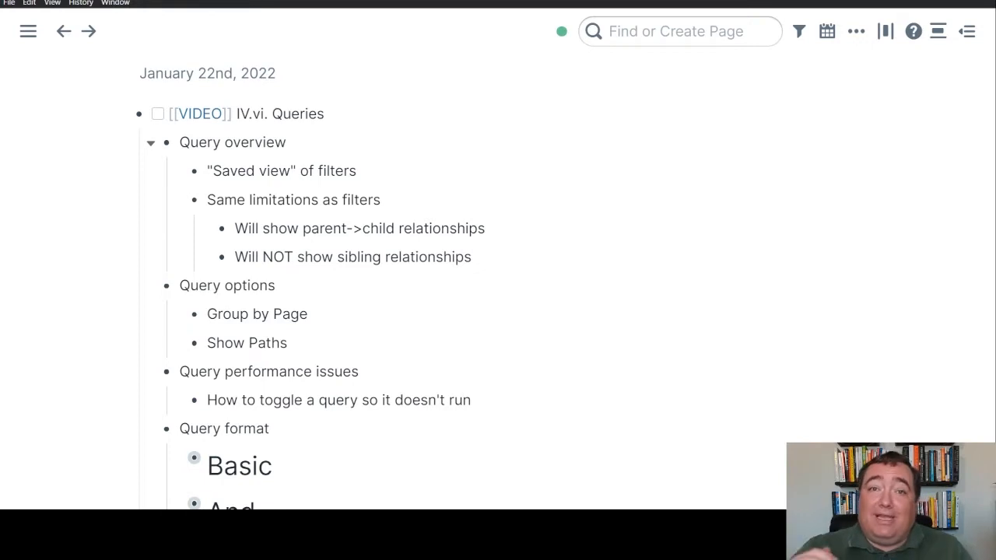
Step: Review the Query overview notes on filter limitations, covering parent-child and sibling relationships
double_click(360, 200)
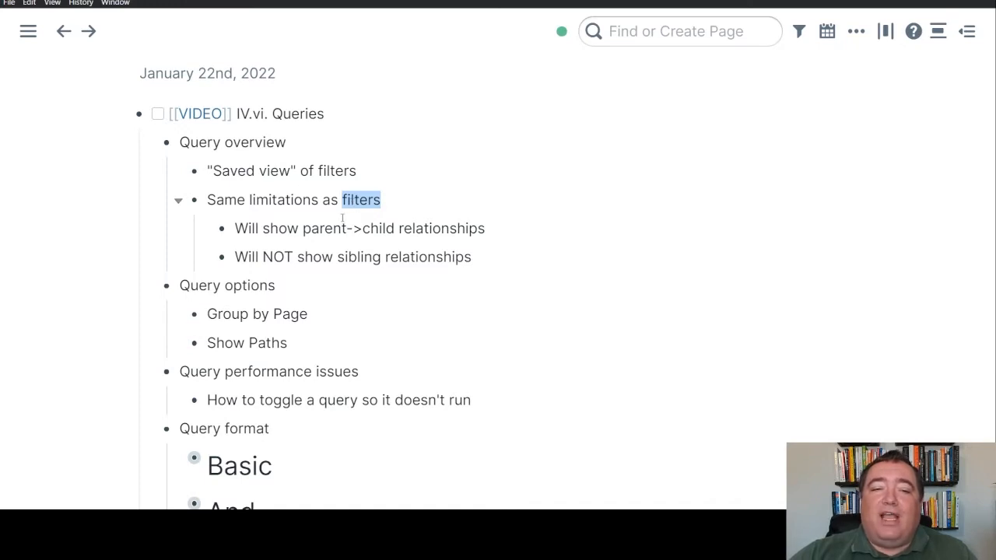
click(325, 229)
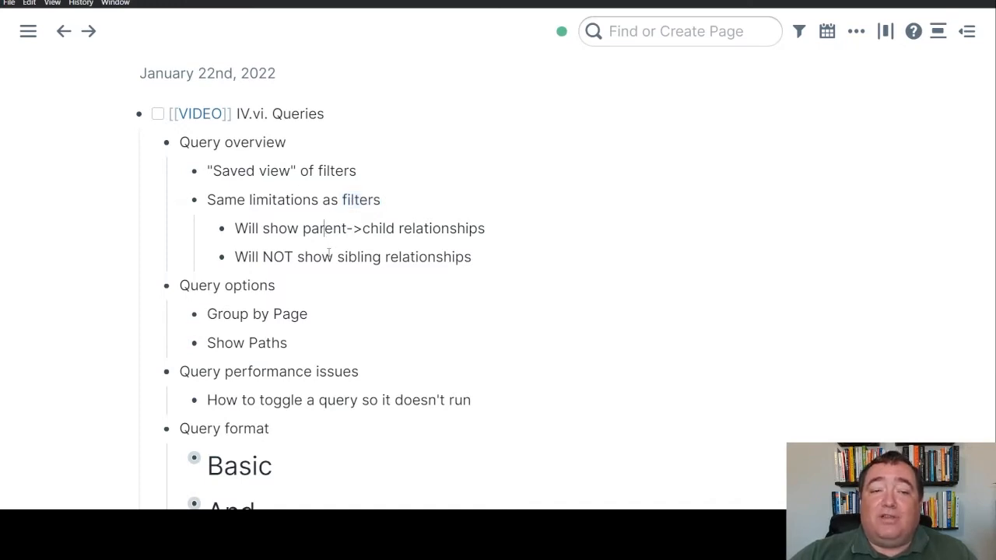
double_click(350, 200)
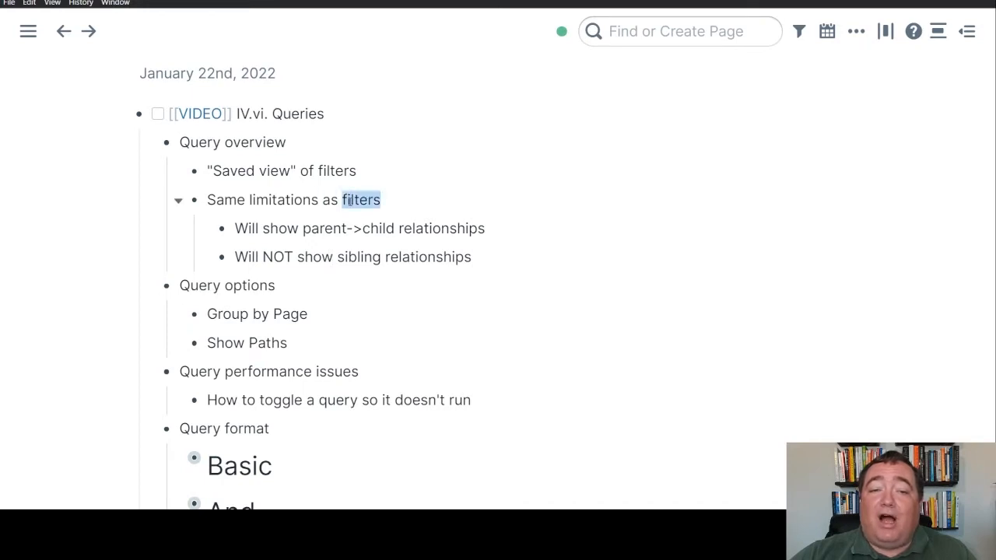
click(303, 257)
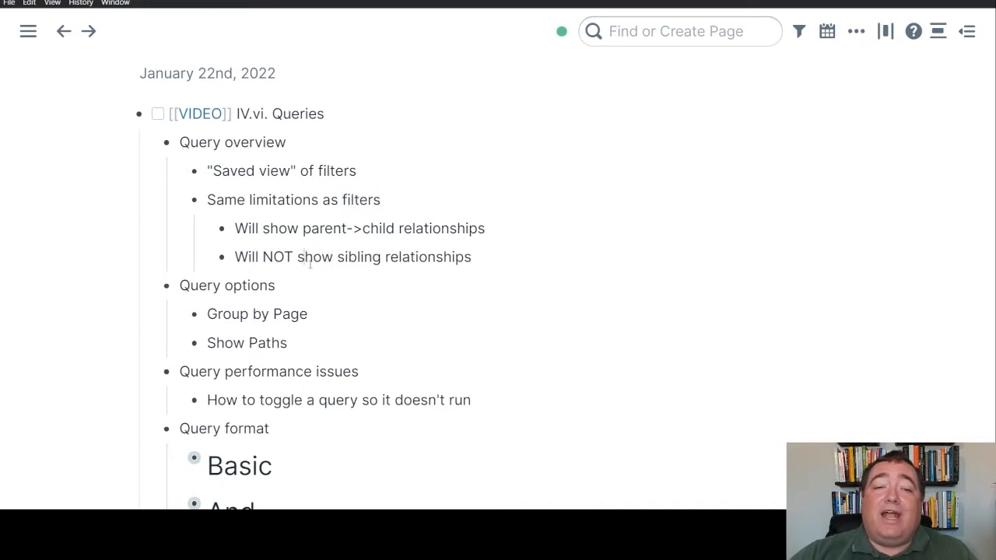
double_click(380, 228)
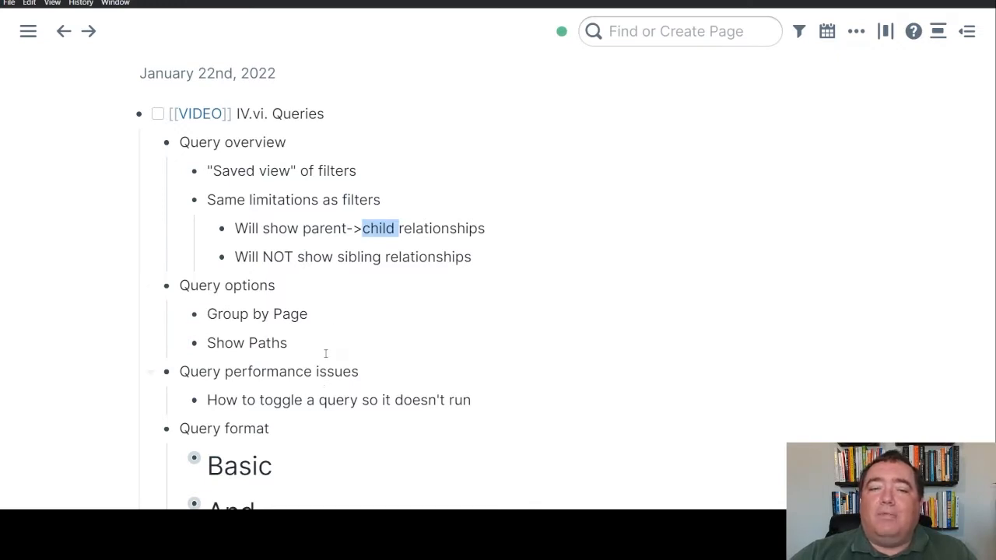
click(384, 230)
double_click(316, 257)
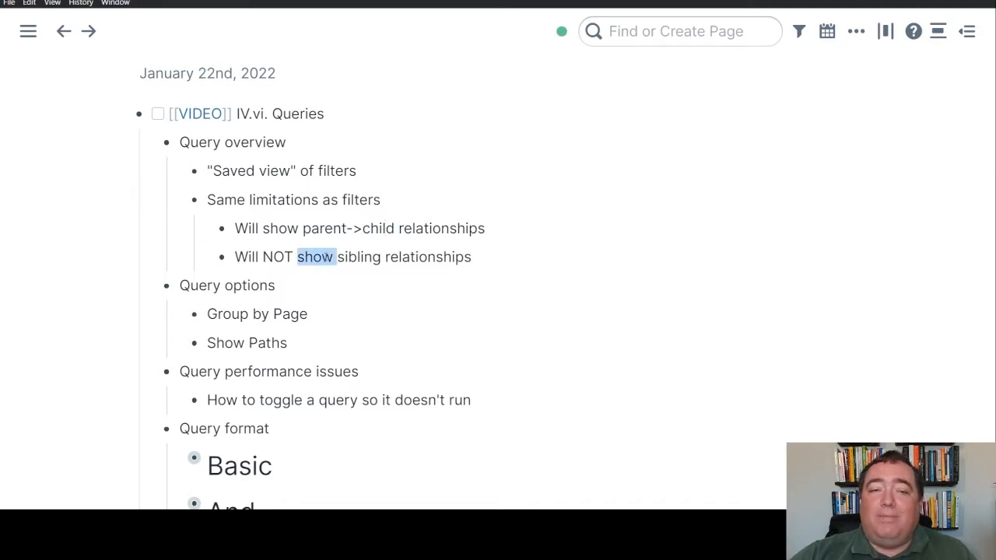
click(509, 227)
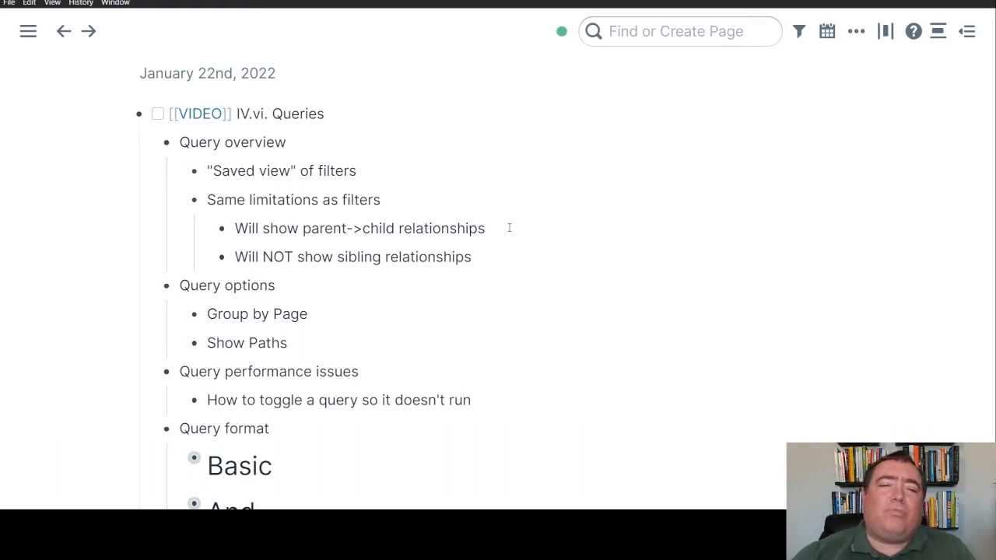
Step: Collapse the Query overview block and expand the Basic block under Query format to reveal its Inbox query
click(151, 144)
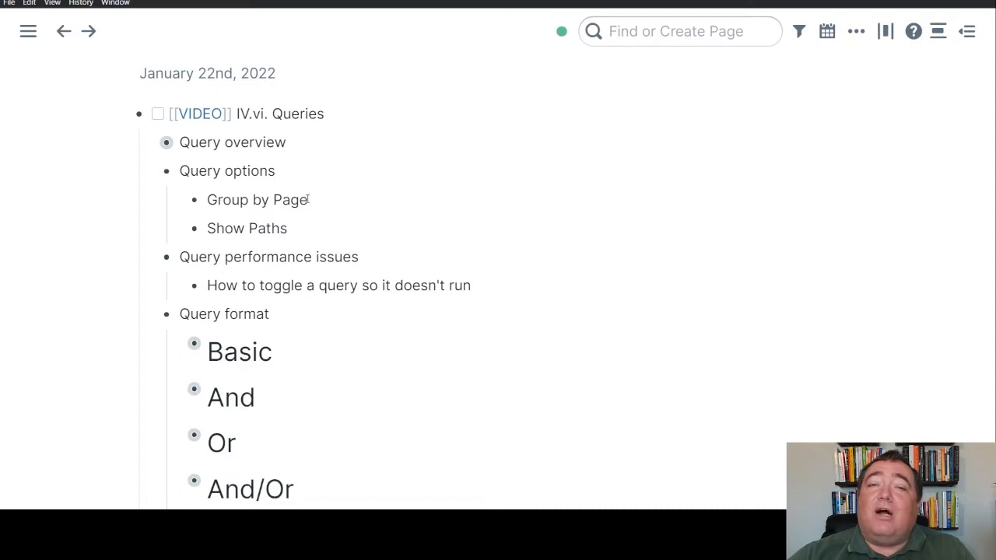
click(178, 347)
scroll(598, 305, down, 3)
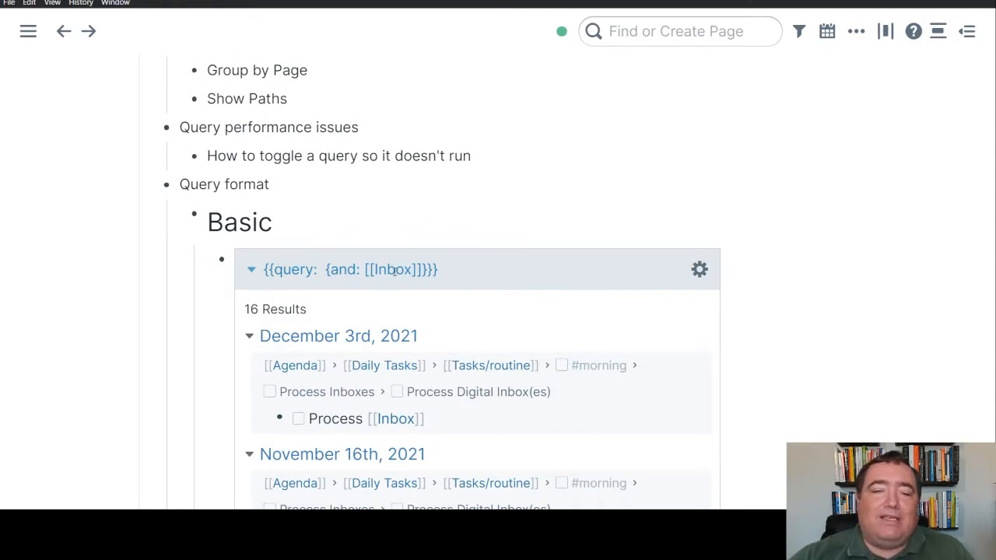
Step: Examine the Inbox query's display options and look through its results grouped by page
click(700, 272)
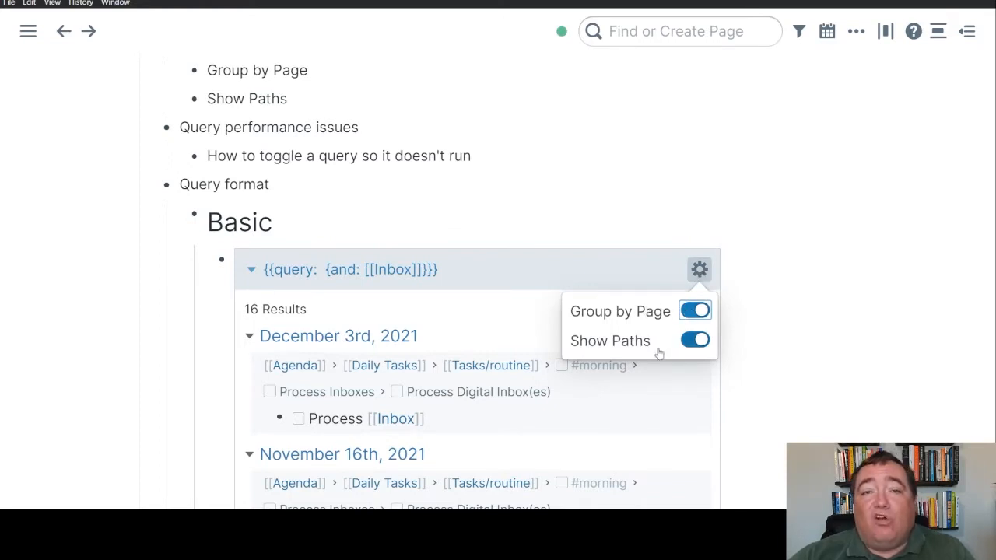
click(738, 291)
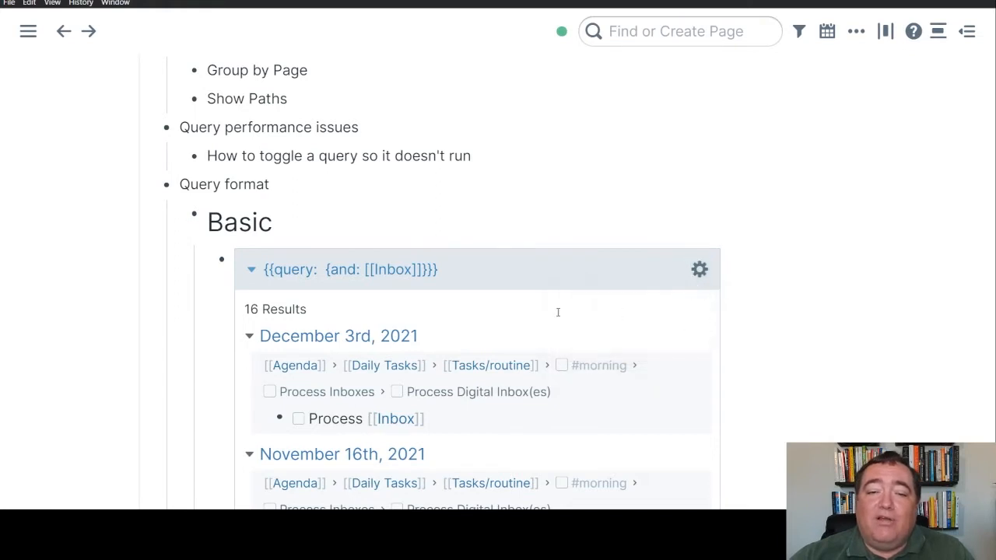
scroll(498, 319, down, 1)
scroll(345, 292, down, 2)
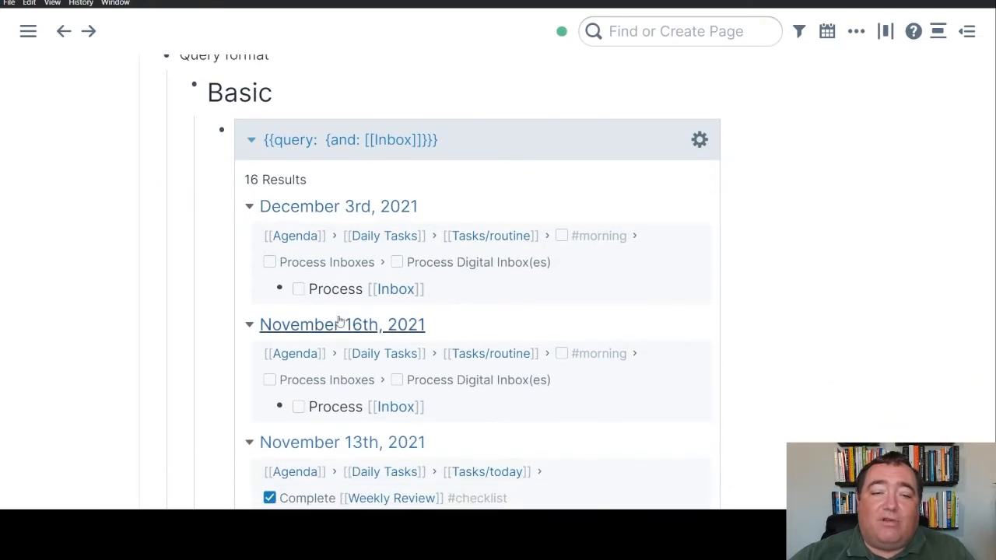
scroll(355, 322, down, 1)
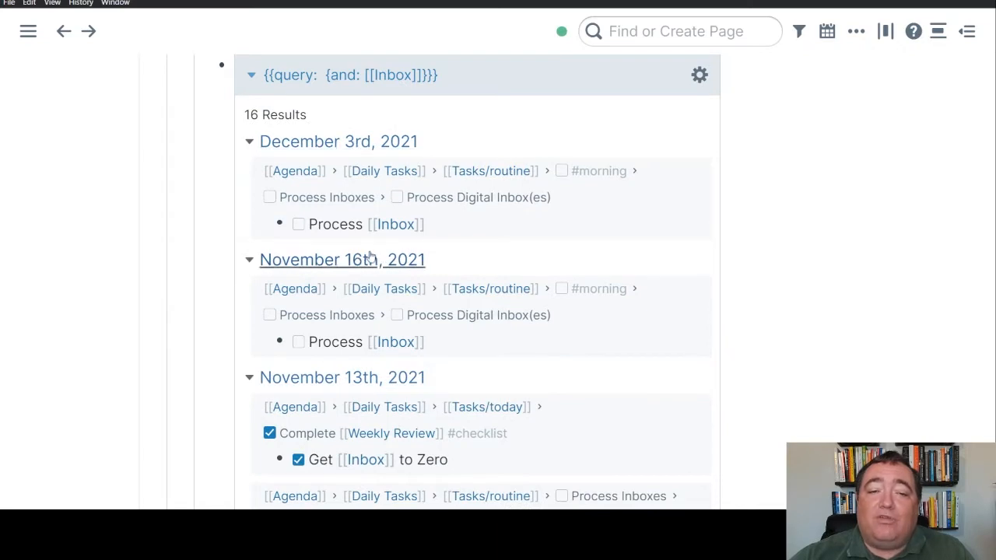
scroll(731, 251, up, 2)
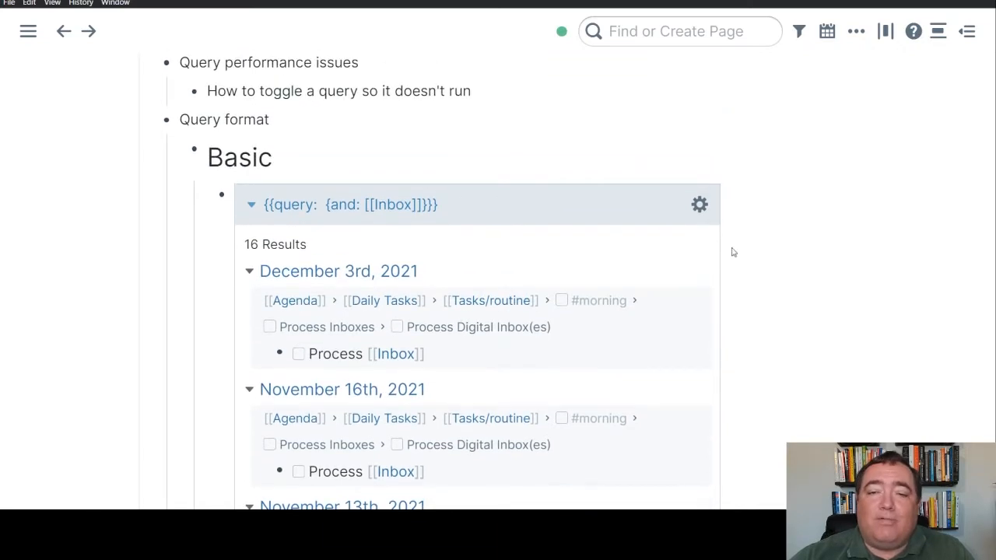
Step: Turn off Group by Page for the Inbox query, look through the ungrouped results, and turn the option back on
click(698, 205)
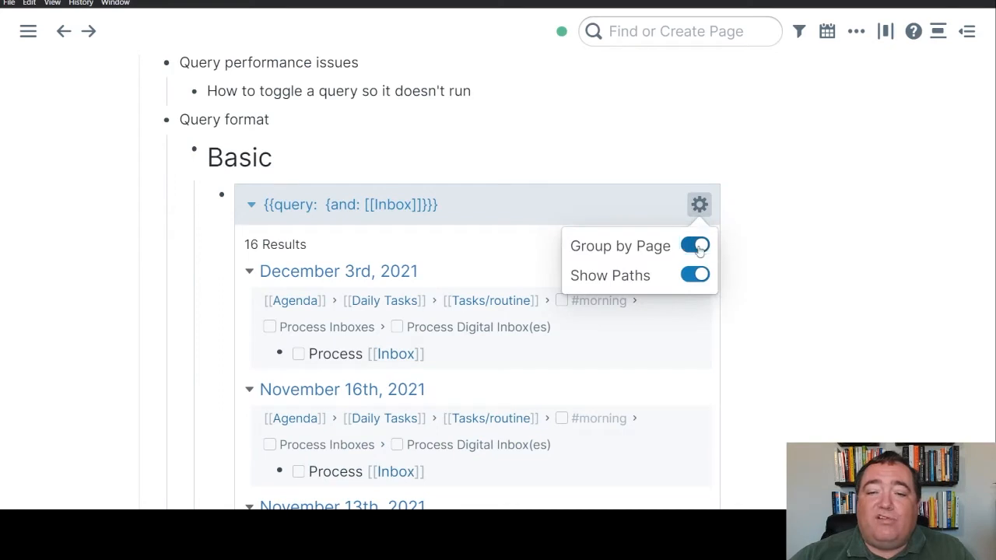
click(697, 248)
scroll(337, 167, down, 2)
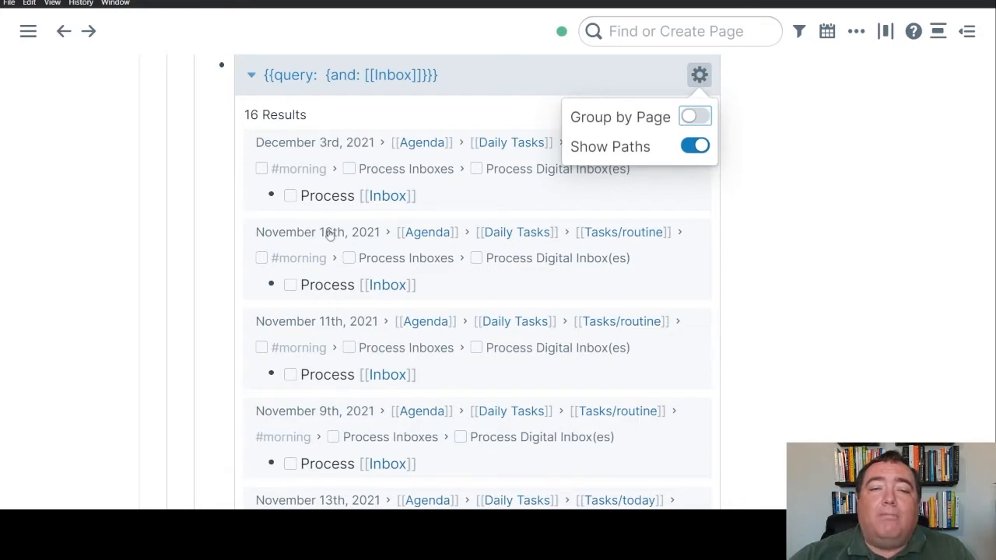
scroll(314, 215, down, 6)
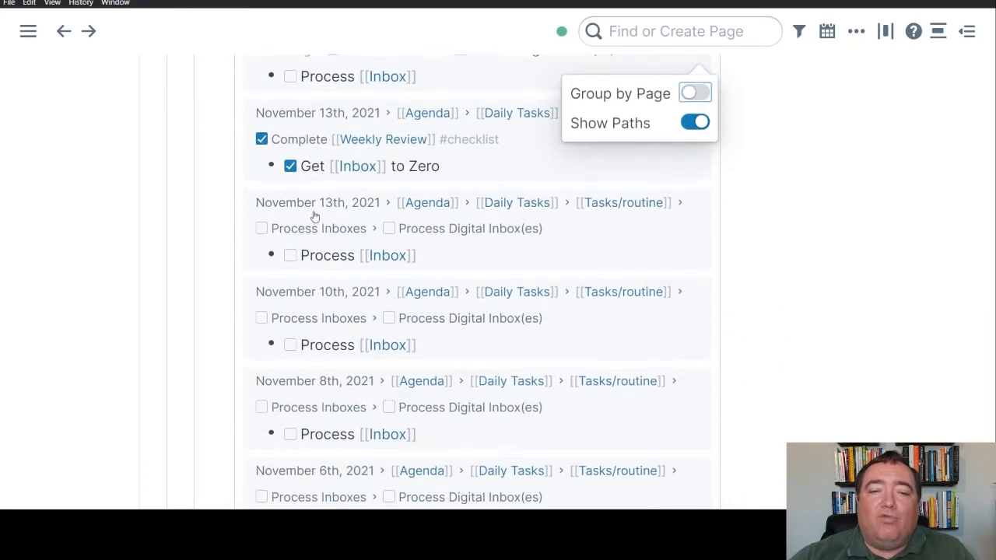
scroll(313, 216, up, 6)
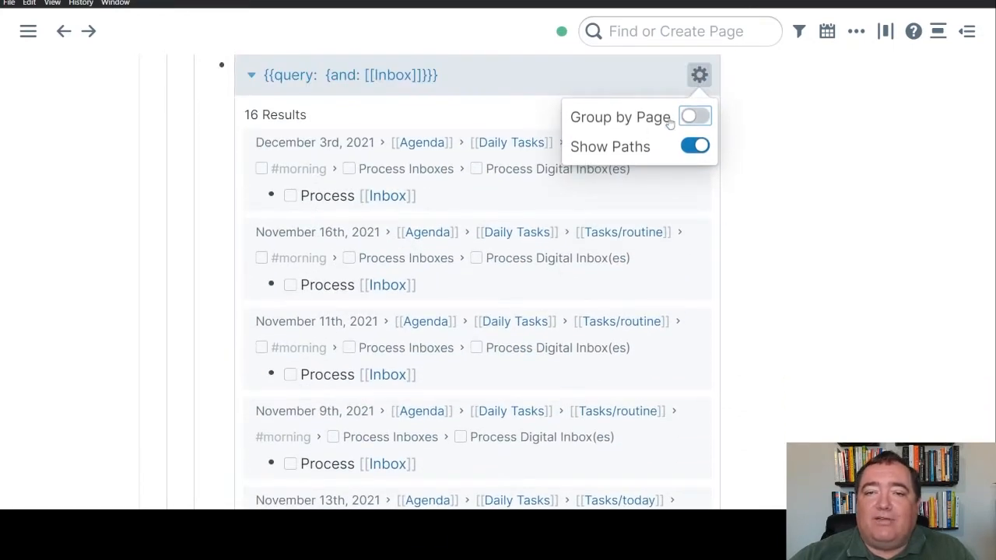
click(695, 117)
click(839, 229)
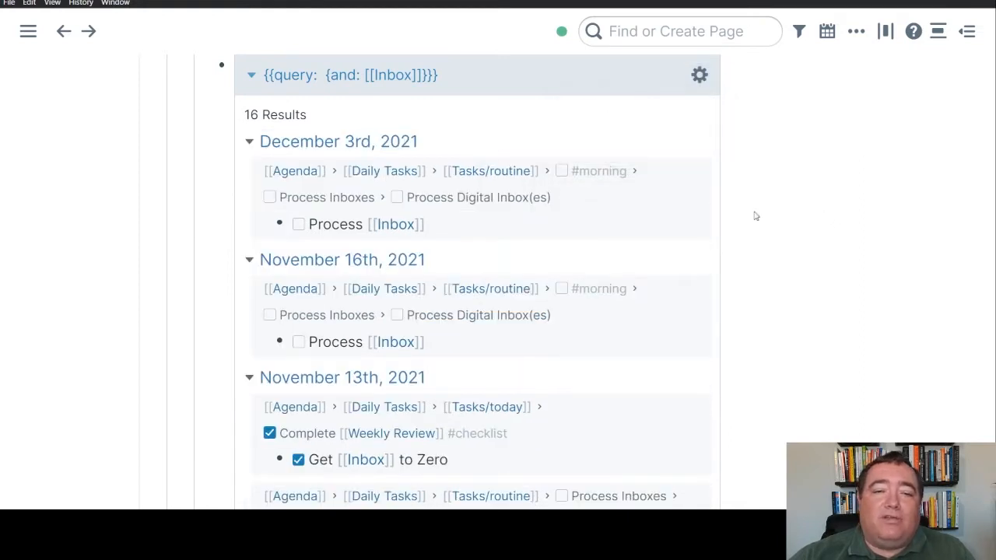
Step: Turn off Show Paths for the Inbox query to view results without breadcrumbs, and turn it back on
click(699, 82)
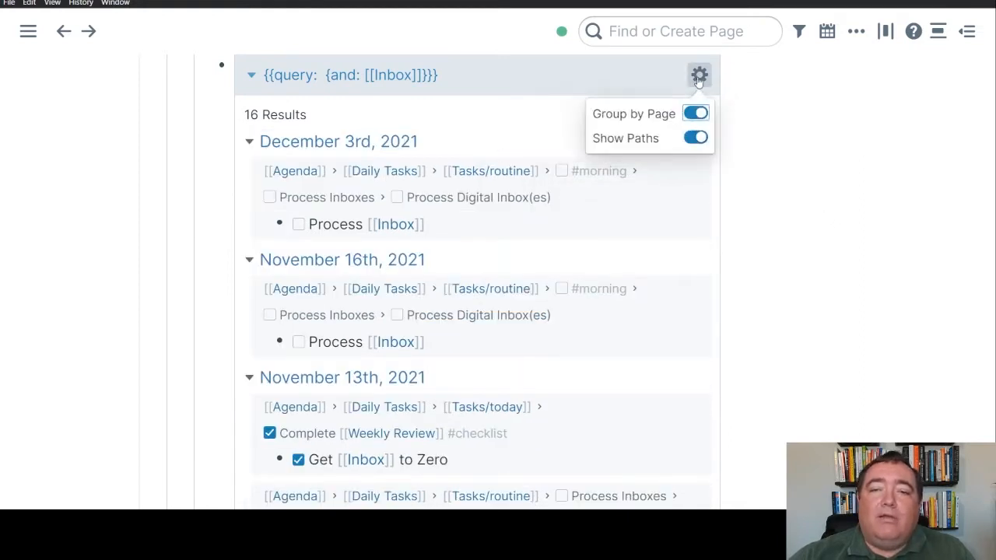
click(694, 148)
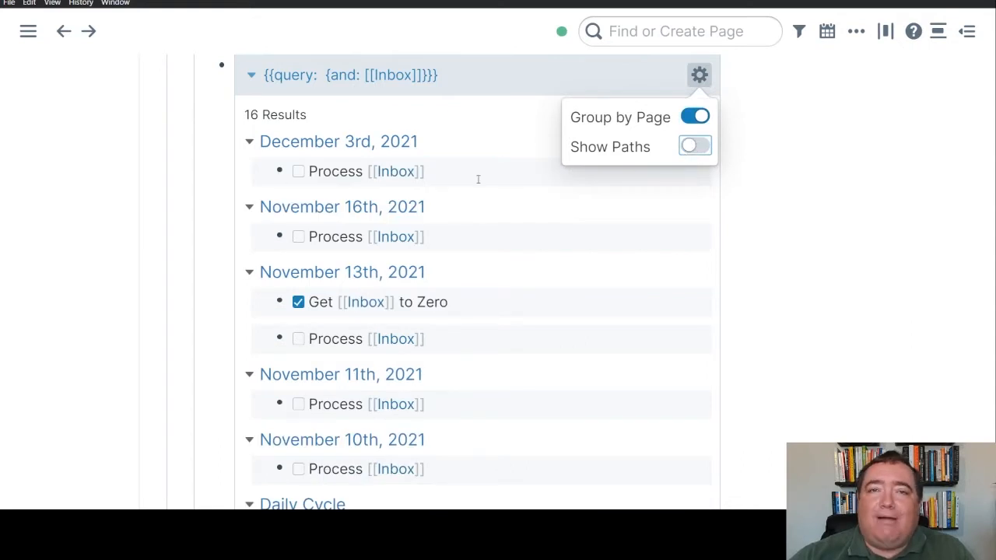
click(688, 148)
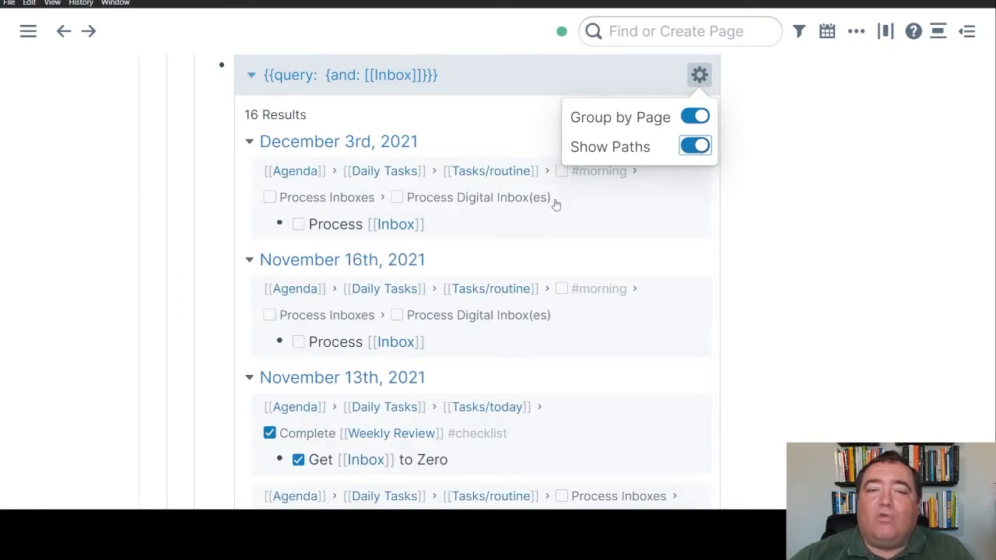
Step: Turn off both Show Paths and Group by Page for the Inbox query, look through the flat list, and re-enable both
click(695, 148)
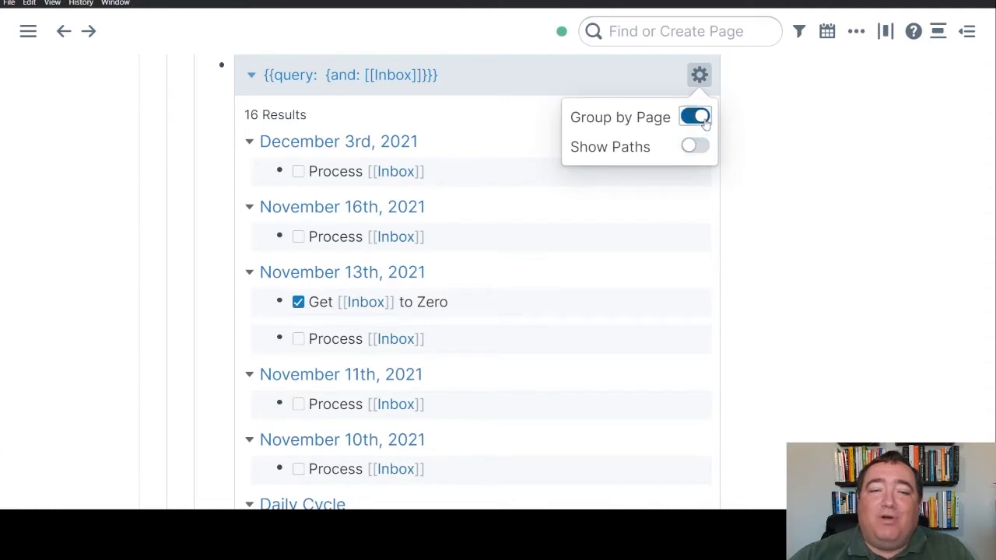
click(696, 118)
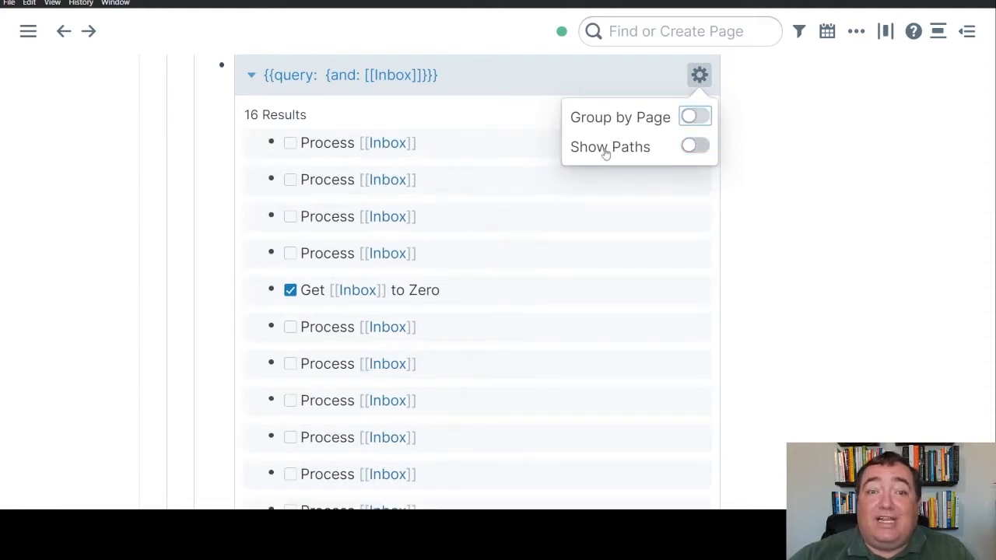
scroll(456, 290, down, 3)
scroll(455, 290, up, 6)
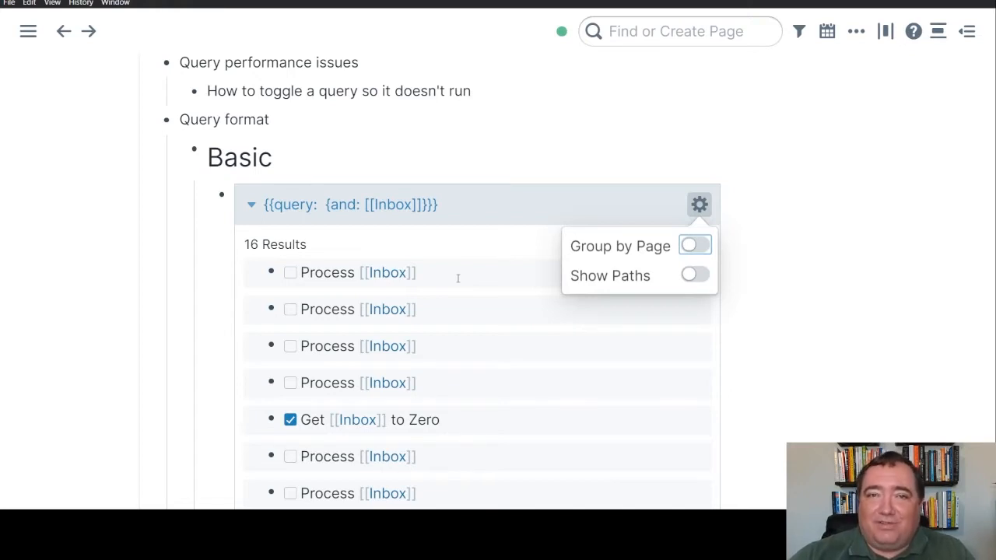
click(695, 245)
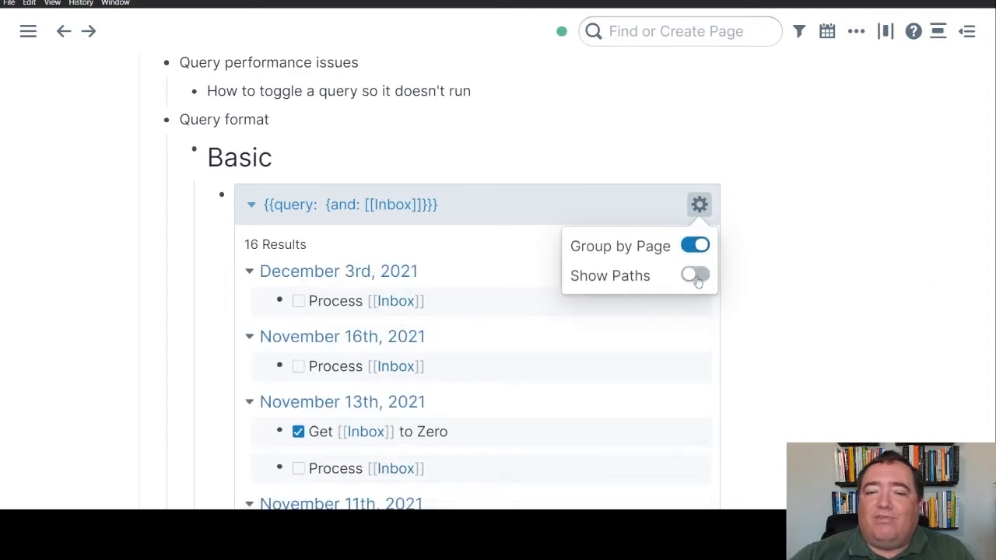
click(695, 275)
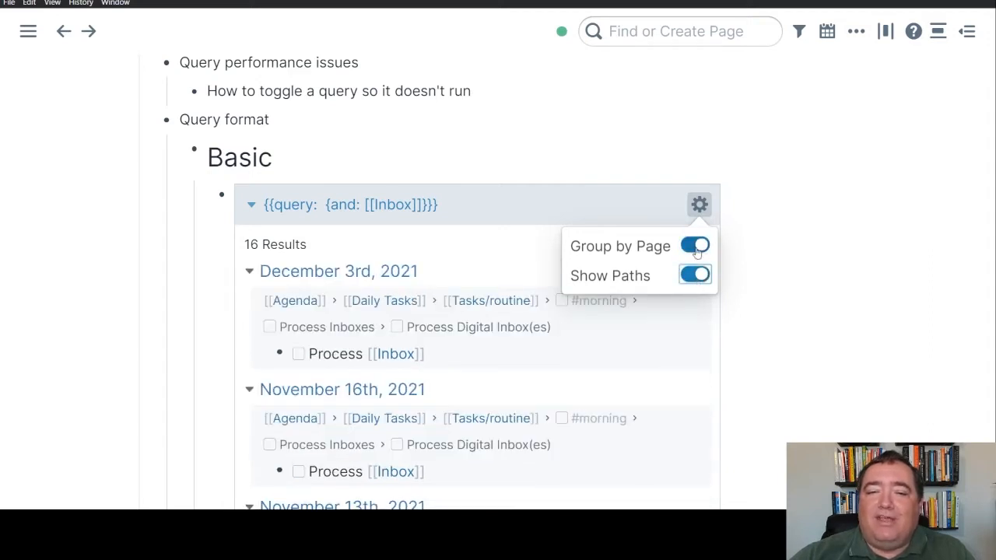
Step: Switch Group by Page off and on, do the same with Show Paths, and close the Inbox query's options
click(695, 246)
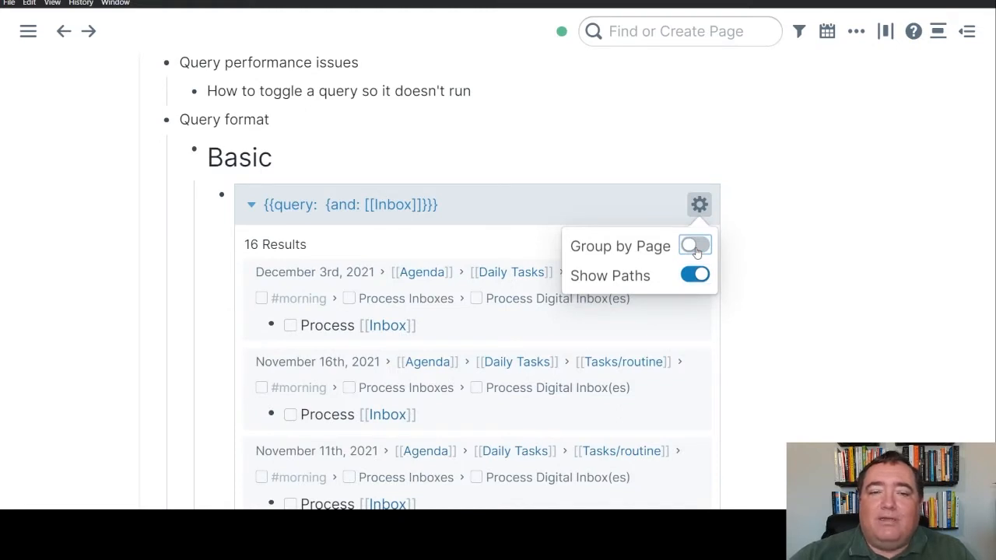
click(695, 248)
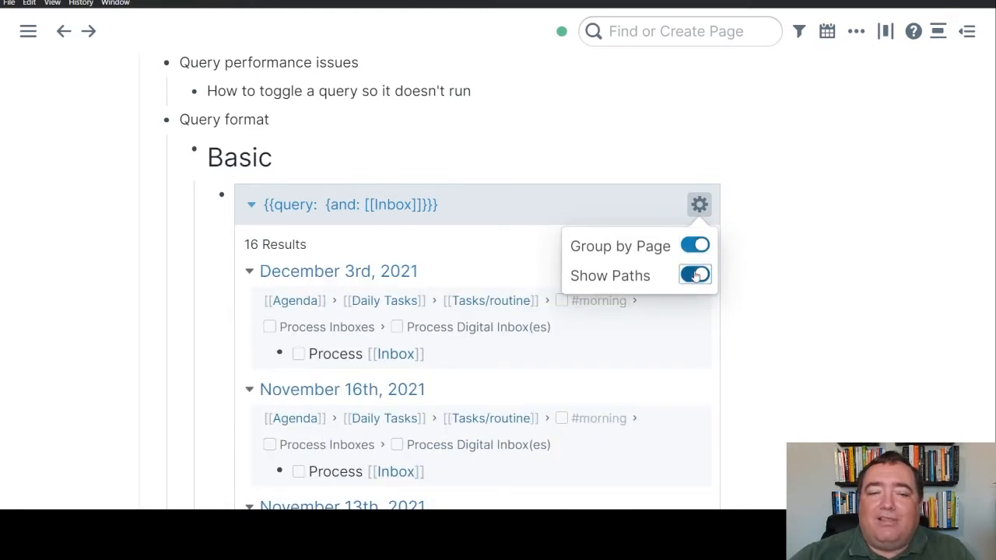
click(695, 276)
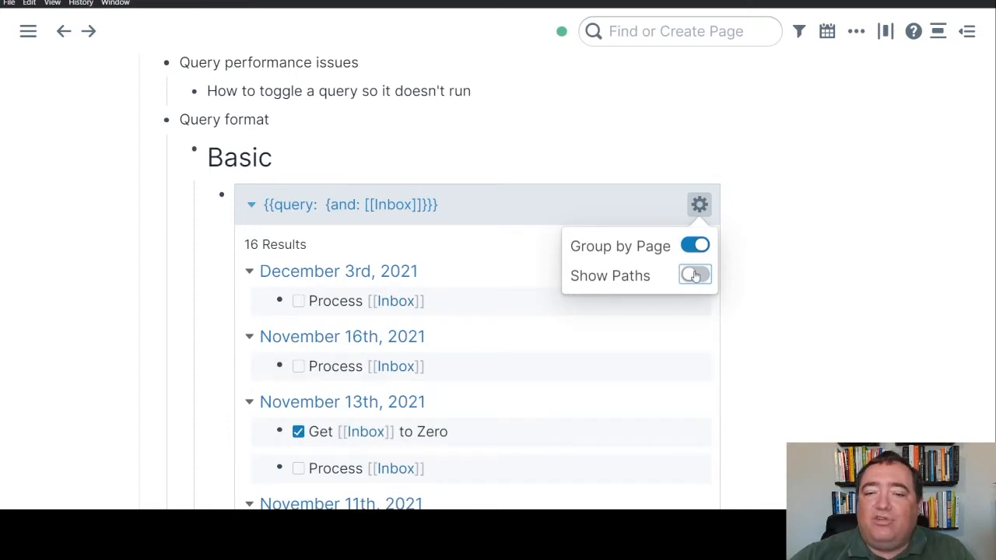
click(695, 276)
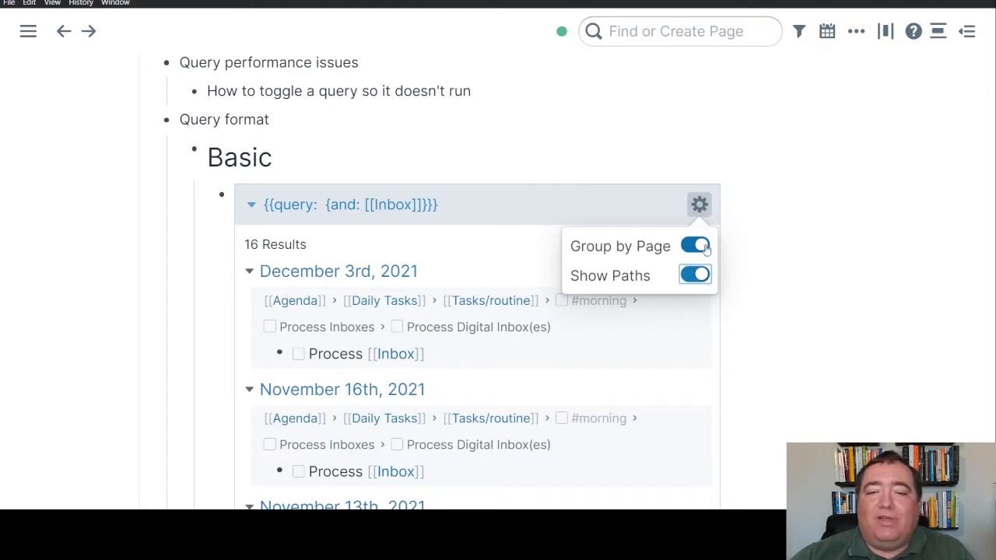
click(701, 204)
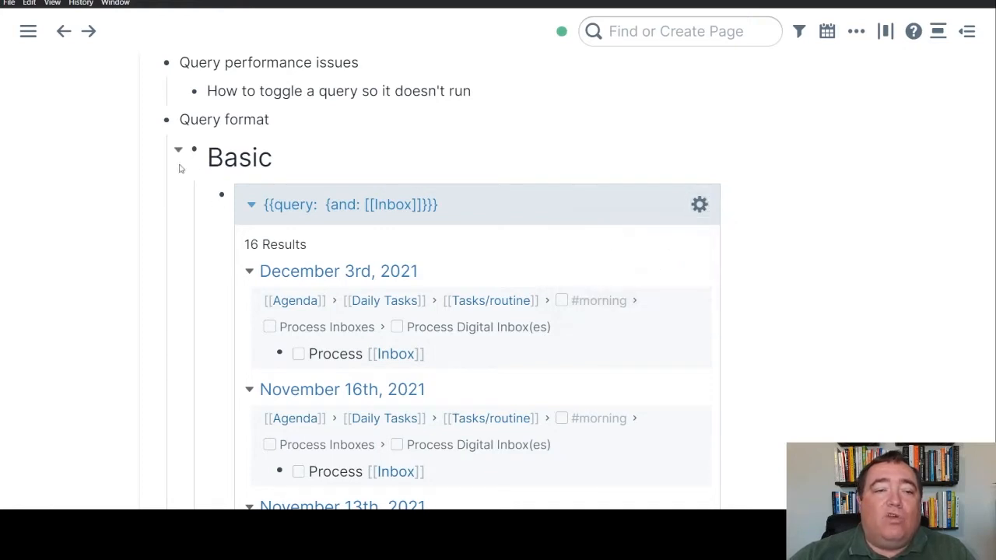
Step: Collapse the results of the Inbox query under the Basic heading
scroll(789, 307, up, 2)
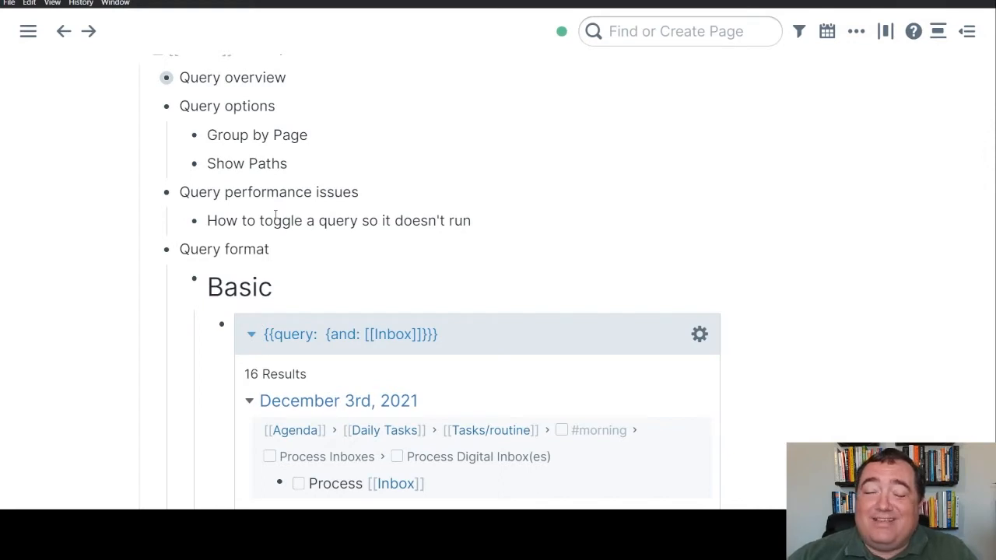
scroll(248, 286, down, 1)
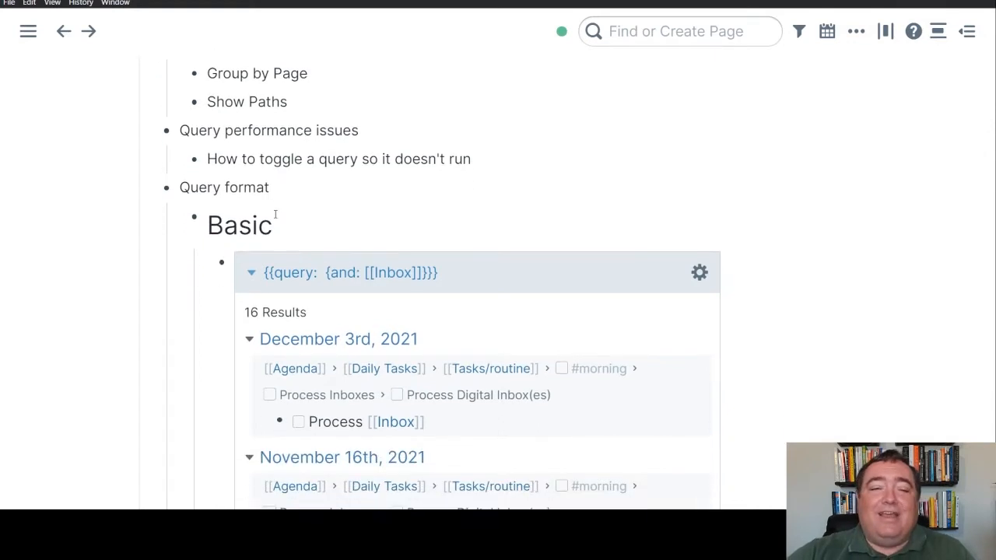
click(251, 273)
click(251, 271)
click(251, 271)
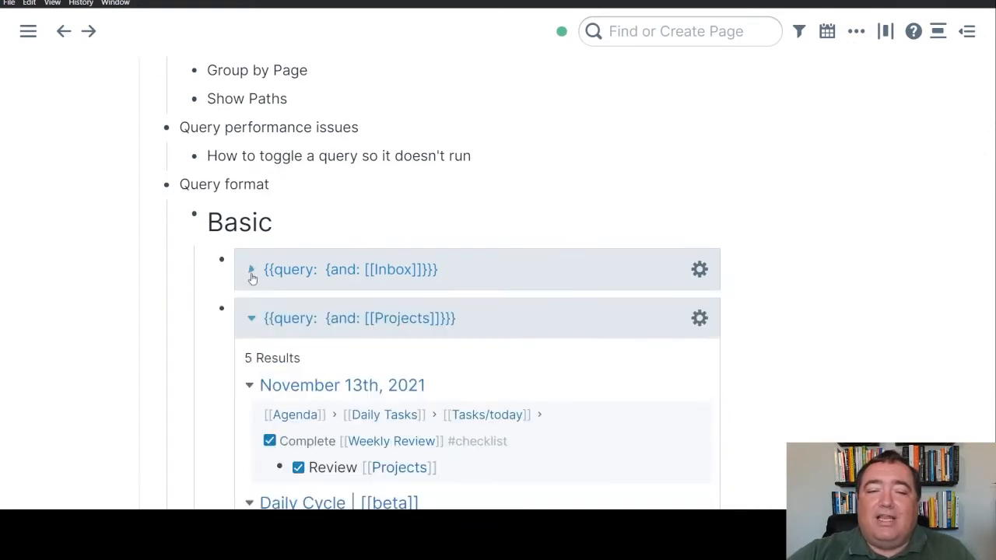
Step: Expand and collapse the results of the Inbox query several times, leaving them collapsed
click(252, 271)
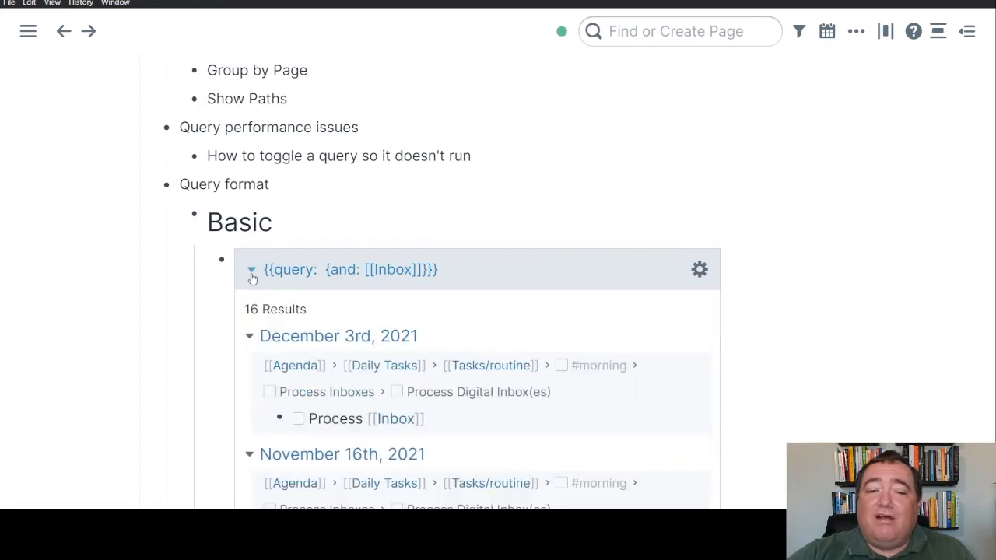
click(251, 272)
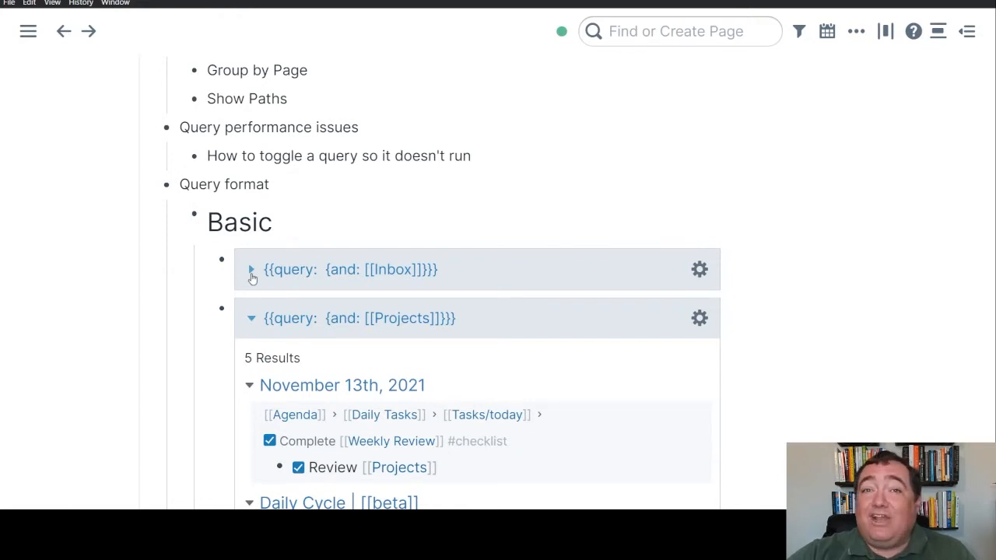
click(251, 271)
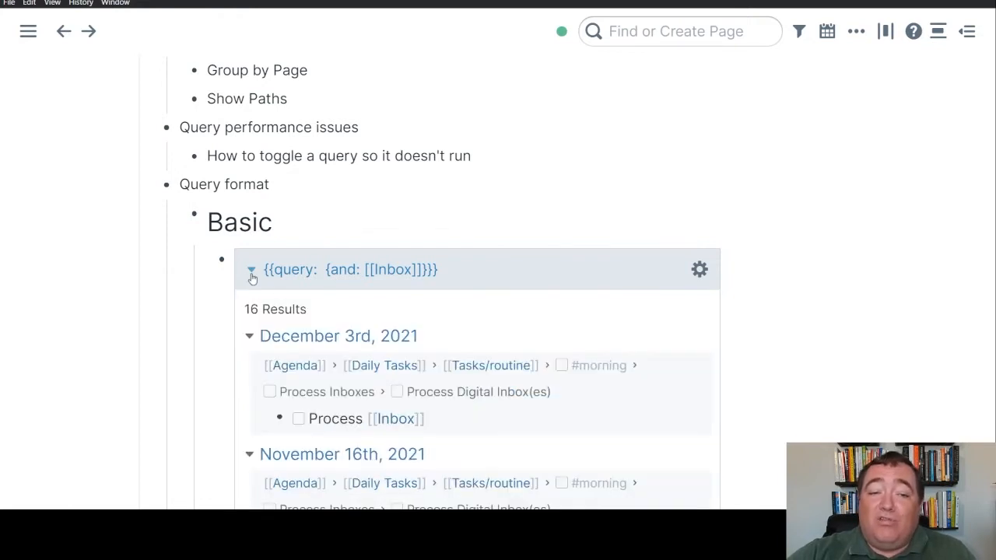
click(251, 272)
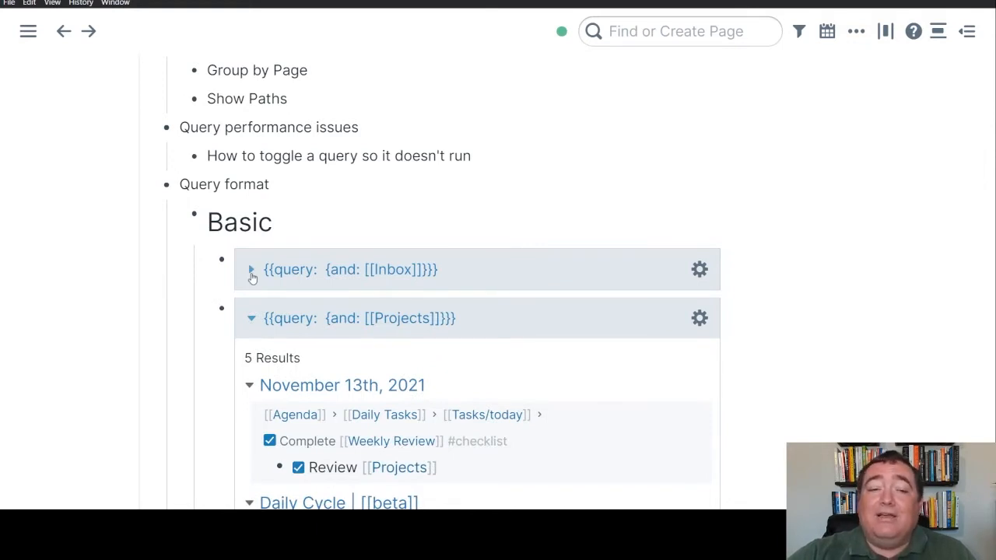
click(252, 271)
click(251, 271)
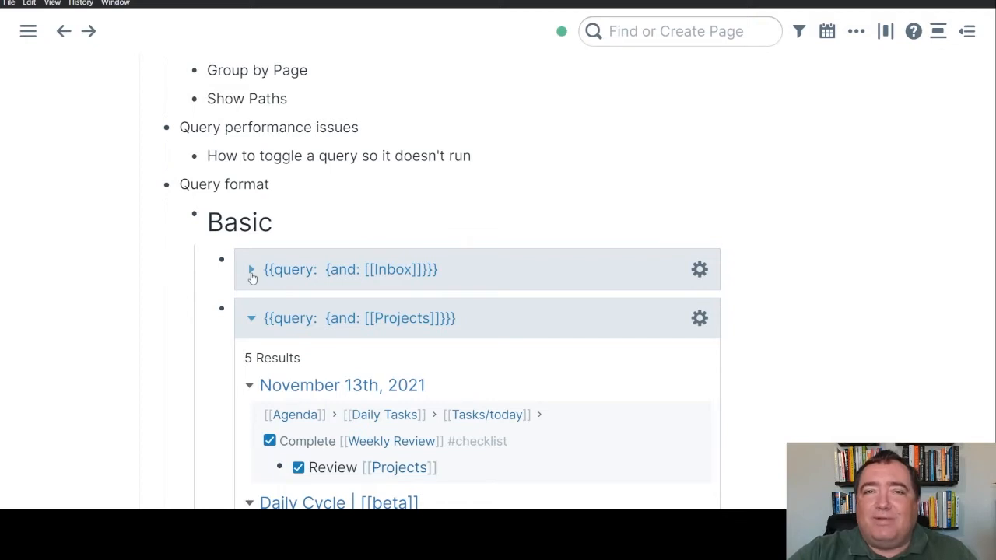
click(252, 274)
click(251, 274)
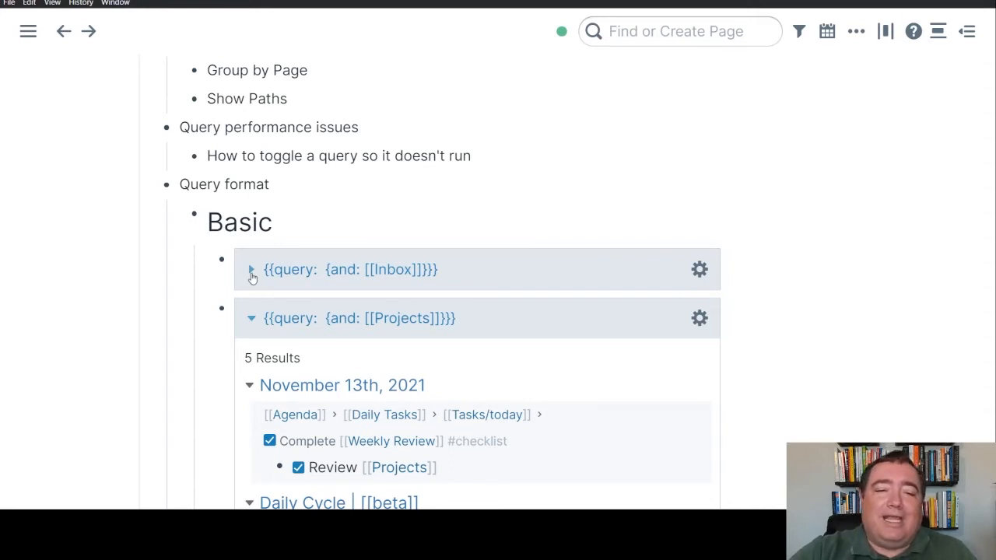
click(251, 274)
click(251, 274)
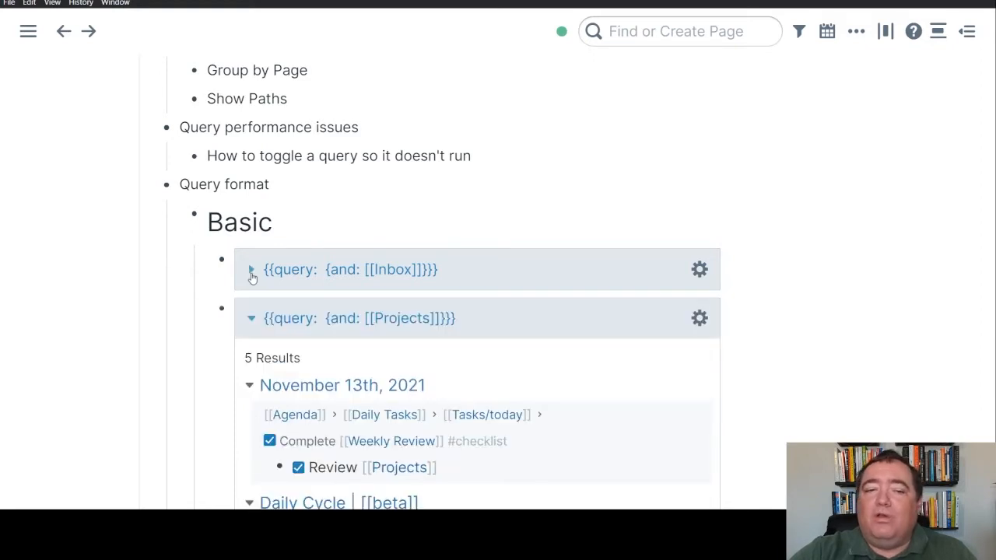
Step: Collapse the Projects query's results and fold the Query options, Query performance issues and Basic blocks
click(252, 318)
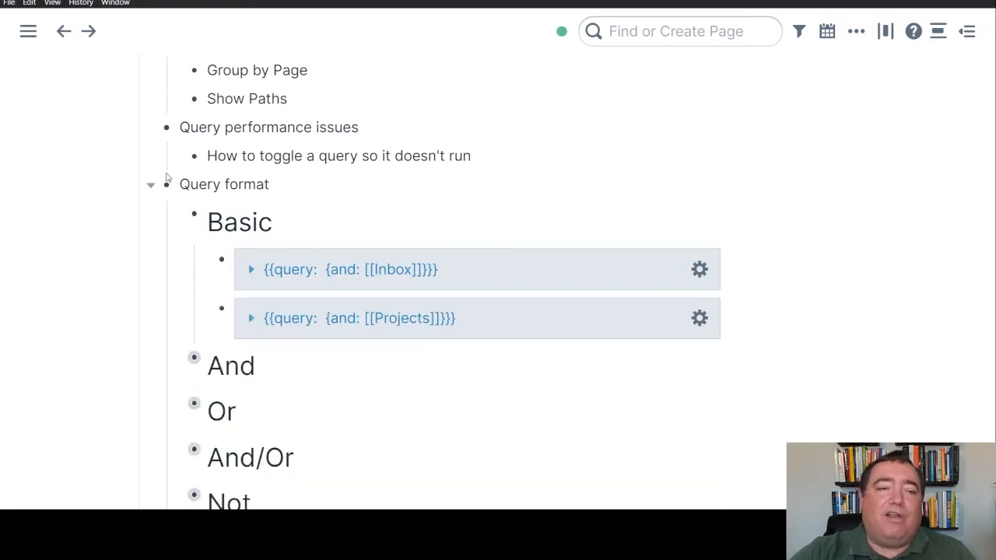
scroll(167, 179, up, 2)
click(151, 170)
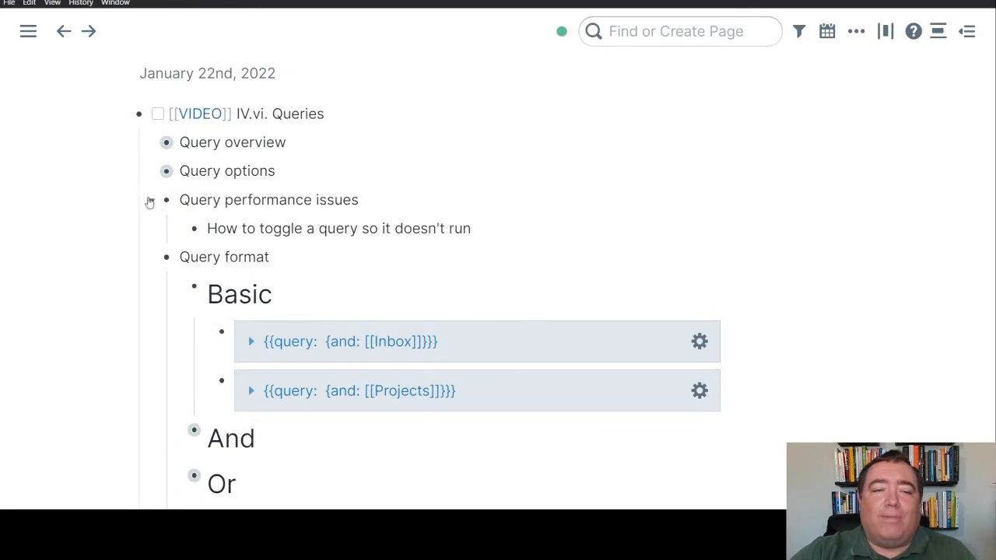
click(151, 200)
click(179, 260)
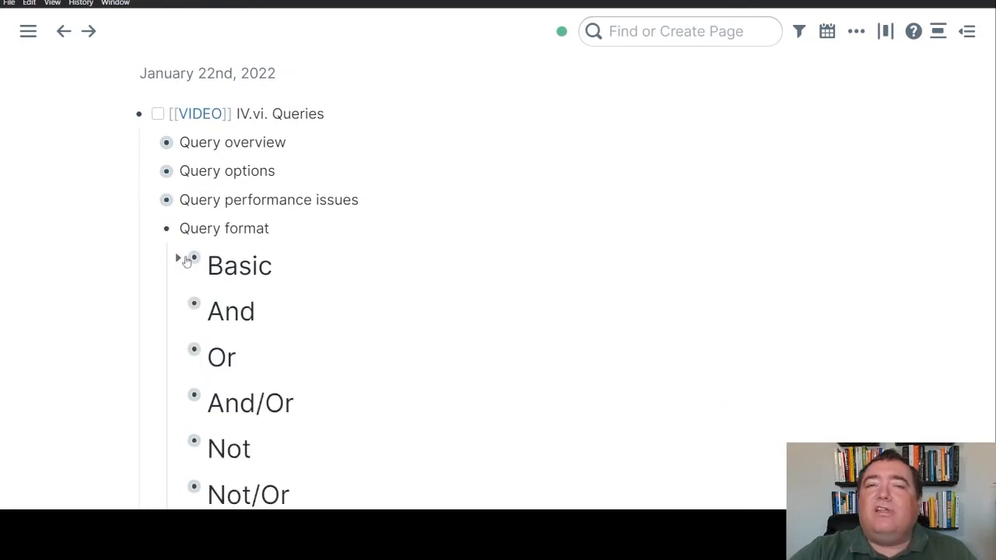
Step: Unfold the Basic heading and add an empty block below the Projects query
scroll(391, 265, down, 2)
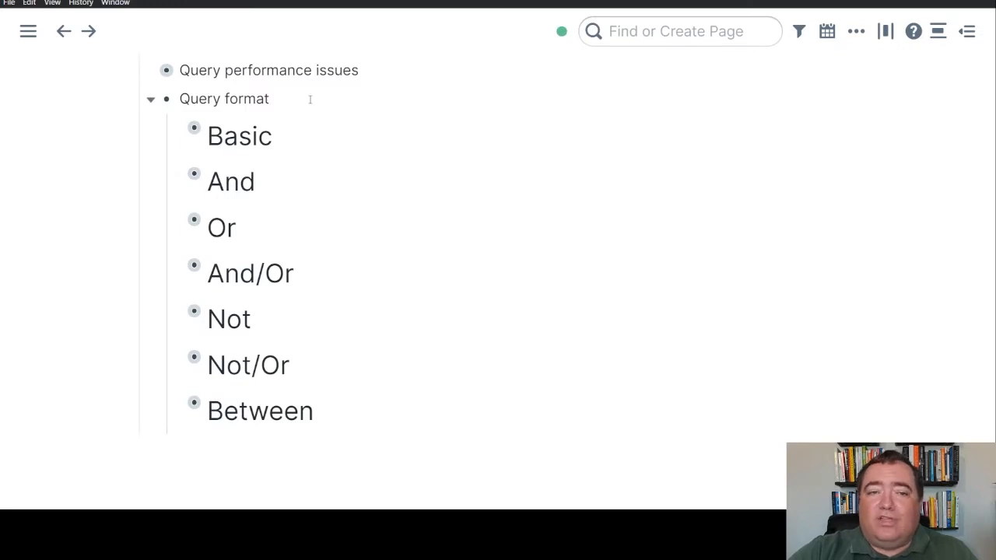
click(178, 130)
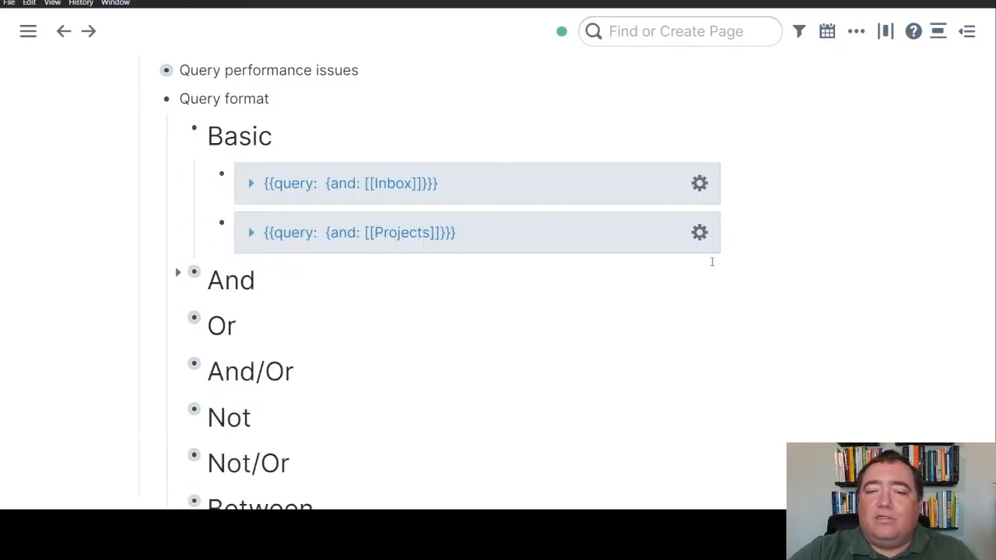
click(645, 238)
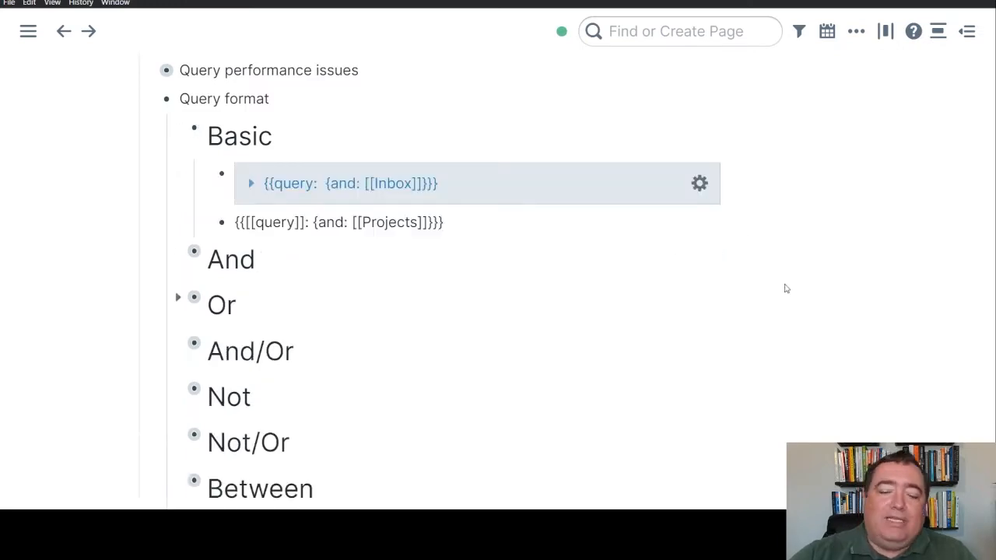
key(Return)
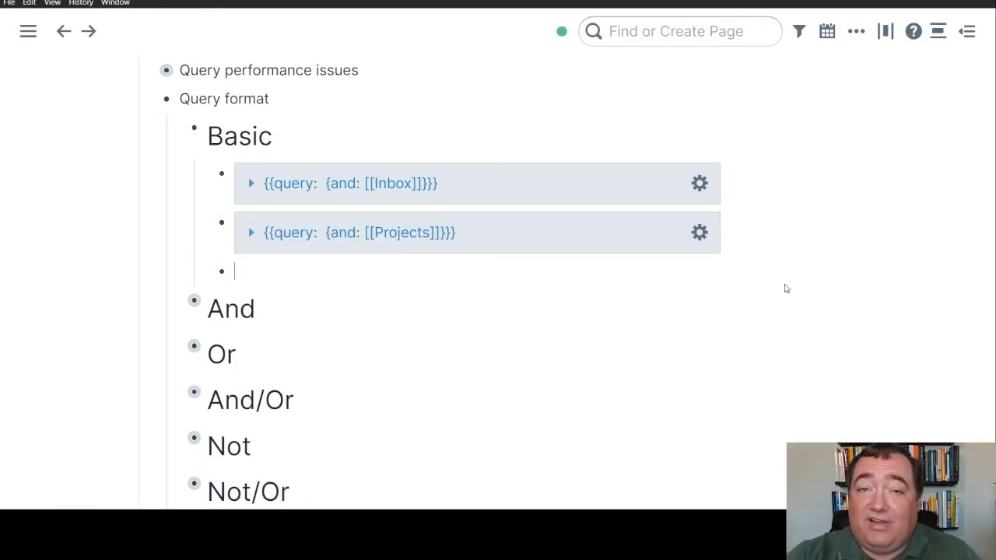
Step: Search the slash commands for "qu" in the empty block, look through the query types offered, and clear the text
text(/)
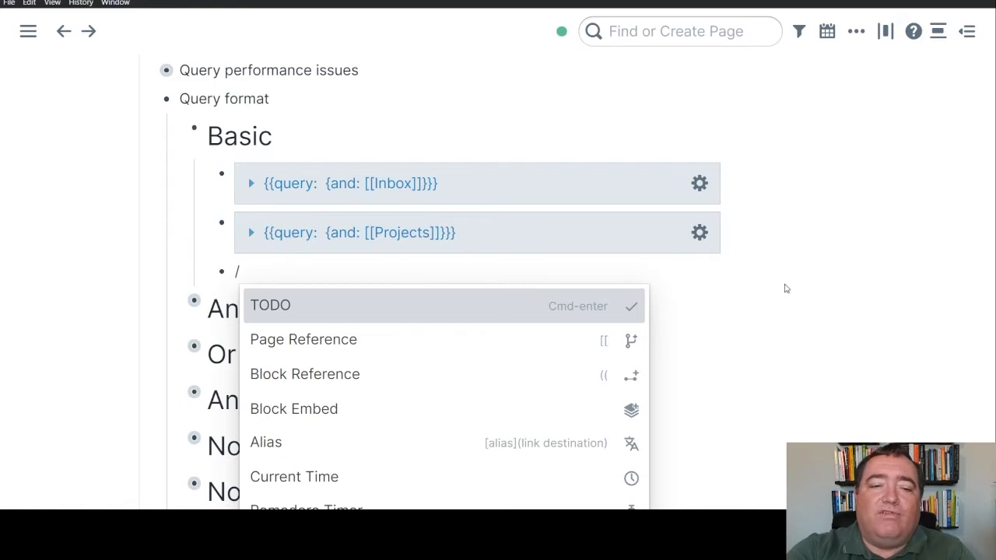
text(qu)
key(Down)
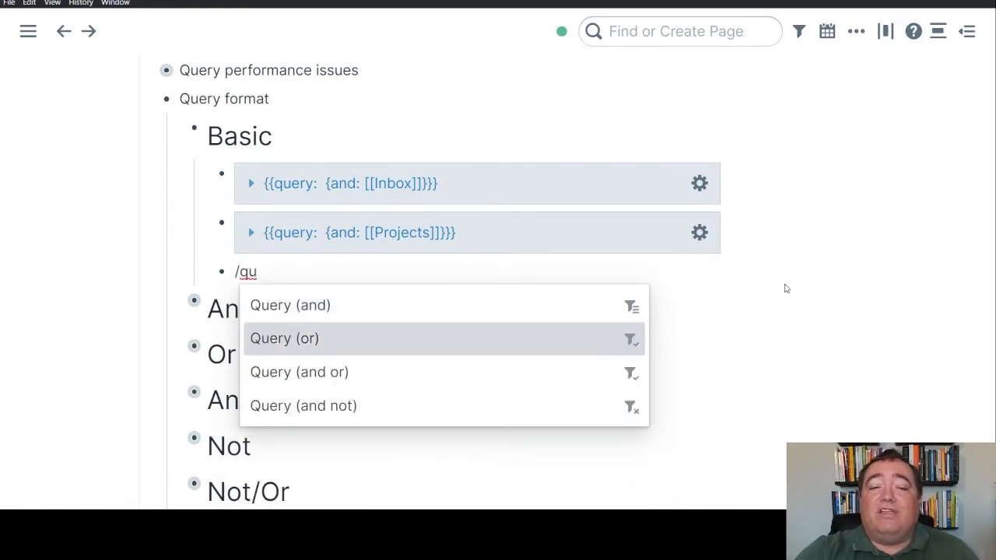
key(Down)
key(Down)
key(Up)
key(Up)
key(Up)
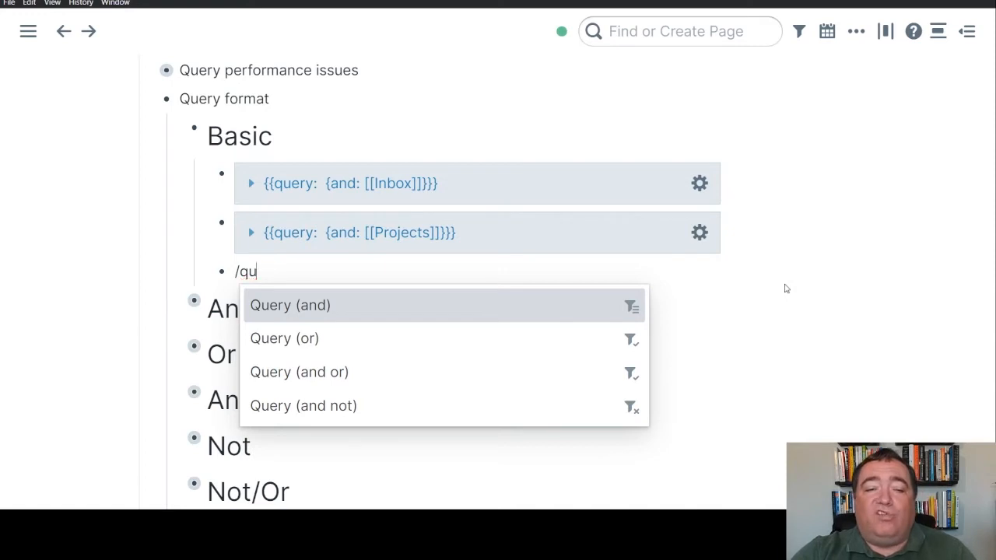
key(BackSpace)
key(BackSpace)
key(BackSpace)
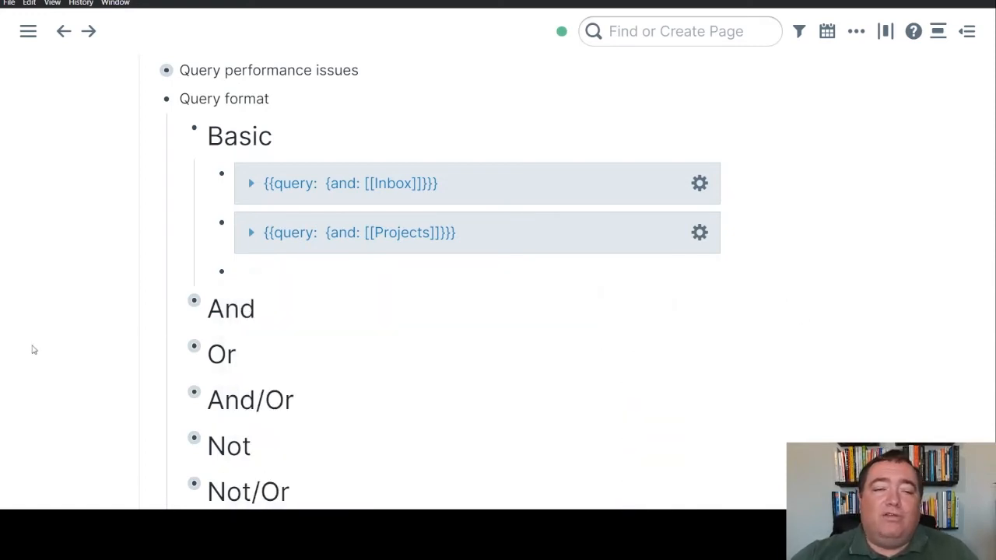
Step: Show the Inbox query's source text and highlight its outer double curly braces
click(475, 186)
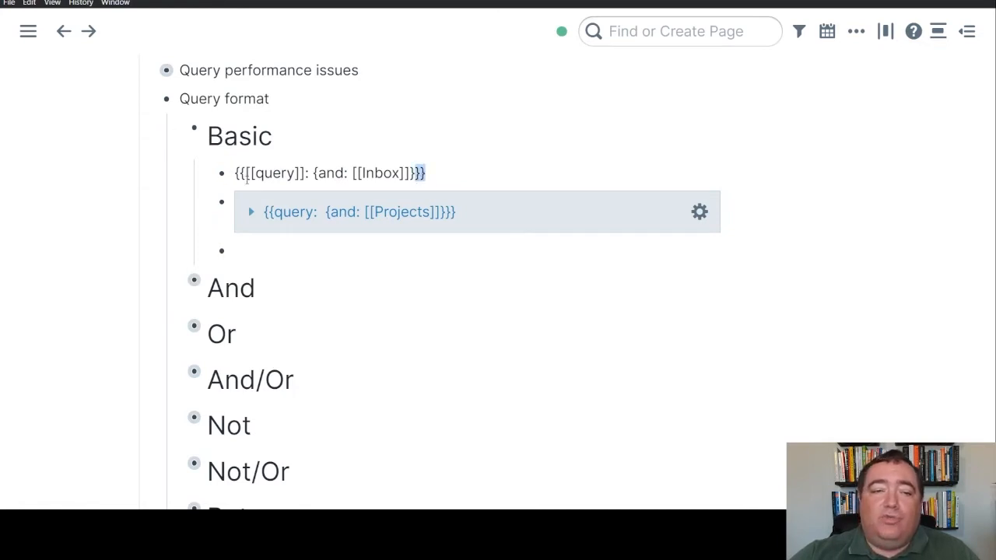
click(241, 174)
drag(241, 175, 236, 183)
click(428, 172)
click(321, 184)
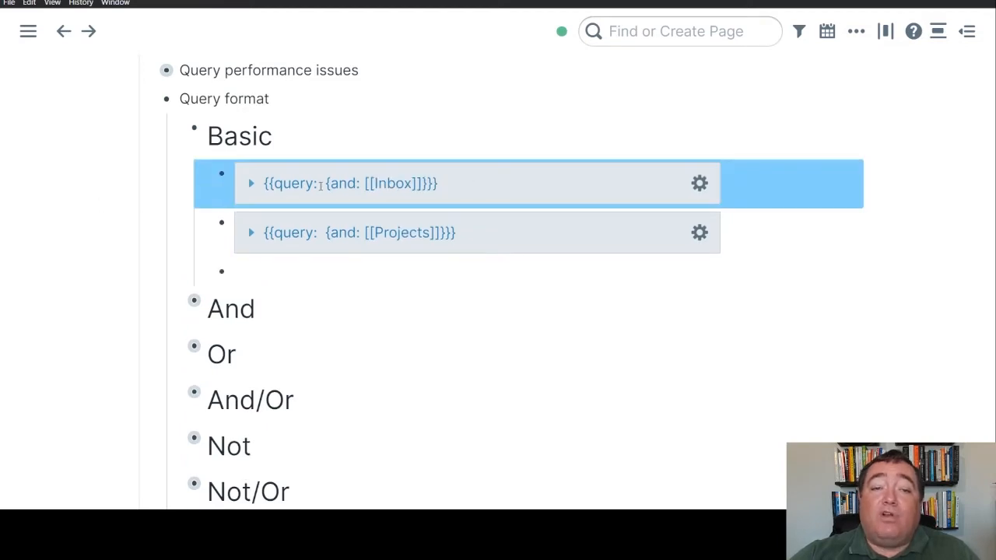
Step: Reopen the Inbox query's source text and highlight the word "query" and the double square brackets around it
double_click(275, 176)
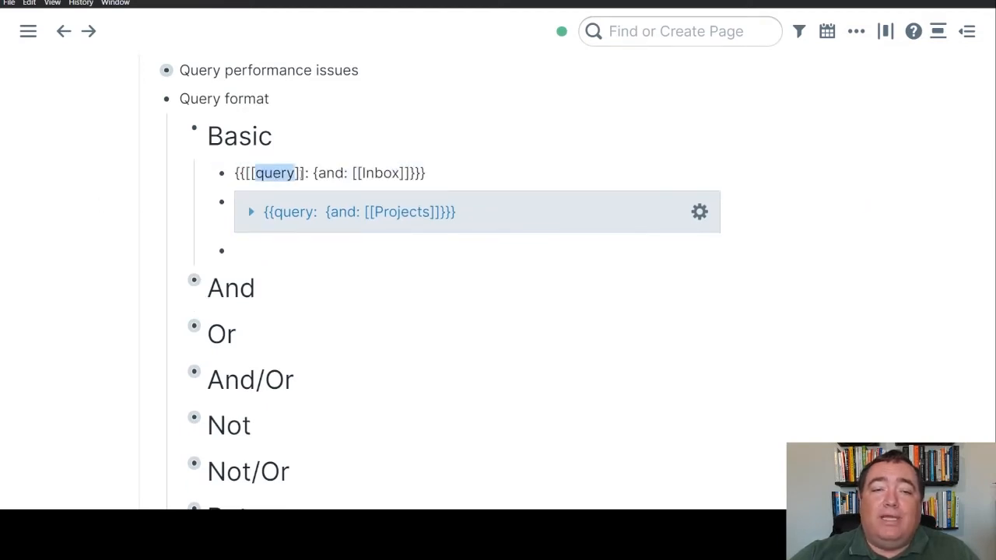
drag(304, 174, 246, 173)
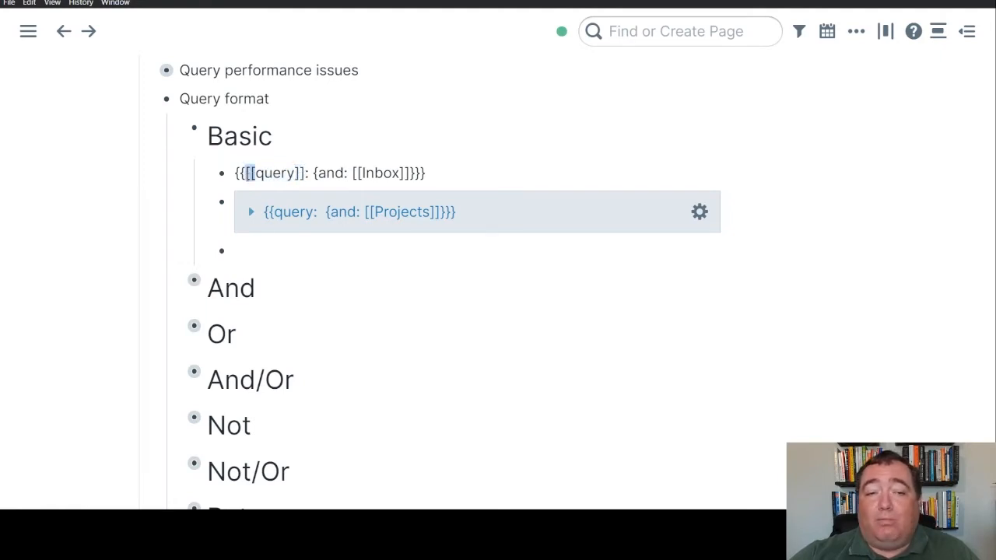
double_click(279, 176)
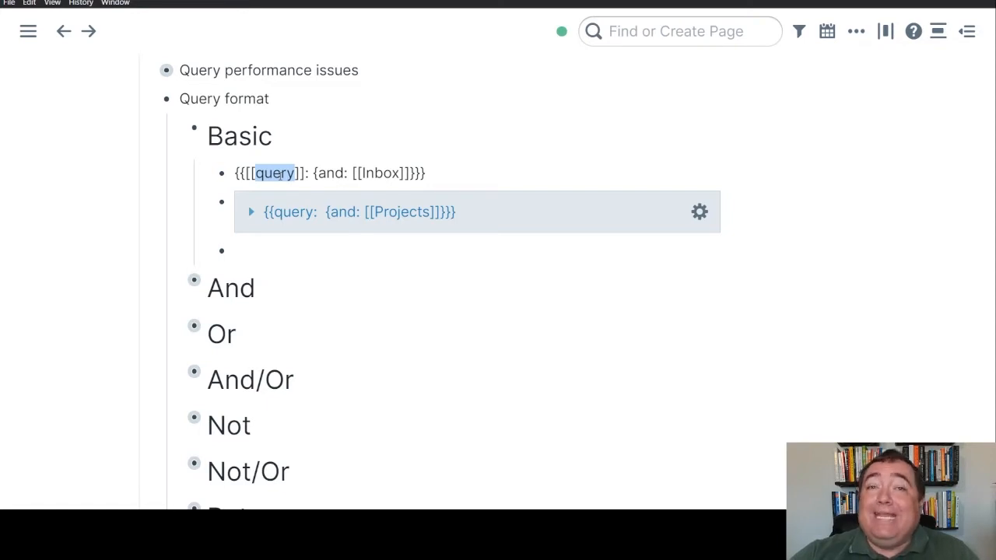
click(303, 173)
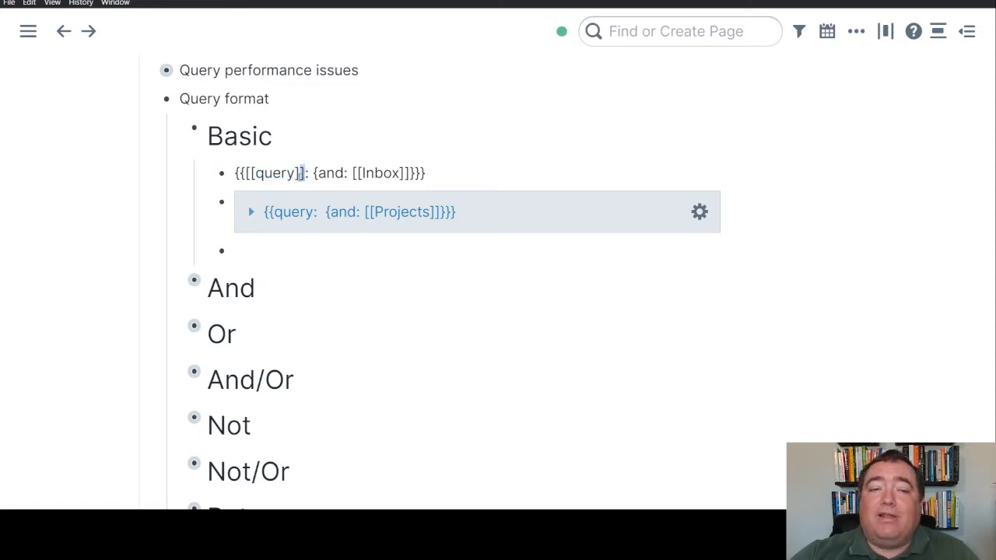
double_click(283, 173)
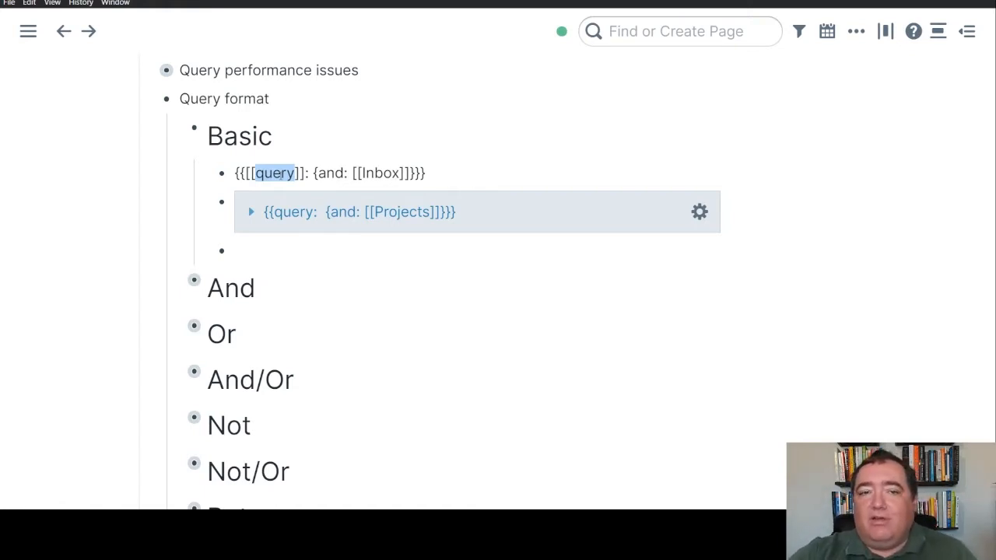
double_click(282, 174)
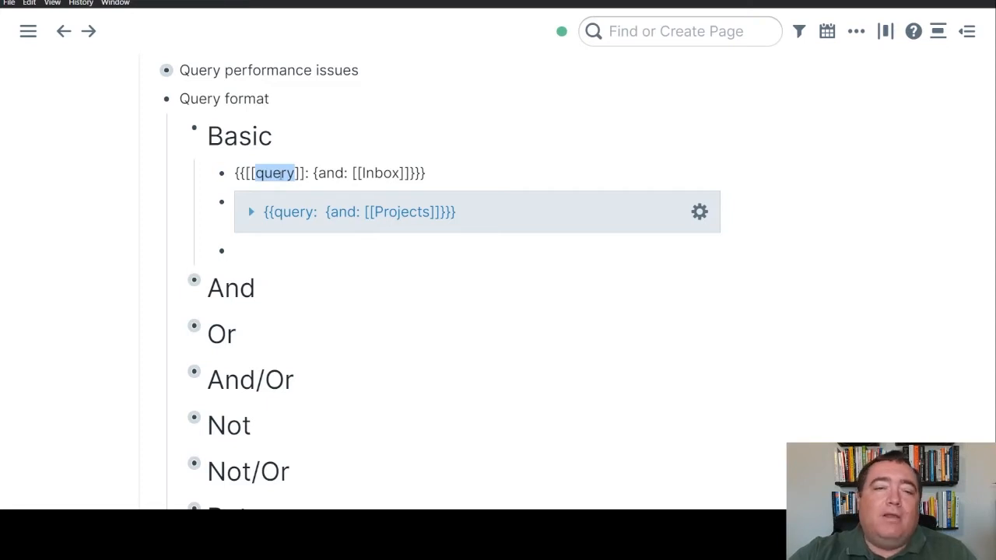
click(249, 172)
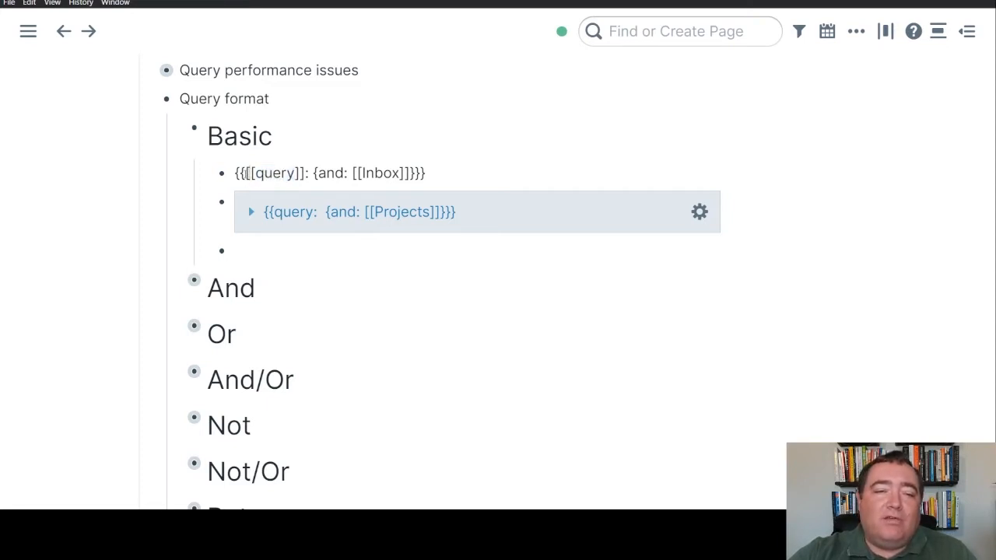
mouse_move(247, 173)
mouse_down()
mouse_move(234, 172)
mouse_move(254, 172)
mouse_move(245, 173)
mouse_up()
double_click(261, 173)
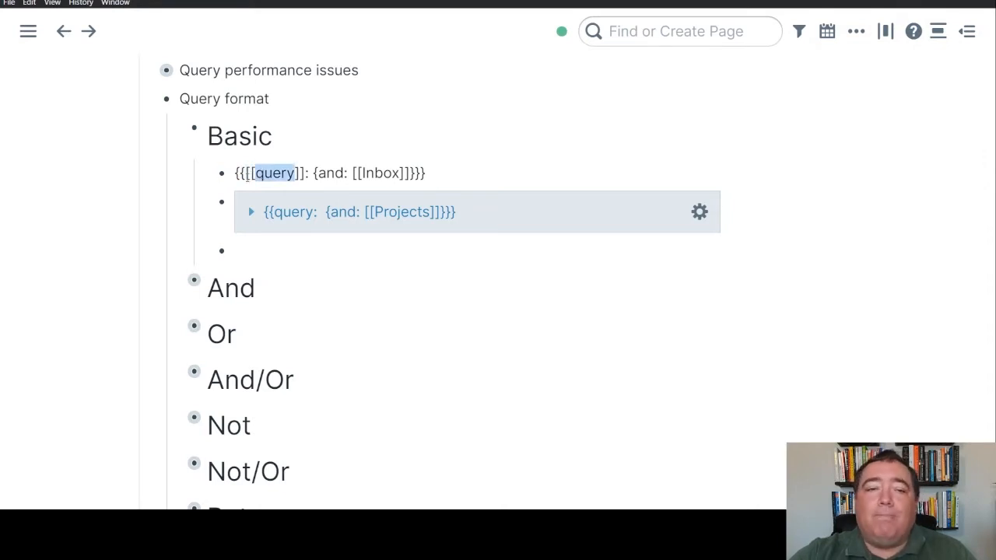
Step: Highlight the {and: [[Inbox]]} clause in the Inbox query's source text, and leave the block's editing mode
drag(310, 173, 417, 173)
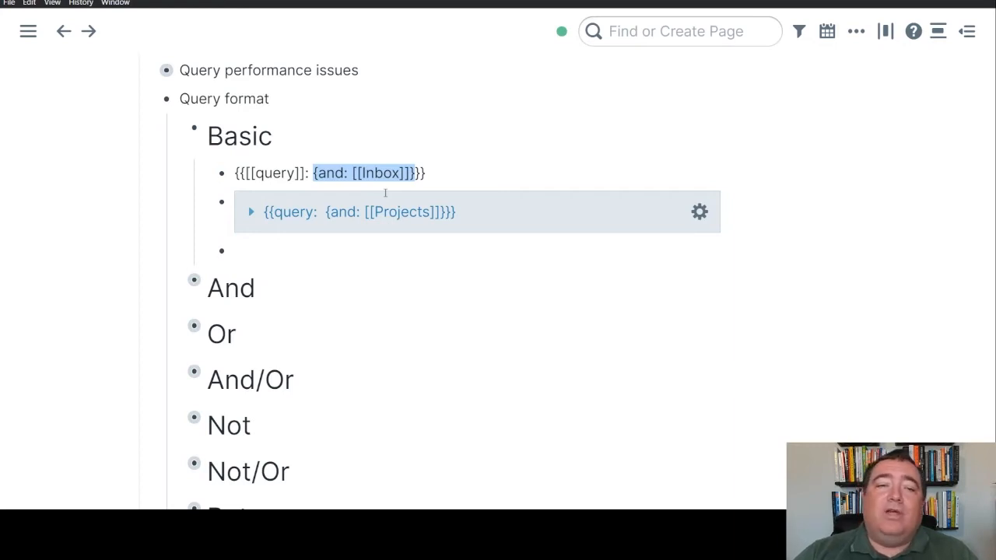
click(42, 231)
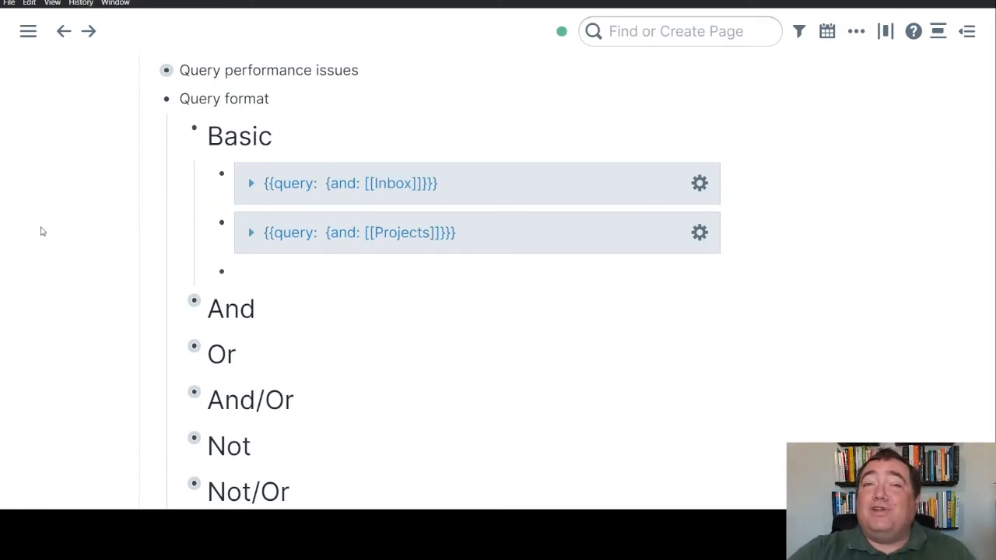
Step: Expand the Inbox query under the Basic heading and look through its full list of results
click(249, 185)
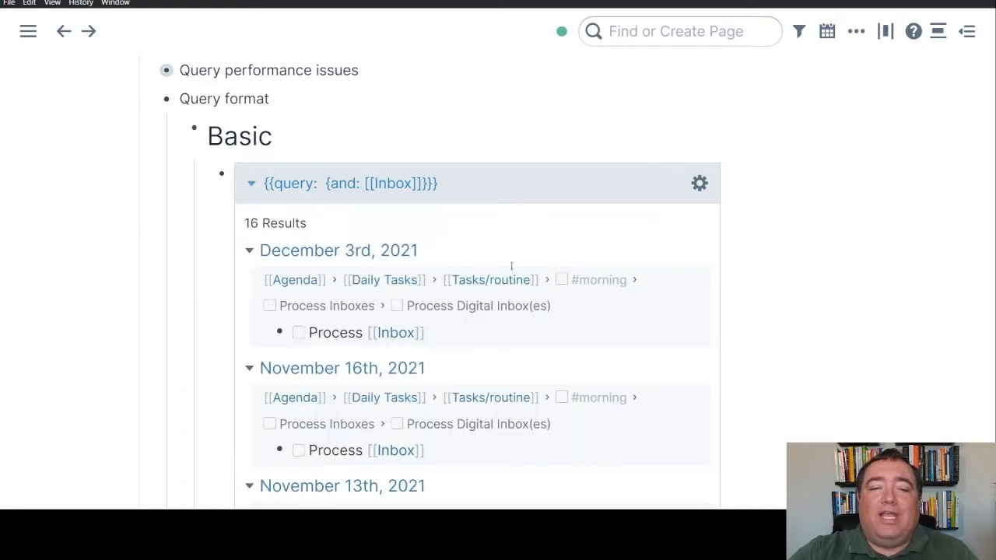
scroll(511, 267, down, 10)
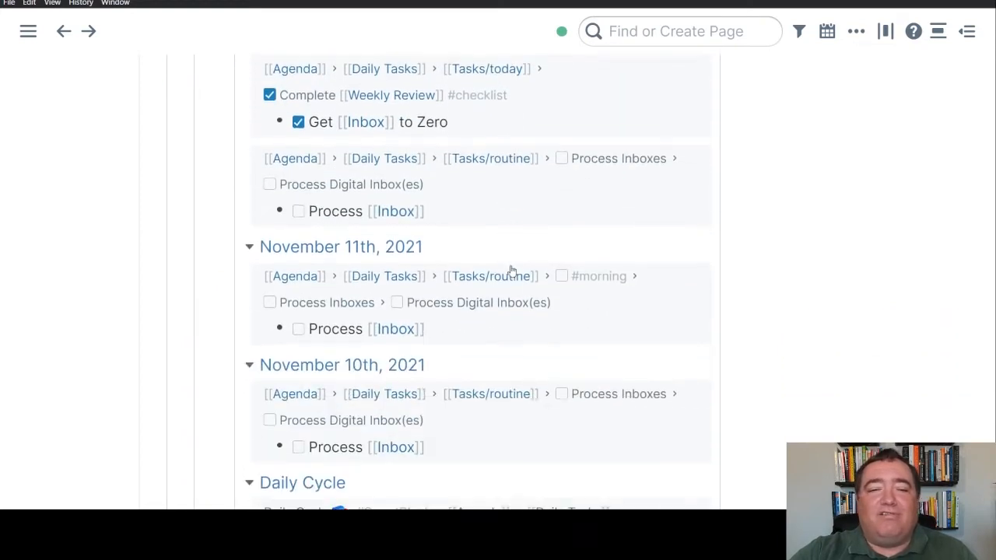
scroll(511, 270, down, 10)
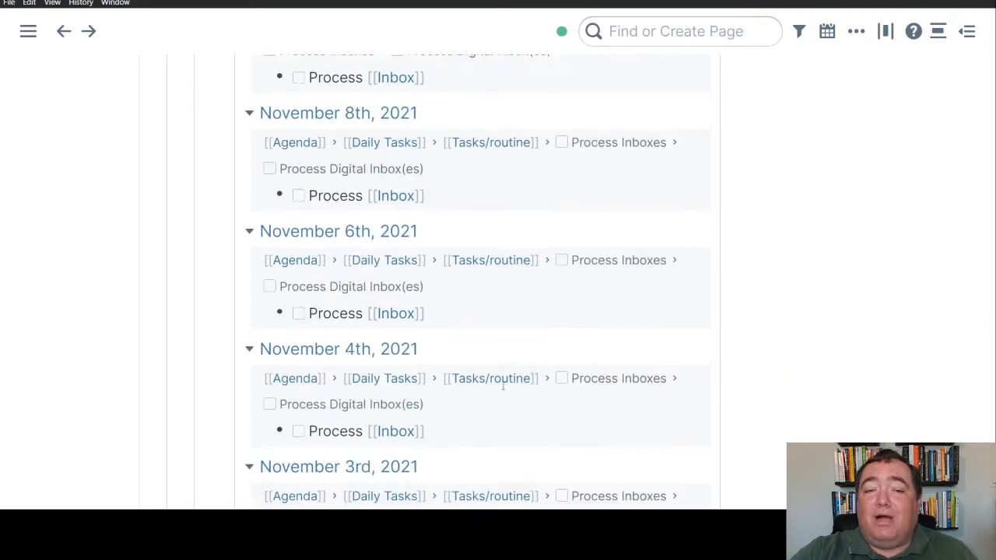
scroll(503, 386, down, 10)
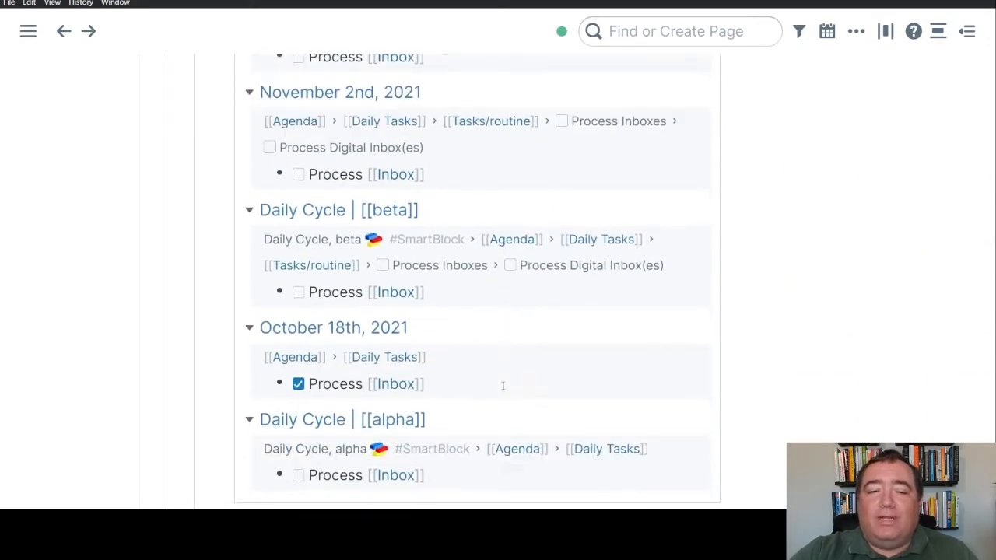
scroll(503, 386, down, 3)
scroll(503, 386, up, 15)
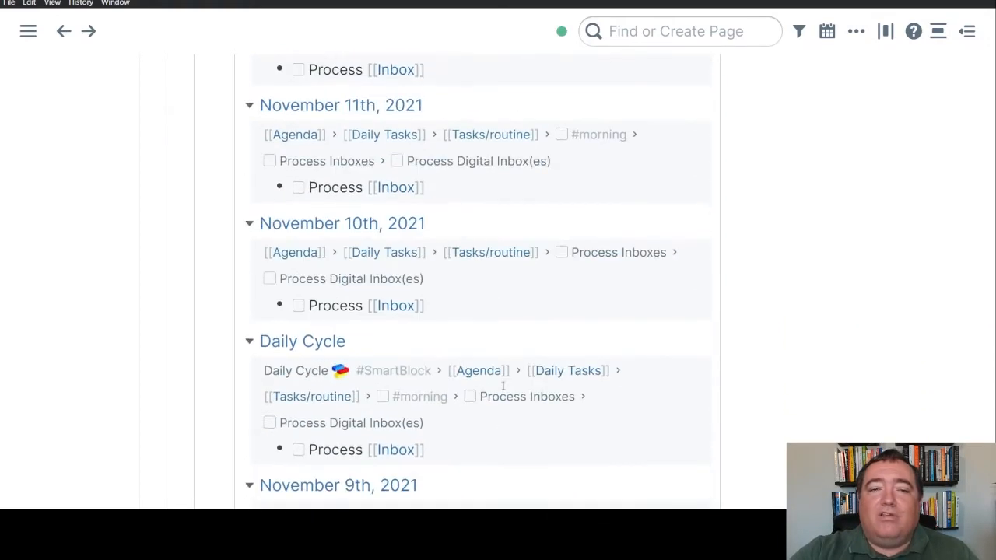
Step: Write the query {{[[query]]: {and: [[Inbox]]}}} by hand in the empty block below the Projects query under Basic
scroll(503, 386, up, 8)
scroll(431, 324, down, 2)
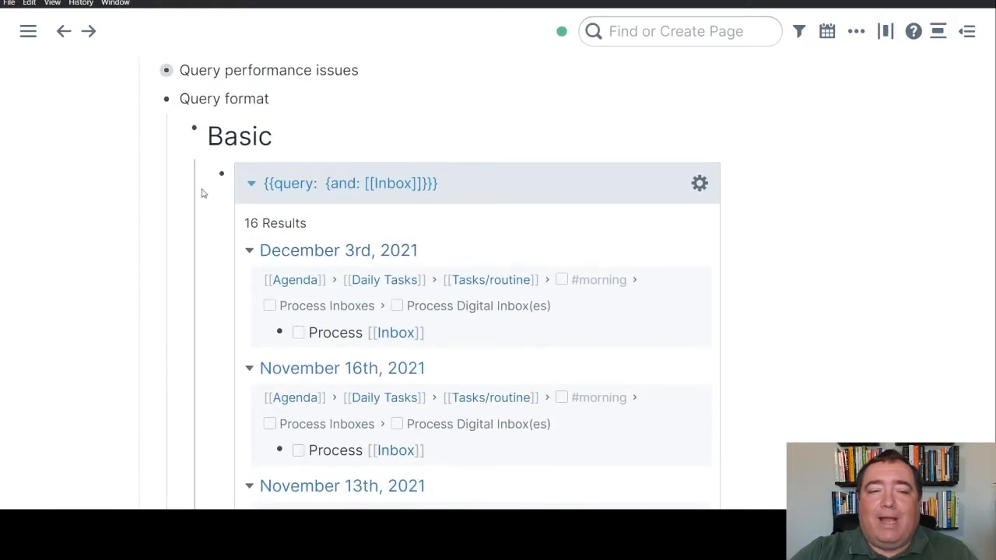
click(290, 276)
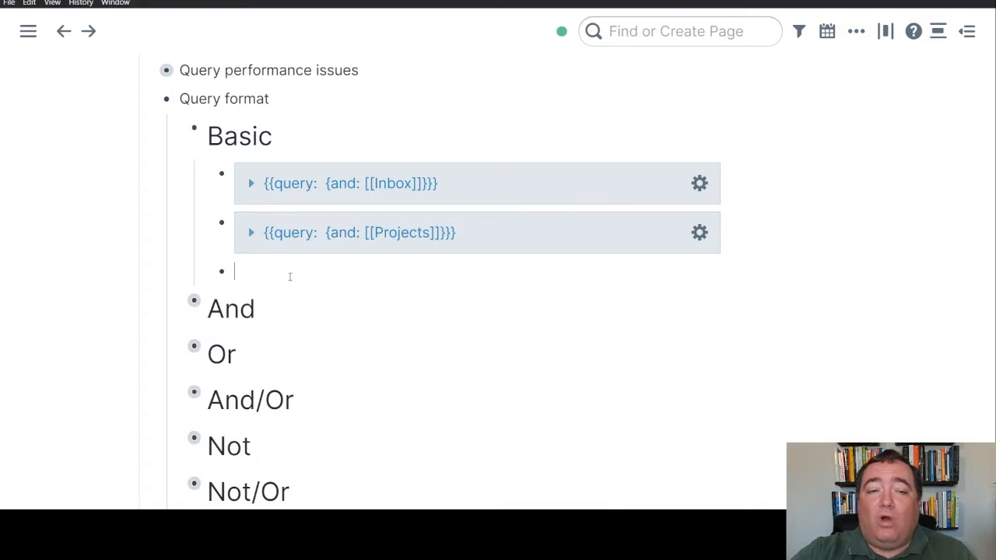
text({{)
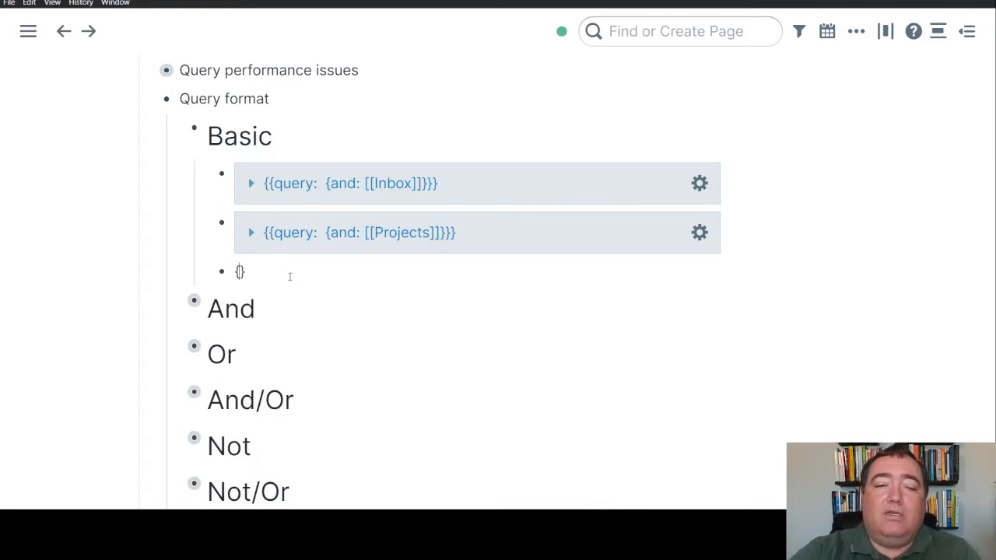
text([[qu)
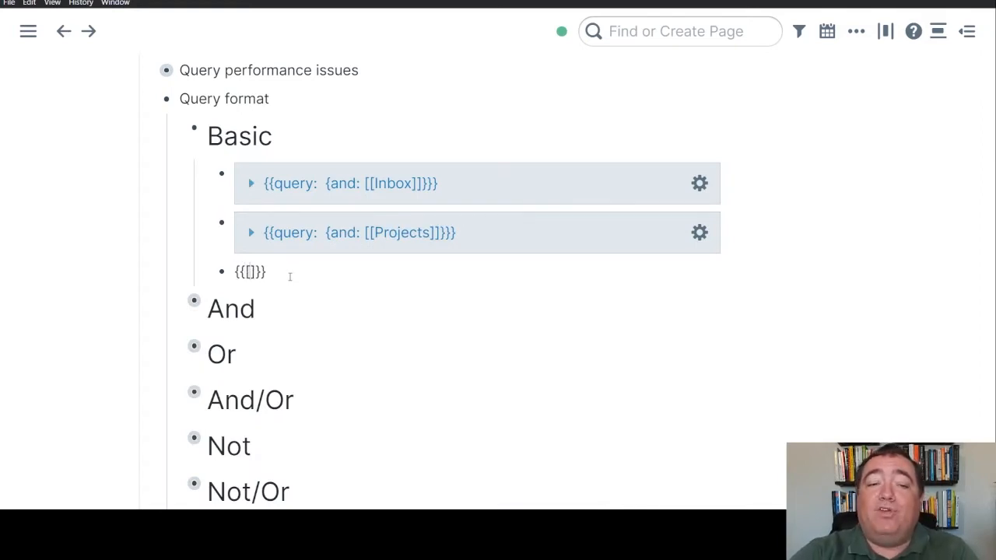
key(Return)
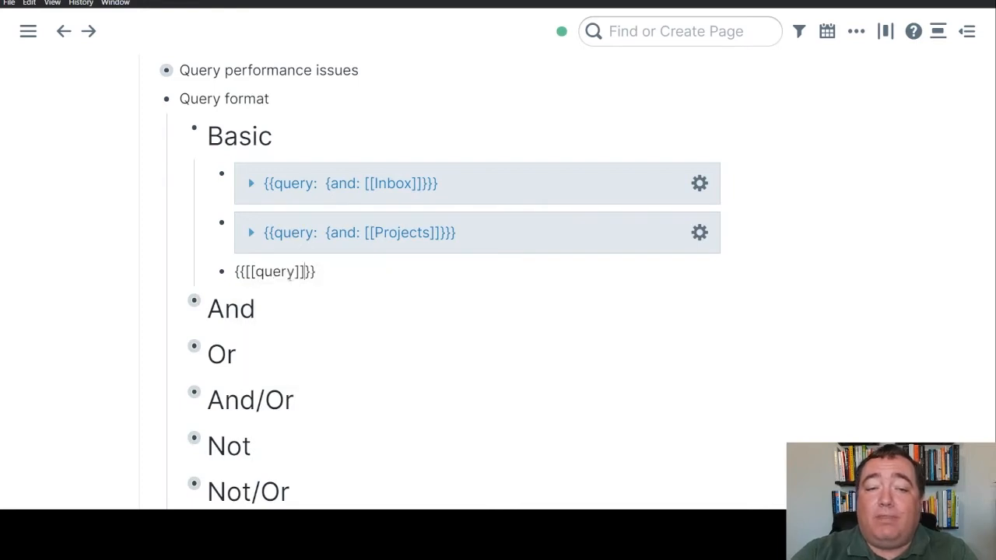
text(:)
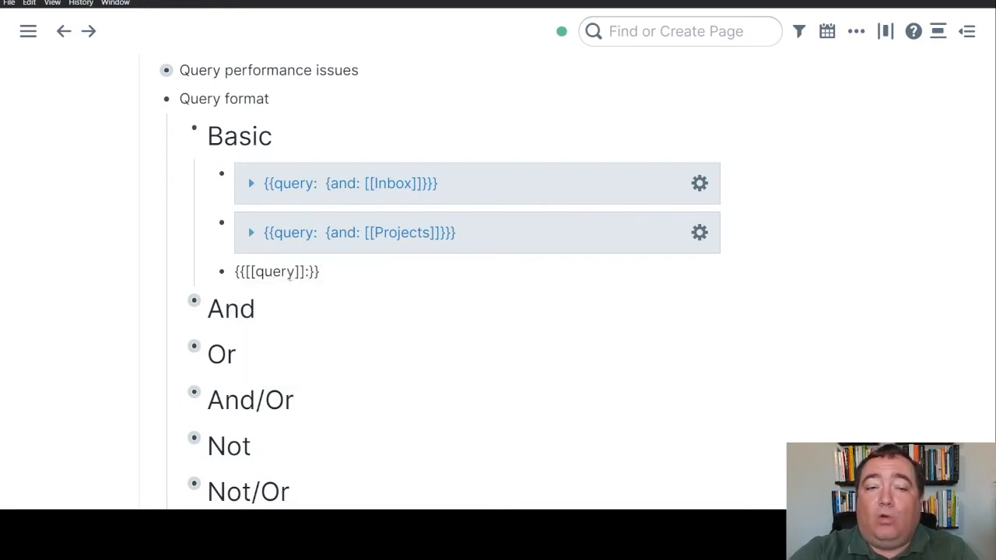
text( {)
text(and: [[)
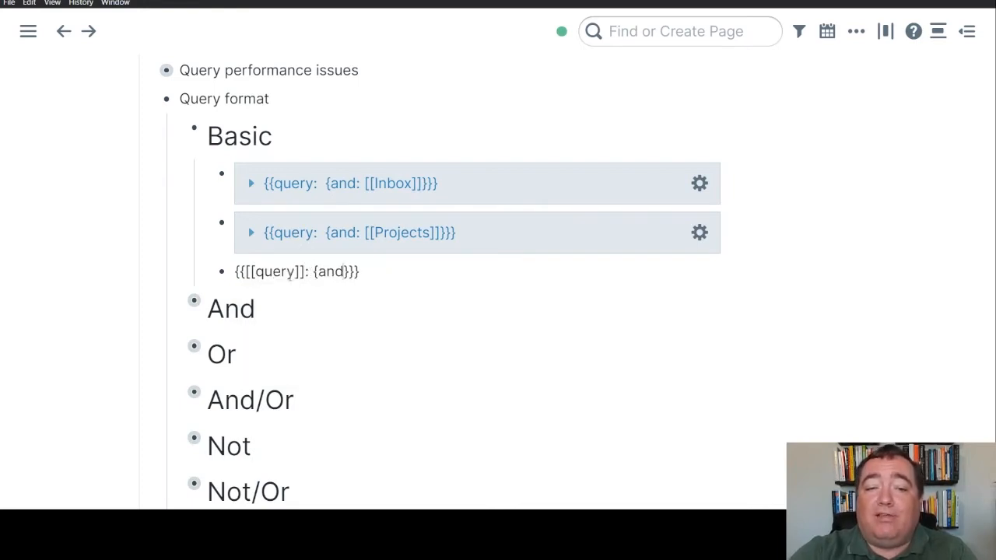
text(Inb)
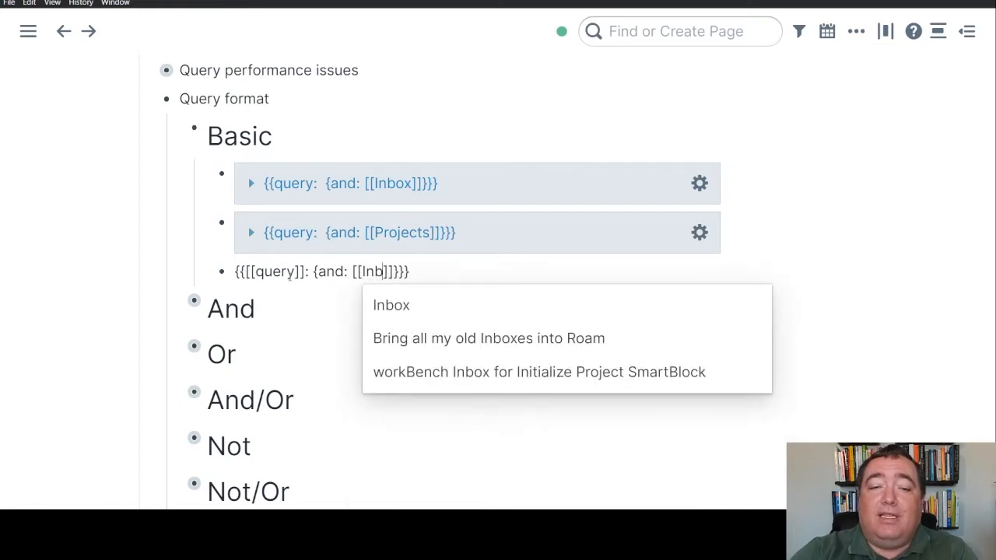
key(Return)
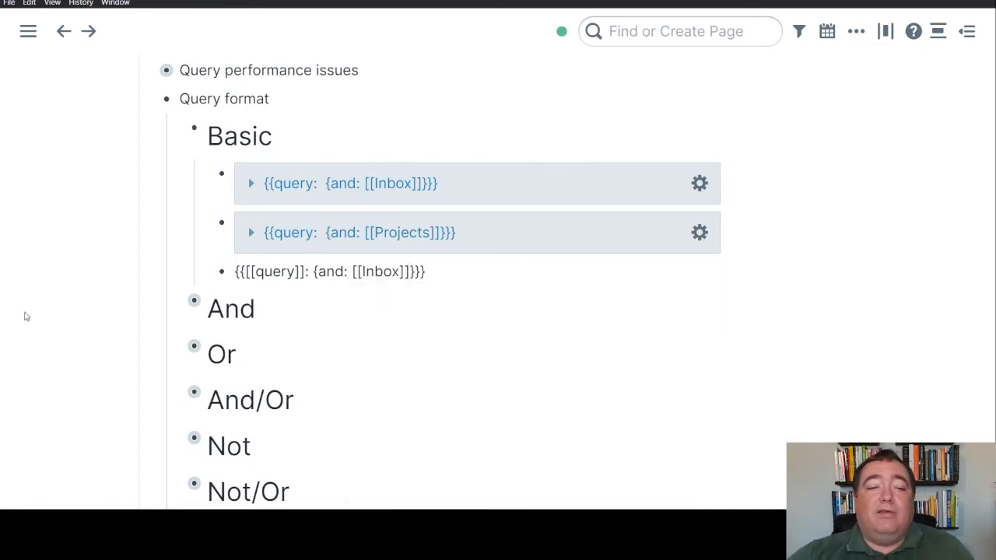
key(Escape)
Step: Look through the results of the handwritten Inbox query and collapse it
scroll(490, 354, down, 15)
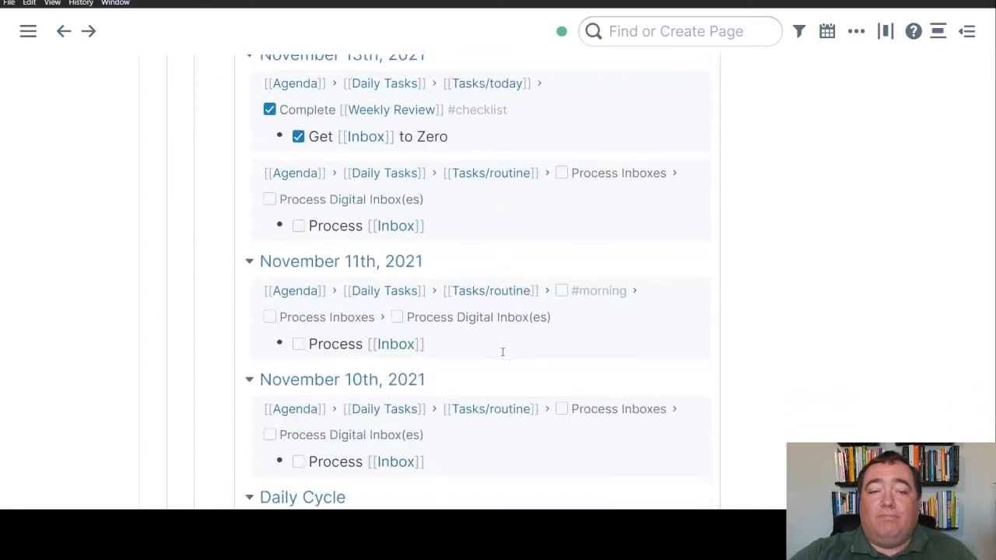
scroll(503, 352, up, 15)
scroll(467, 346, down, 2)
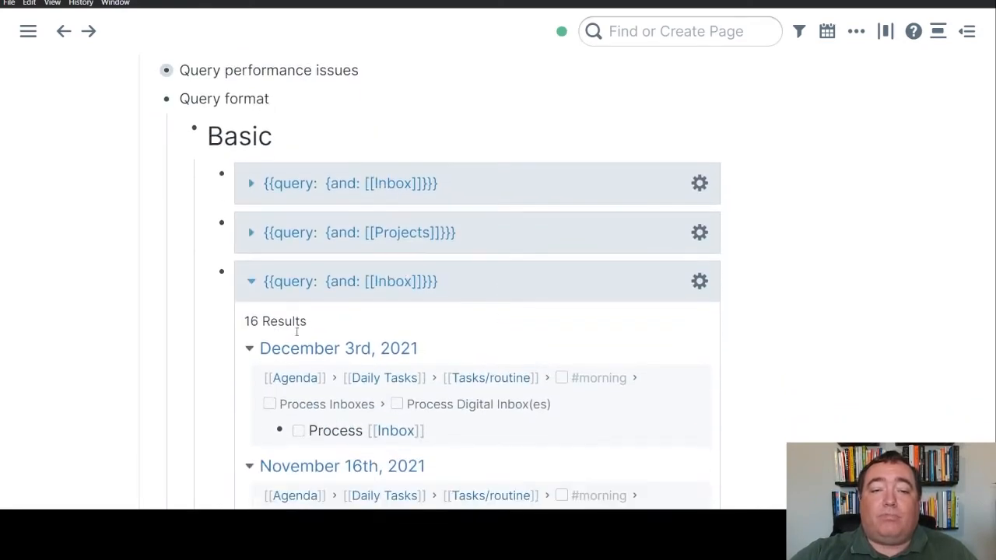
click(249, 285)
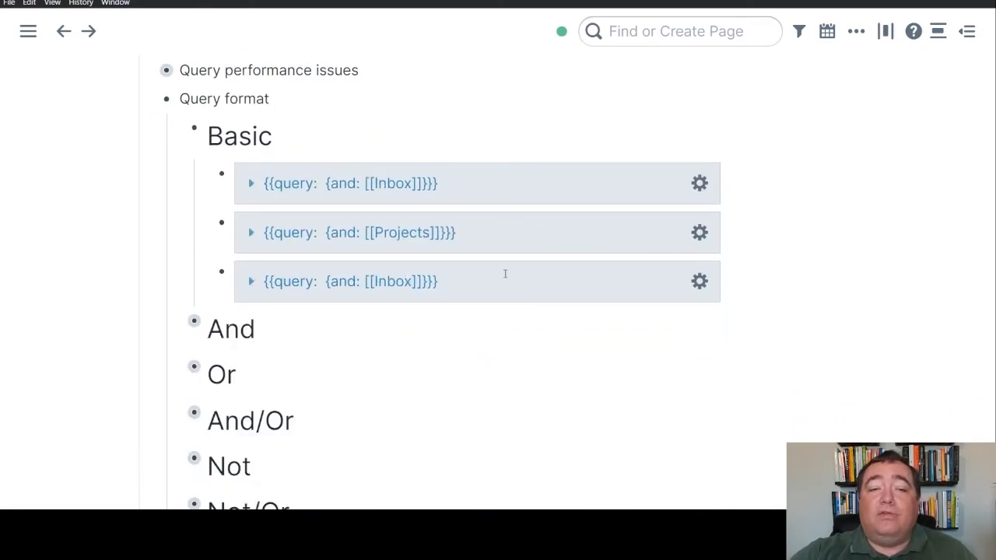
Step: Clear the handwritten Inbox query's text and insert the Query (and) template in its block
click(504, 274)
key(ctrl+a)
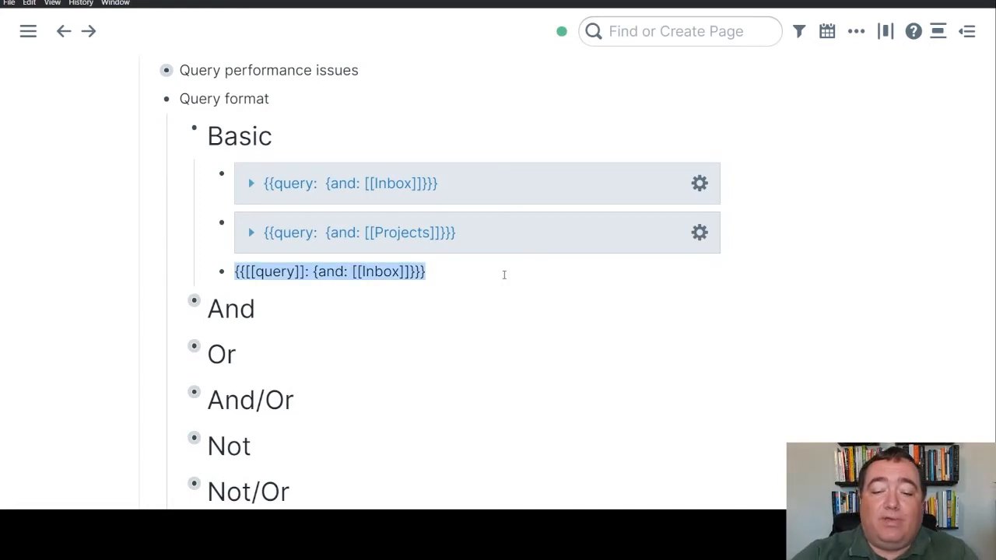
key(BackSpace)
text(/qu)
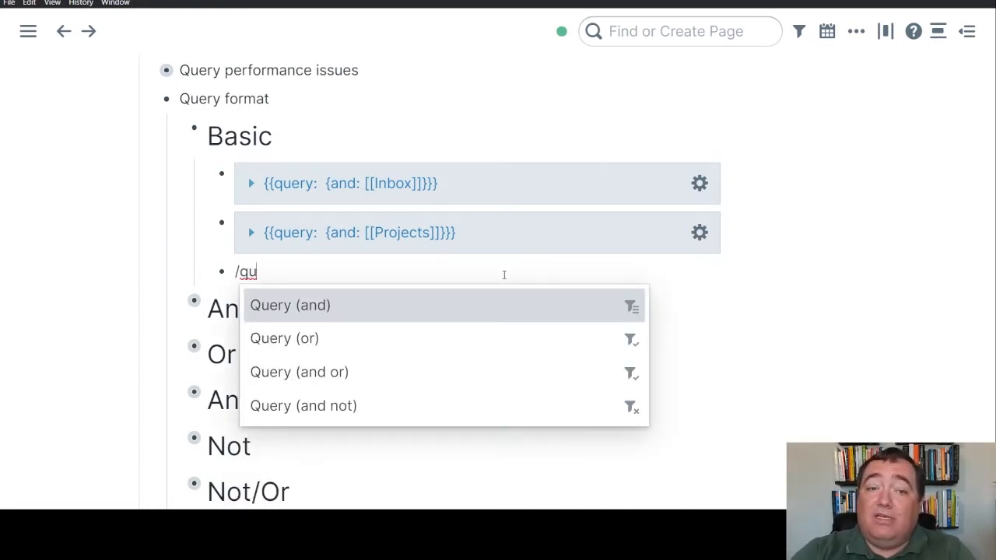
key(Return)
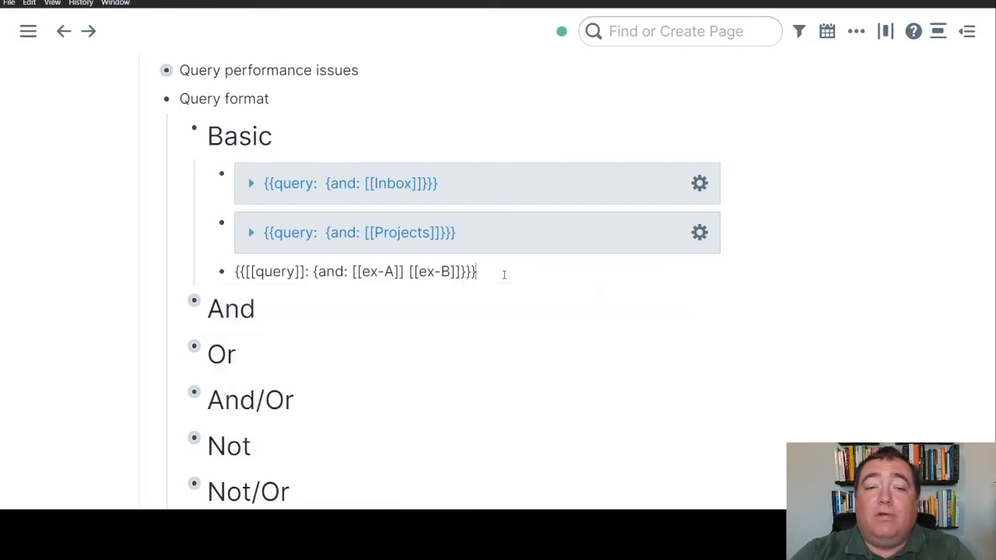
Step: Replace the template's [[ex-A]] [[ex-B]] placeholders with [[Inbox]] and finish editing the block
key(Left)
key(Left)
key(Left)
key(shift+Left)
key(shift+Left)
key(shift+Left)
key(shift+Left)
key(shift+Left)
key(shift+Left)
key(shift+Left)
key(shift+Left)
key(shift+Left)
key(shift+Left)
key(shift+Left)
key(shift+Left)
key(shift+Left)
key(shift+Left)
key(shift+Left)
key(shift+Left)
key(shift+Left)
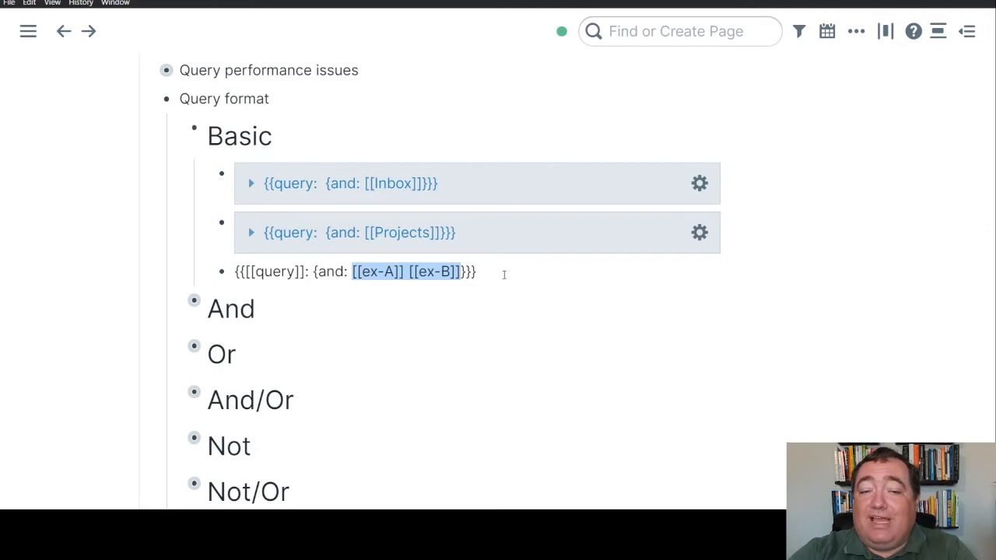
key(BackSpace)
text([[ij)
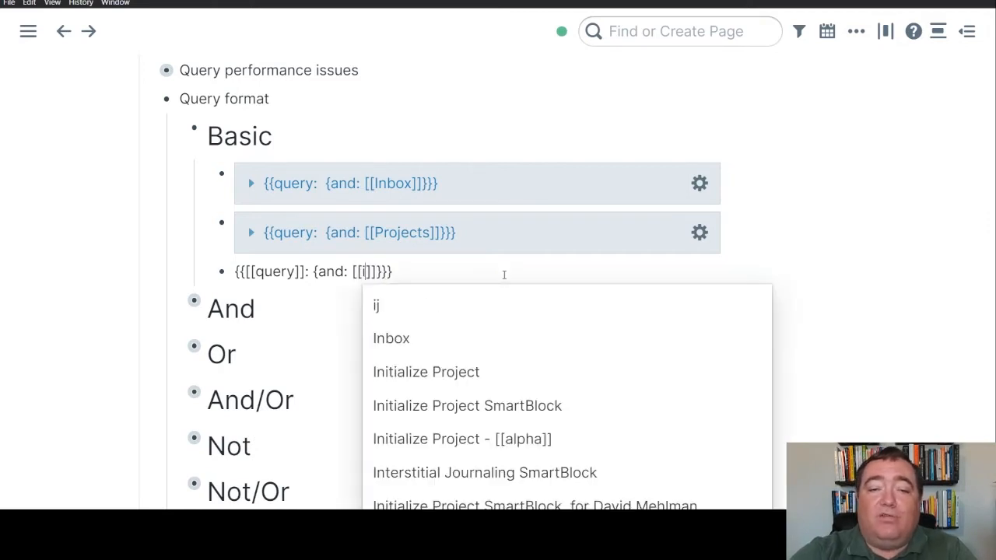
text(n)
key(Return)
key(Escape)
key(Escape)
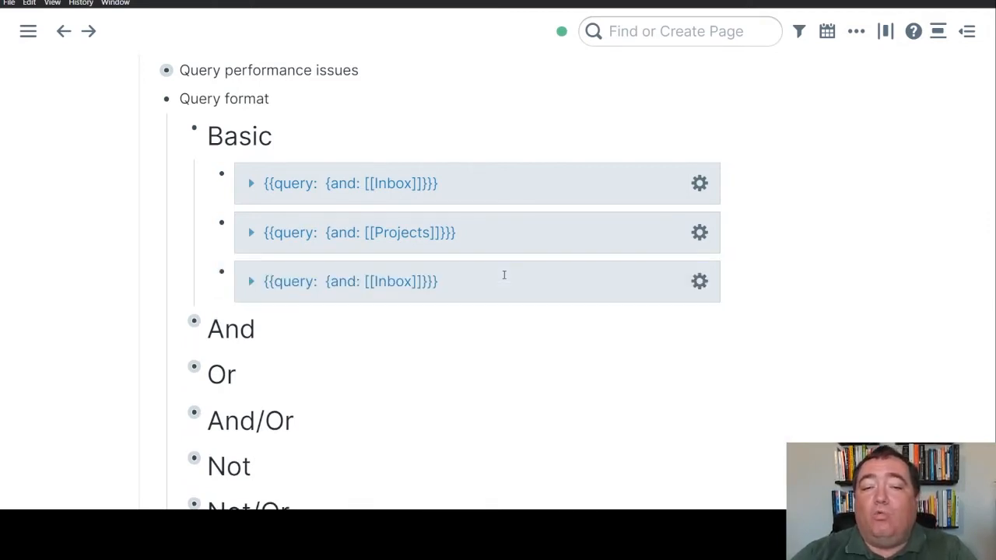
Step: Expand and collapse the template-based Inbox query, and show its source text to highlight "query" and the double square brackets around it
click(250, 282)
click(250, 283)
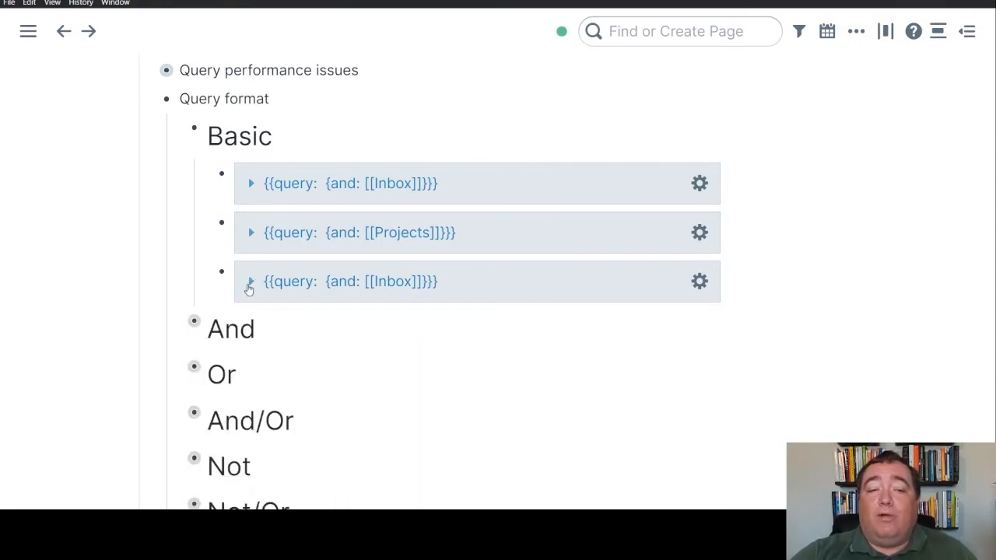
click(506, 280)
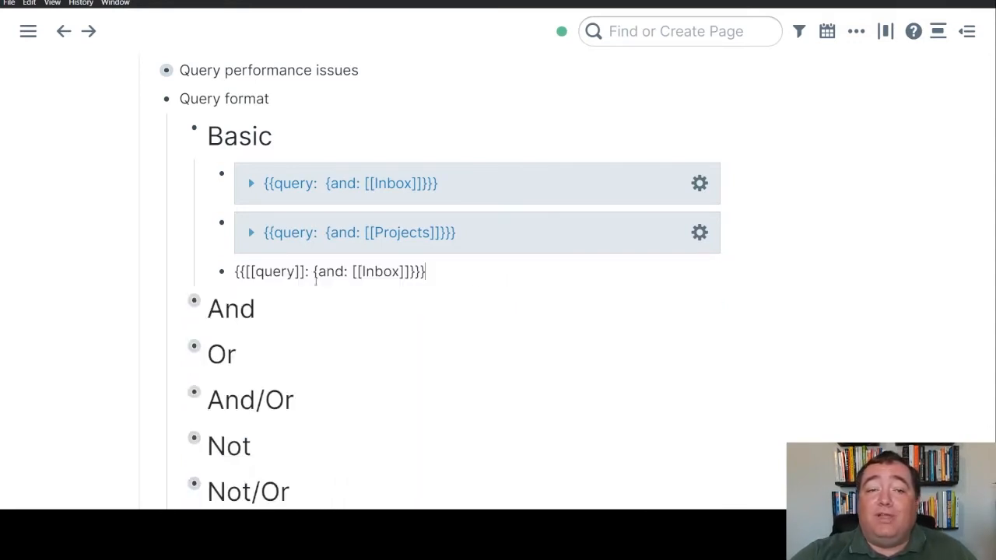
double_click(277, 271)
click(303, 273)
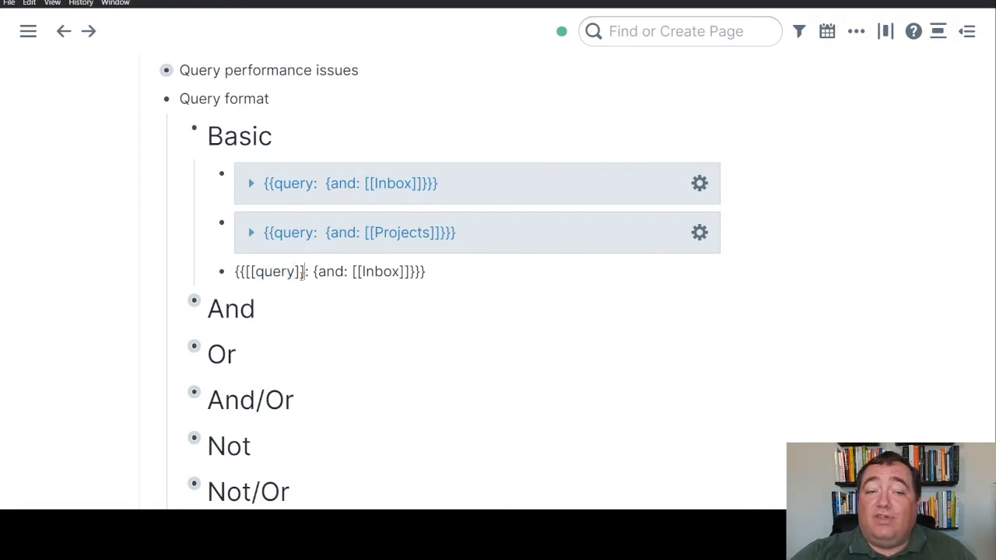
click(252, 270)
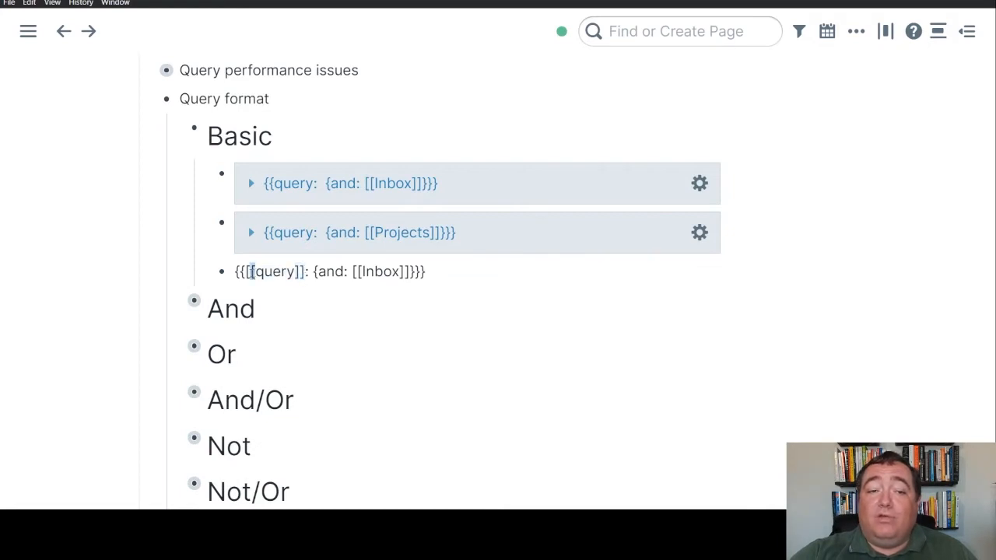
double_click(275, 271)
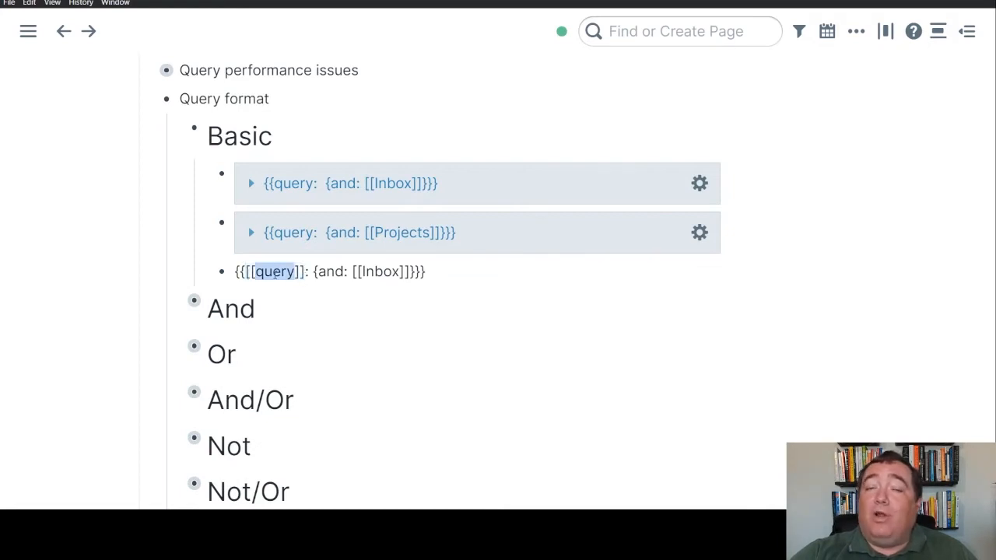
Step: Delete the template-based Inbox query together with its block, and leave the editing mode of the Projects query
click(461, 269)
key(ctrl+a)
key(BackSpace)
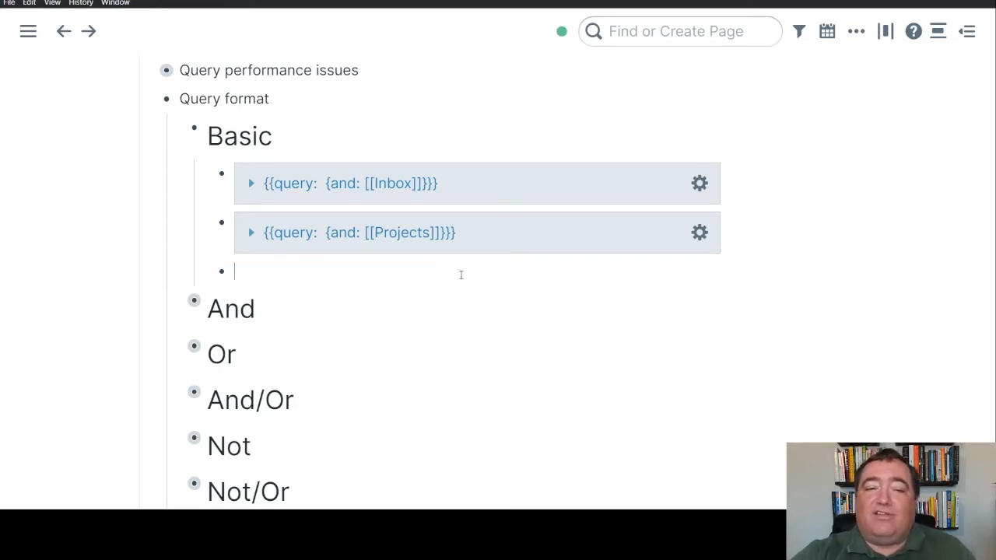
key(BackSpace)
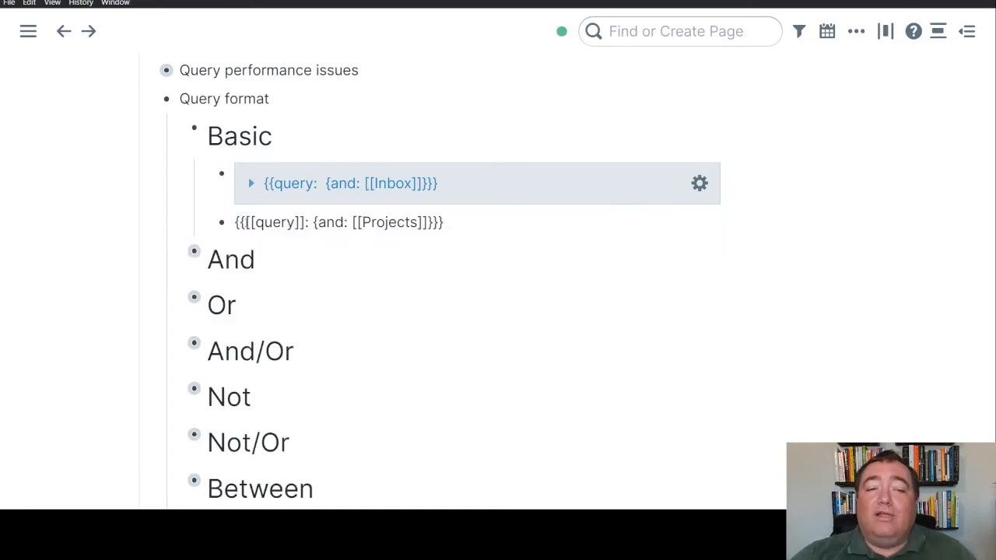
click(55, 317)
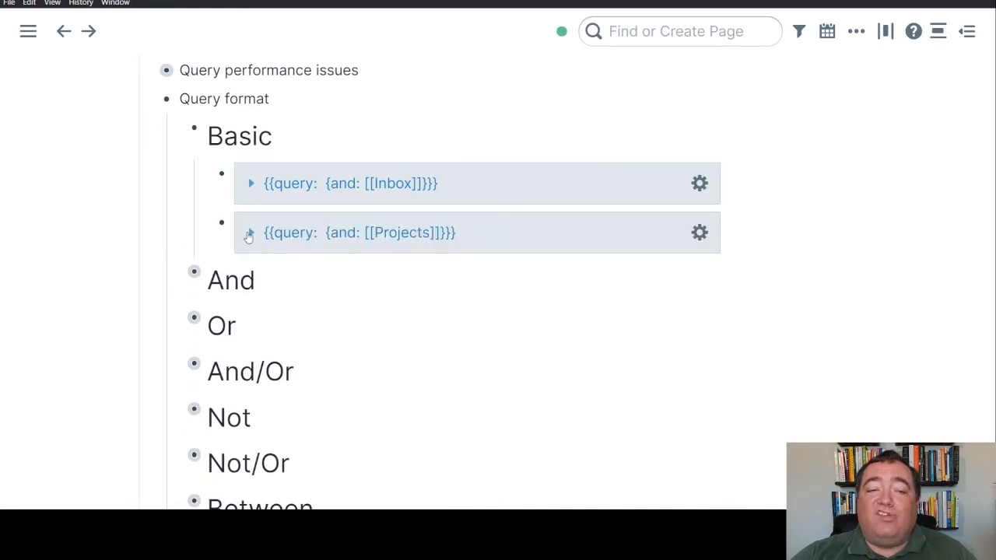
Step: Expand the Projects query under Basic, look through its list of results, and collapse it again
click(250, 235)
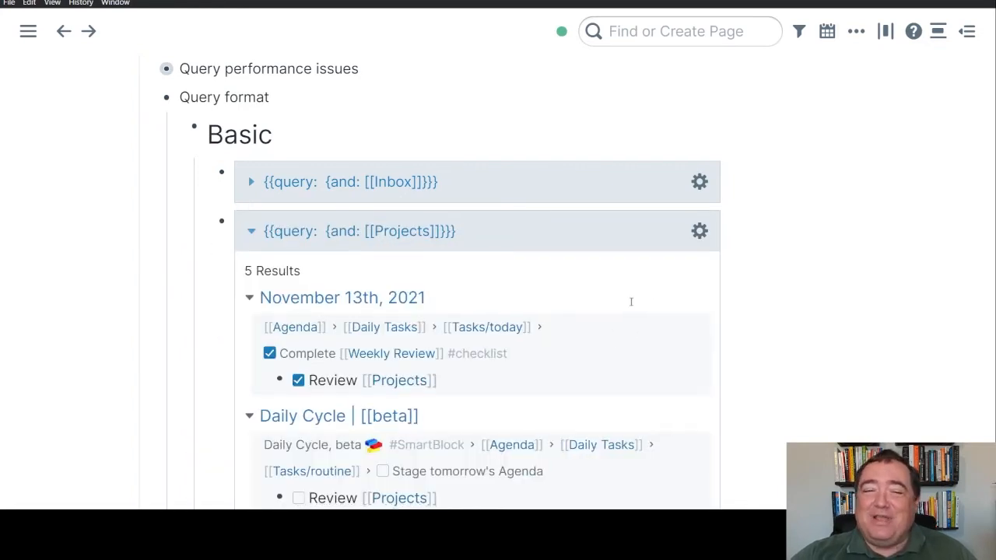
scroll(631, 302, down, 5)
scroll(631, 302, down, 2)
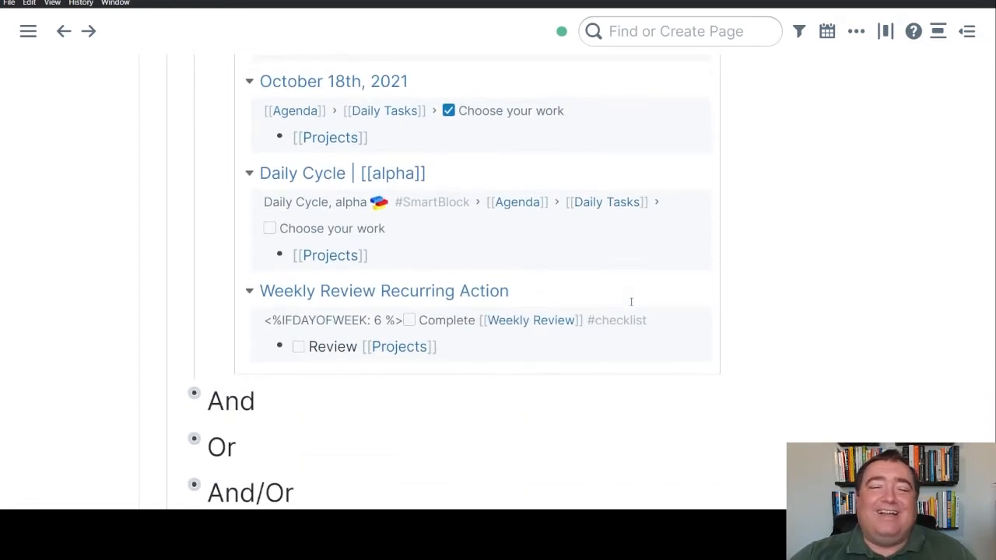
scroll(631, 302, up, 6)
scroll(632, 302, down, 2)
scroll(631, 302, down, 3)
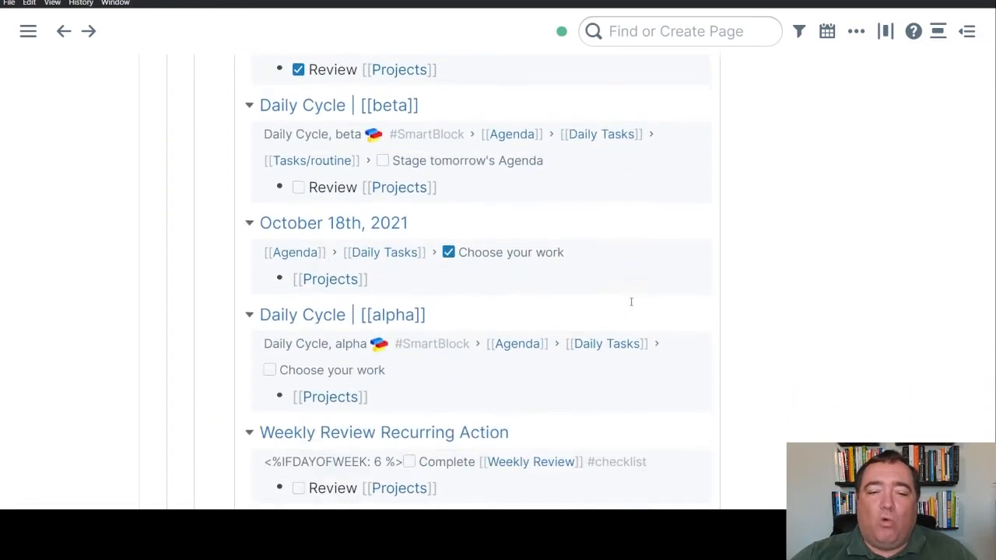
scroll(631, 302, up, 6)
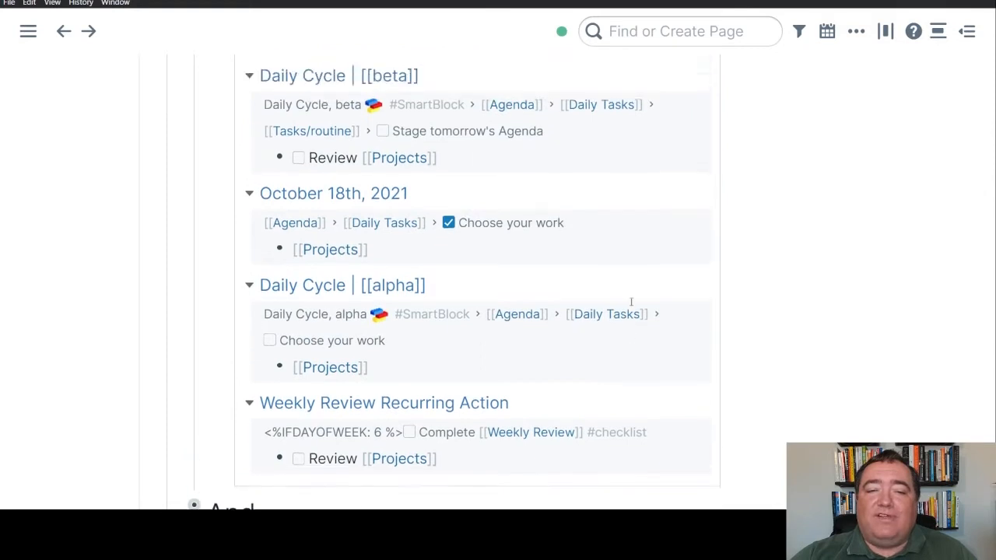
scroll(631, 302, up, 2)
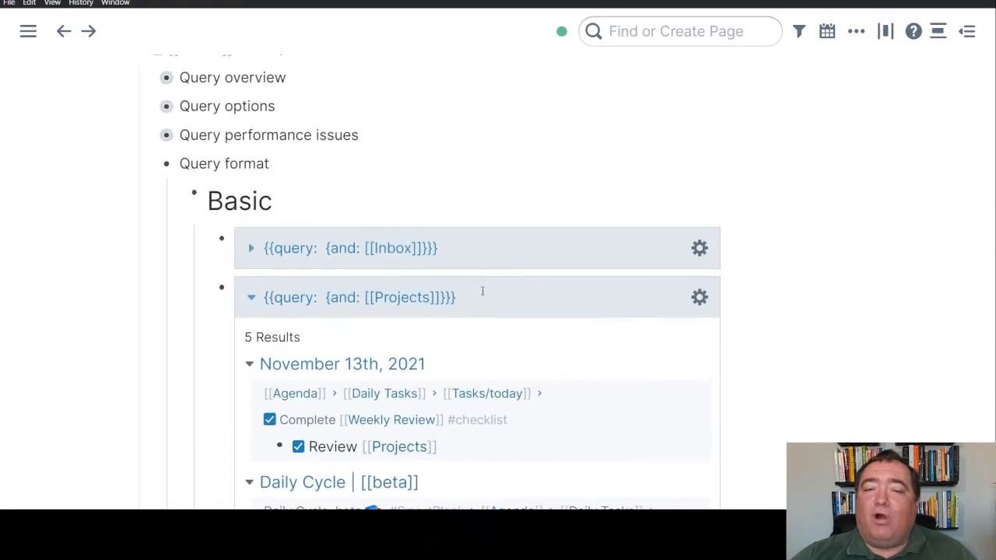
click(251, 297)
Step: Add a block below the Projects query under Basic and write {{[[query]]: {and: [[Projects]]}}} in it by hand
click(489, 297)
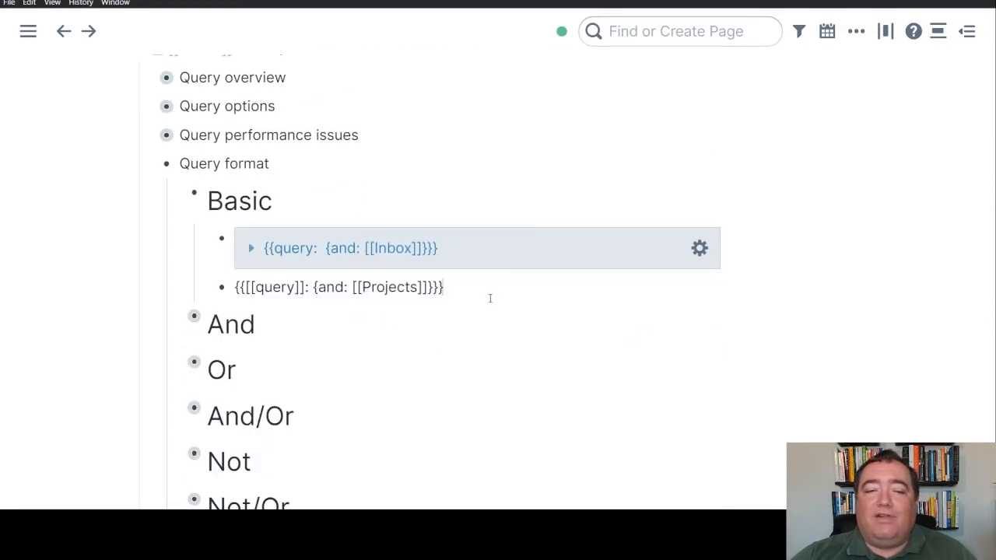
key(Return)
text({{)
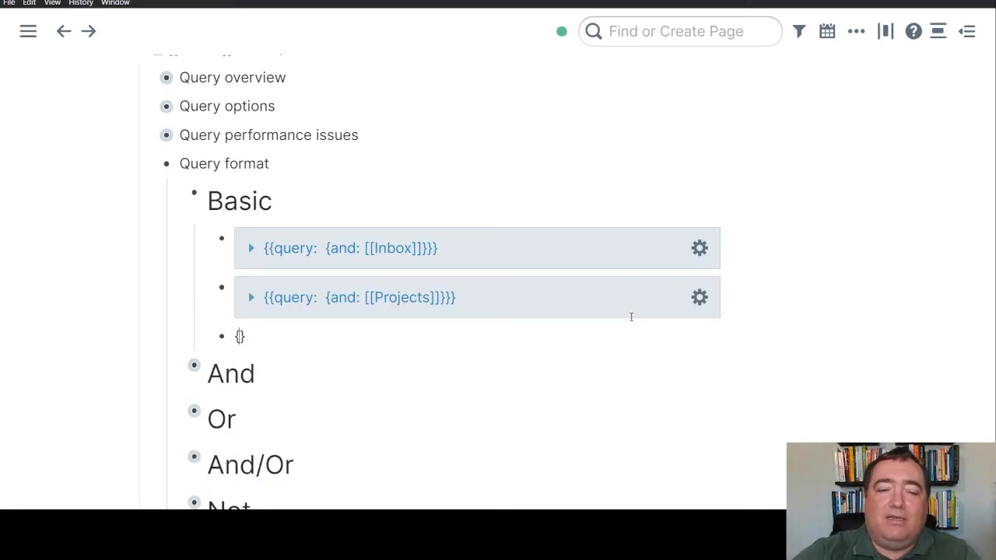
text([[qu)
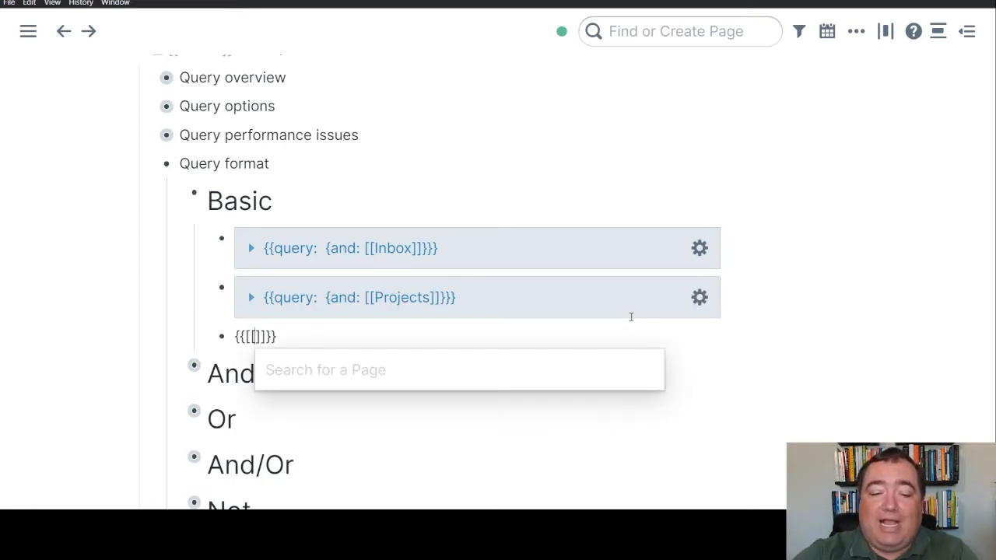
key(Return)
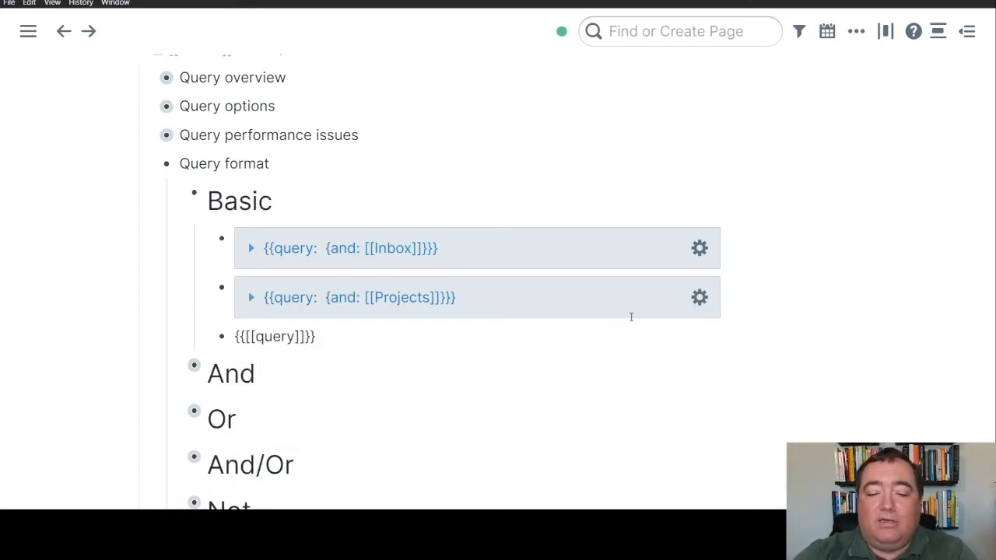
text(: {and:)
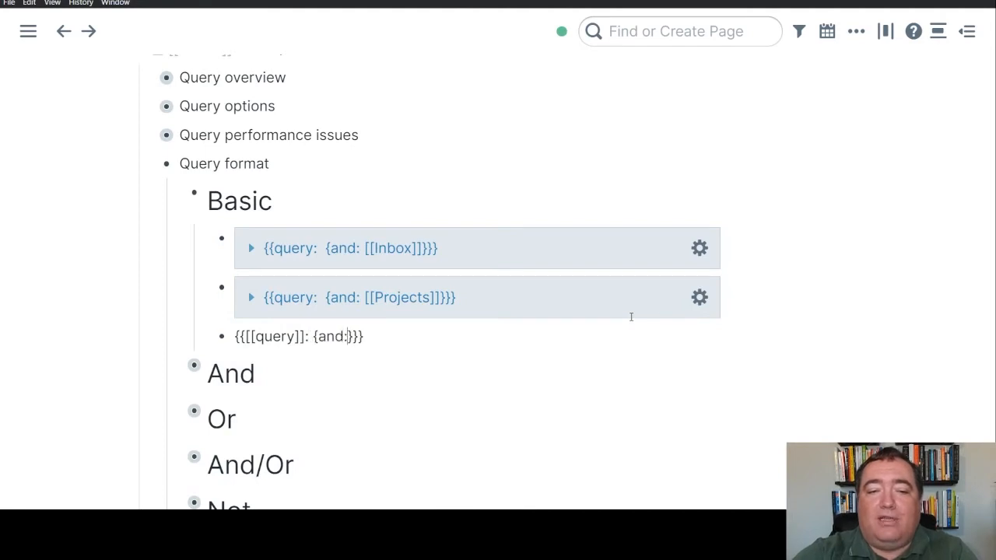
text( [[Proj)
key(Down)
key(Return)
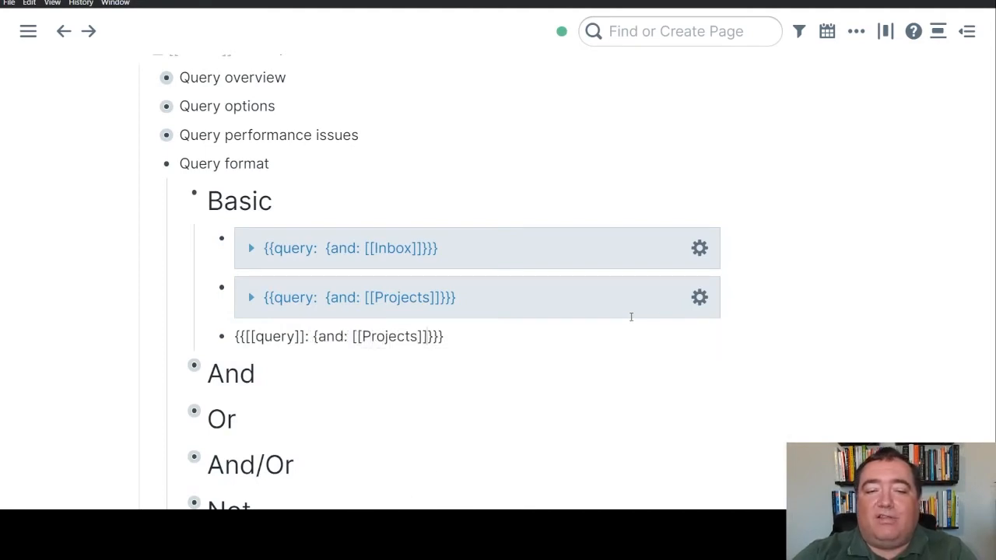
key(Escape)
click(84, 358)
Step: Look through the results of the hand-written Projects query and clear the block's text
scroll(42, 356, down, 3)
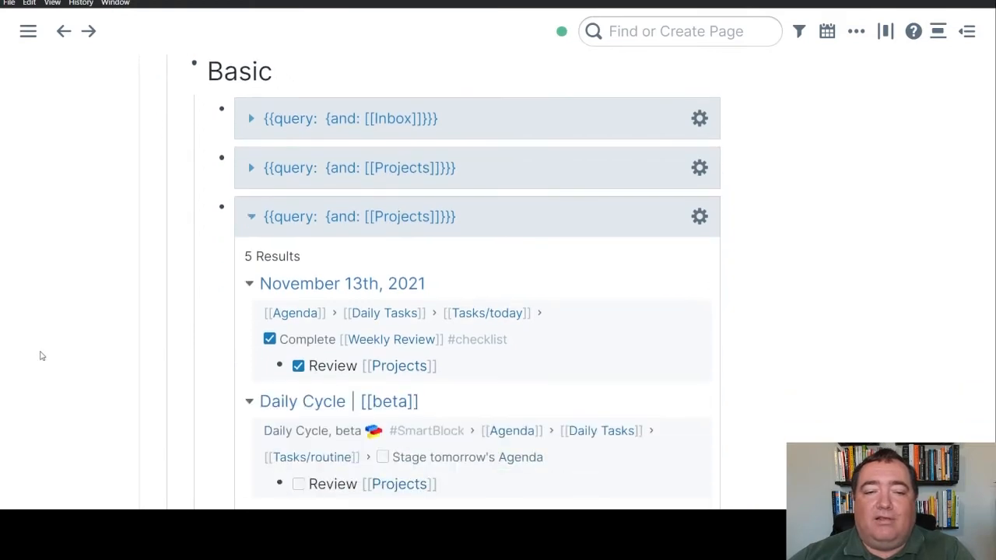
scroll(514, 291, down, 6)
scroll(503, 325, up, 6)
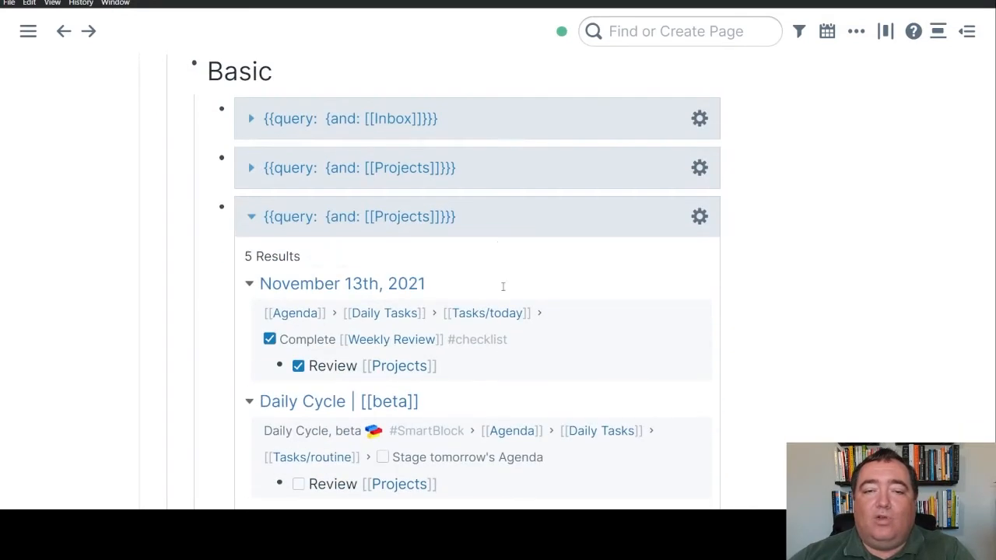
click(498, 223)
key(ctrl+a)
key(BackSpace)
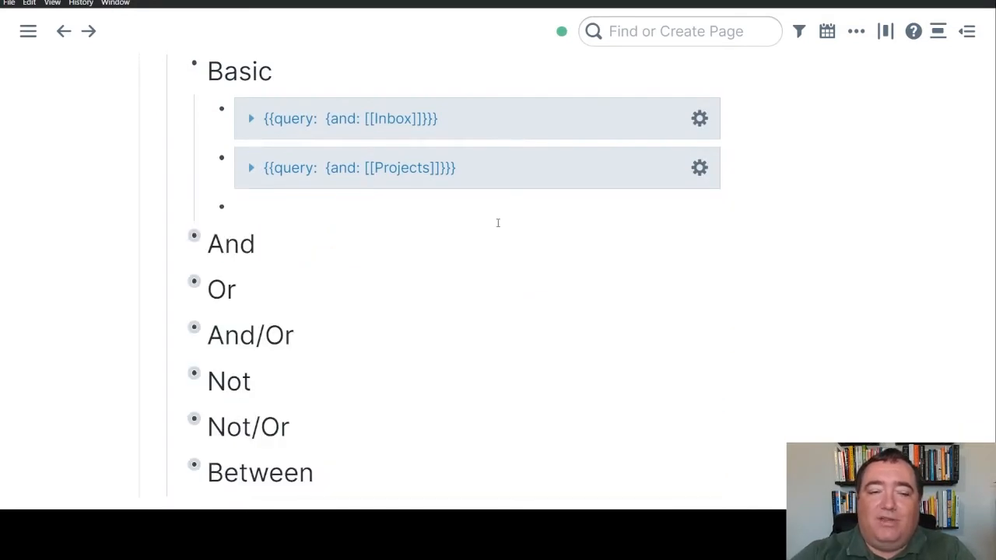
Step: Insert the Query (and) template in the empty block and replace its [[ex-A]] [[ex-B]] placeholders with [[Projects]]
text(/que)
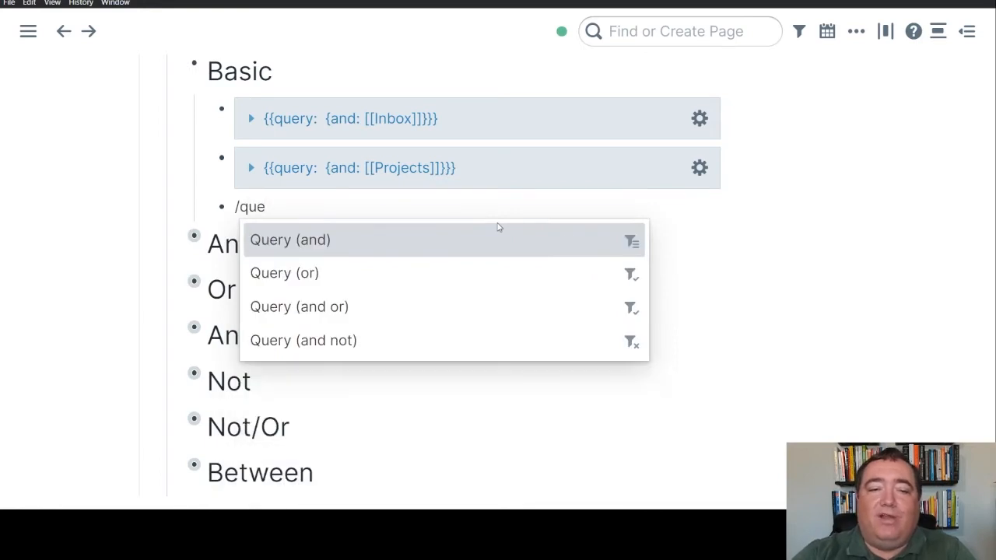
key(Return)
key(shift+Left)
key(shift+Left)
key(shift+Left)
key(shift+Left)
key(shift+Left)
key(shift+Left)
key(shift+Left)
key(shift+Left)
key(shift+Left)
key(shift+Left)
key(shift+Left)
key(shift+Left)
key(shift+Left)
key(shift+Left)
key(shift+Left)
key(shift+Left)
key(shift+Left)
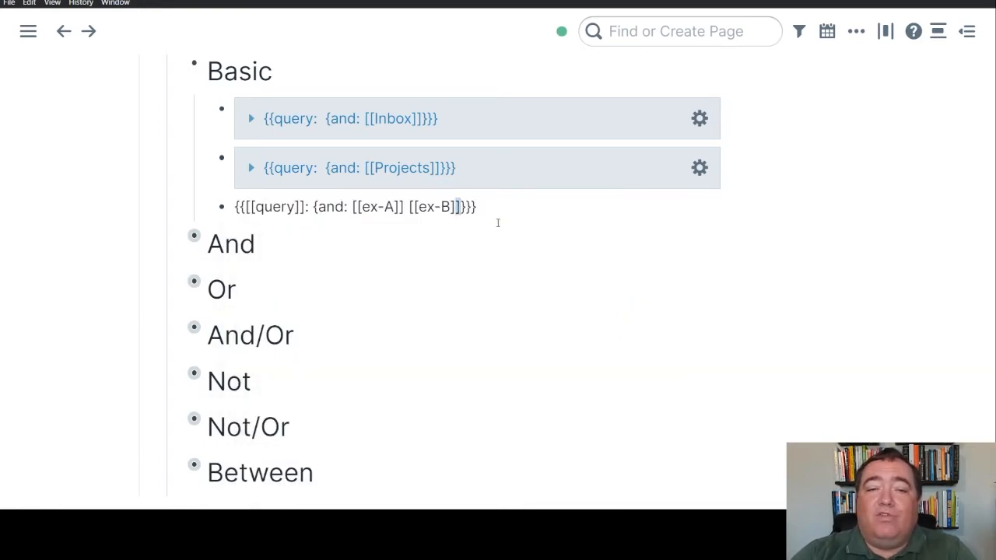
key(BackSpace)
text([[Proj)
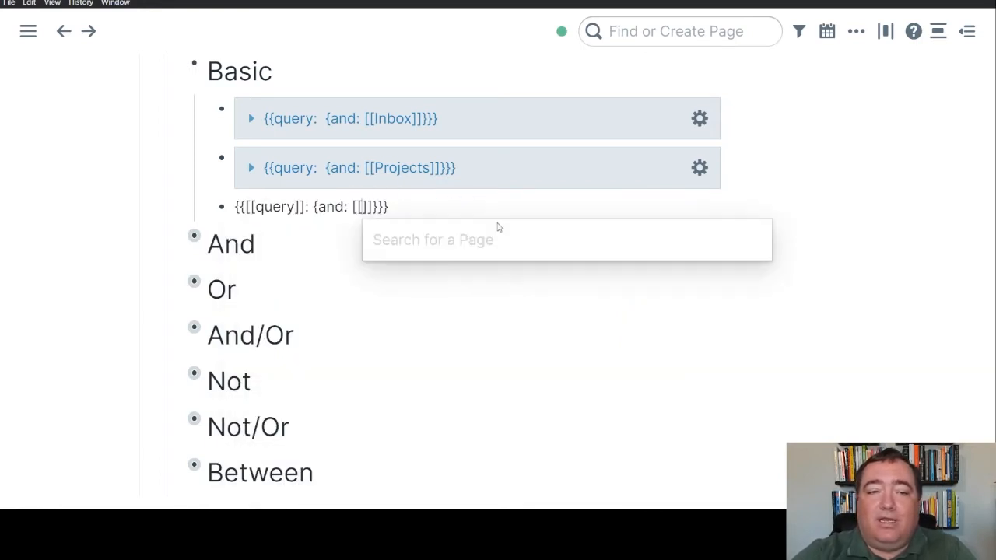
key(Return)
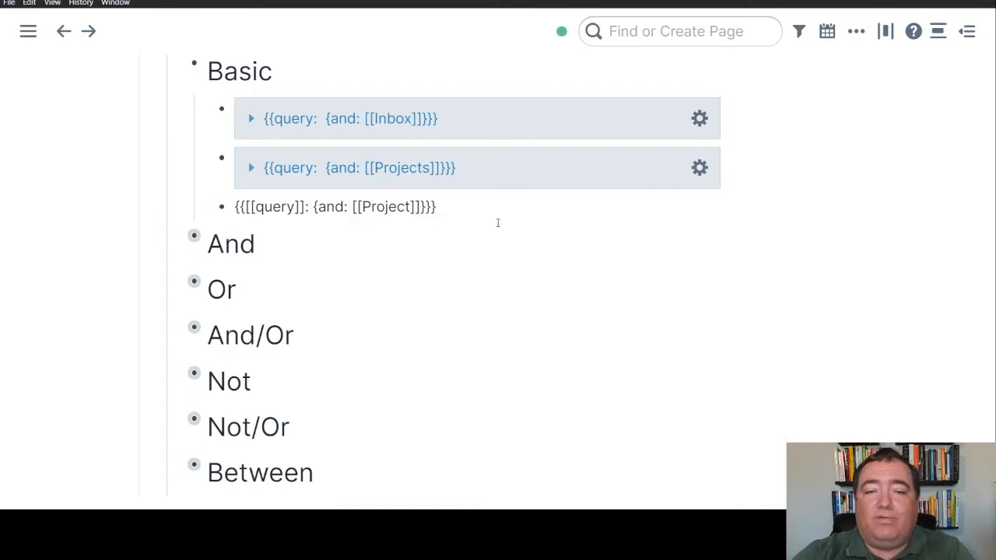
text(s)
key(Escape)
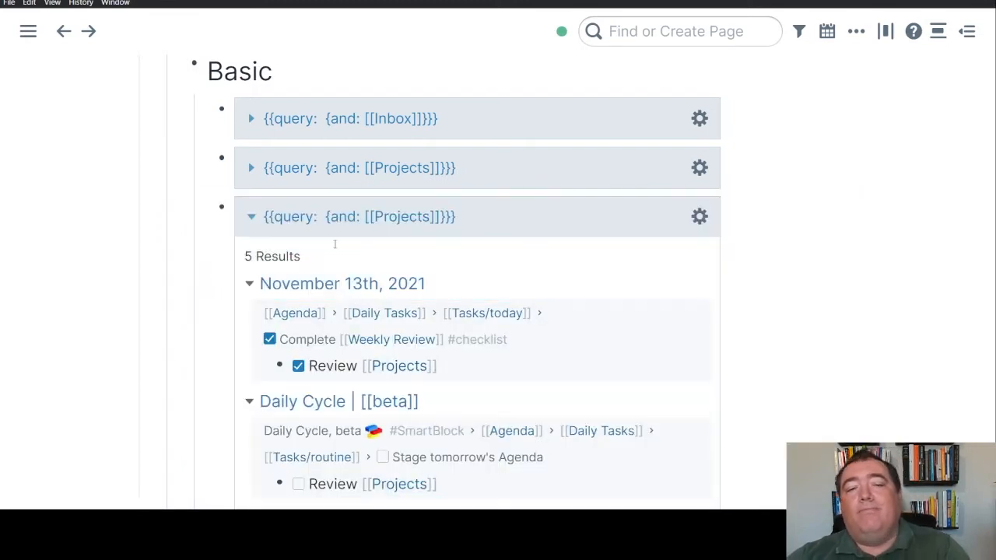
Step: Look through the results of the template-based Projects query and delete its block
scroll(556, 314, down, 7)
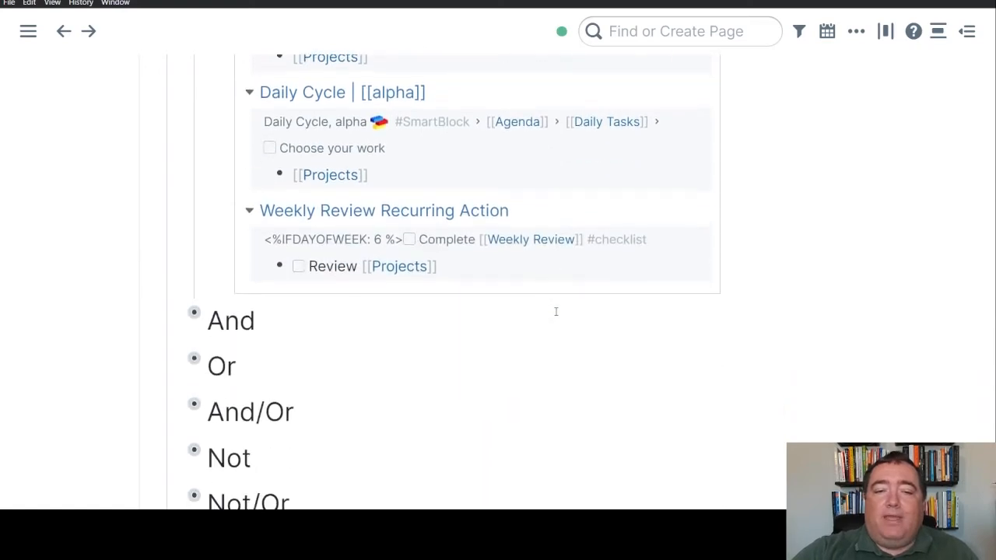
scroll(556, 312, up, 7)
click(511, 217)
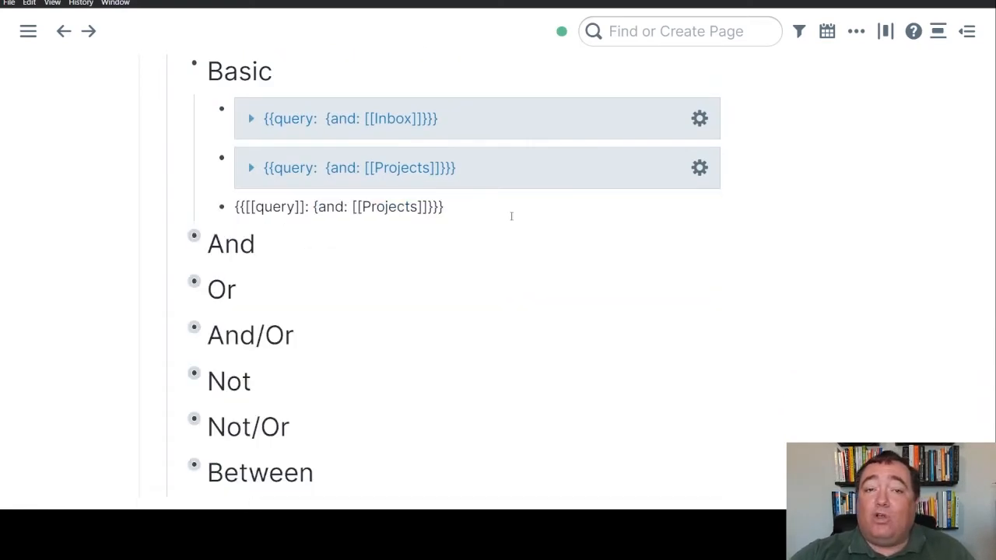
key(Escape)
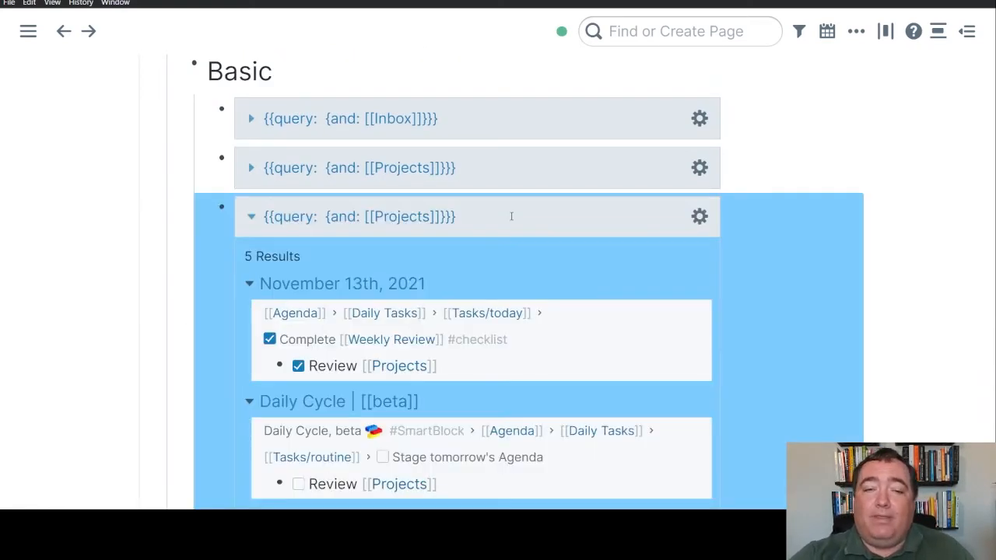
key(BackSpace)
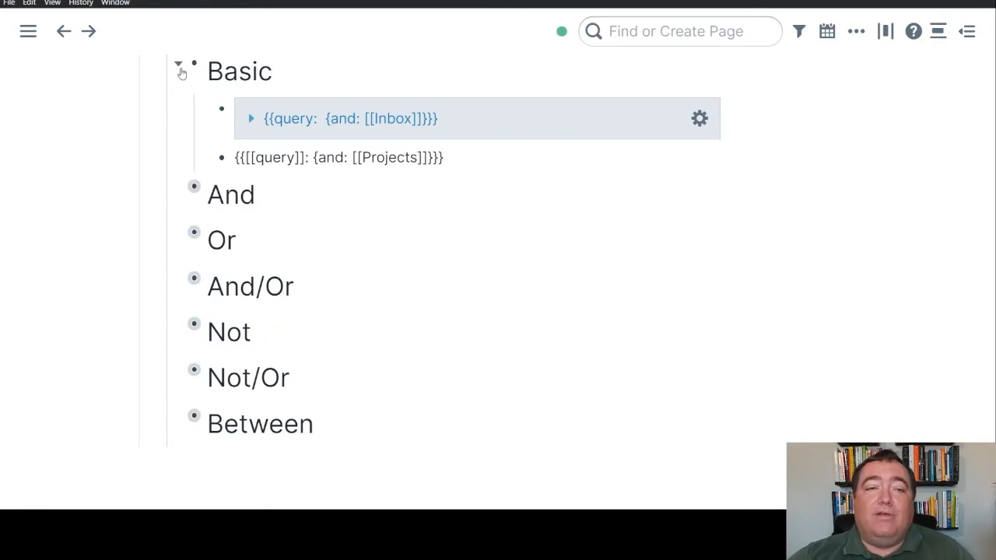
Step: Switch from the Basic section to And, and highlight [[Inbox]] [[Projects]] in the source text of its query
click(179, 70)
click(179, 112)
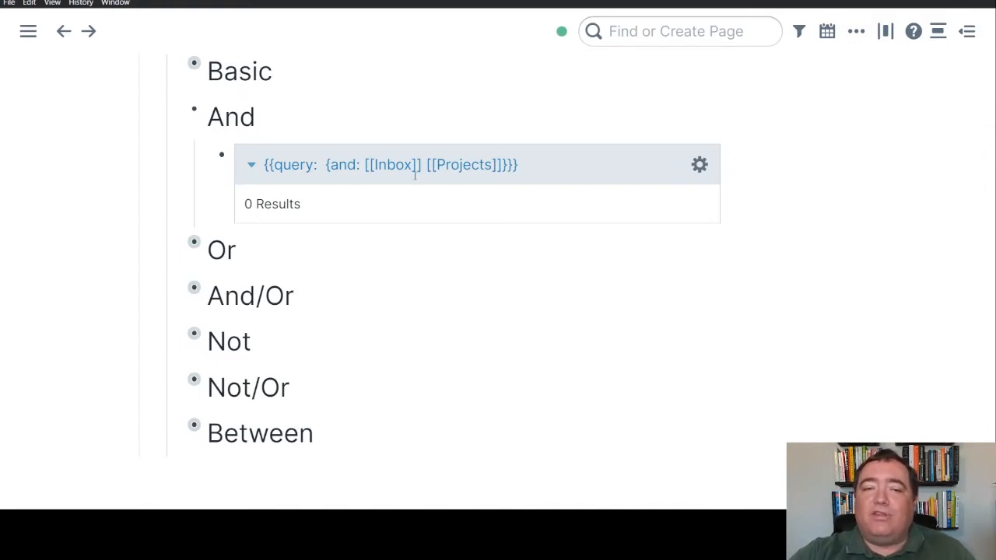
click(551, 165)
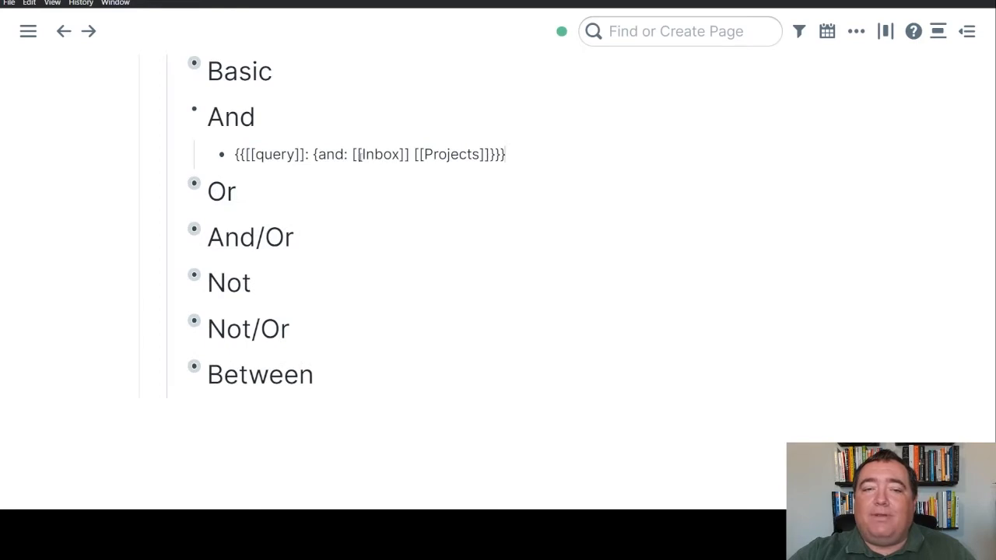
key(ctrl+a)
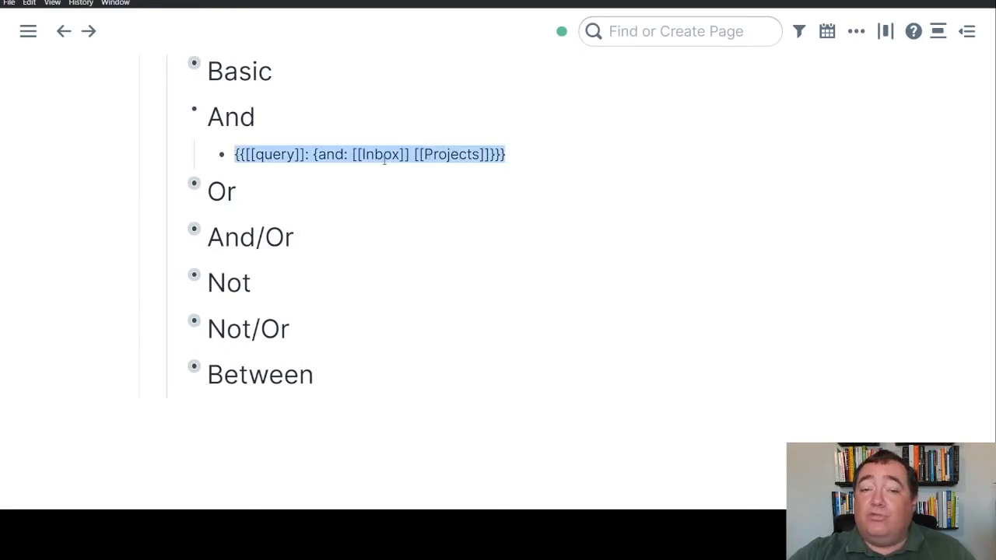
click(384, 158)
drag(352, 154, 491, 154)
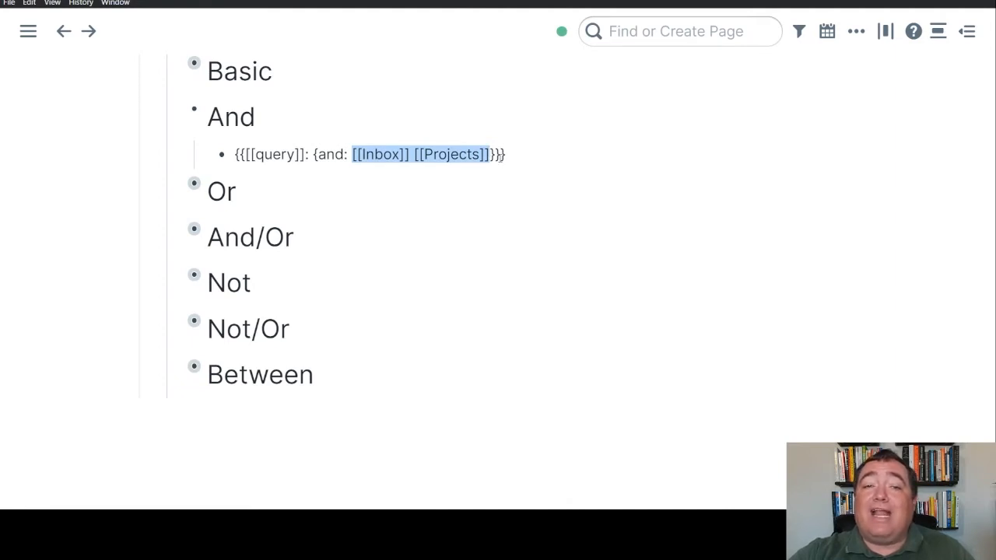
click(520, 157)
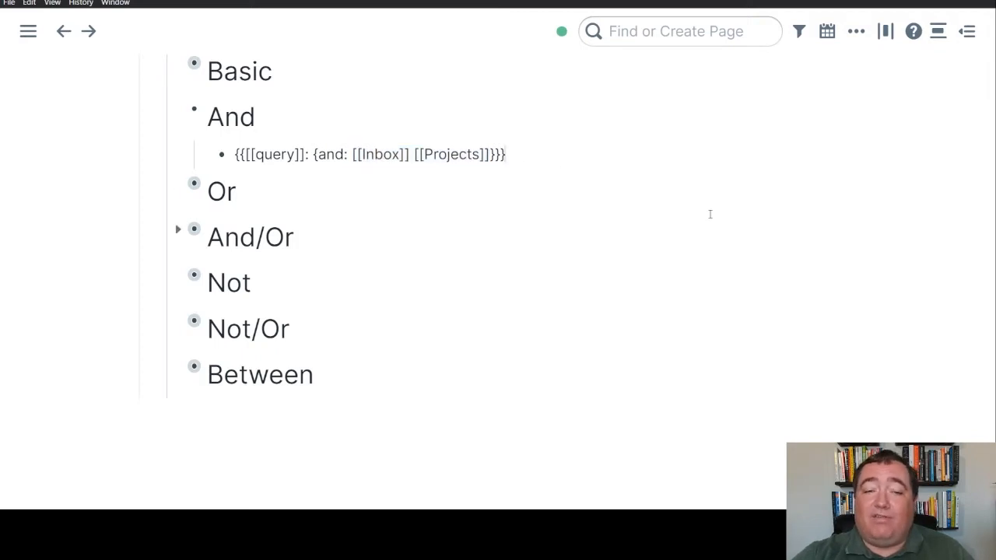
Step: Add a block below the And query reading "Demo: [[Inbox]] [[Projects]]" and finish editing it
key(Return)
text([[)
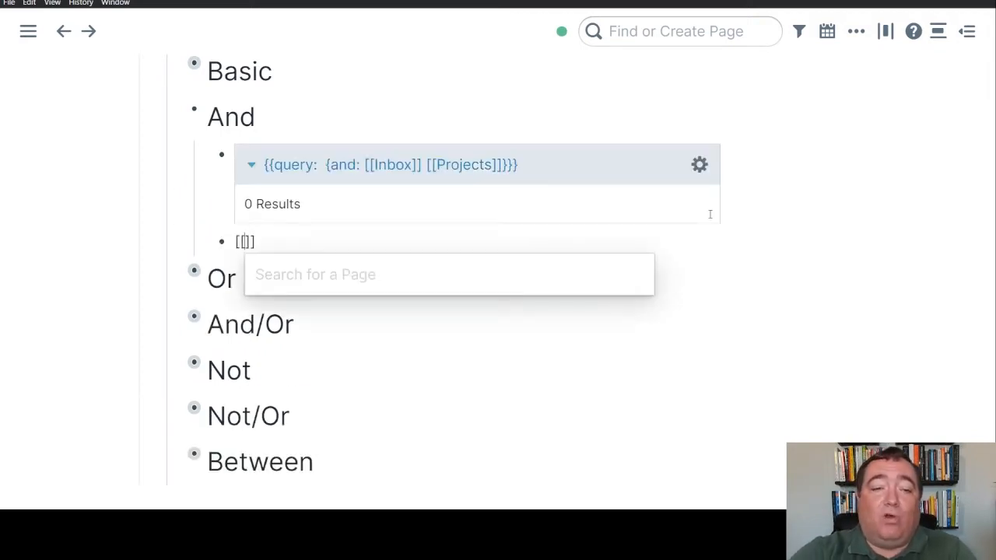
key(BackSpace)
key(BackSpace)
text(Demo: [[Inb)
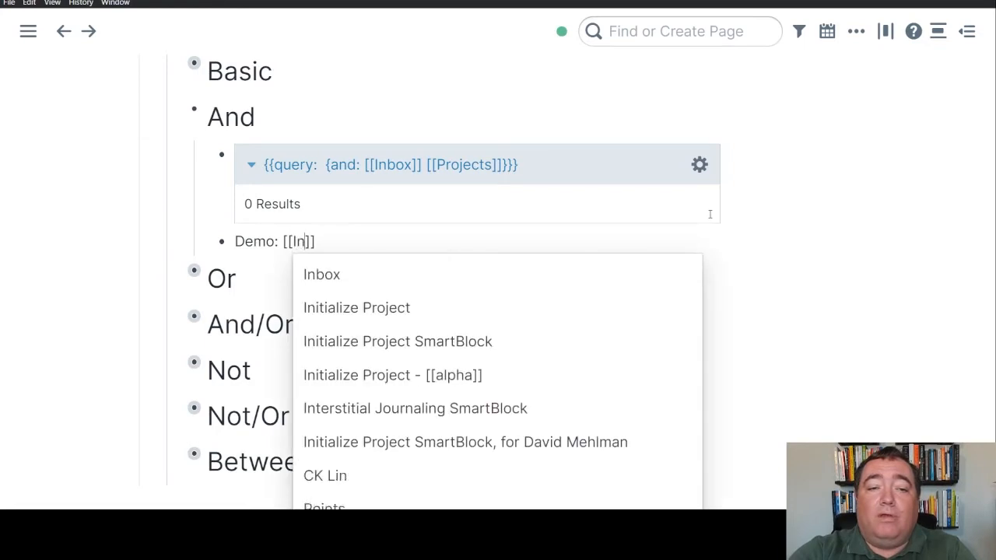
key(Return)
text([[Proj)
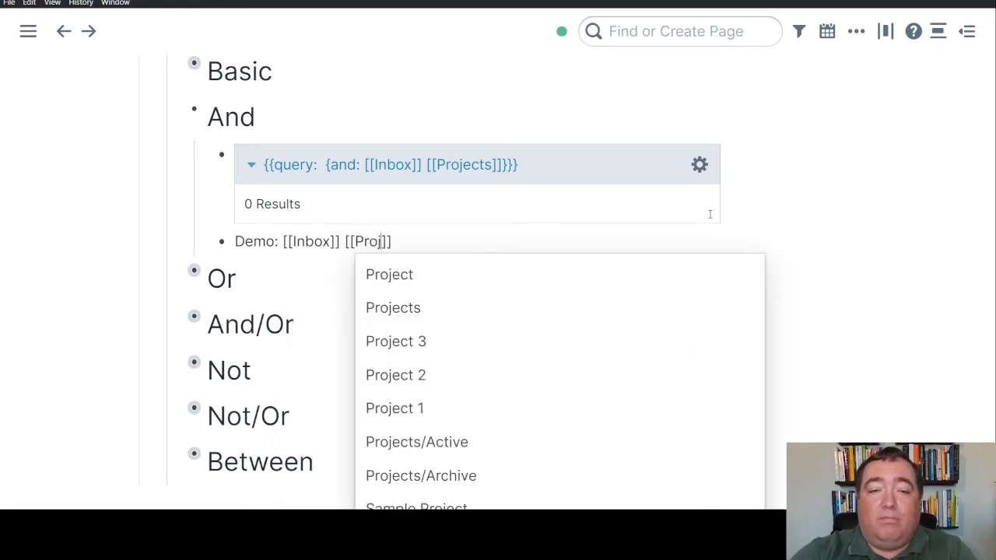
key(Down)
key(Return)
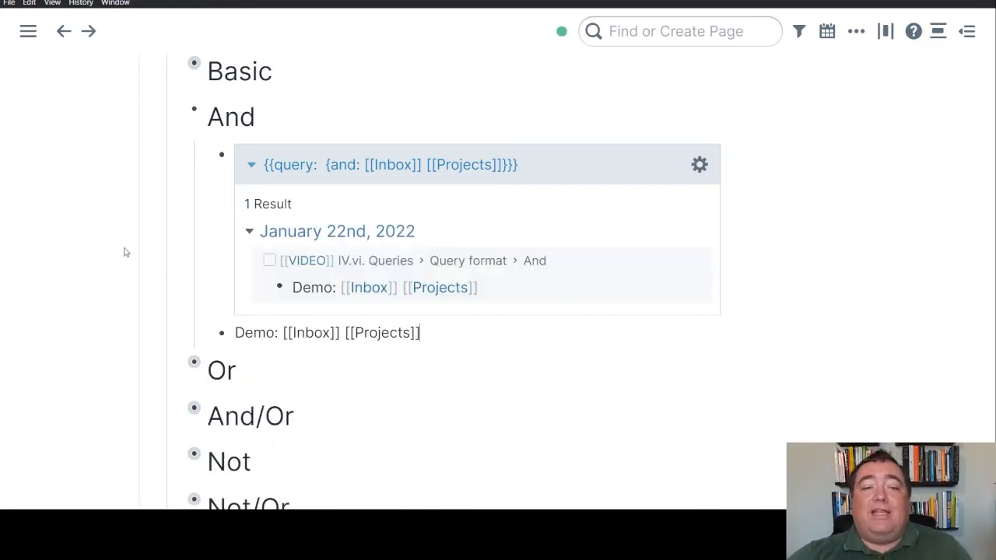
click(101, 260)
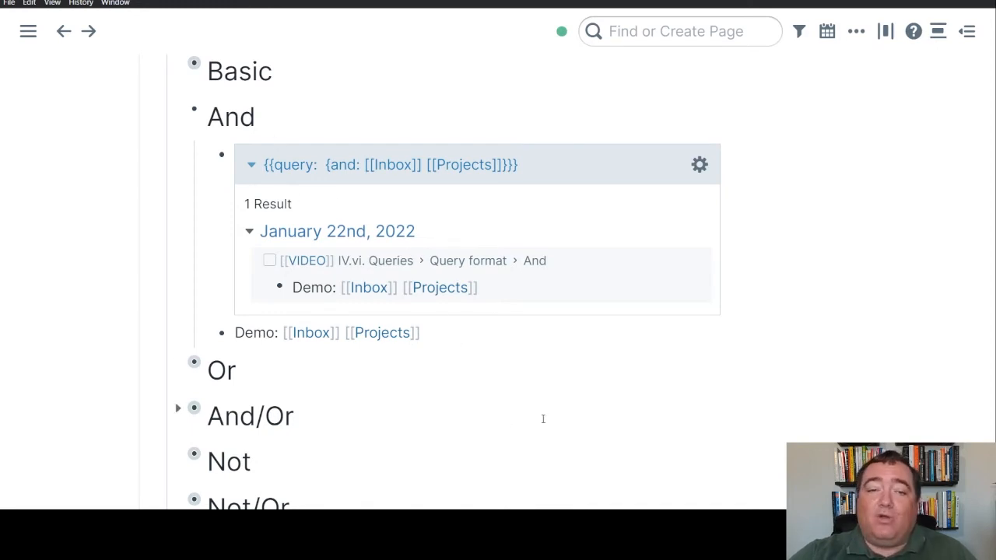
Step: Append "Hi there" to the Demo block from within the And query's results
scroll(543, 418, up, 2)
scroll(543, 419, down, 3)
scroll(543, 419, up, 1)
scroll(543, 418, down, 1)
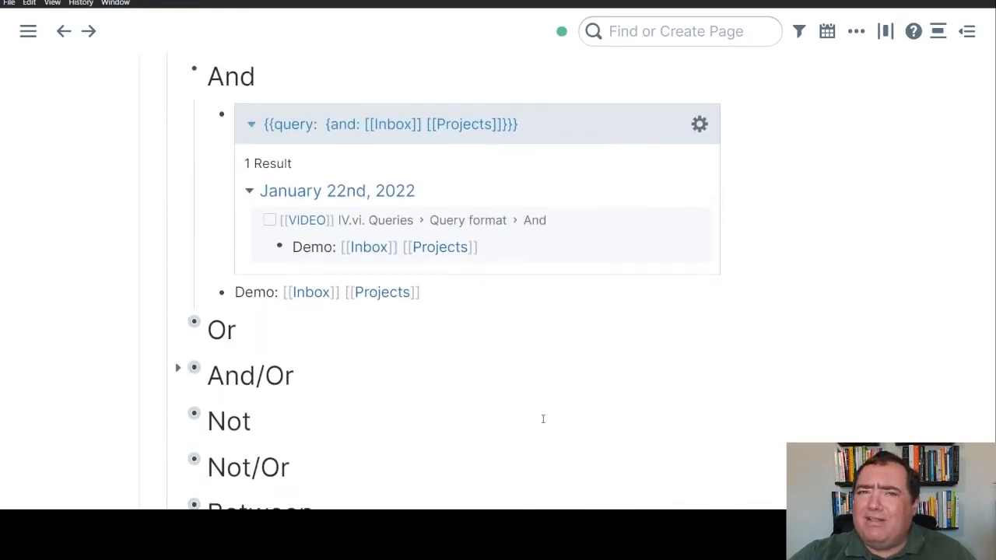
scroll(543, 418, up, 1)
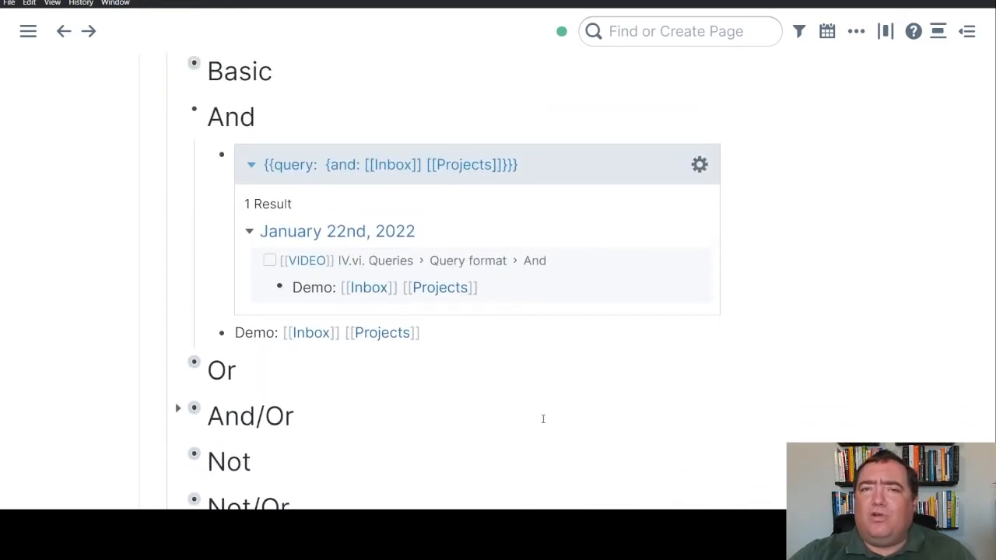
click(487, 288)
key(ctrl+a)
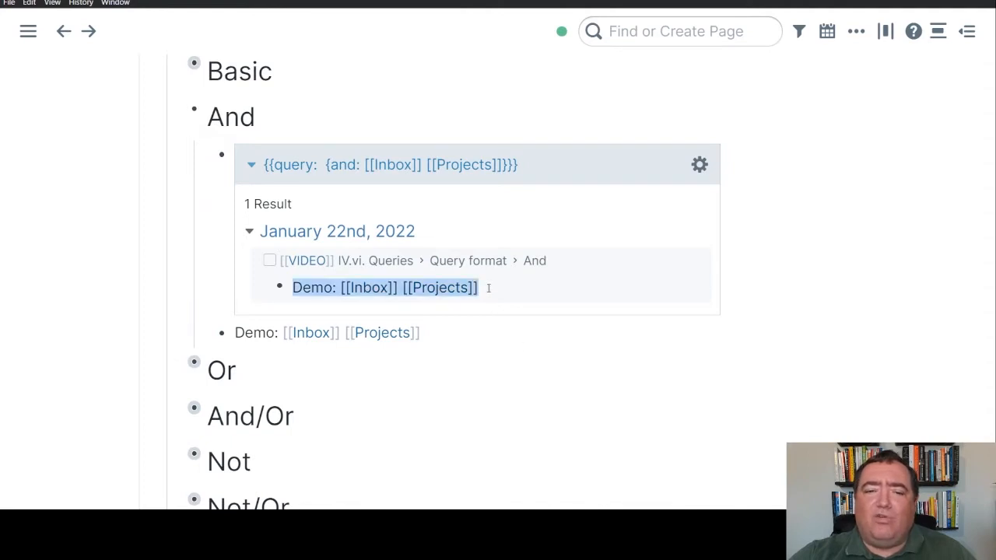
click(505, 286)
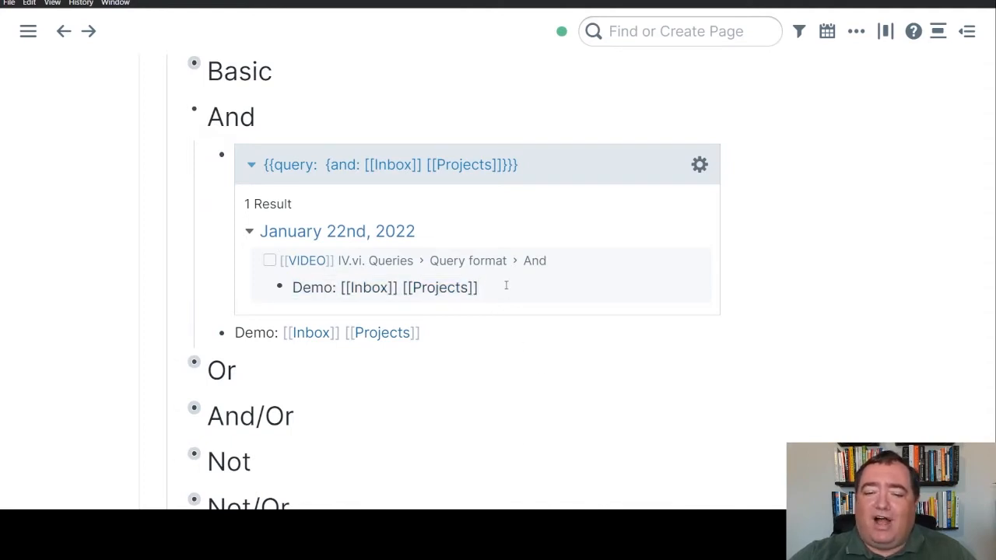
text(Hi there)
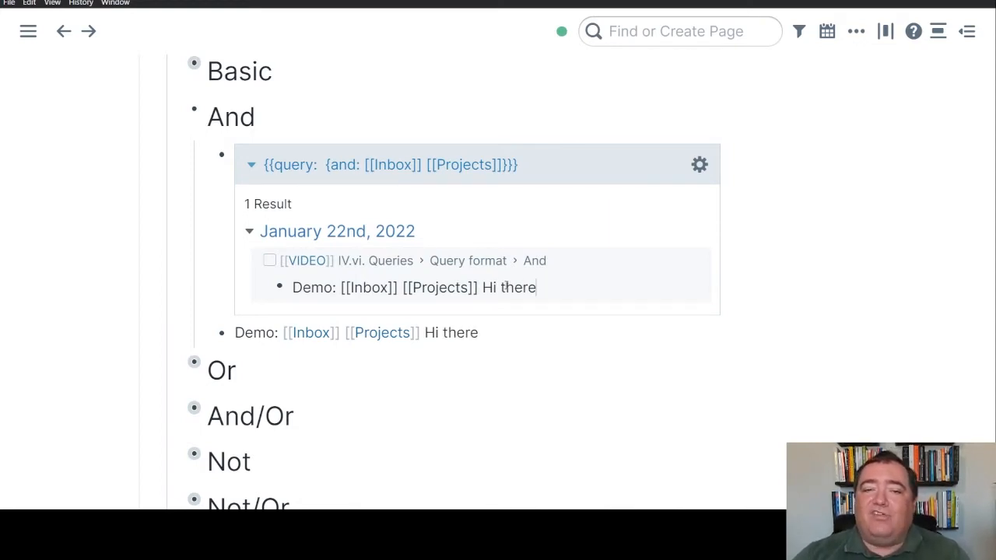
Step: Remove "Hi there" from the Demo block in the query's results and finish editing
key(BackSpace)
key(BackSpace)
key(BackSpace)
key(BackSpace)
key(BackSpace)
key(BackSpace)
key(BackSpace)
key(BackSpace)
key(BackSpace)
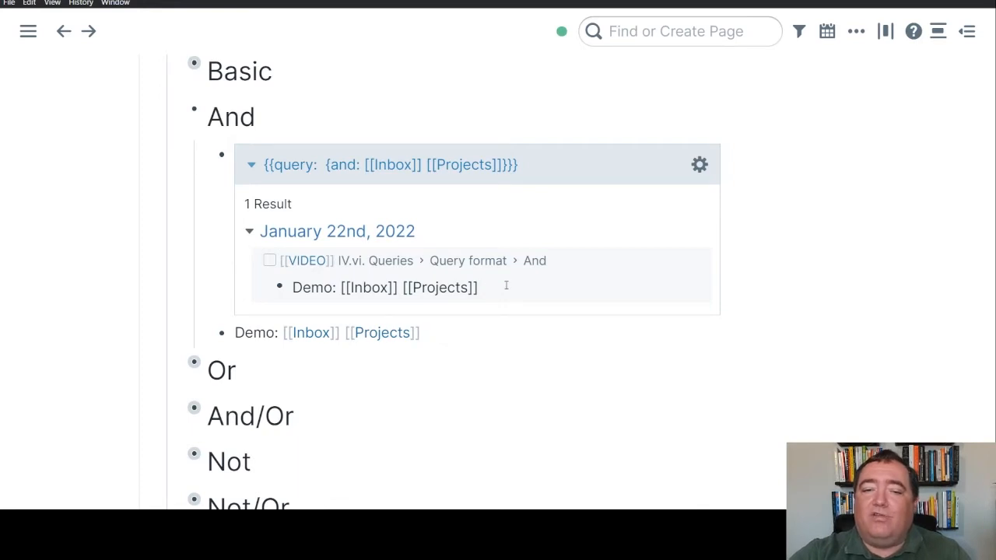
click(111, 356)
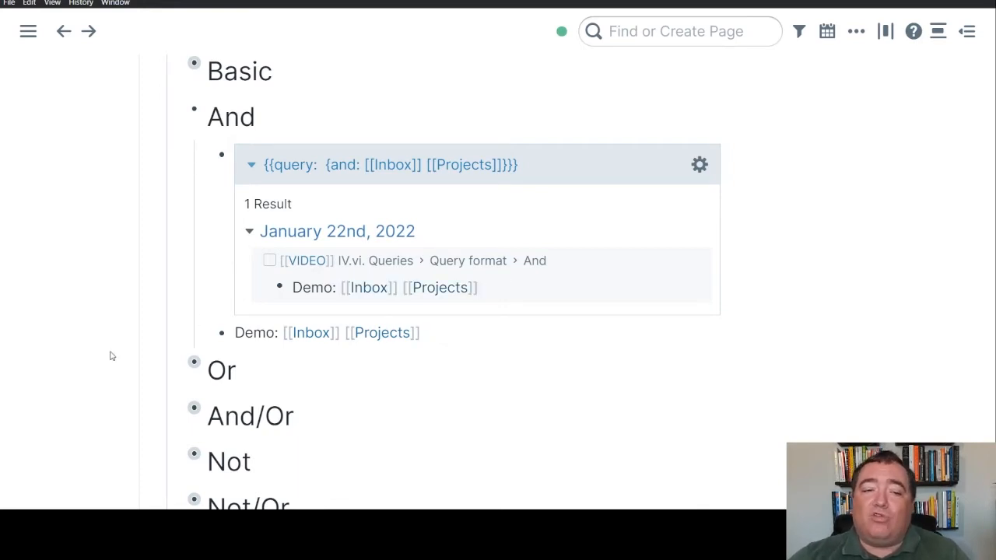
Step: Copy the block reference of the Demo result in the And query and paste it into a new block below Demo
right_click(279, 287)
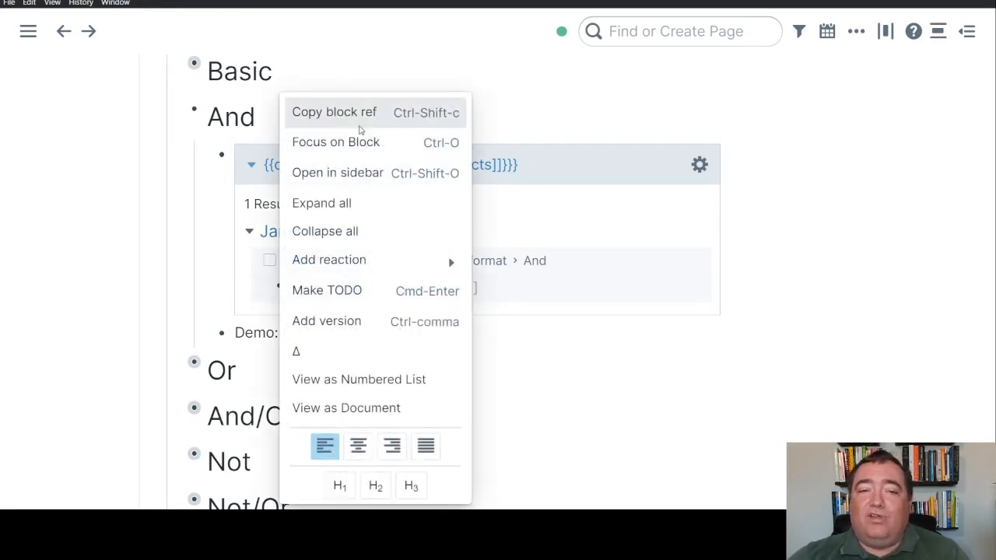
click(360, 129)
click(469, 333)
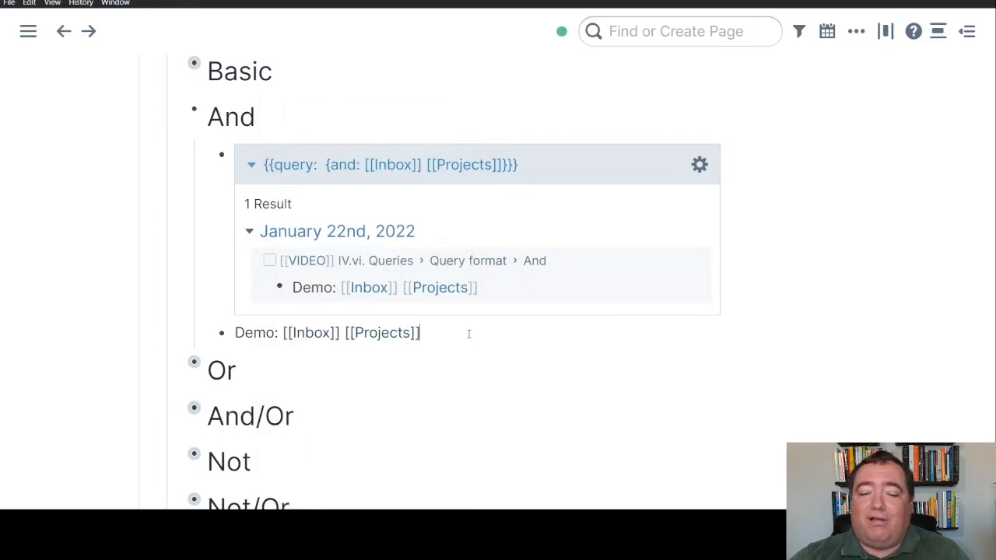
key(Return)
key(ctrl+v)
click(93, 360)
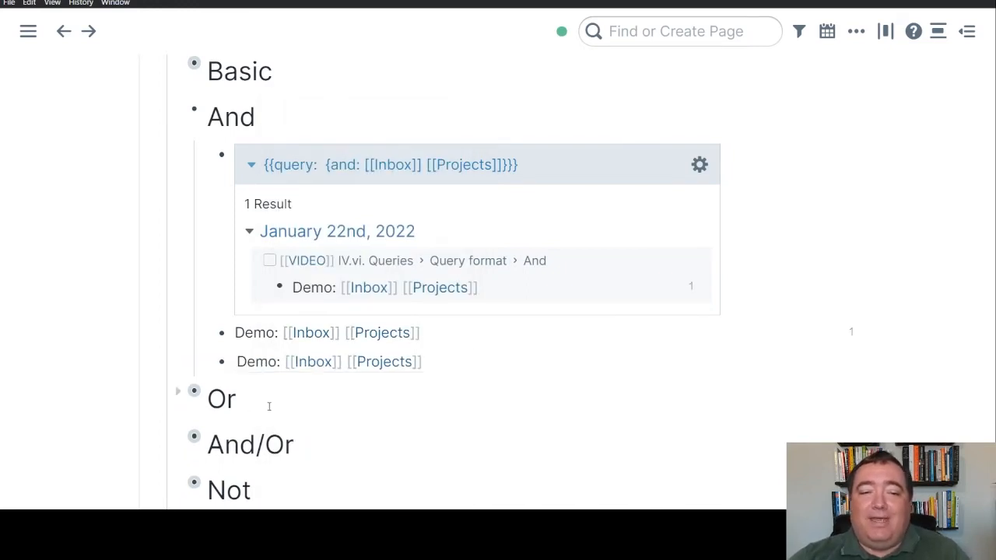
Step: Highlight the text of the original Demo block and of its matching entry in the And query's results
triple_click(254, 335)
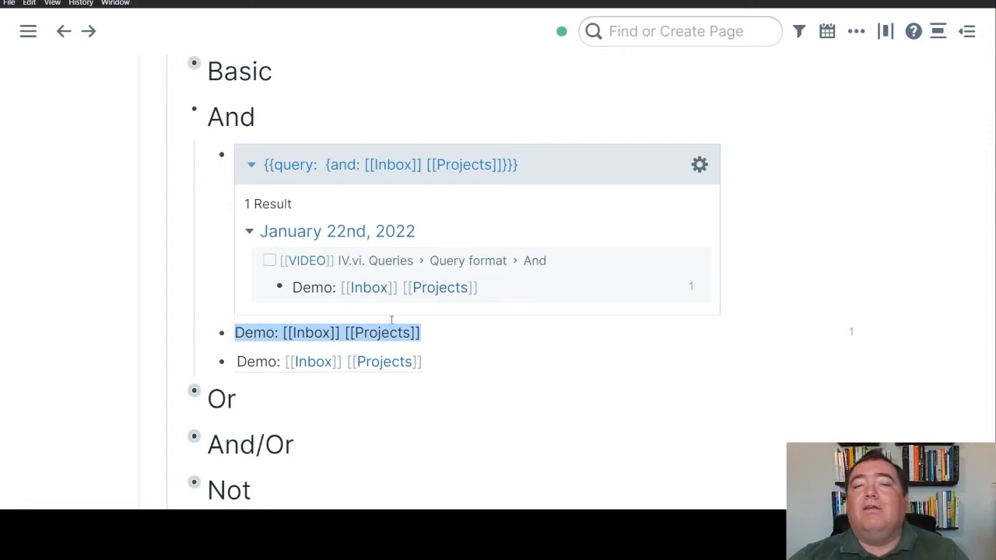
triple_click(505, 285)
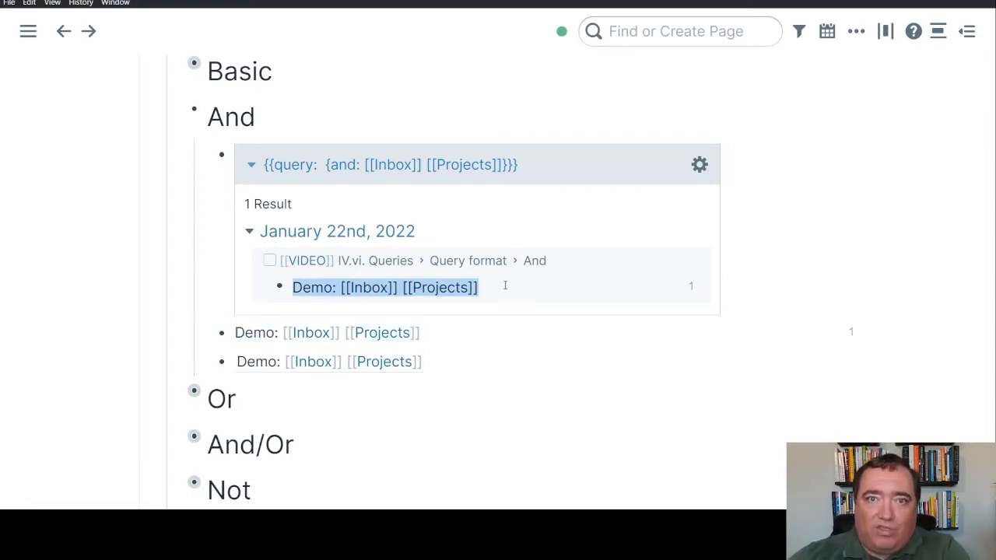
click(2, 359)
Step: Delete the block holding the block reference below the Demo block
click(502, 355)
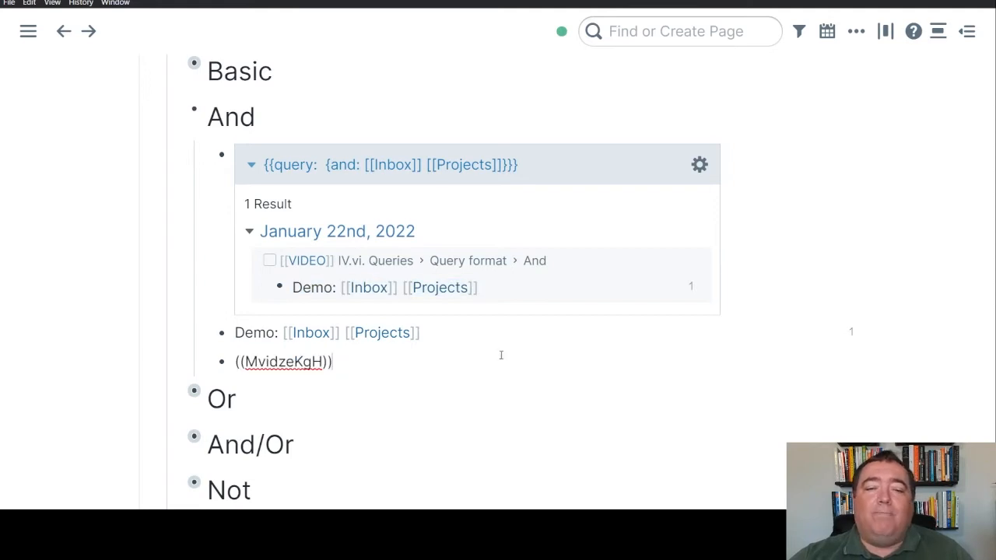
key(ctrl+a)
key(BackSpace)
key(BackSpace)
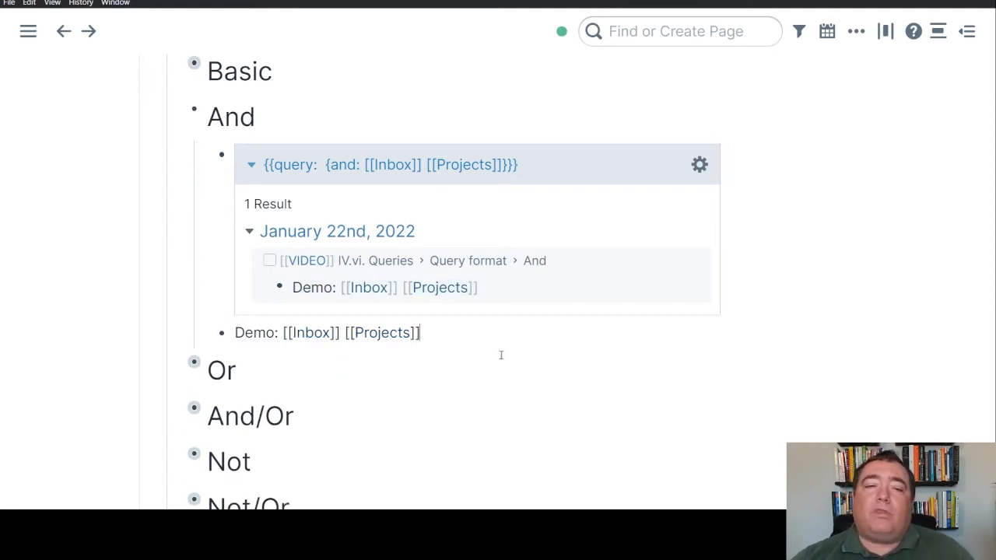
Step: Add an empty block below Demo and highlight Projects and Inbox in the And query's source text
key(Return)
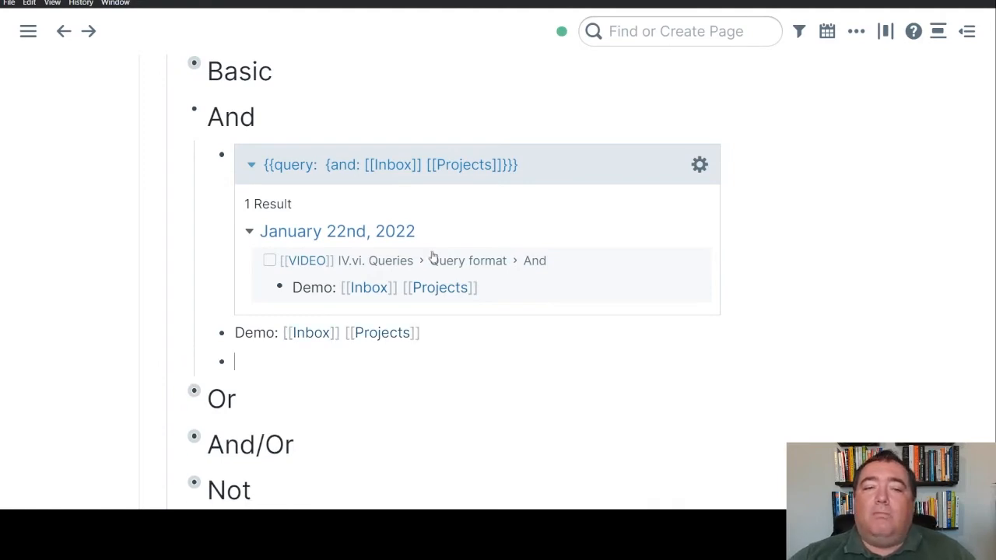
click(537, 159)
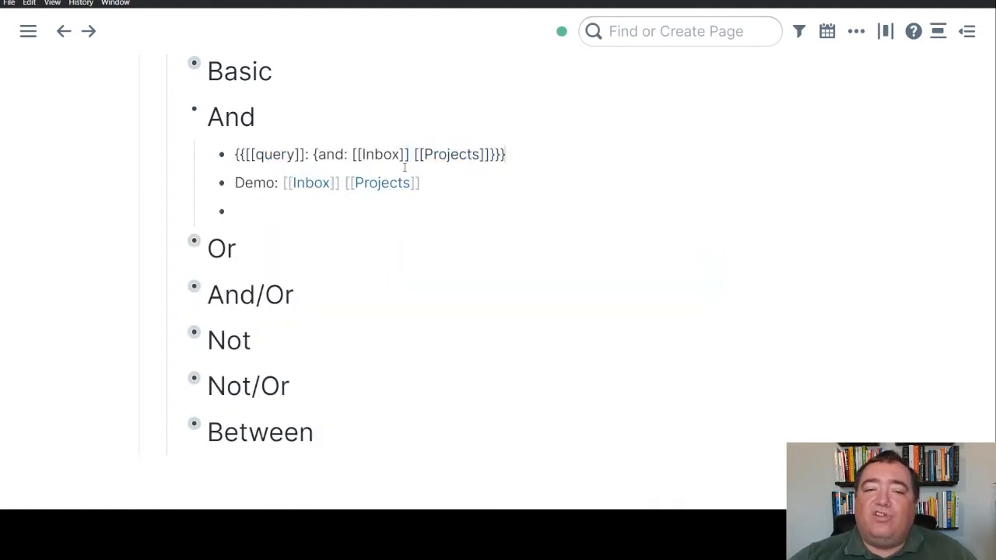
double_click(439, 153)
double_click(381, 153)
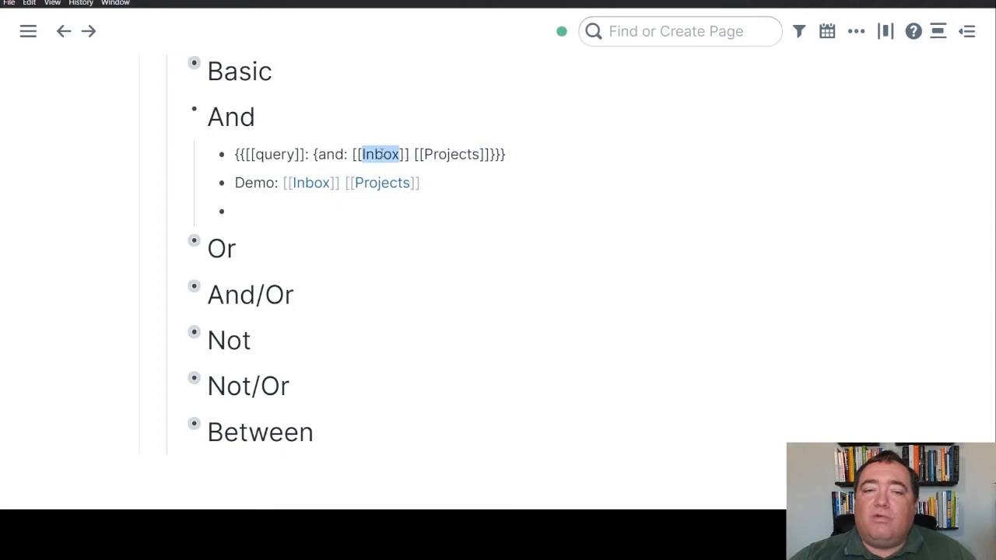
Step: Start a new query in the empty block below Demo with [[query]] followed by an {and: } clause
click(315, 212)
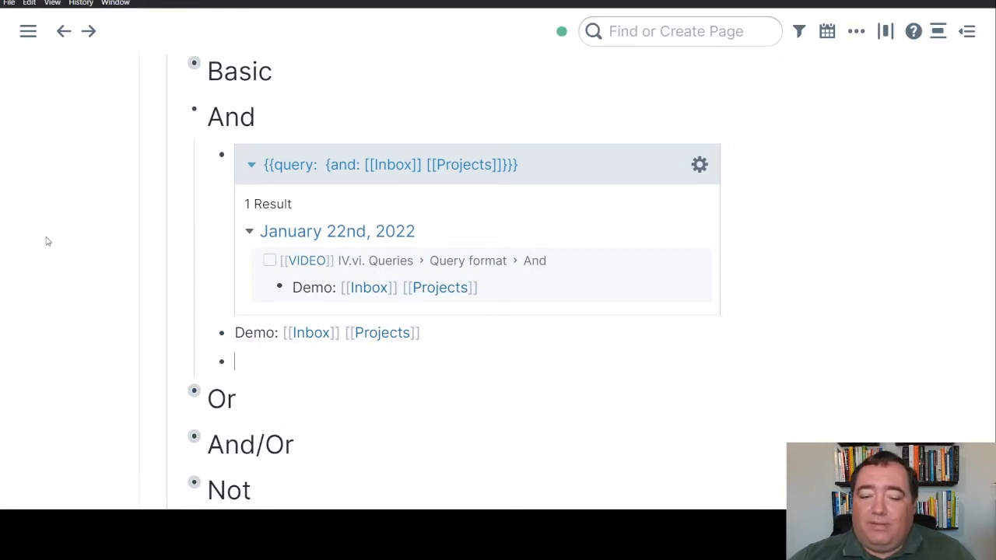
text({)
text([[que)
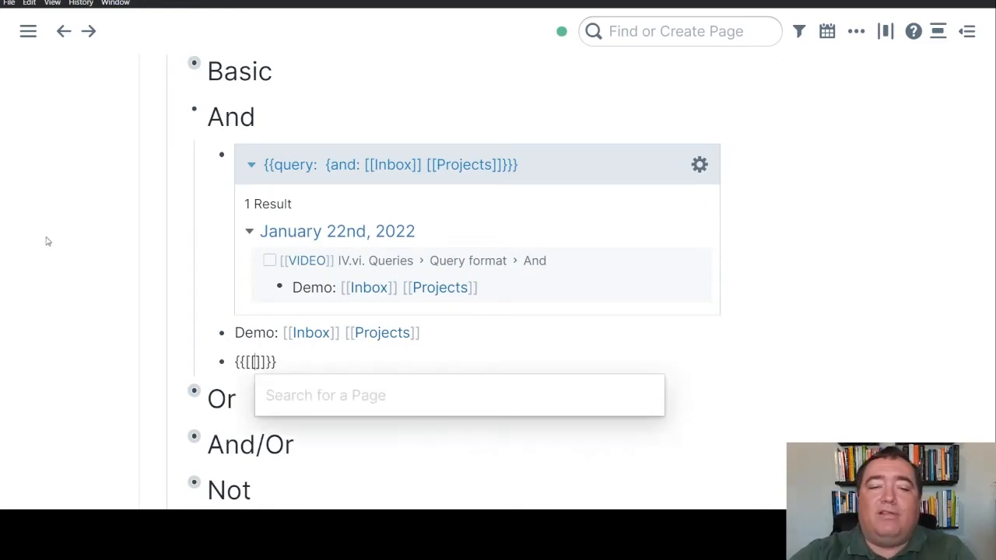
key(Return)
text(:)
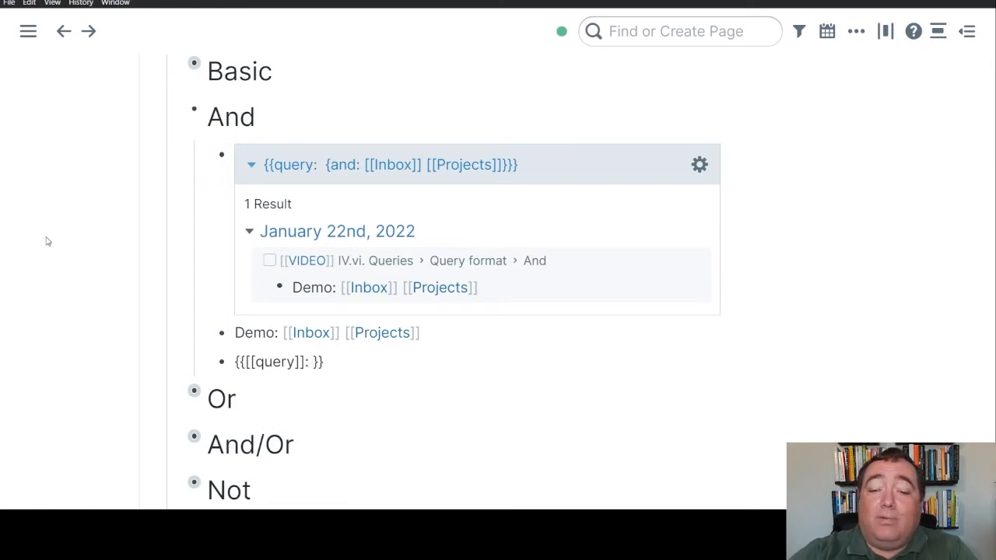
text( {and: [)
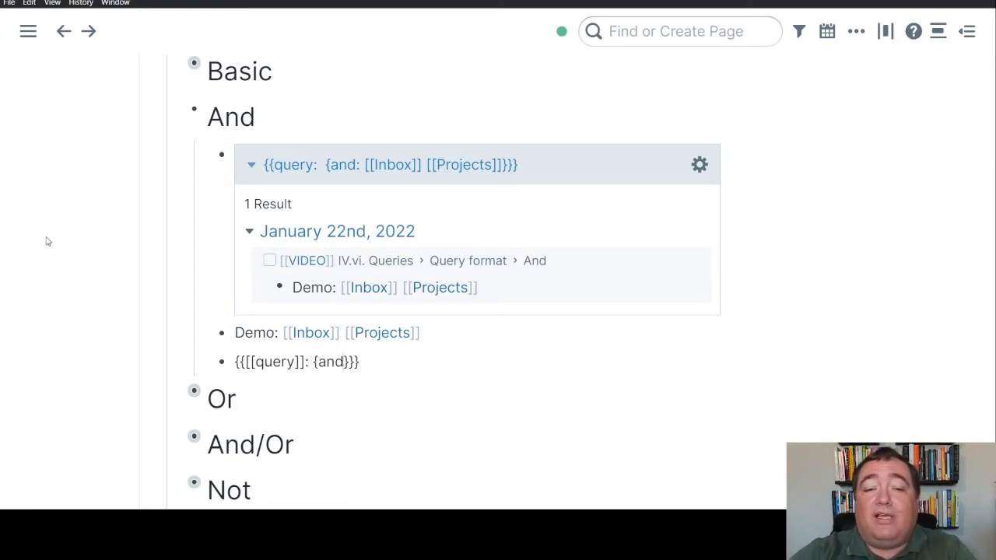
Step: Put the page links [[Inbox]] and [[Projects]] into the new query's and clause and finish editing
text([Inb)
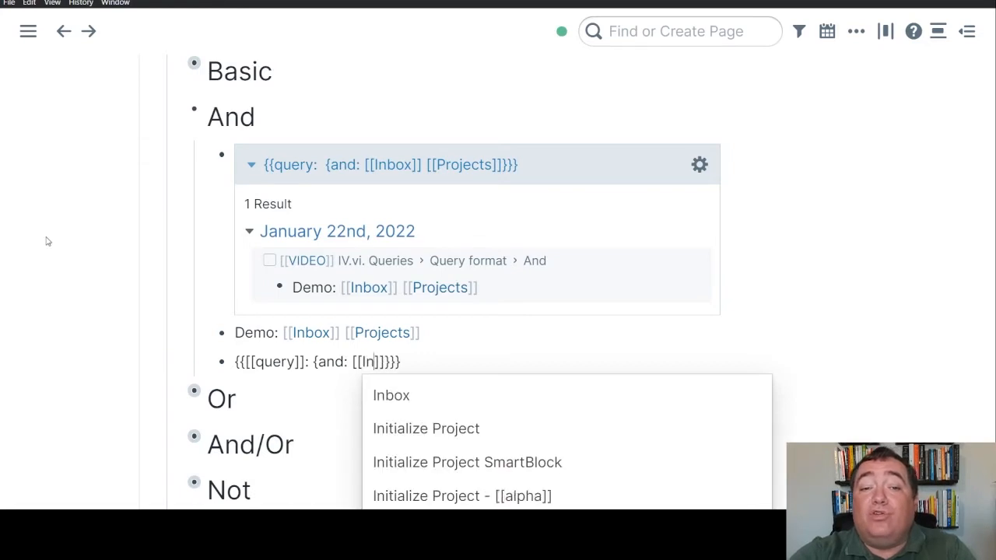
key(Return)
text([[)
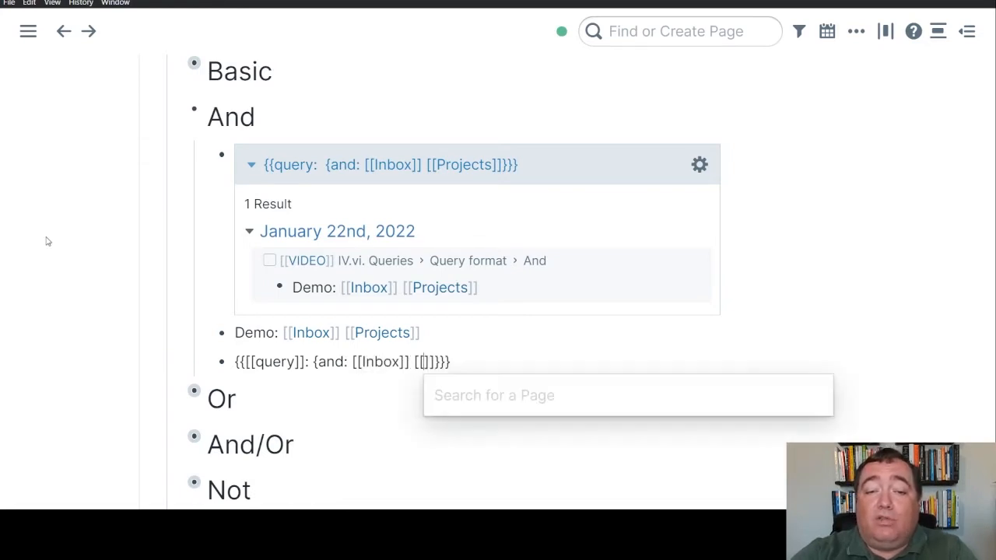
text(Poj)
key(BackSpace)
key(BackSpace)
text(r)
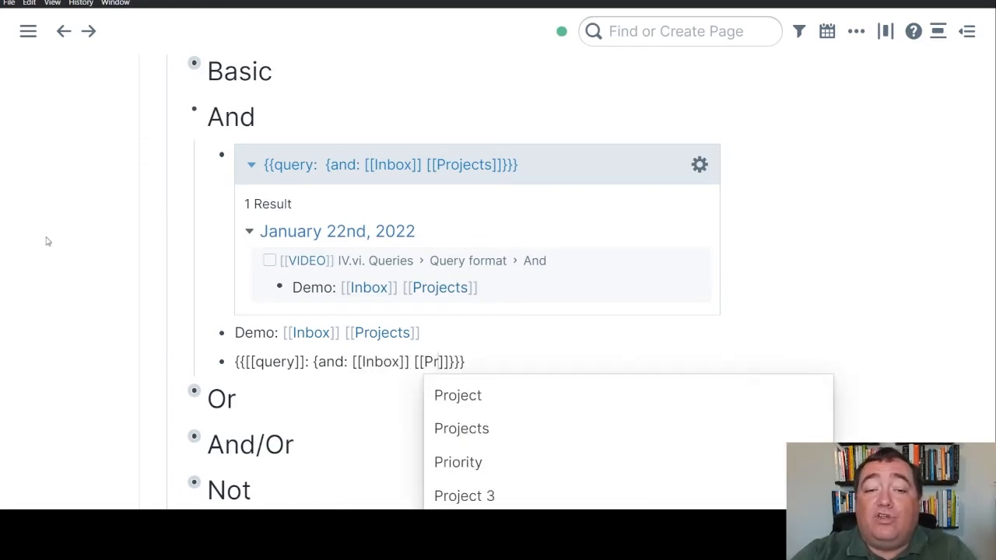
key(Down)
key(Return)
click(48, 344)
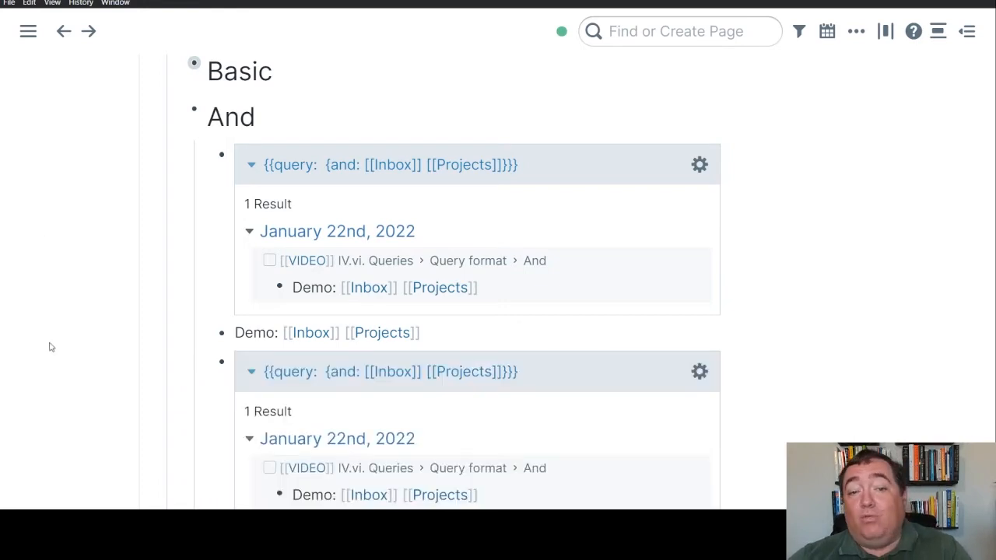
Step: Add [[third option]] as a third page link in the second And query and finish editing
scroll(49, 345, down, 2)
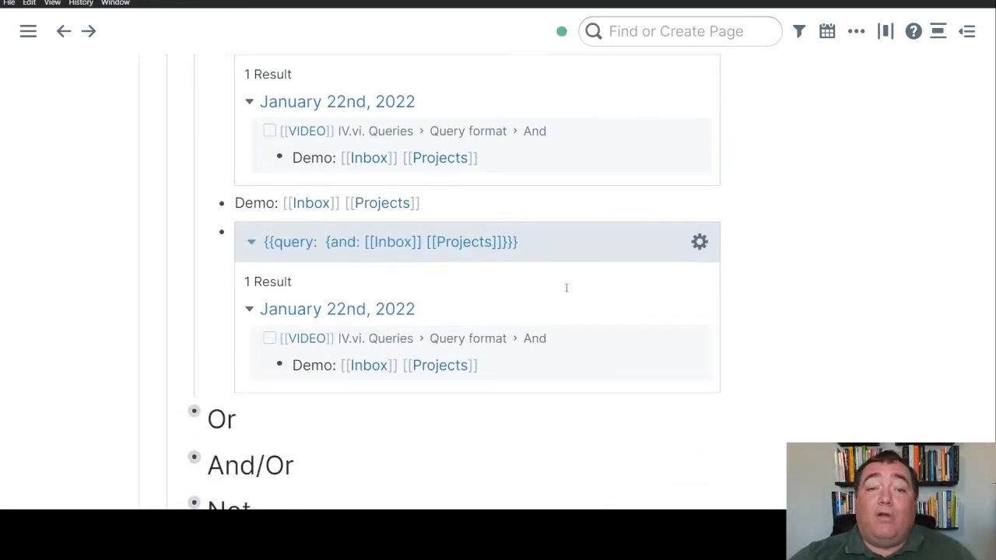
click(591, 254)
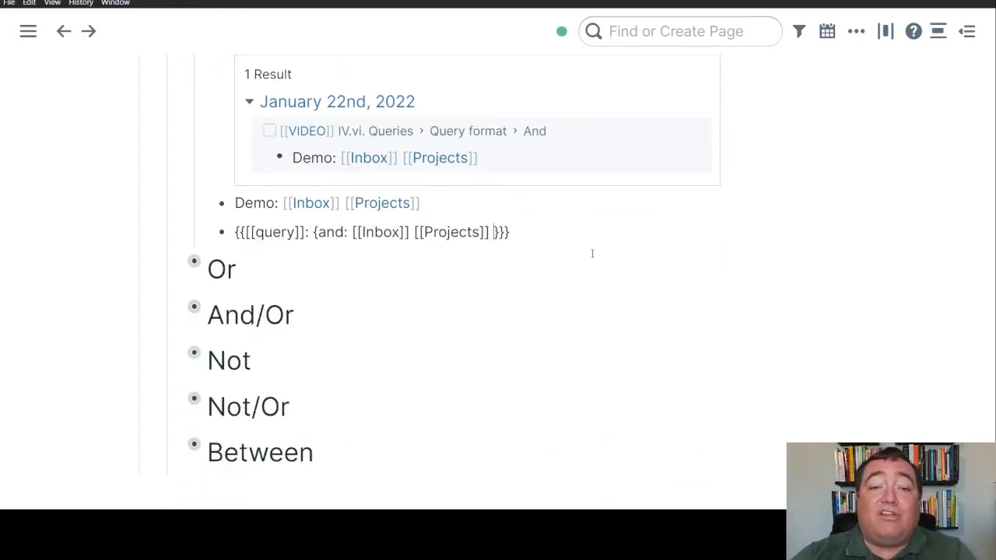
text([[)
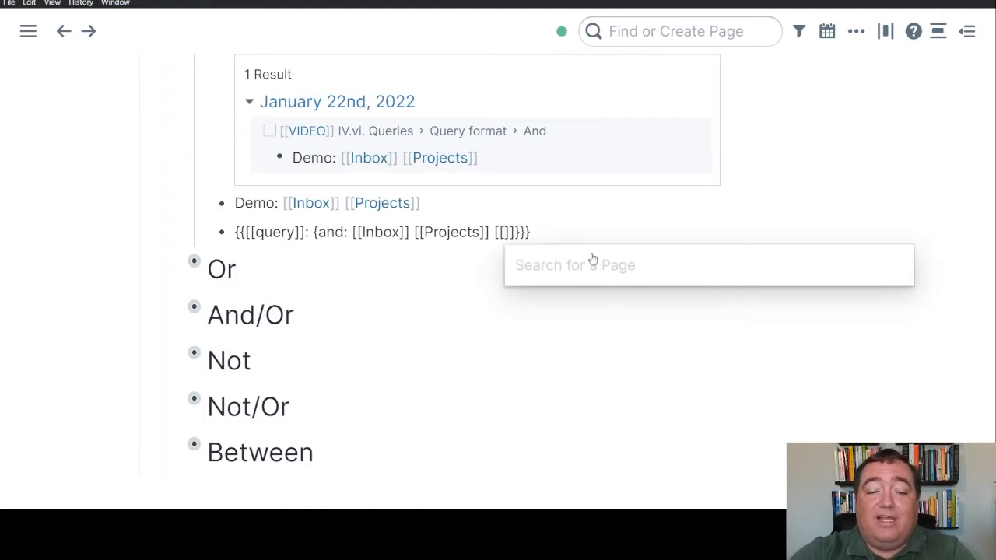
text(third option)
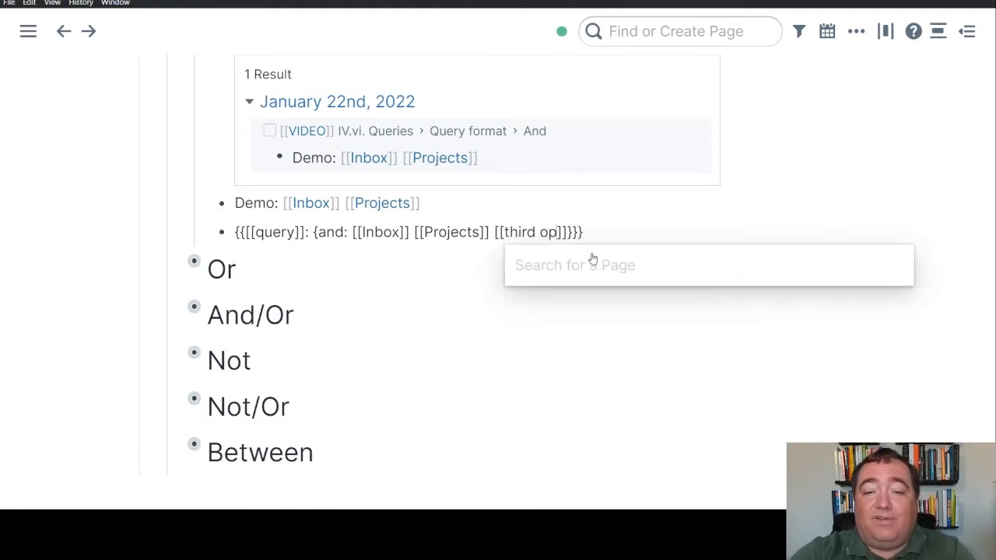
click(80, 295)
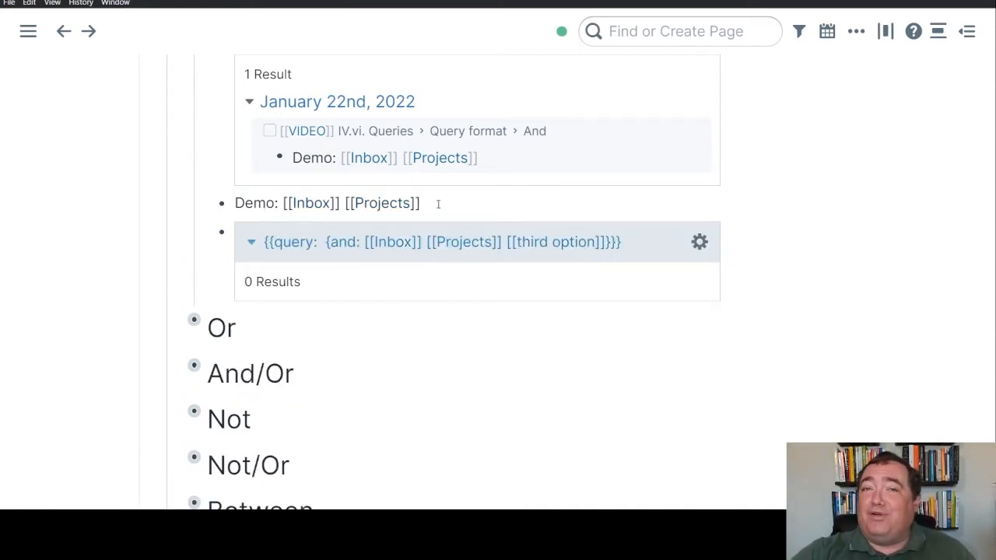
Step: Append [[third option]] to the Demo block, finish editing and compare the results of both And queries
scroll(644, 347, up, 1)
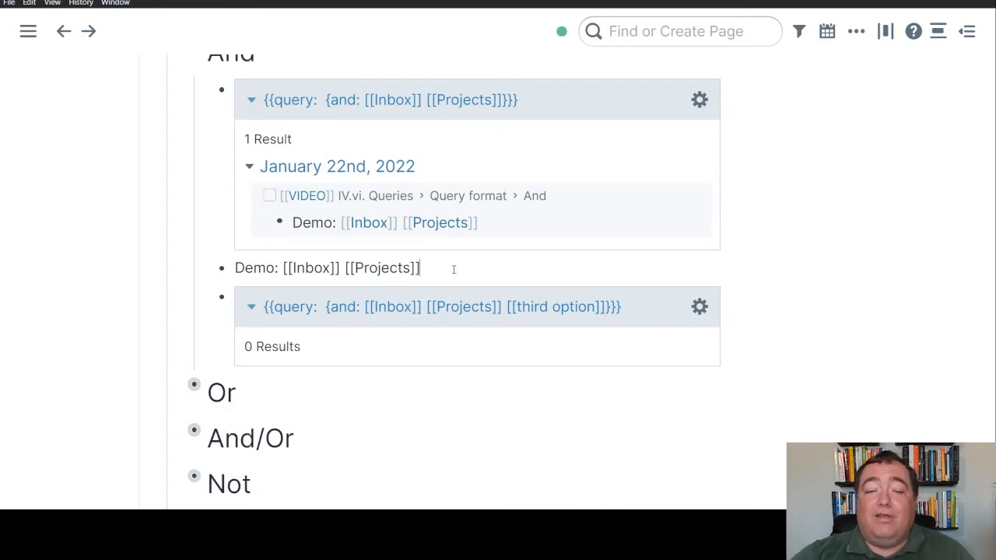
text([[thi)
key(Return)
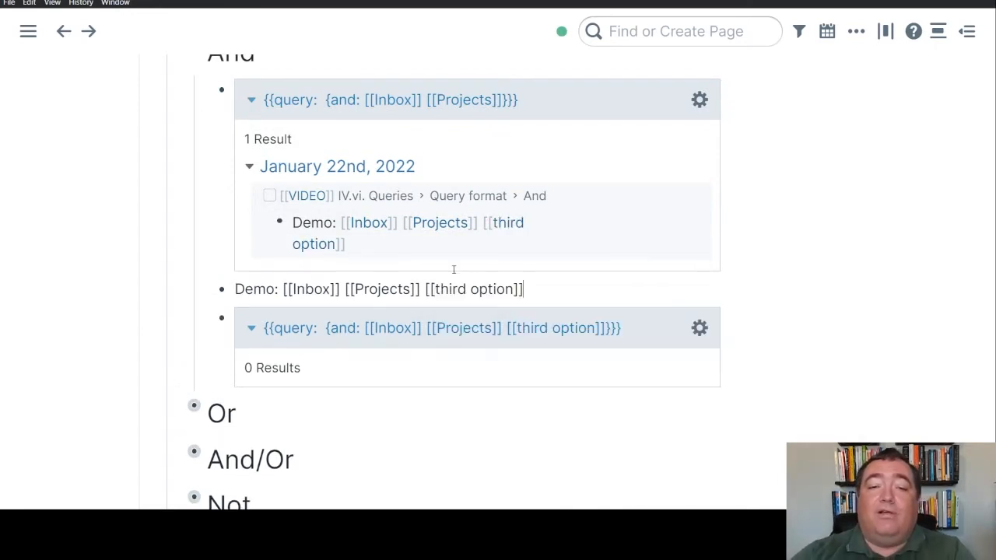
click(77, 283)
scroll(478, 449, down, 1)
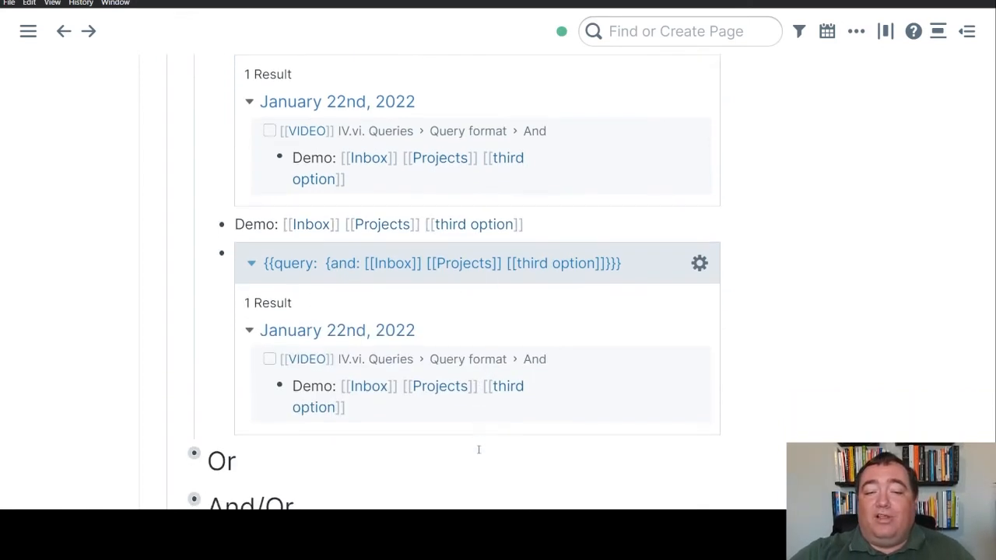
scroll(471, 379, up, 3)
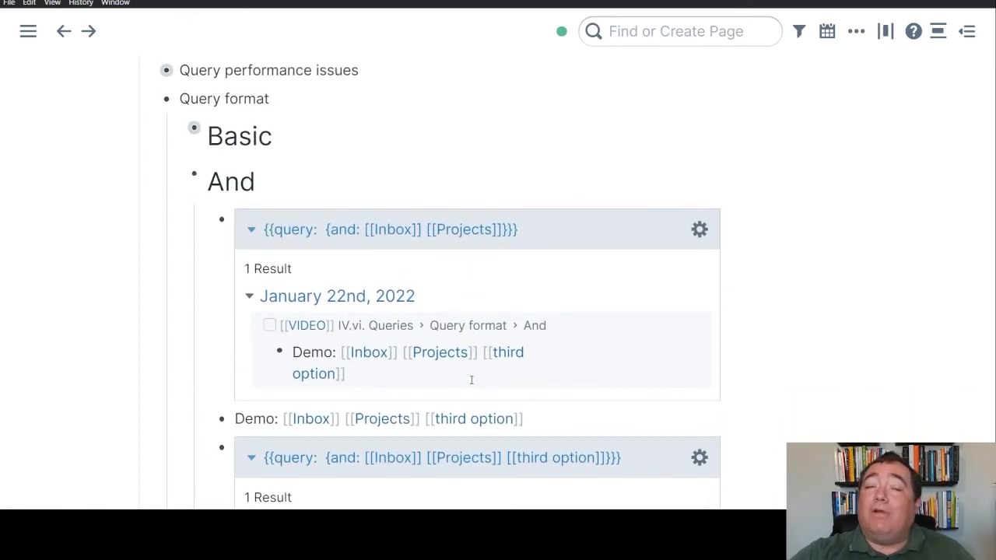
scroll(471, 379, down, 2)
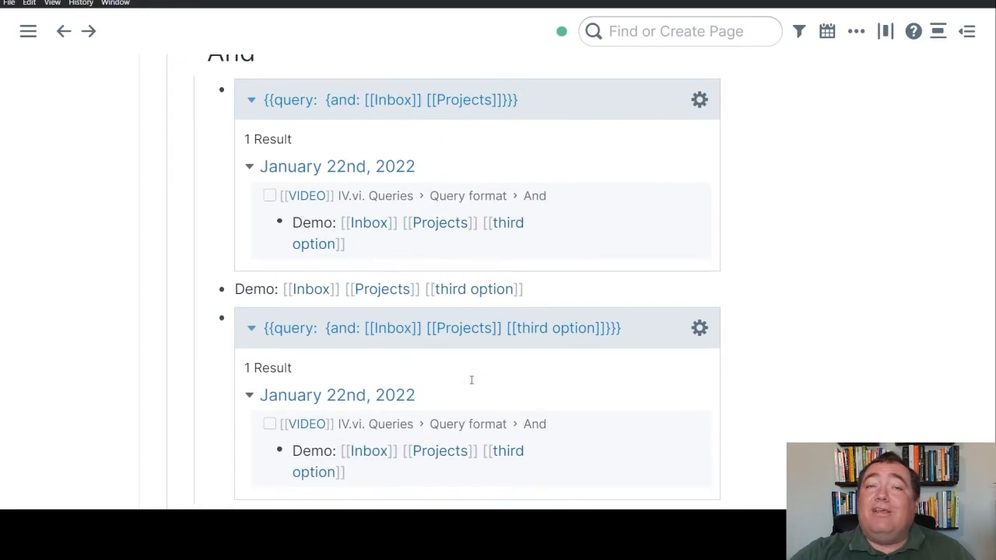
Step: Switch from the And section to Or, and highlight the or operator in its query's source text
scroll(471, 379, up, 1)
scroll(471, 380, up, 1)
click(175, 113)
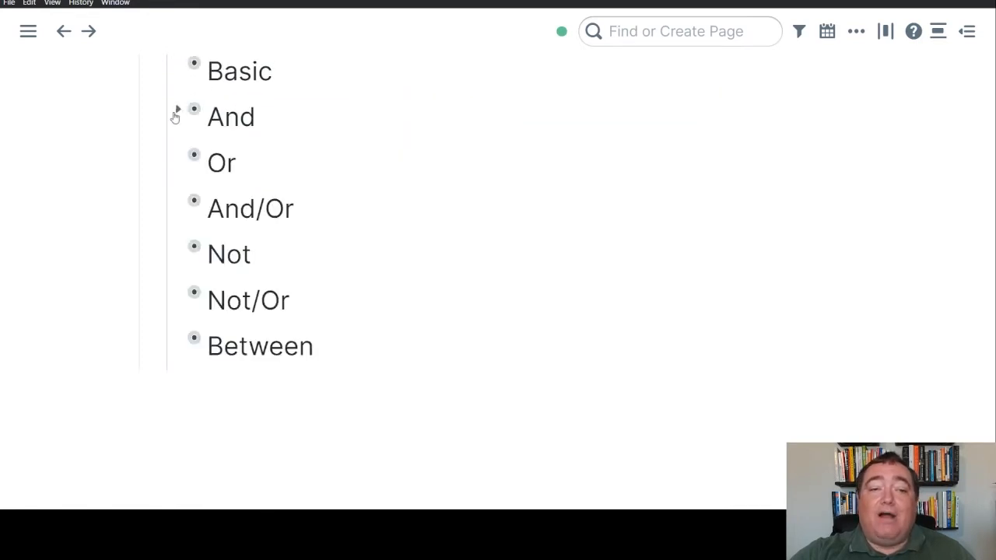
click(178, 158)
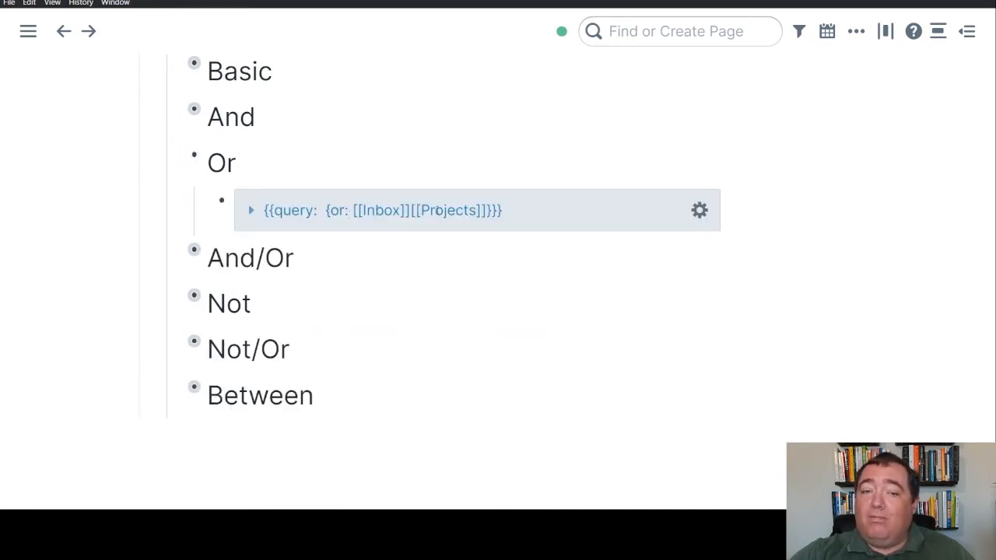
click(340, 215)
double_click(324, 201)
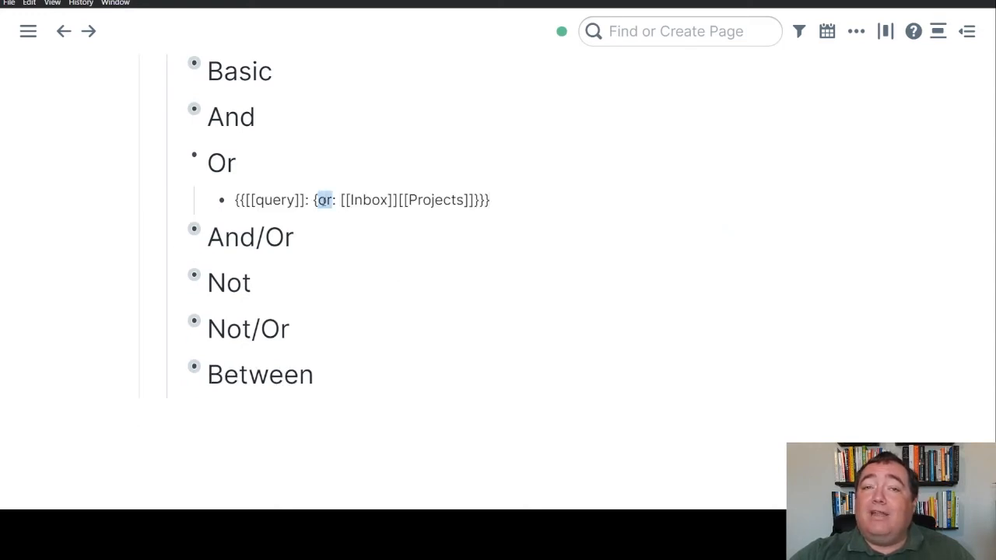
Step: Finish editing the Or query, expand its results and look through them
click(97, 212)
click(249, 211)
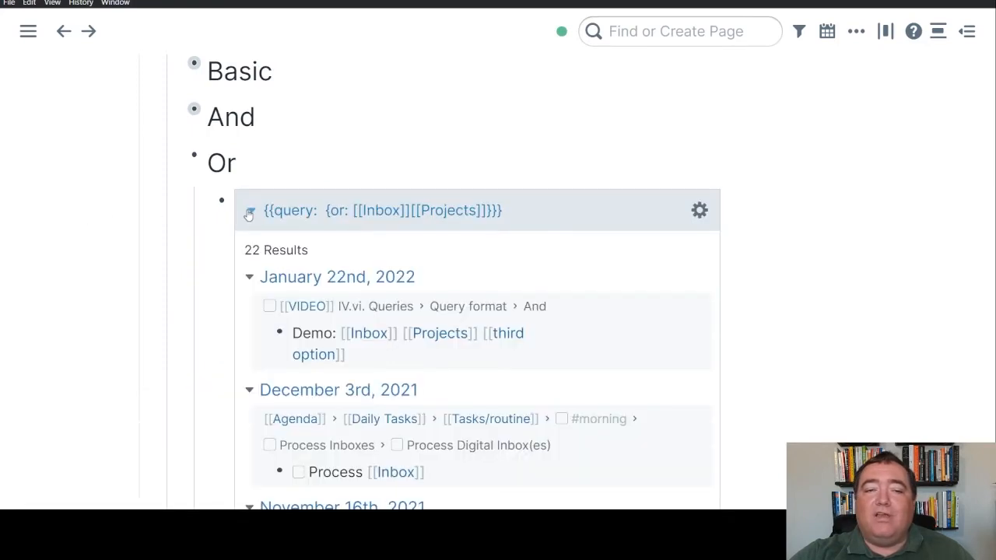
scroll(488, 265, down, 15)
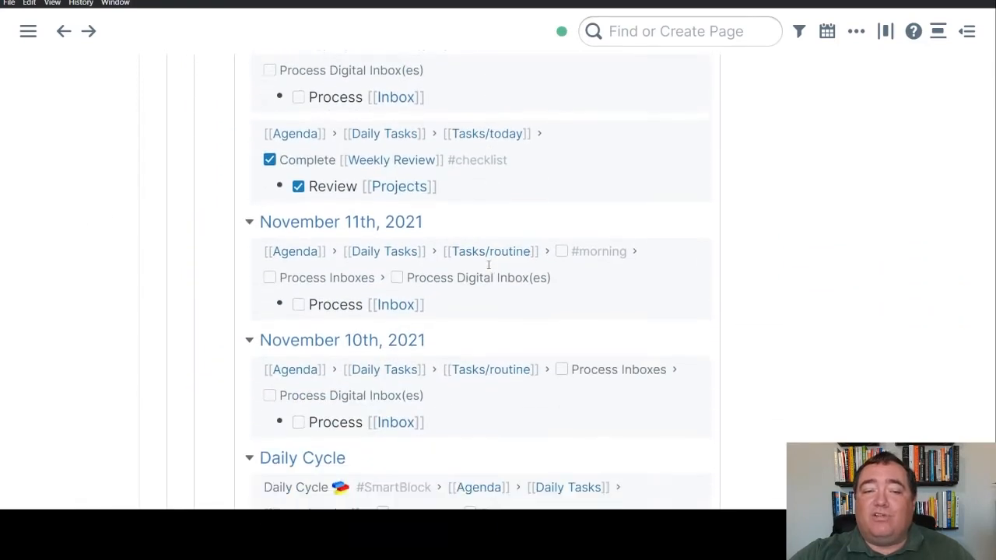
scroll(488, 265, up, 15)
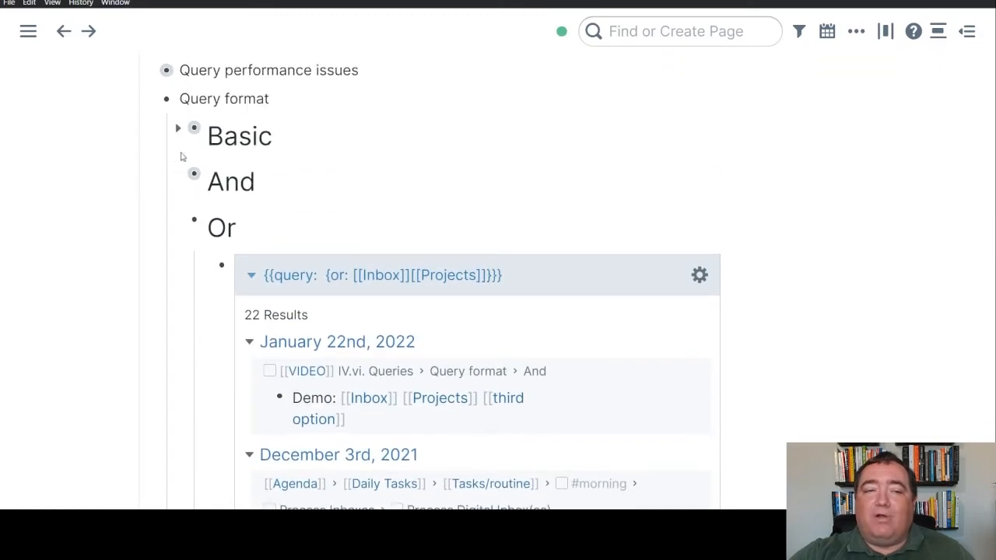
Step: Expand the Basic section and its Inbox and Projects queries, and compare their results with those of the Or query
click(177, 132)
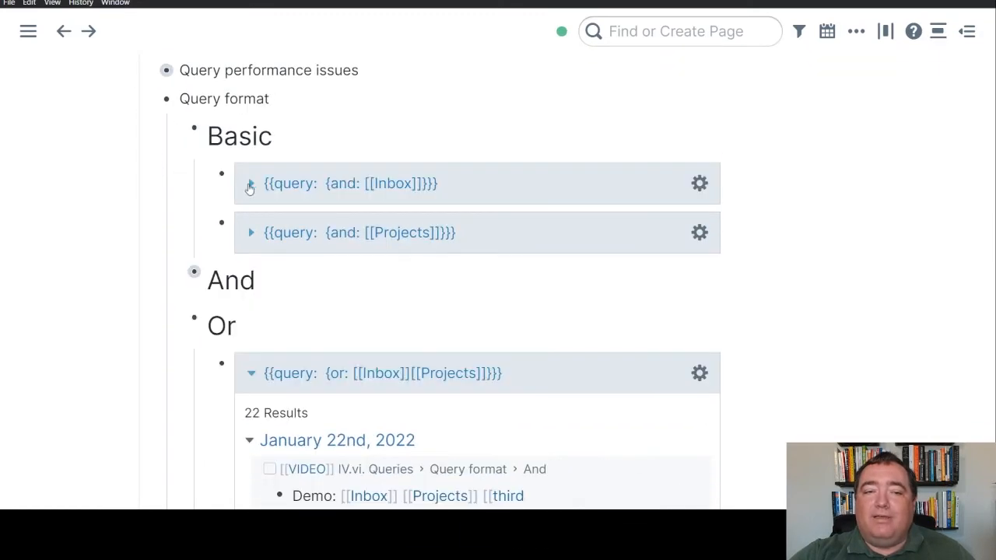
click(249, 186)
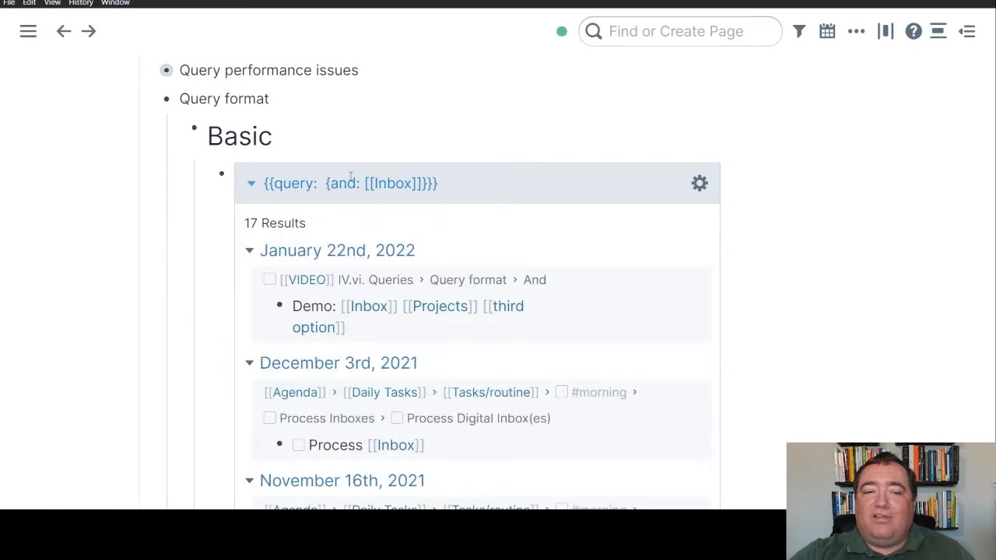
scroll(338, 187, down, 12)
scroll(336, 189, down, 15)
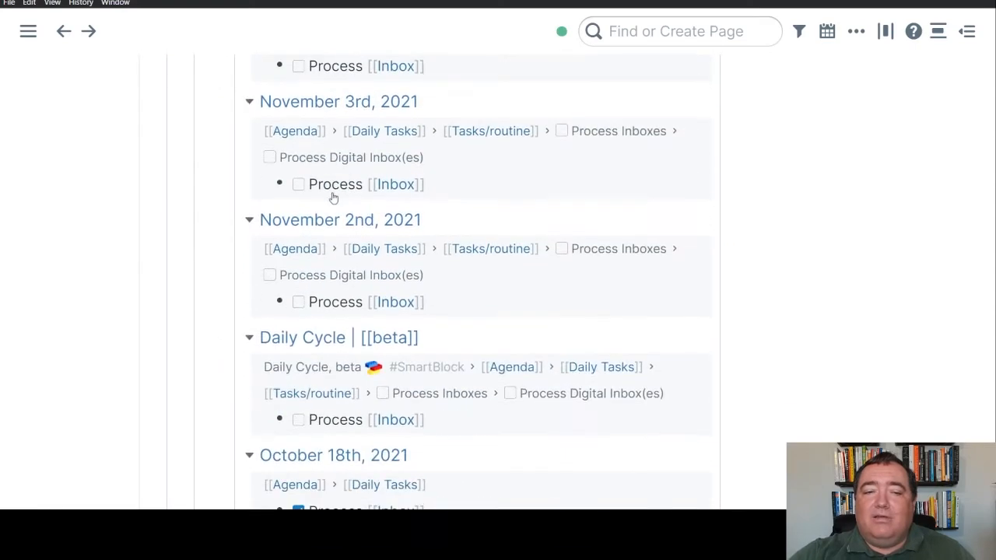
click(251, 142)
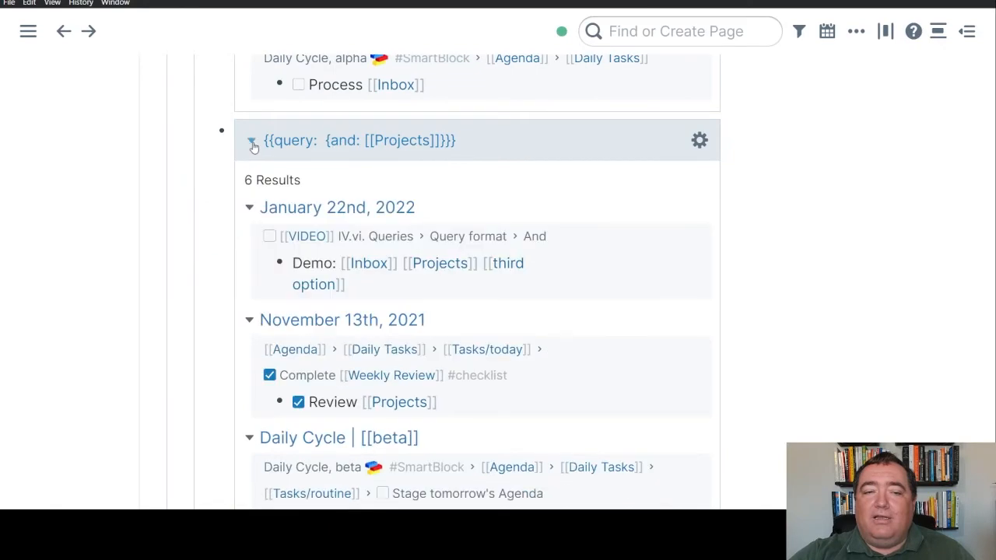
scroll(521, 274, down, 10)
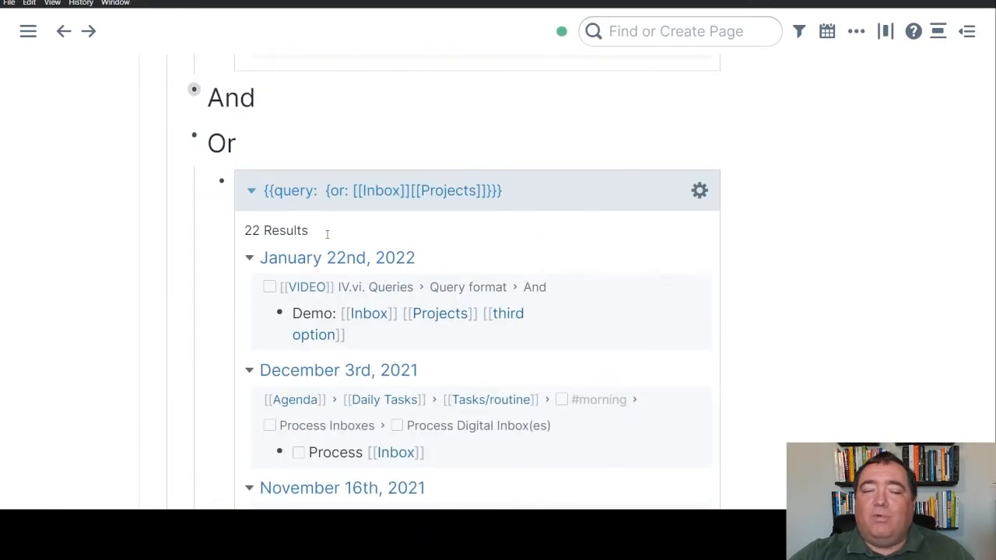
Step: Examine the Or query's results, highlighting the Demo block that links all pages and checking the blocks that link only Inbox
click(395, 344)
key(ctrl+a)
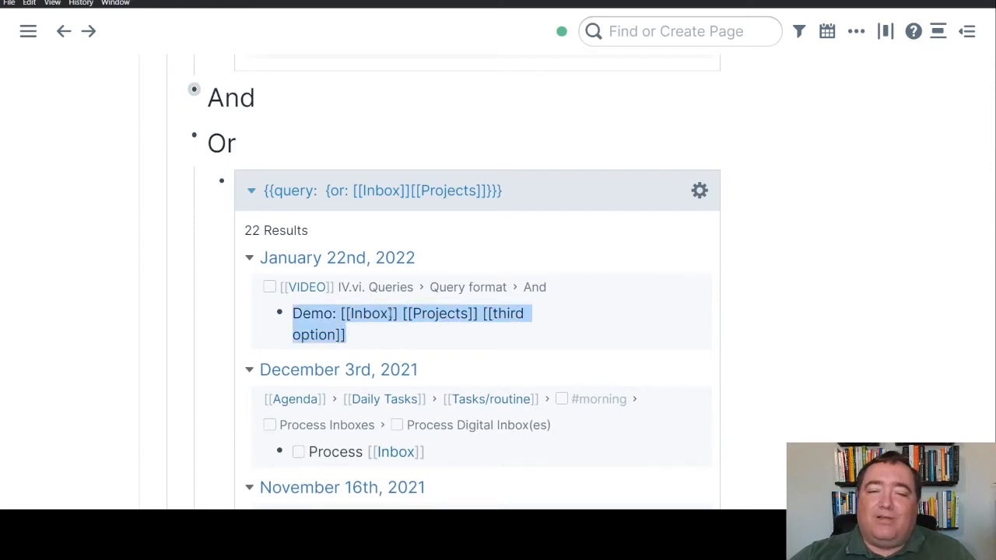
scroll(783, 394, down, 3)
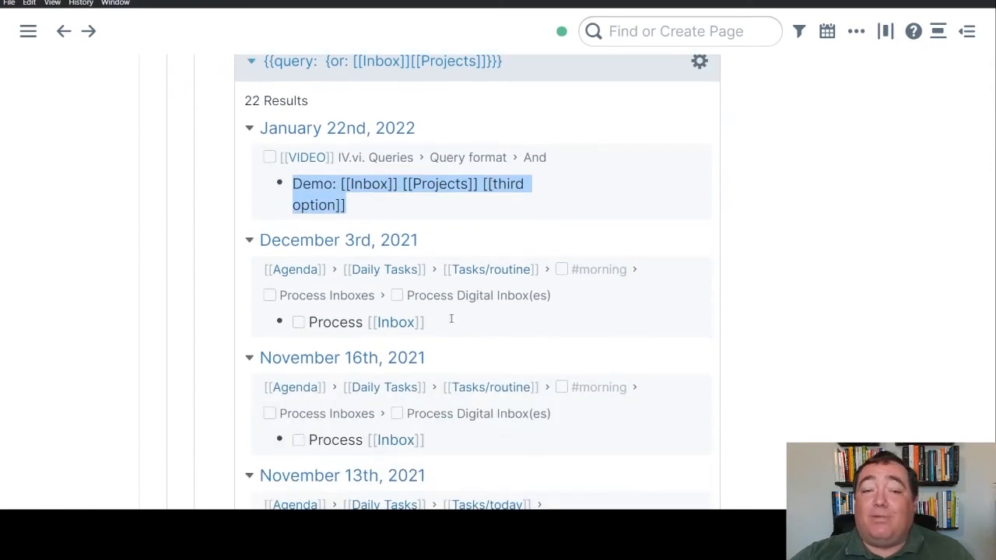
click(452, 321)
scroll(799, 357, down, 2)
click(552, 318)
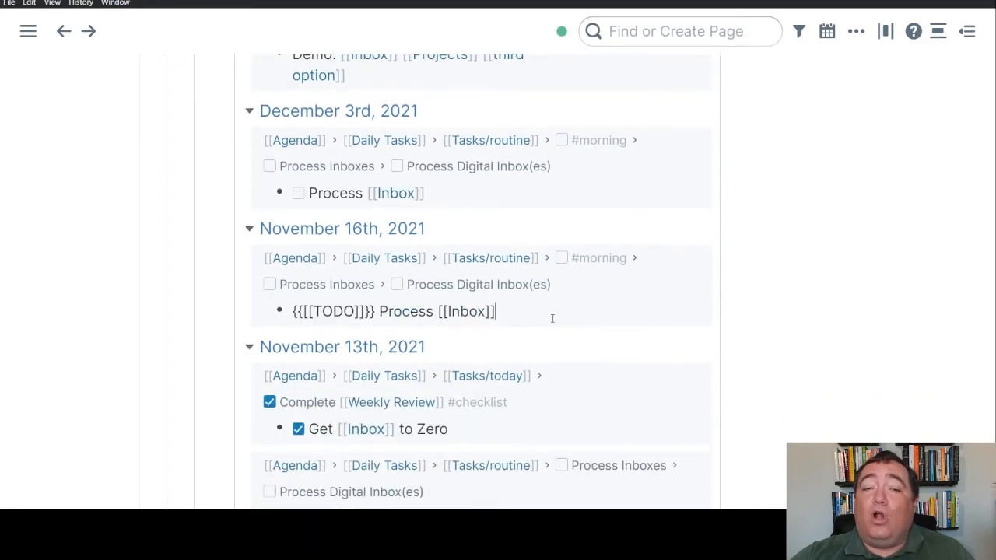
click(814, 335)
scroll(803, 354, up, 1)
scroll(804, 357, up, 5)
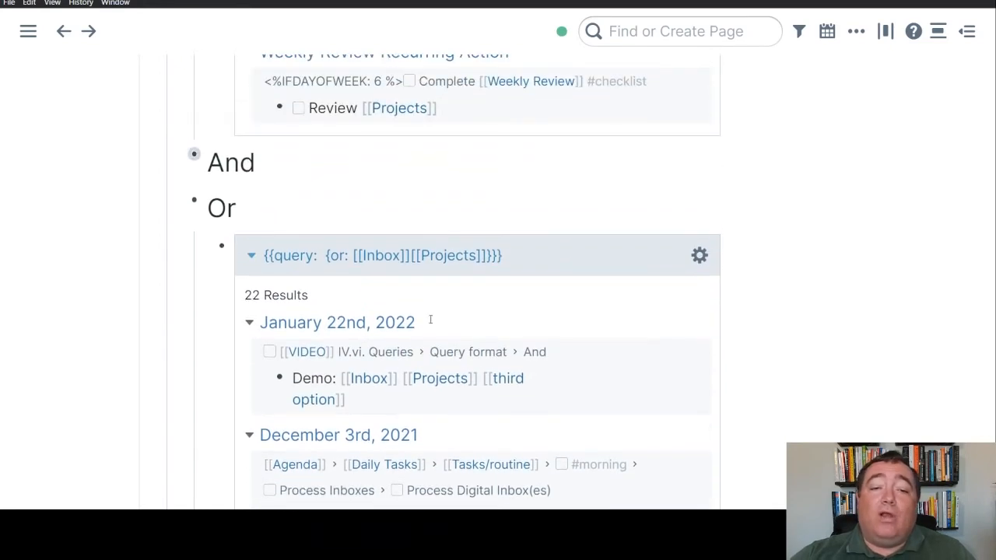
click(372, 399)
key(ctrl+a)
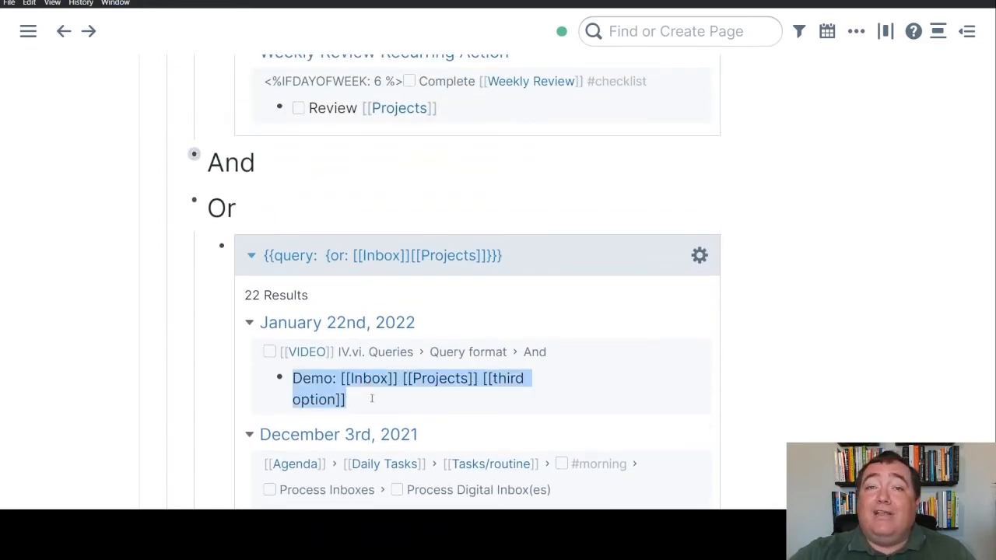
click(62, 314)
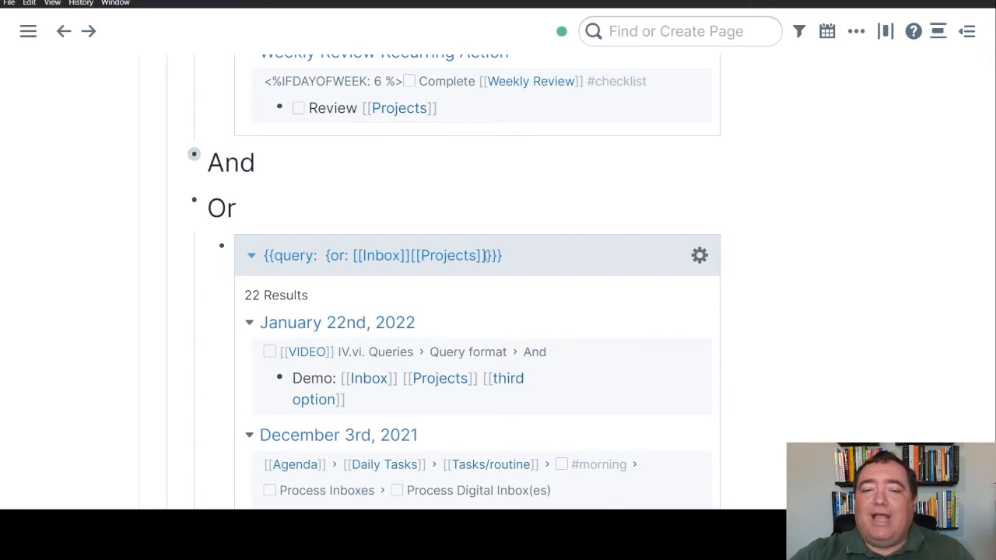
Step: Add an empty block directly below the Or query and collapse that query's results
click(643, 304)
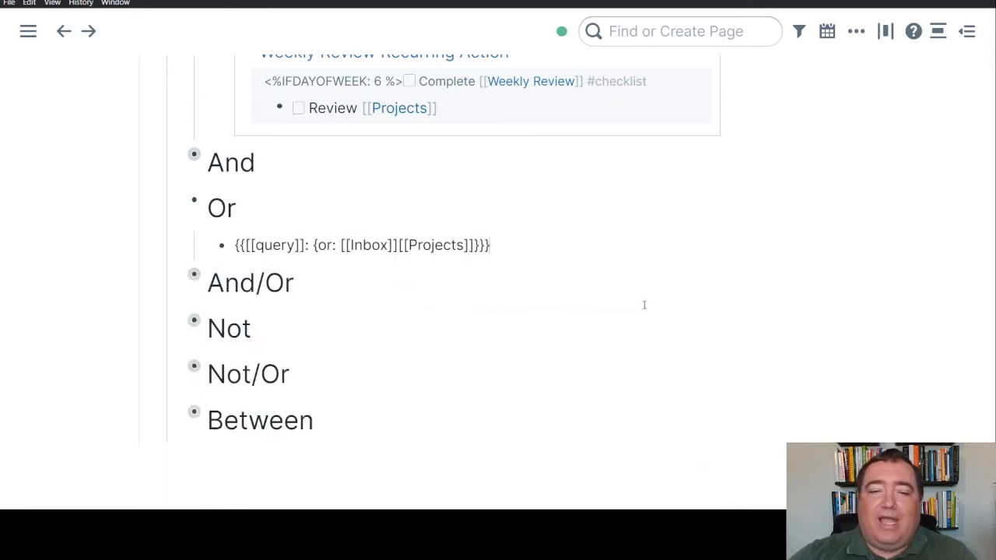
click(645, 305)
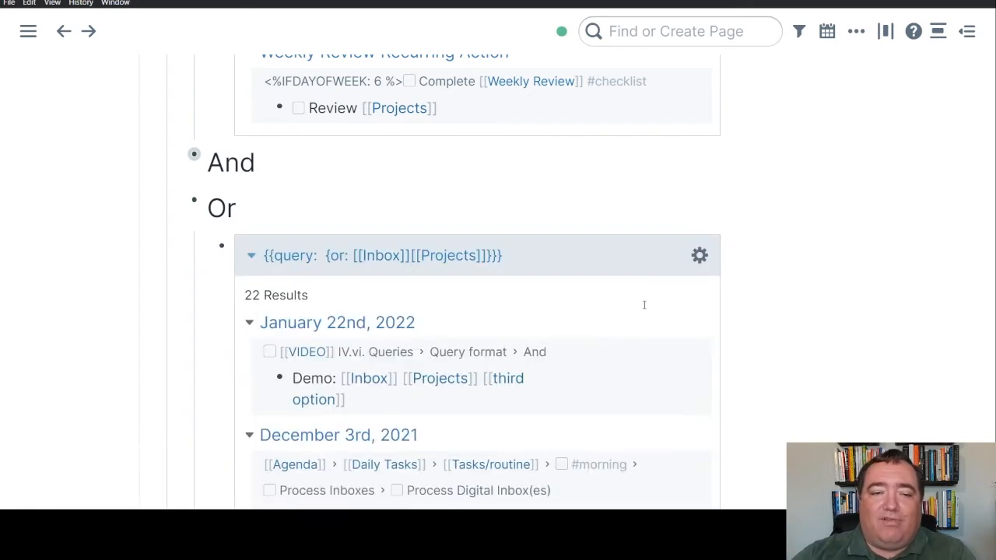
click(250, 255)
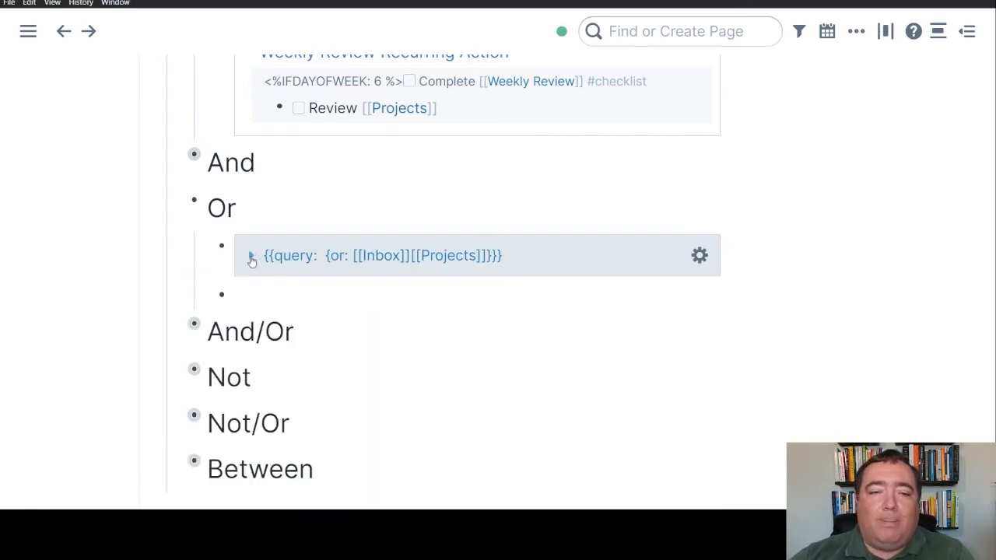
Step: Write the query {{[[query]]: {or: [[Inbox]][[Projects]][[third option]]}}} in the new block and finish editing
text({{)
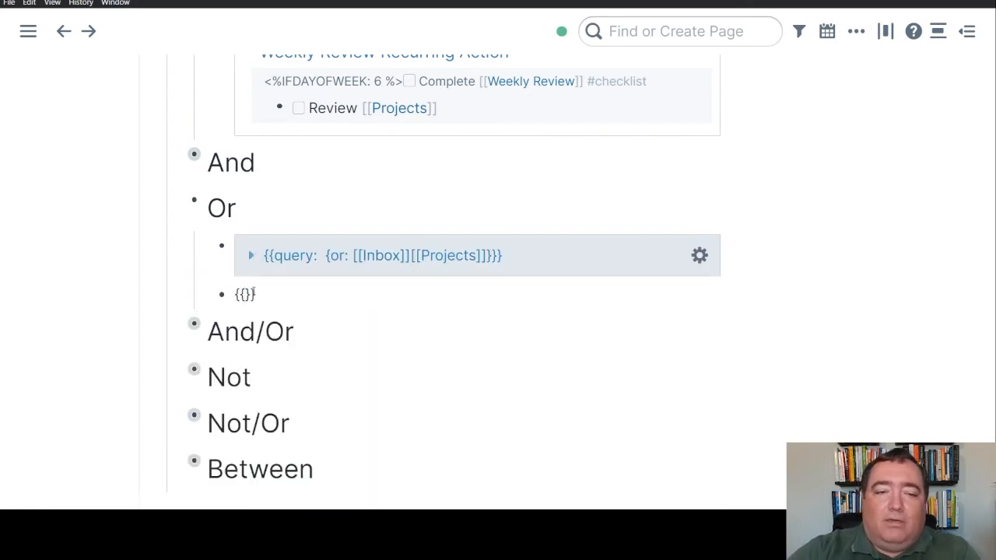
text([[qu)
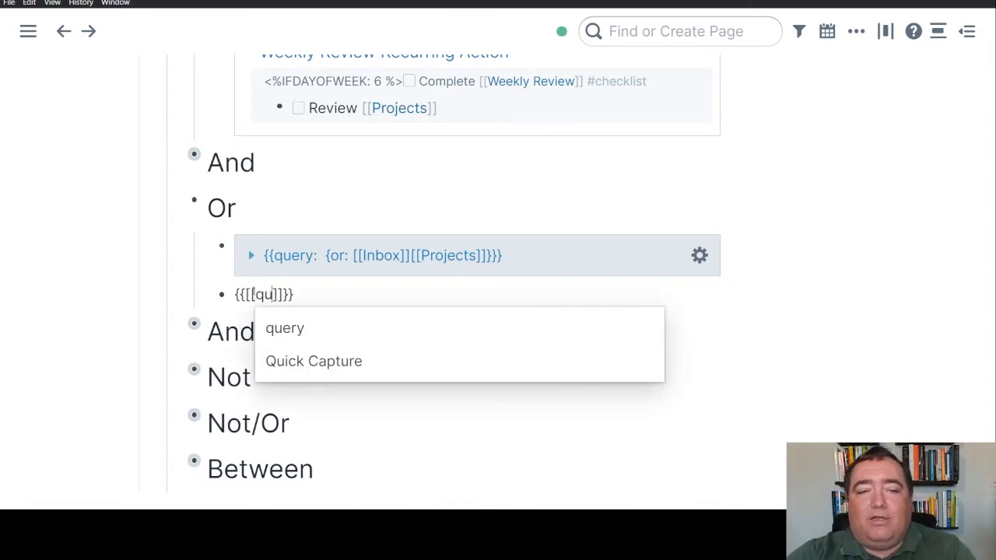
key(Return)
text(: {)
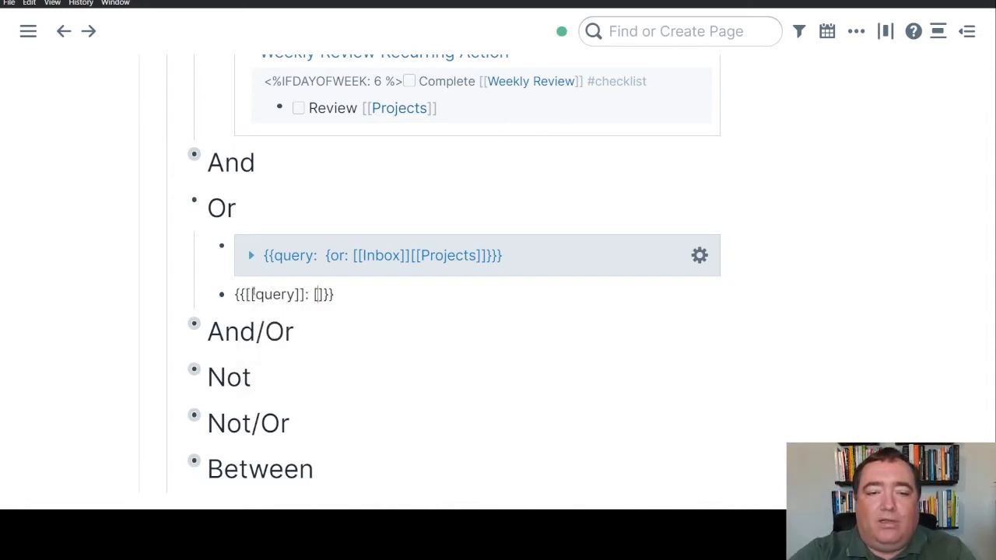
text(or: [[Inb)
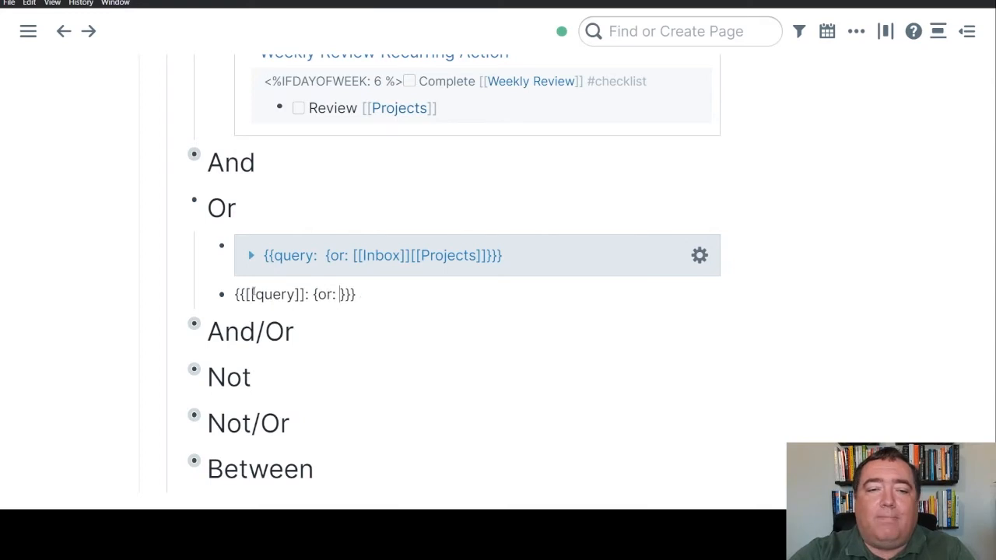
key(Return)
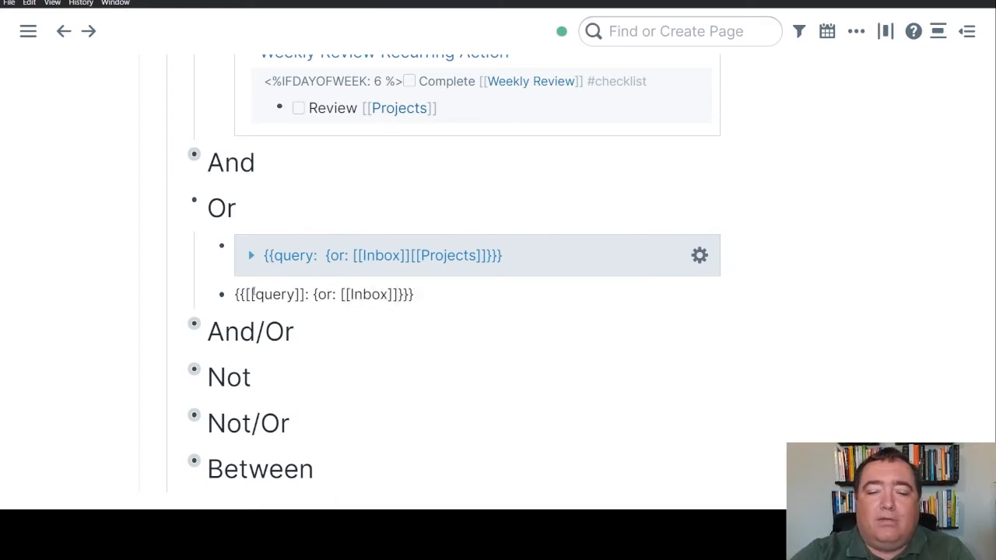
text([[Proj)
key(Down)
key(Return)
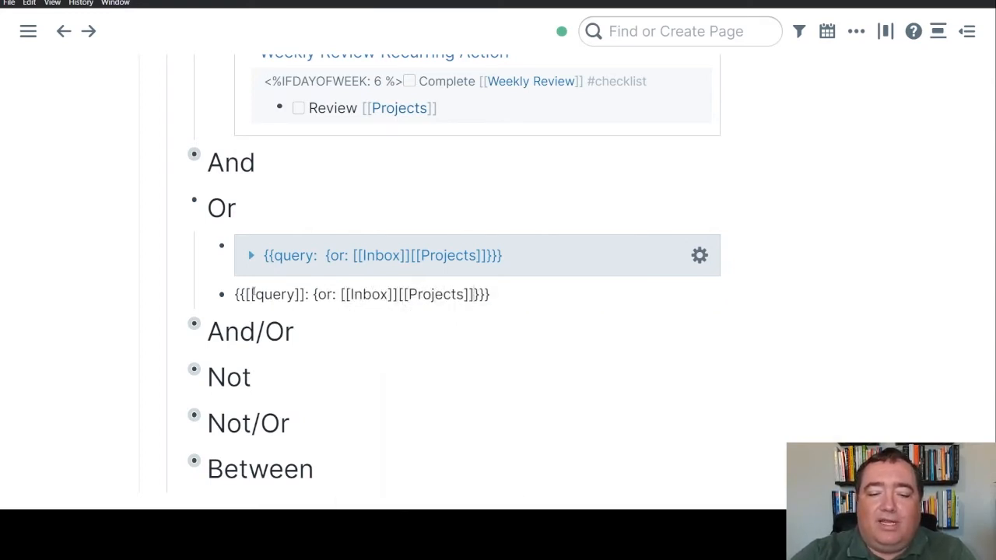
text([[thi)
key(Return)
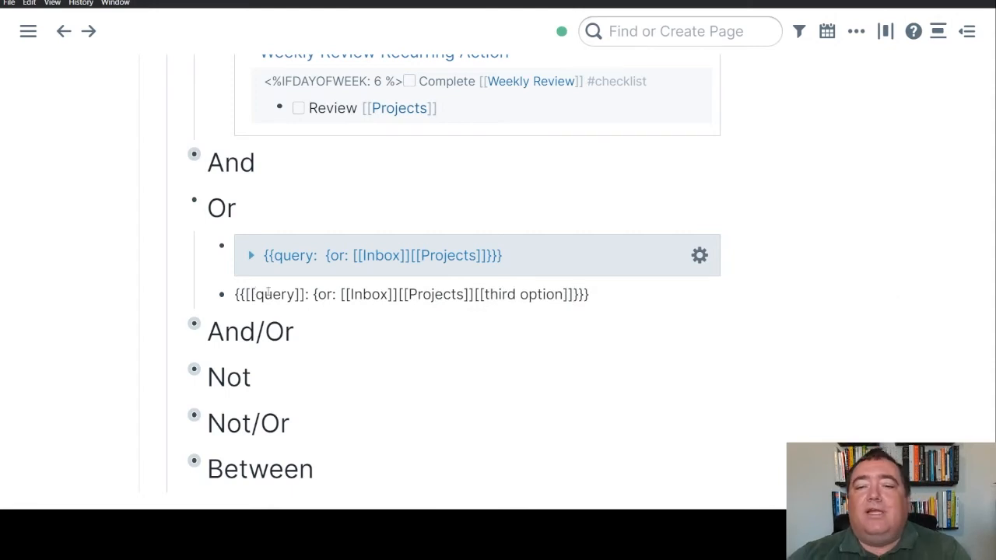
click(820, 355)
Step: Look through the three-link Or query's results, compare them with the two-link query's results, and collapse both queries
scroll(775, 380, down, 1)
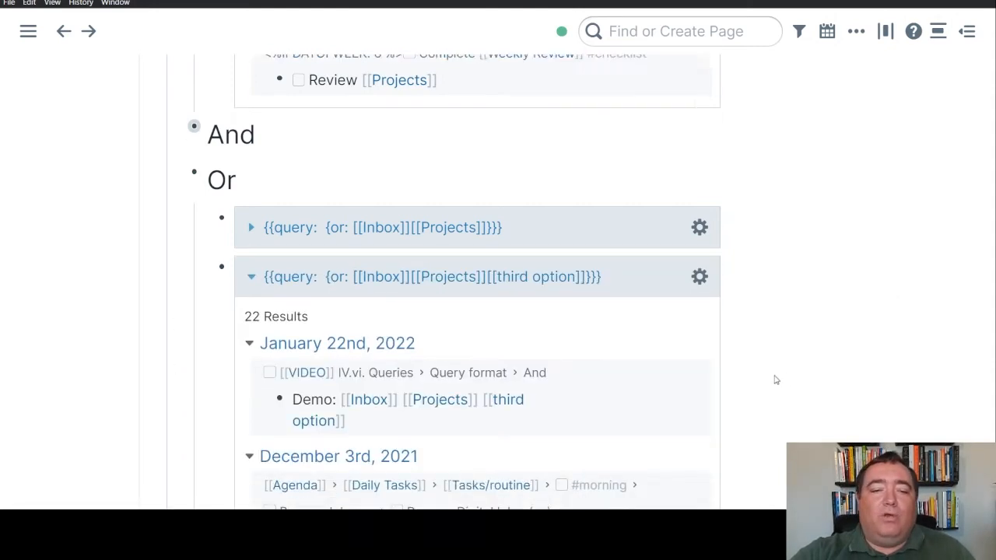
scroll(775, 380, down, 1)
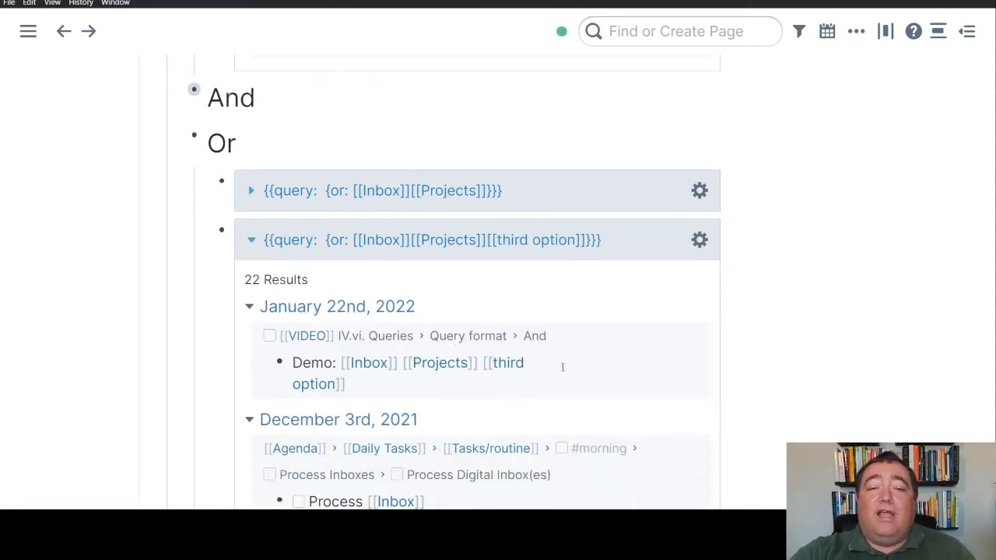
scroll(562, 367, down, 5)
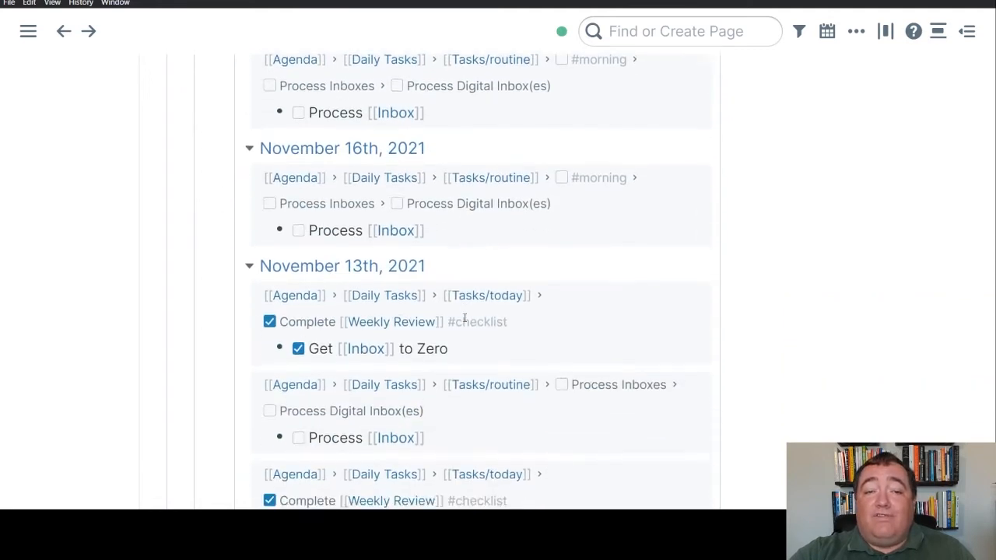
scroll(464, 319, up, 3)
scroll(464, 319, up, 4)
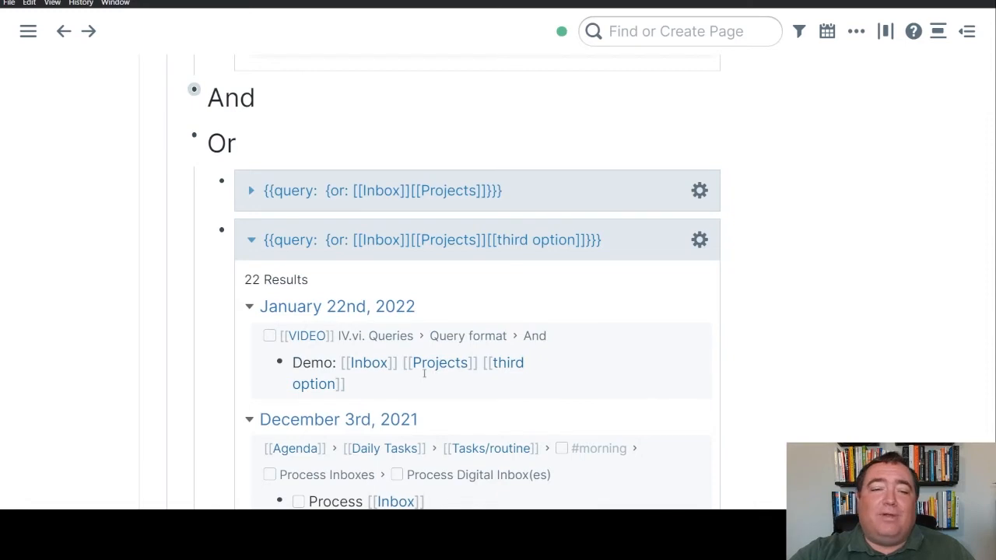
click(252, 191)
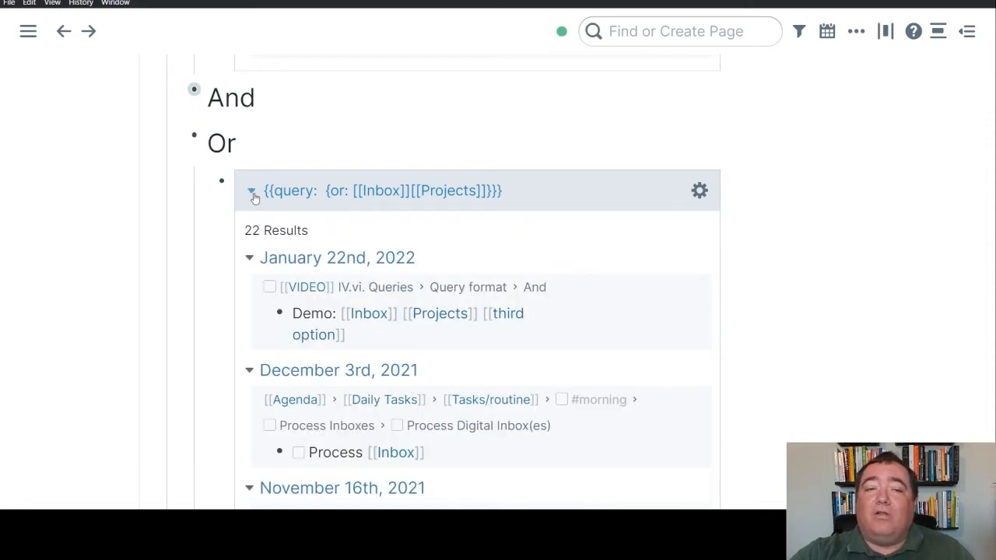
click(252, 192)
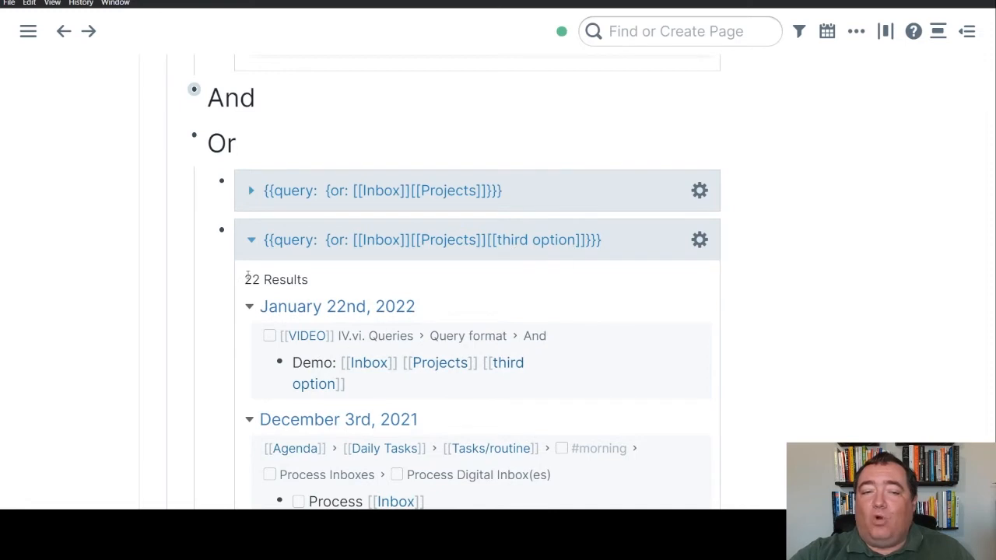
click(253, 239)
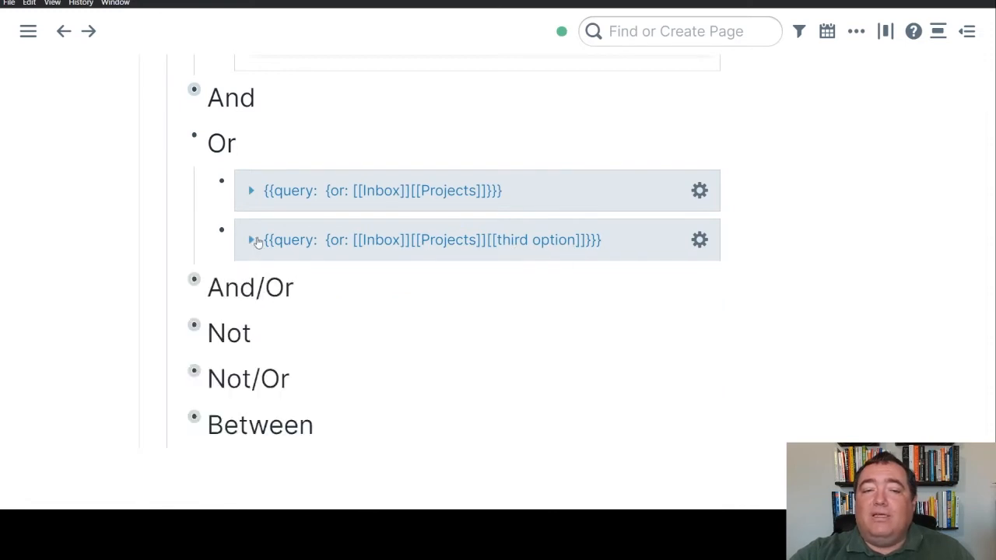
Step: Add a block reading "Another demo: [[third option]]" below the three-link Or query and finish editing
click(661, 233)
key(Return)
text(ANo)
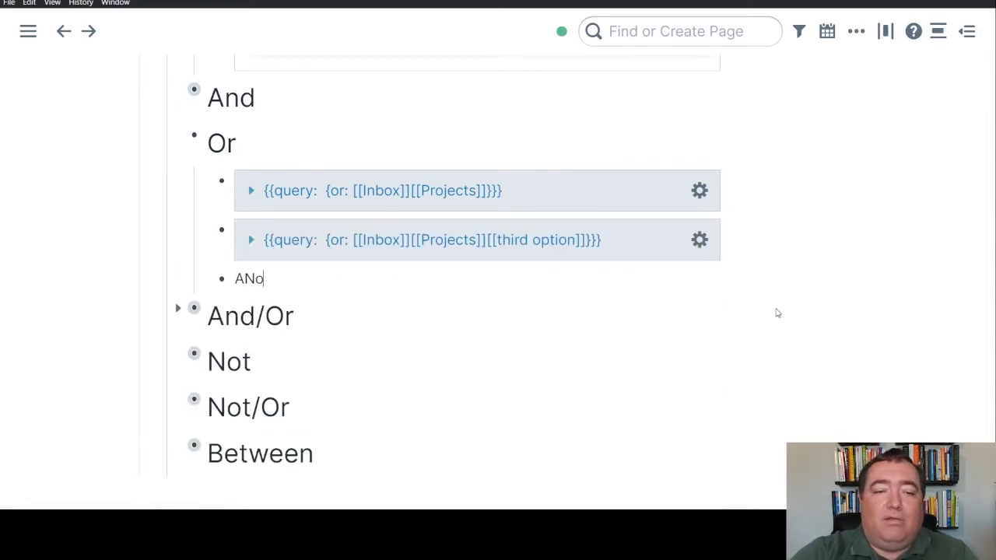
key(BackSpace)
key(BackSpace)
text(nother e)
key(BackSpace)
text(demo)
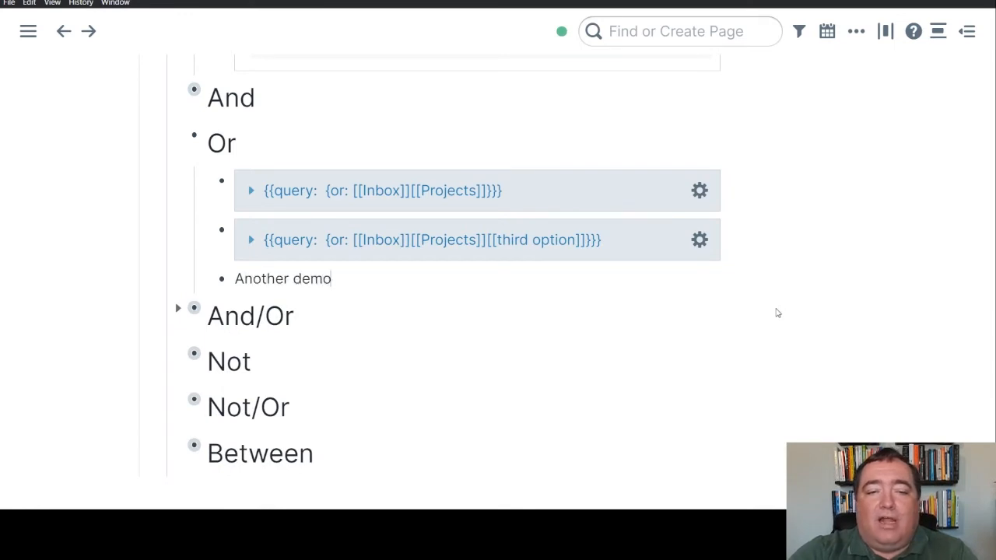
text(: [[tir)
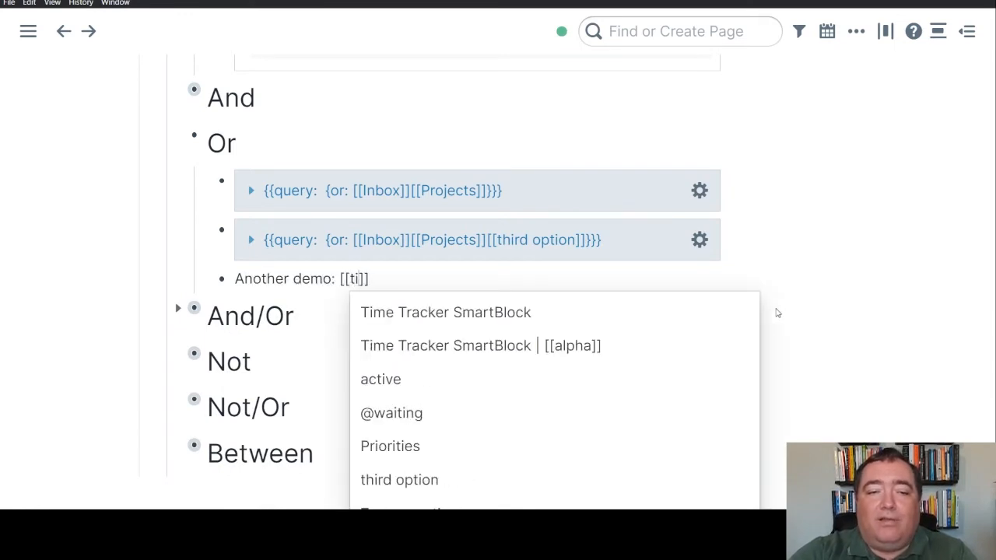
key(BackSpace)
key(BackSpace)
text(hir)
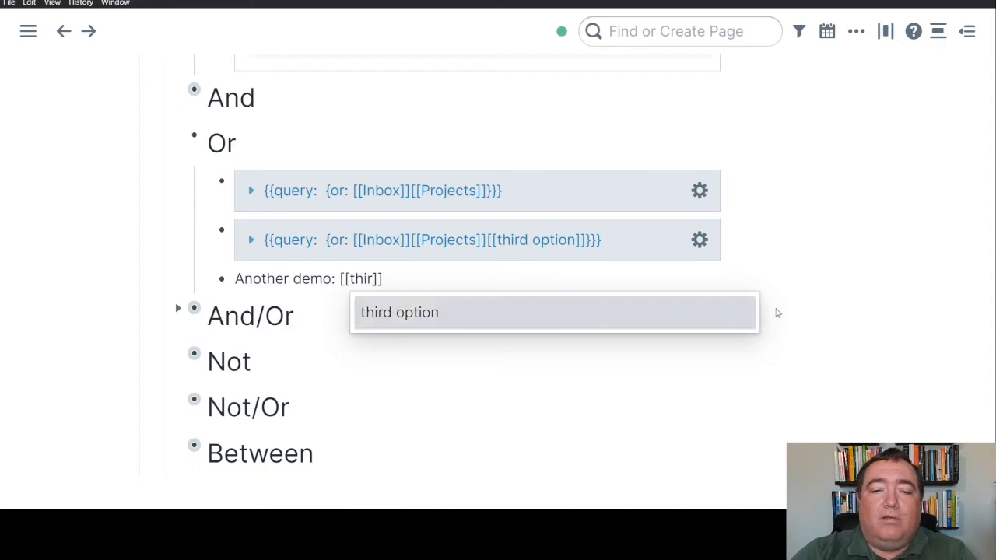
key(Return)
click(85, 296)
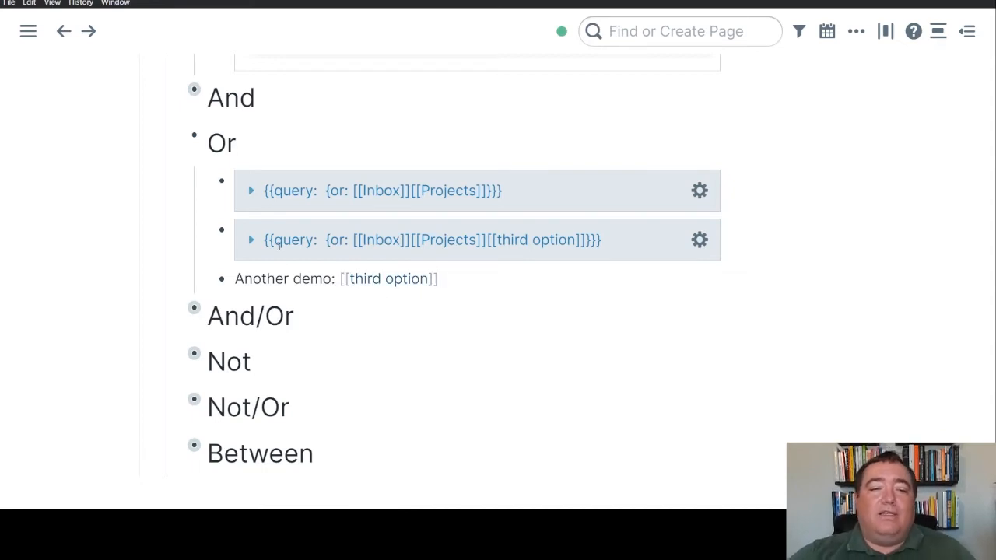
Step: Expand the three-link Or query's results and highlight the "Another demo" block among them
click(252, 241)
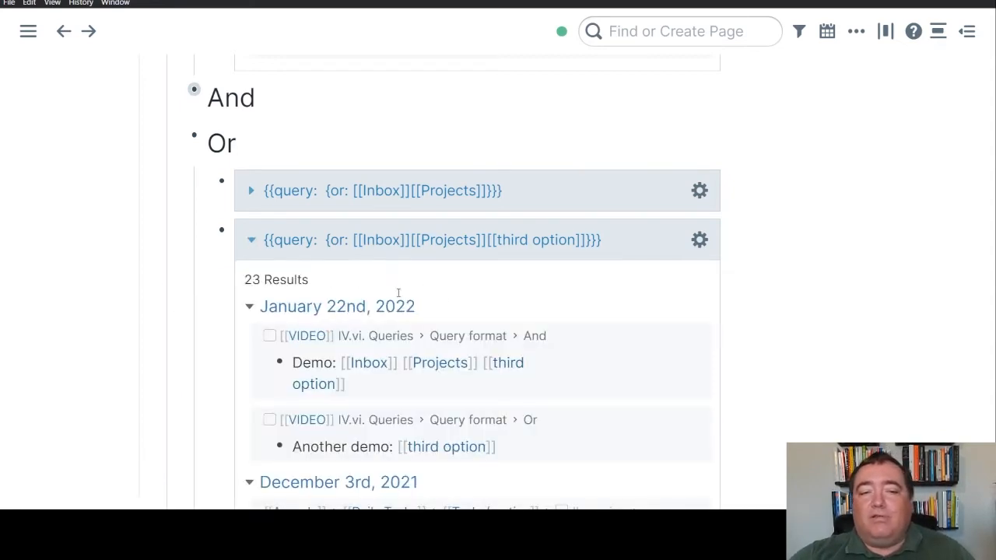
triple_click(514, 446)
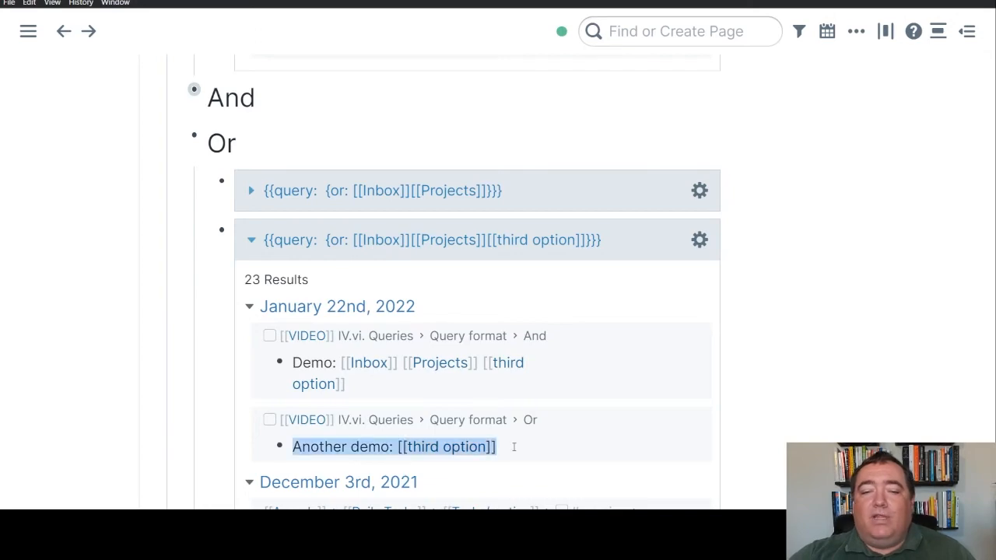
Step: Look over the three-link Or query's results, and collapse that query and the whole Or section
click(213, 403)
scroll(529, 393, down, 15)
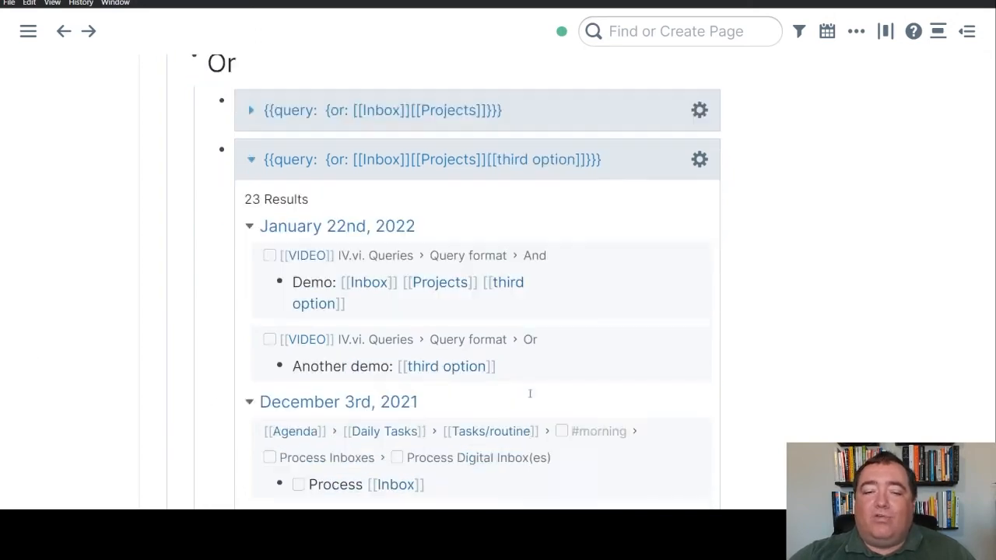
scroll(530, 393, up, 17)
scroll(530, 393, down, 3)
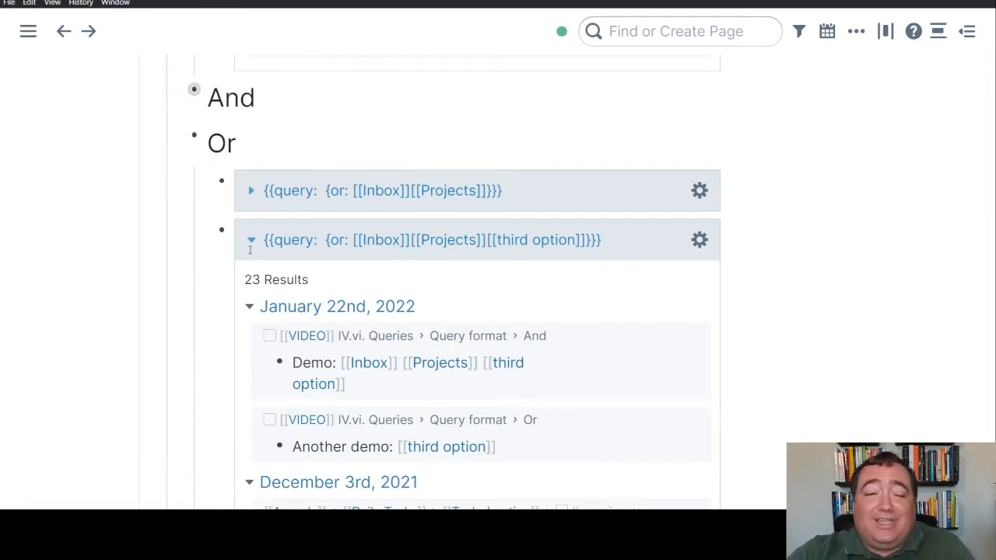
click(248, 249)
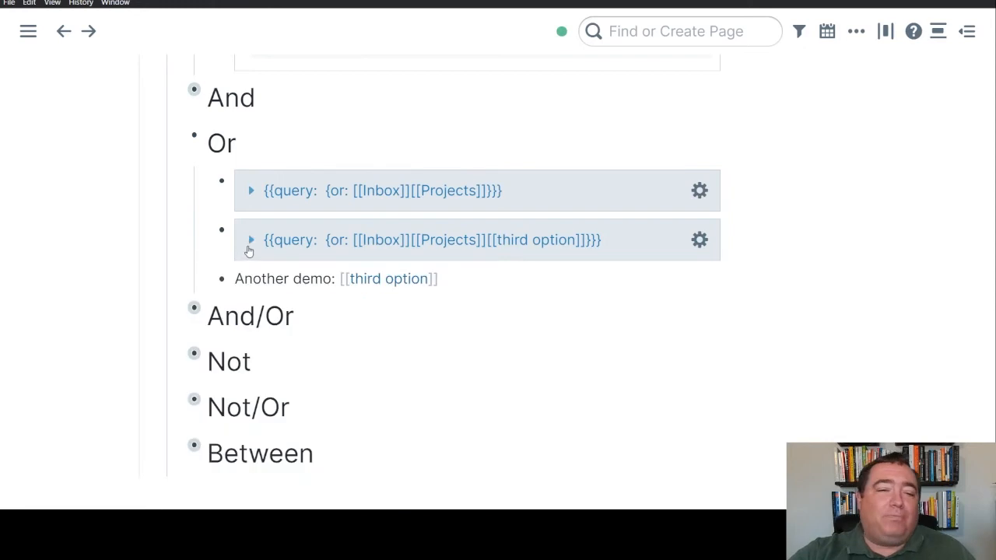
click(179, 138)
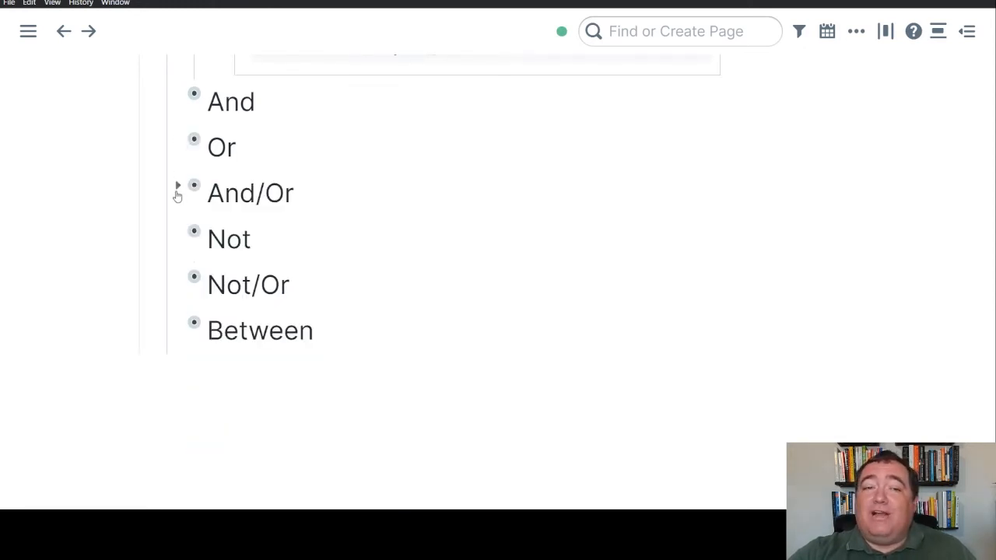
click(178, 187)
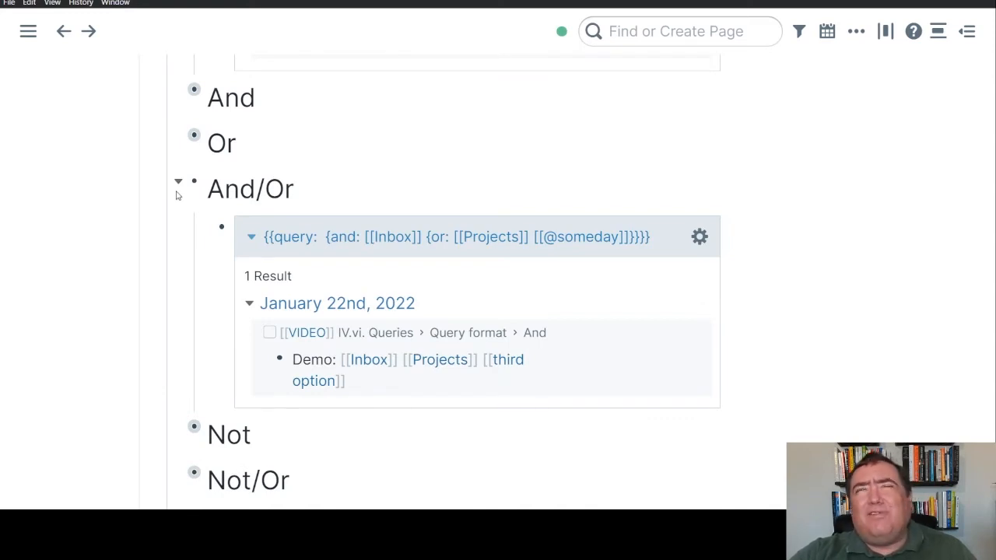
click(393, 237)
double_click(393, 238)
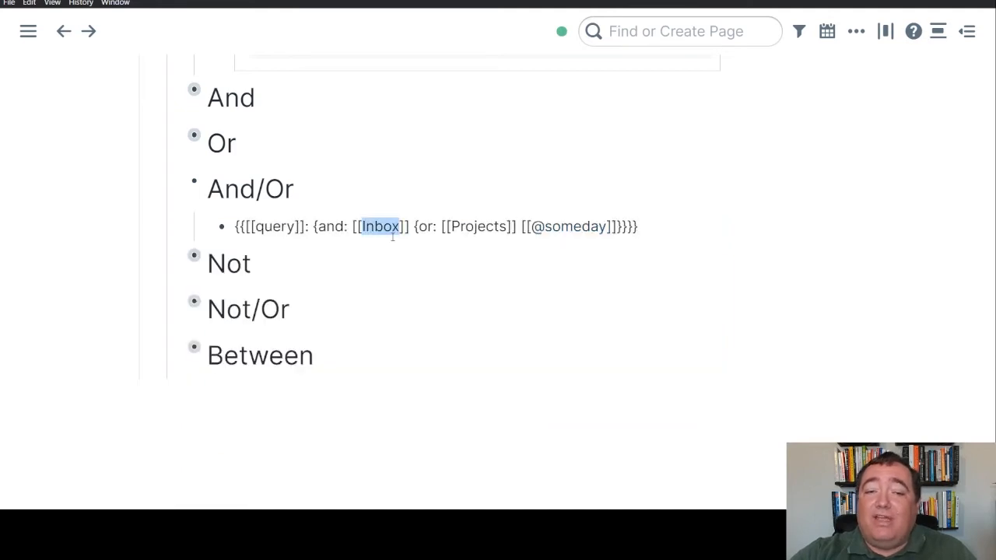
double_click(467, 227)
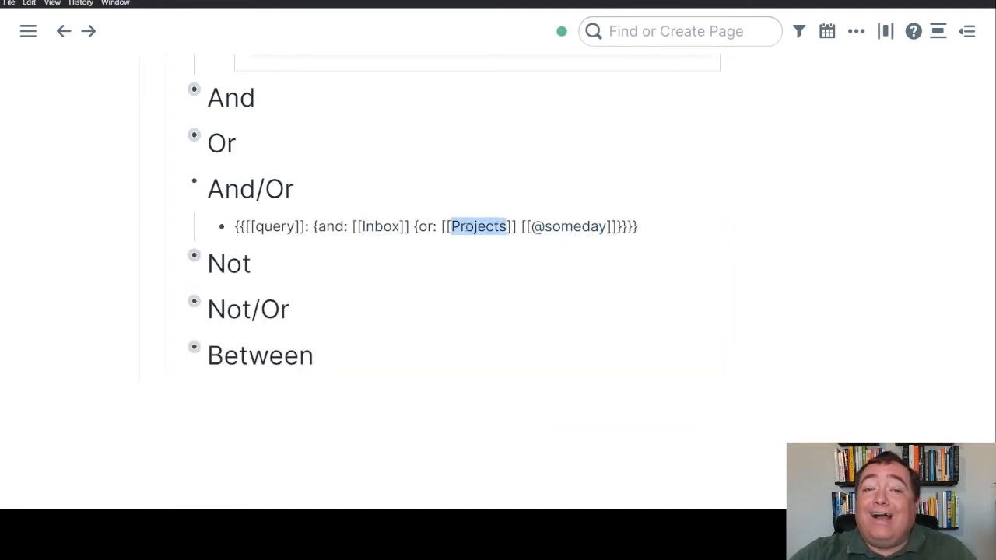
double_click(565, 226)
click(53, 268)
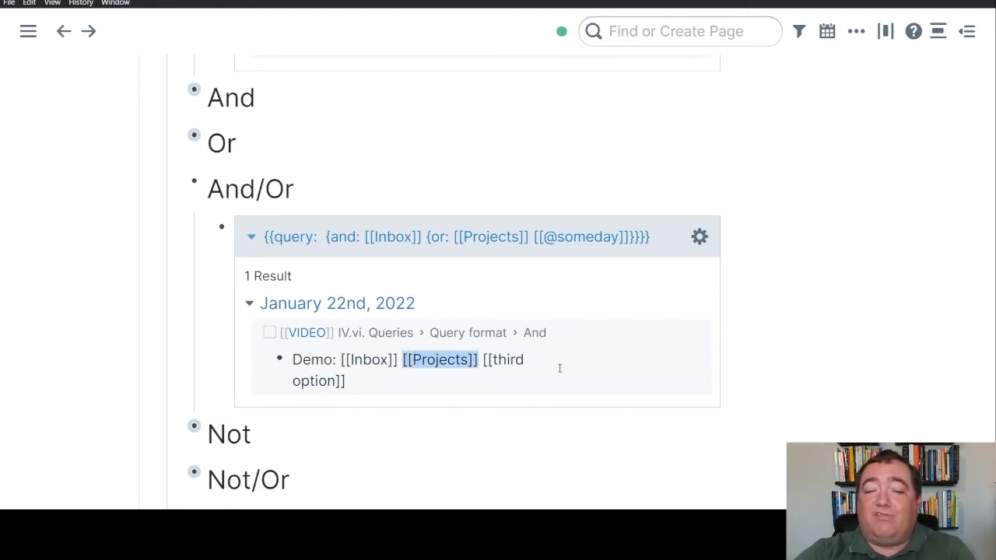
key(BackSpace)
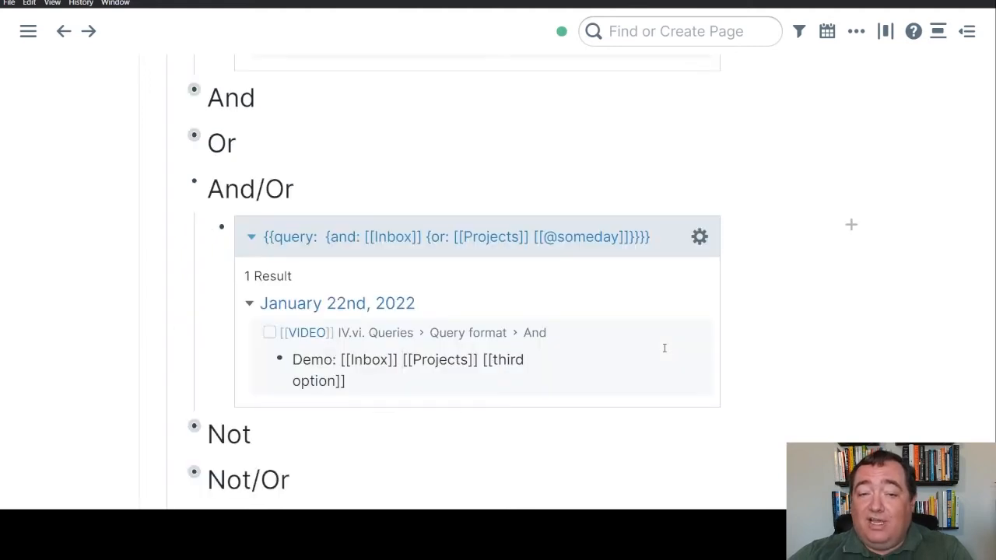
scroll(625, 311, down, 1)
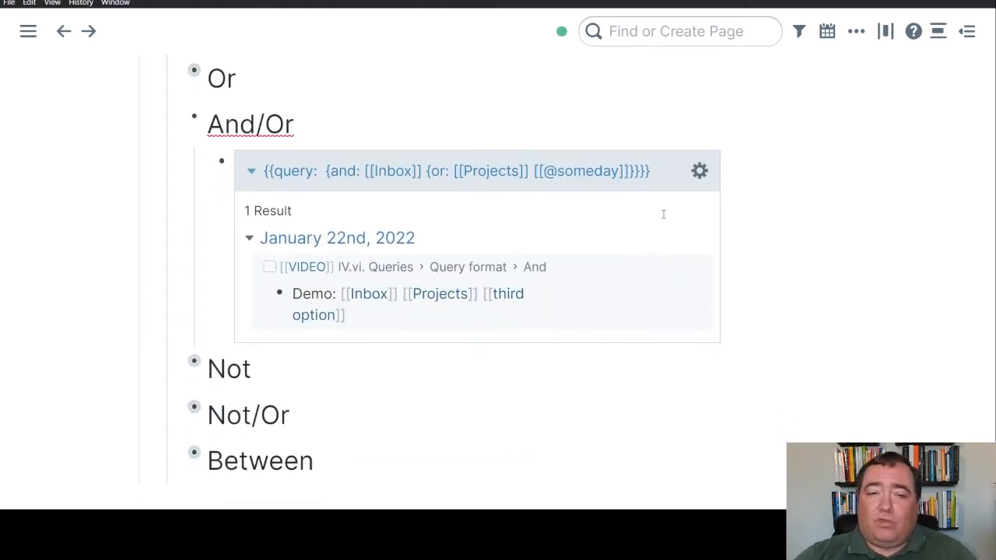
Step: Open the And/Or query's source and highlight its outer and clause and its nested or clause to examine the bracket structure
click(663, 214)
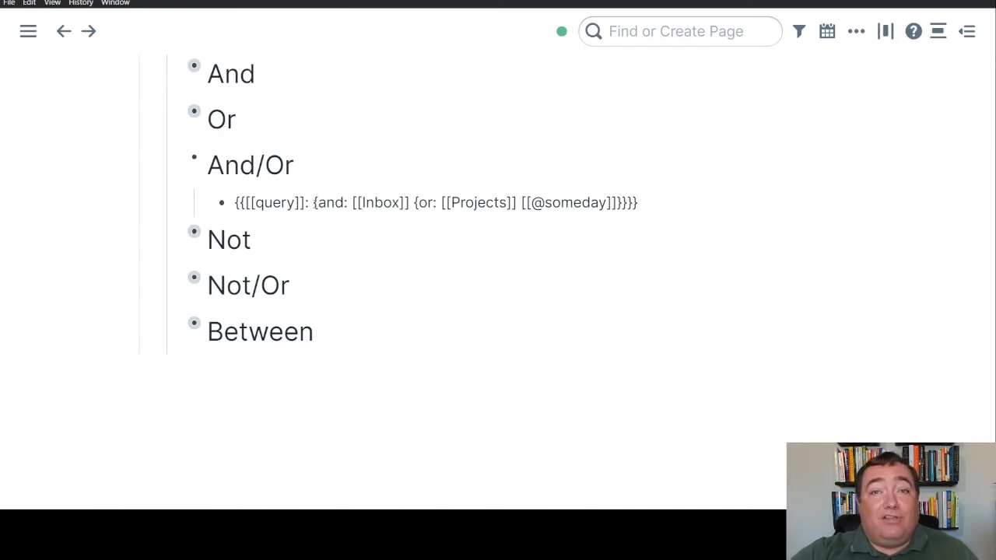
drag(313, 202, 629, 204)
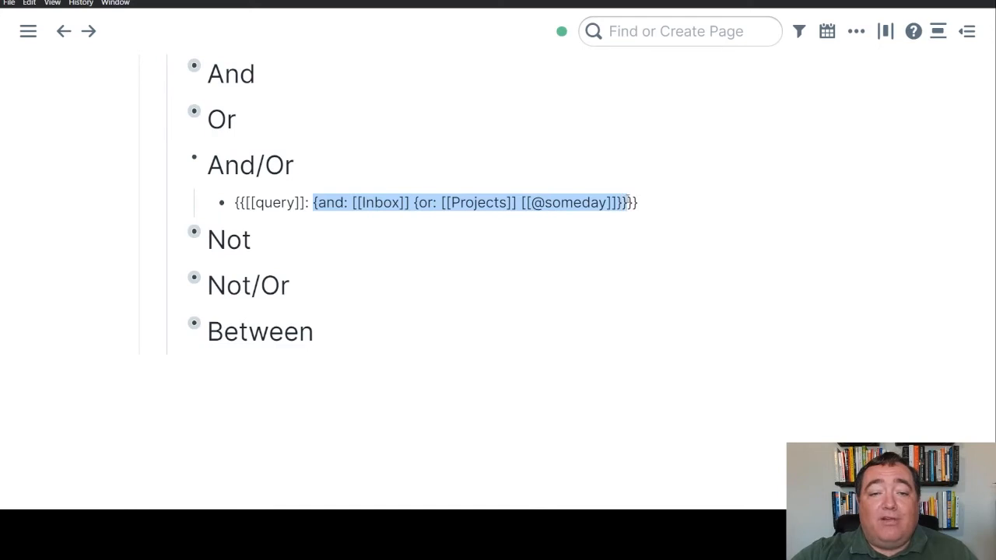
click(440, 205)
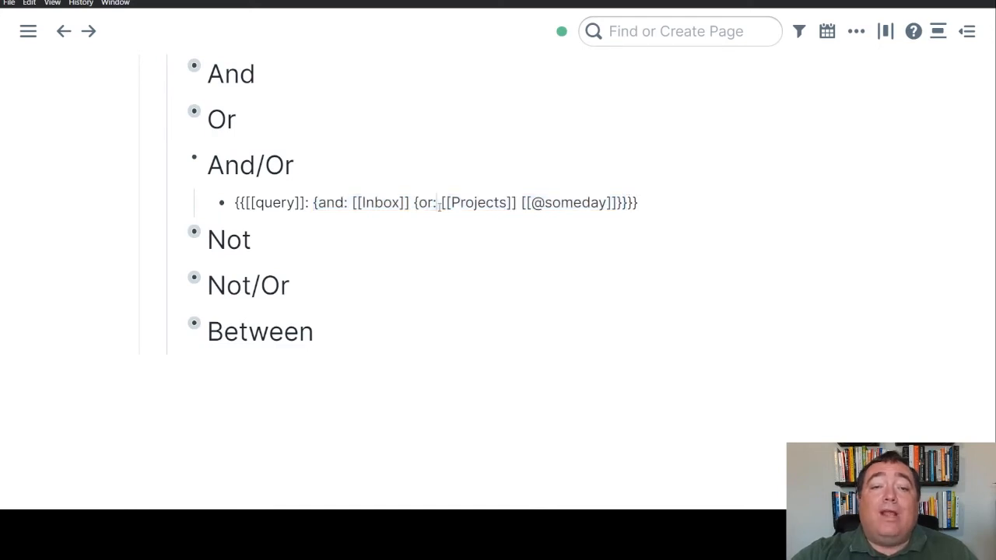
drag(414, 204, 625, 204)
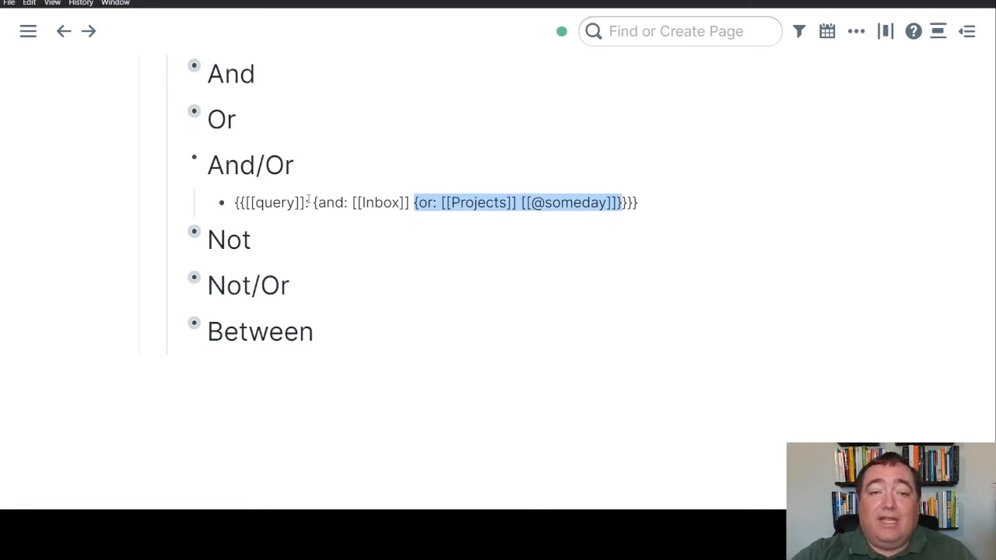
drag(314, 203, 623, 211)
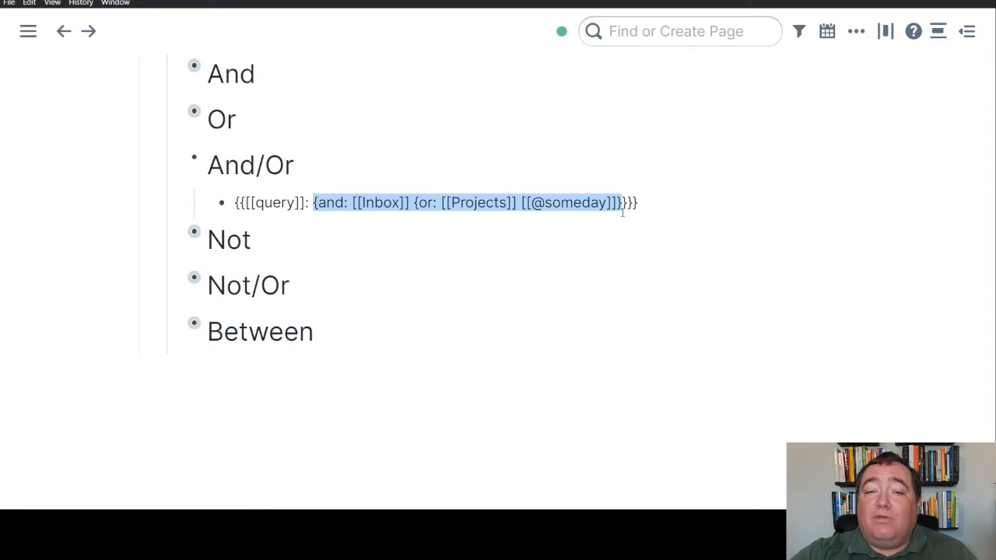
drag(622, 212, 628, 209)
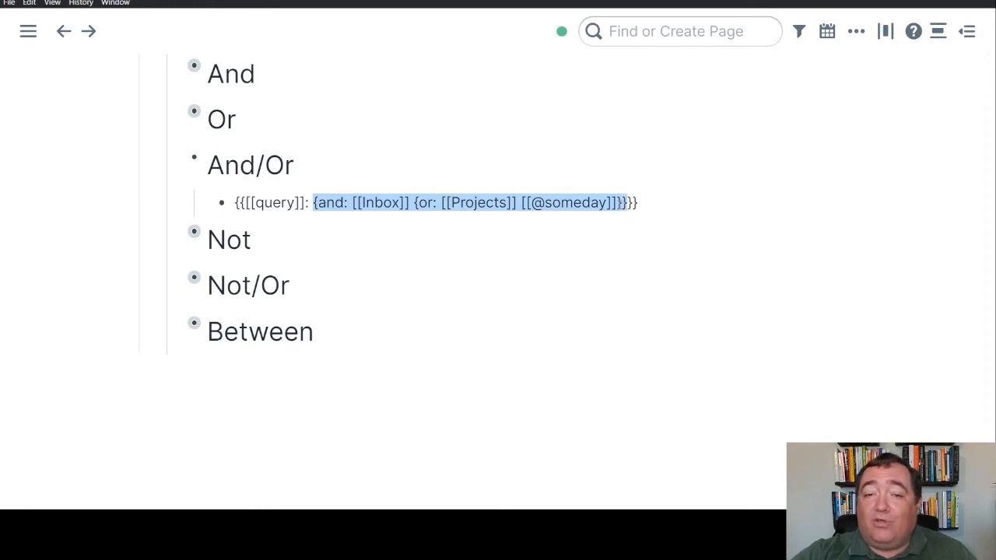
Step: Add a block below the And/Or query and begin a new query in it with {{[[query]]: {and: [[Inbox]]}}}
click(658, 202)
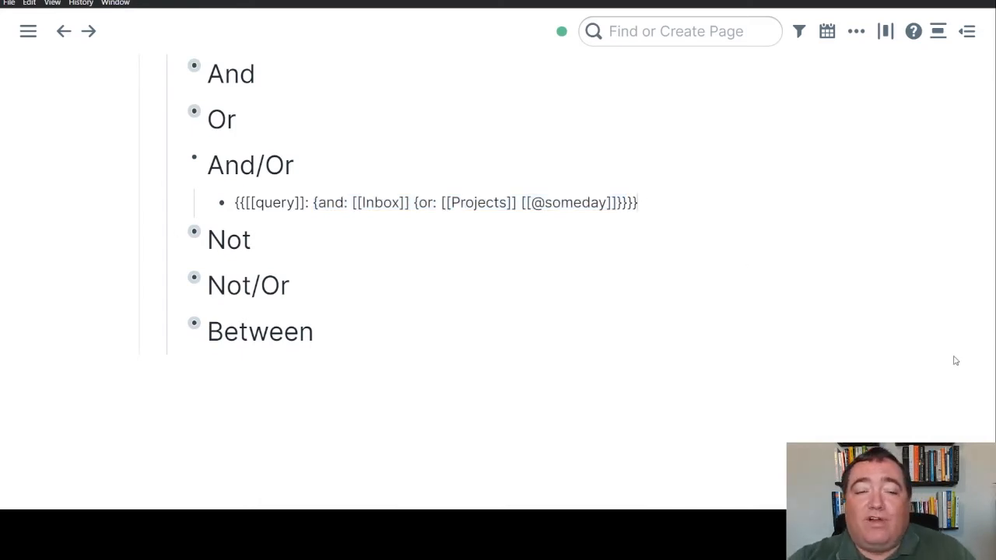
key(Return)
scroll(956, 361, down, 1)
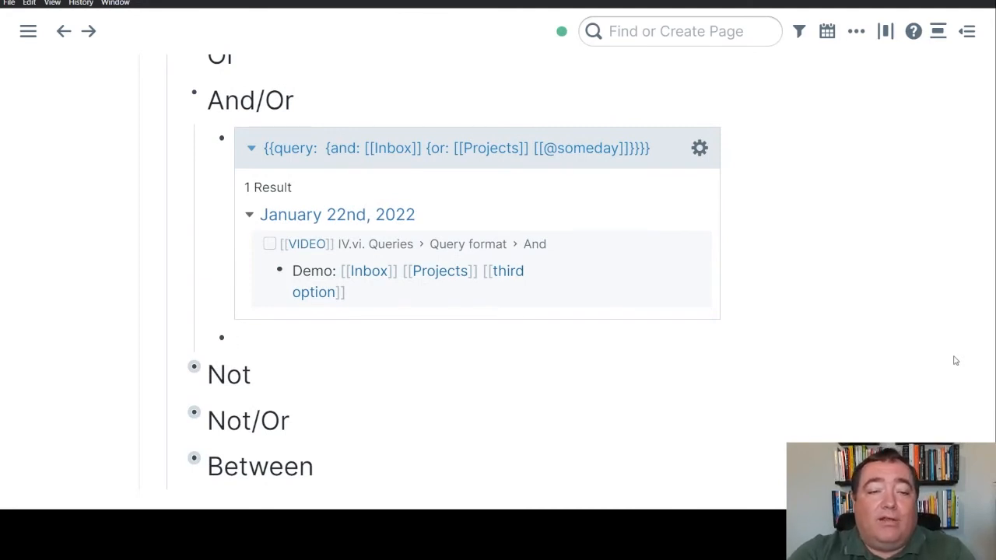
text({{[[qu)
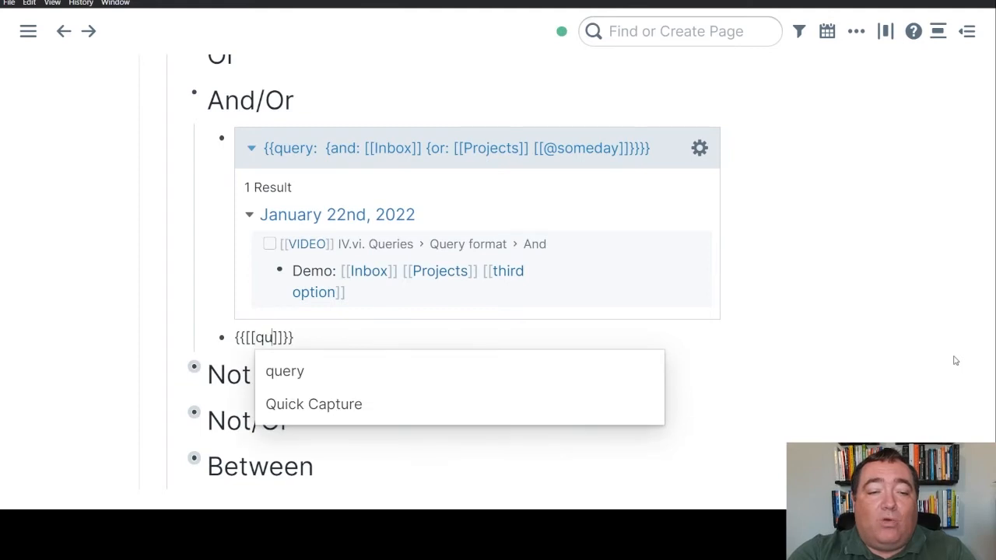
key(Return)
text(: {)
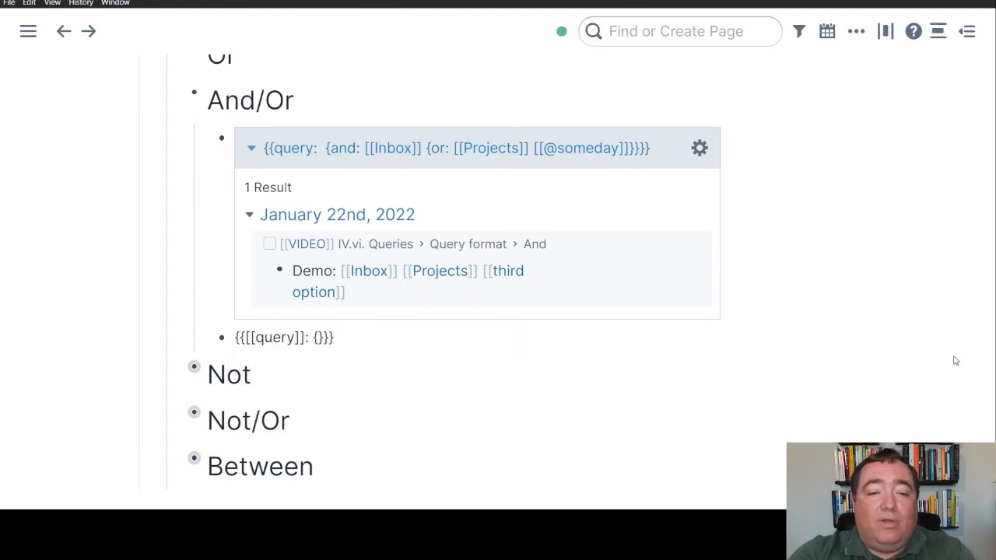
text(and: [[Inb)
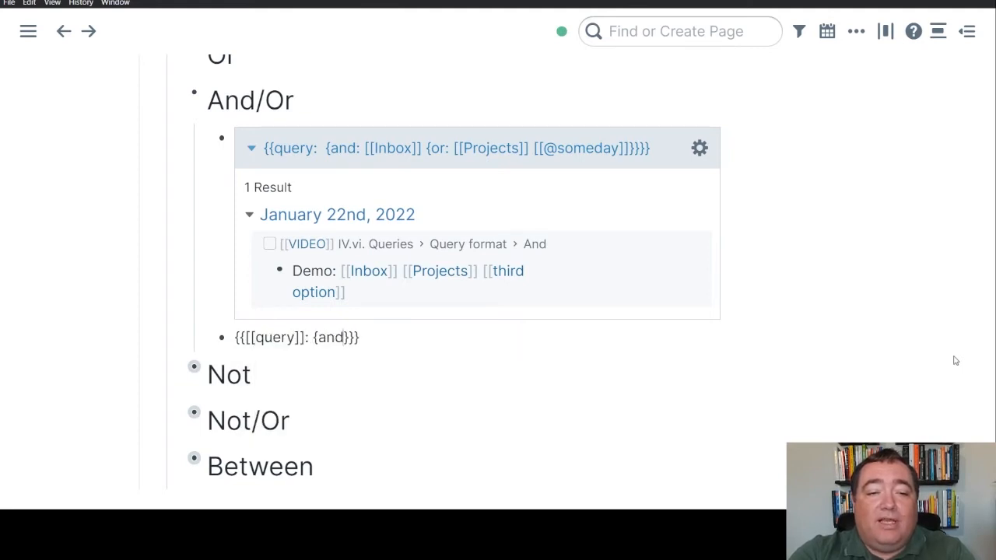
key(Return)
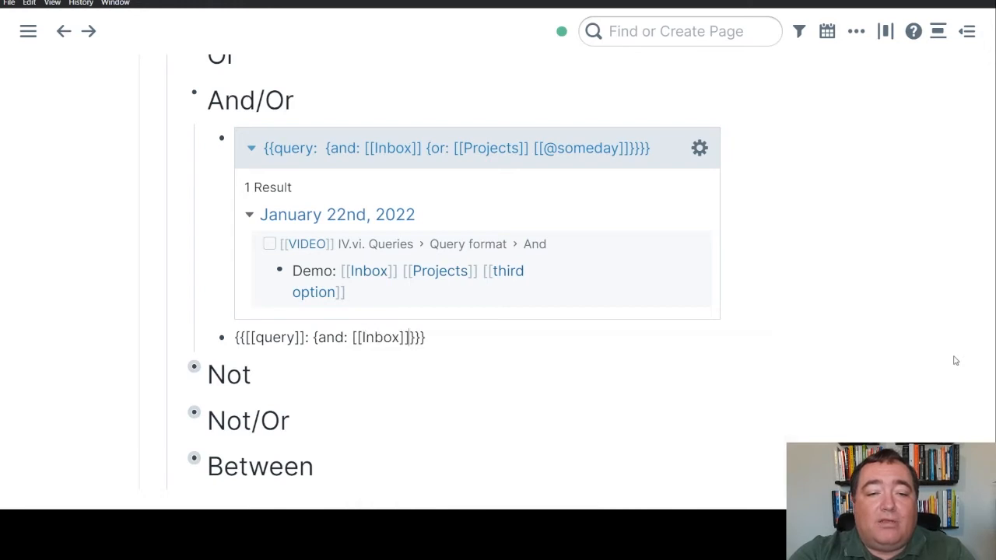
Step: Nest the clause {or: [[Projects]] [[third option]]} after [[Inbox]] in the new query and finish editing
text({or: [[P)
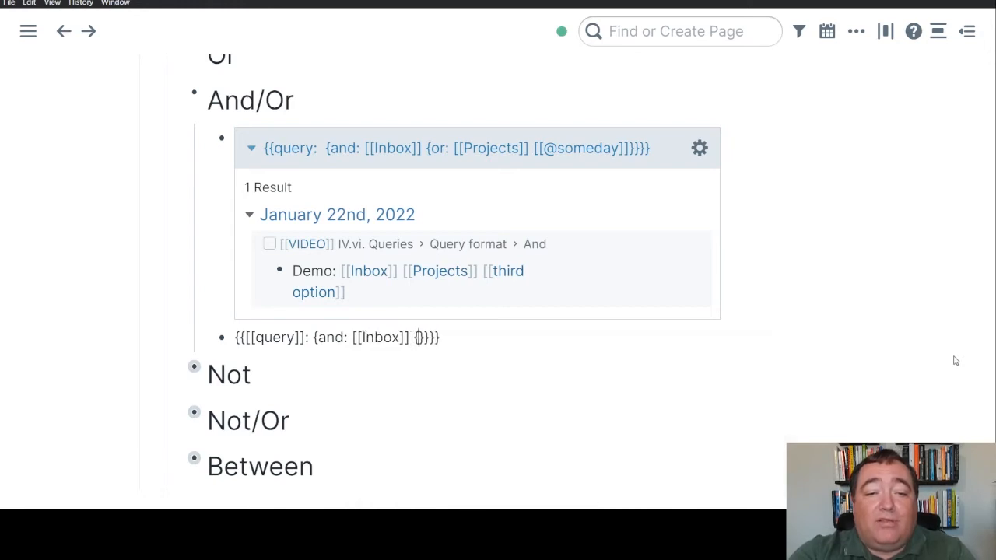
text(roj)
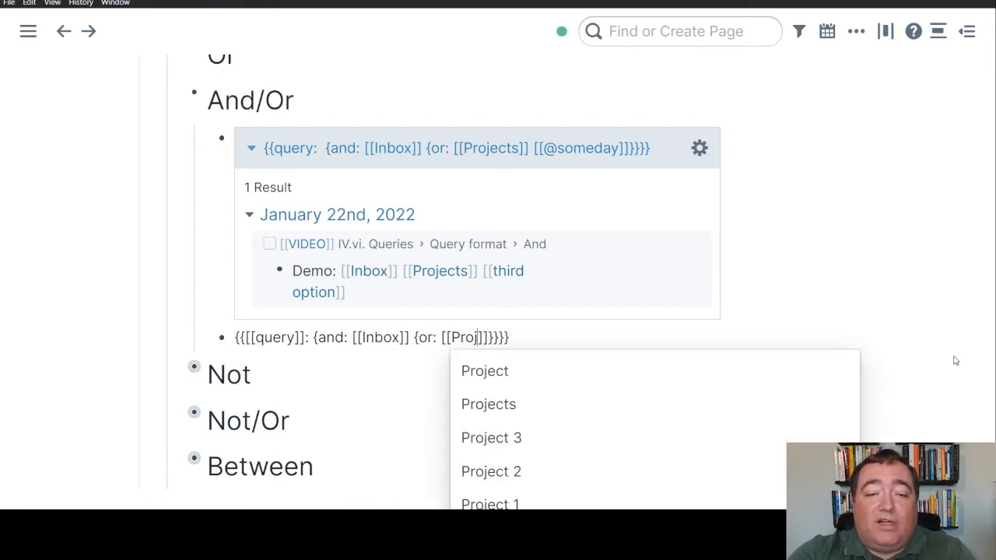
key(Down)
key(Return)
text([[thi)
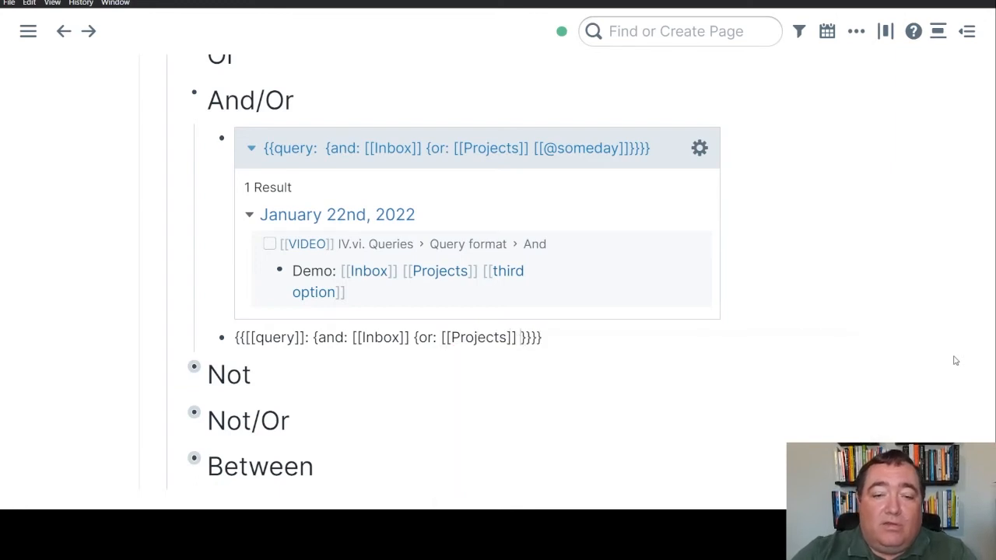
key(Return)
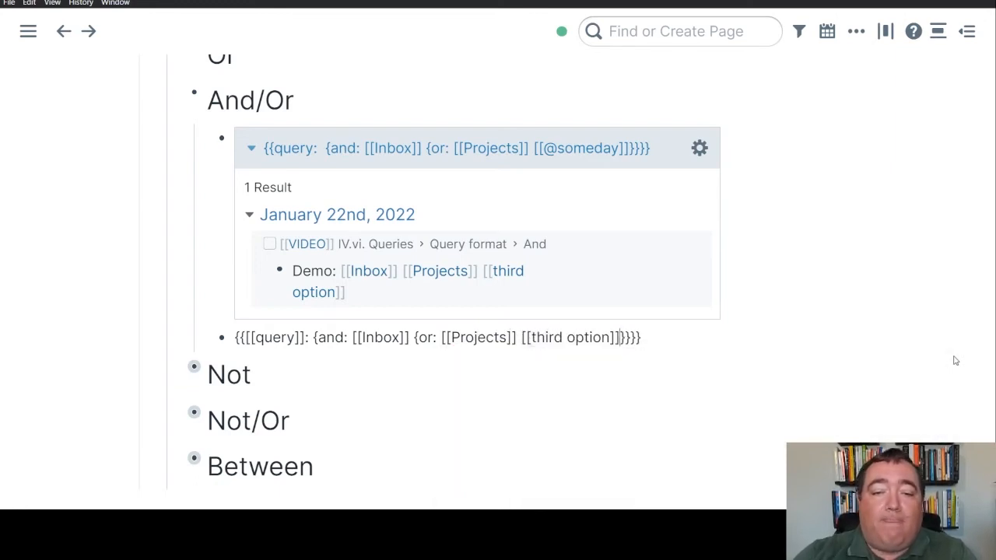
key(Escape)
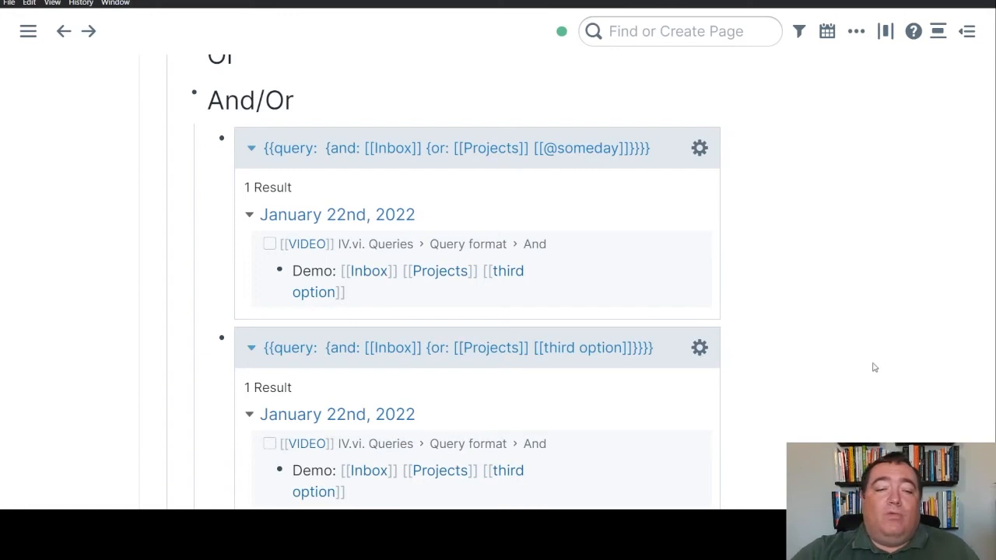
Step: Expand the Or section and append an [[Inbox]] link to its "Another demo" block
scroll(873, 366, down, 3)
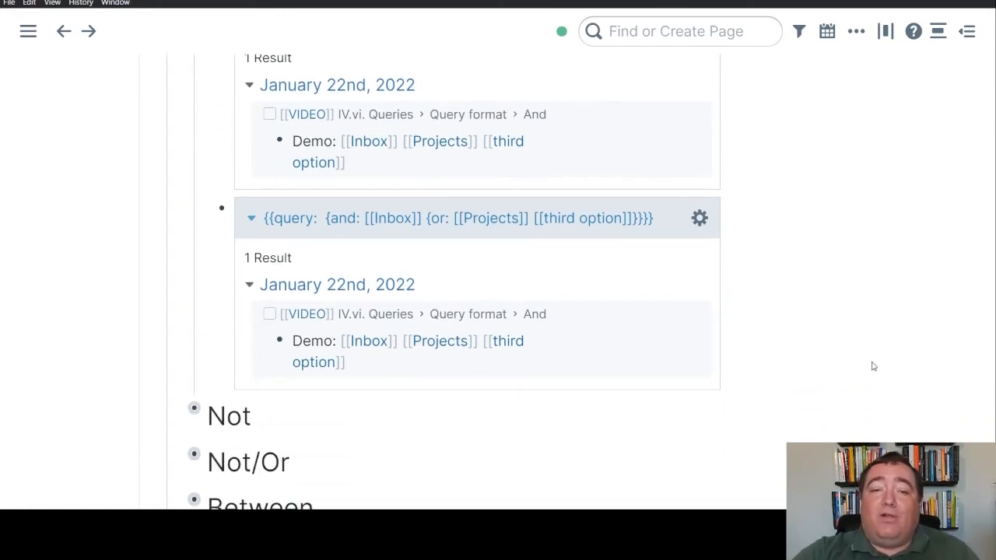
scroll(829, 369, up, 4)
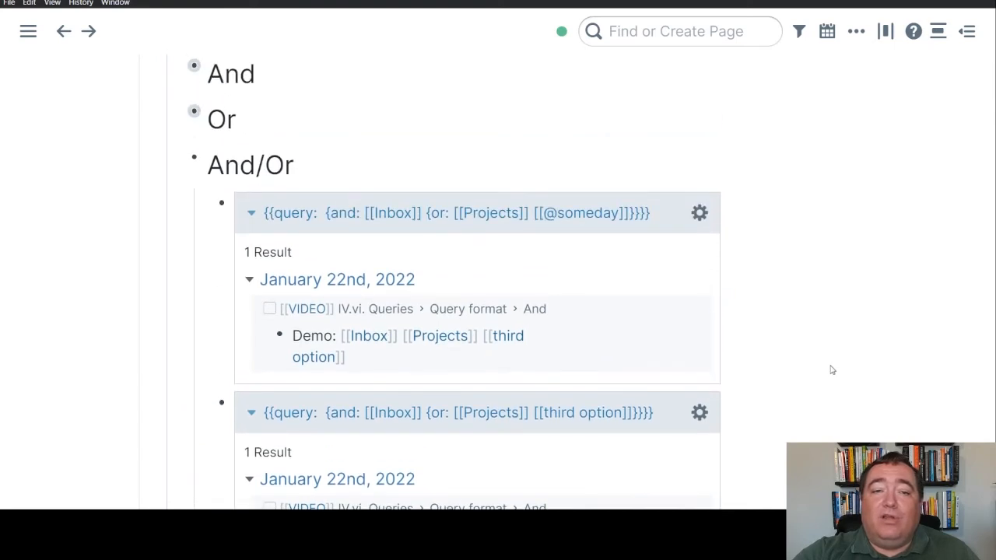
click(180, 111)
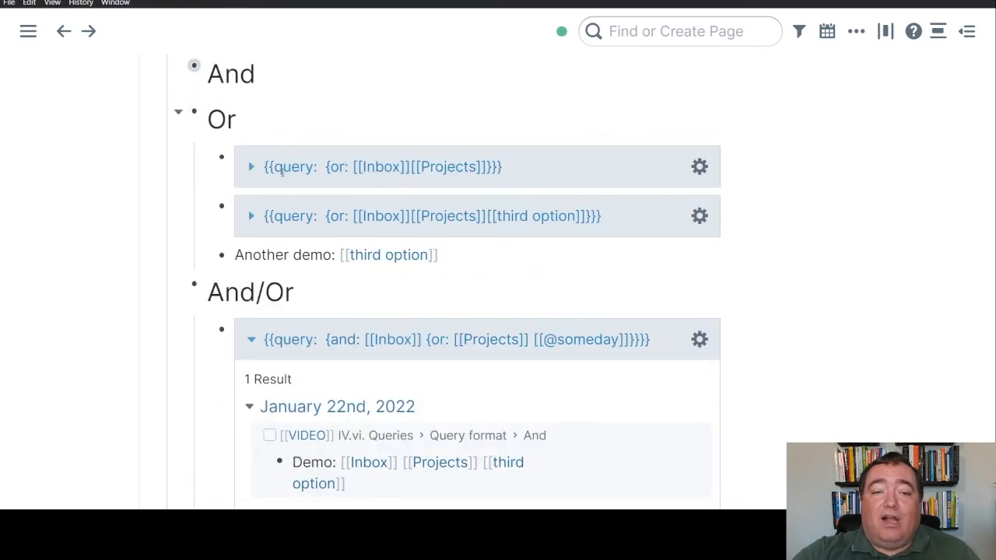
text([[Inb)
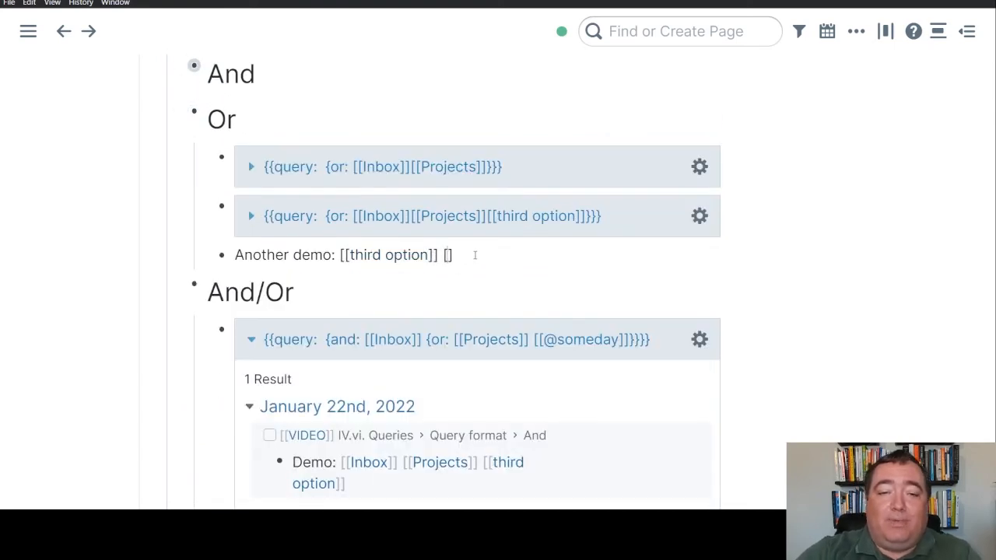
key(Return)
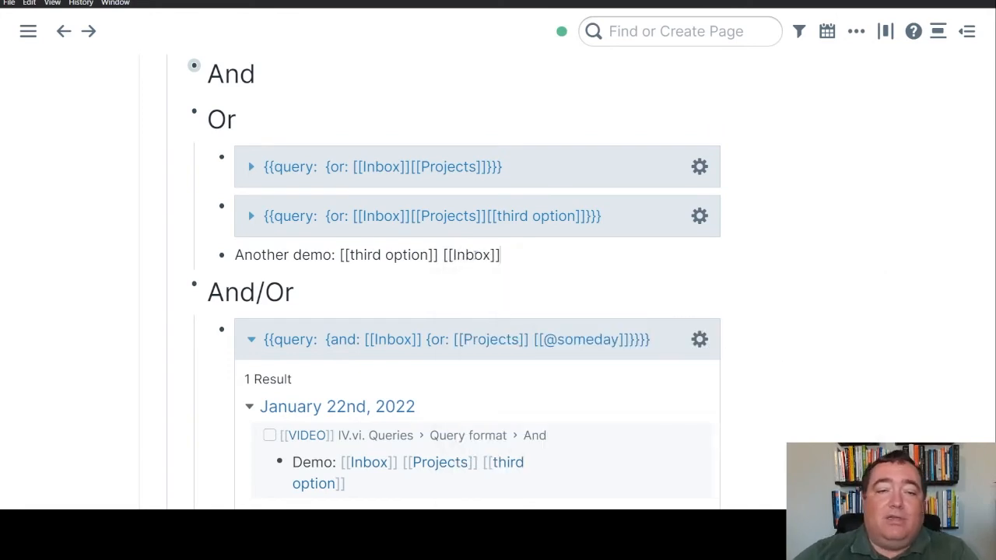
Step: Collapse the Or section and review the results of the And/Or query that includes [[third option]]
scroll(94, 239, up, 1)
click(178, 182)
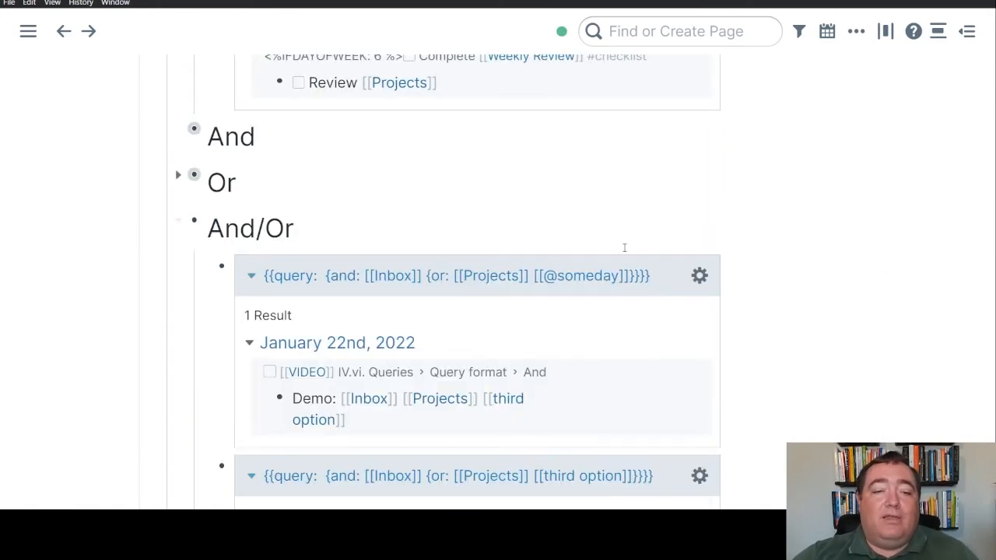
scroll(867, 304, down, 5)
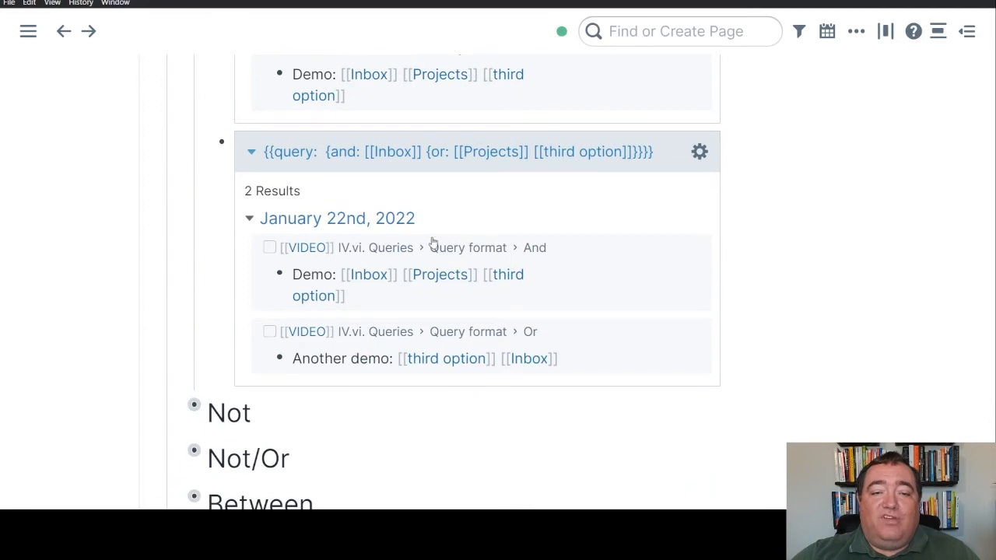
scroll(447, 246, down, 1)
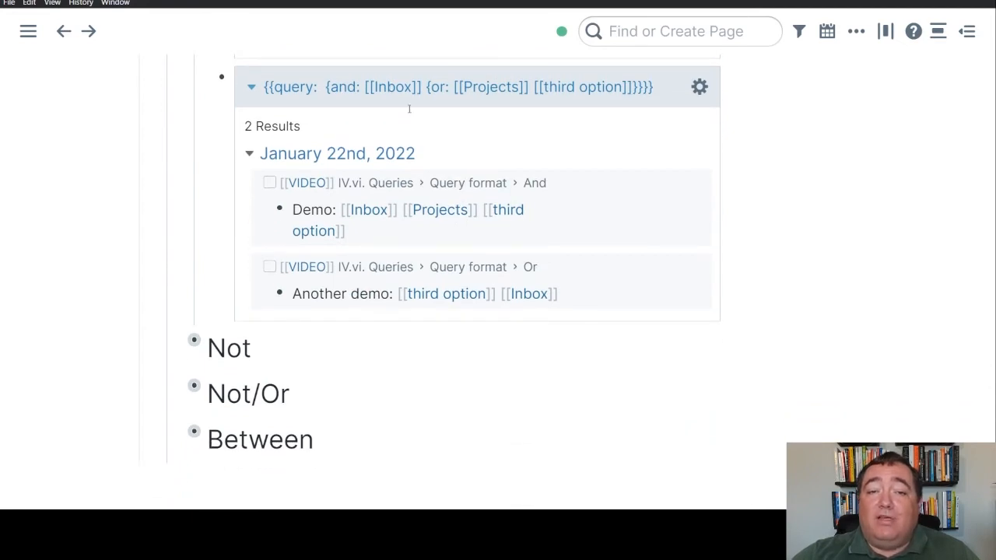
double_click(392, 87)
click(833, 295)
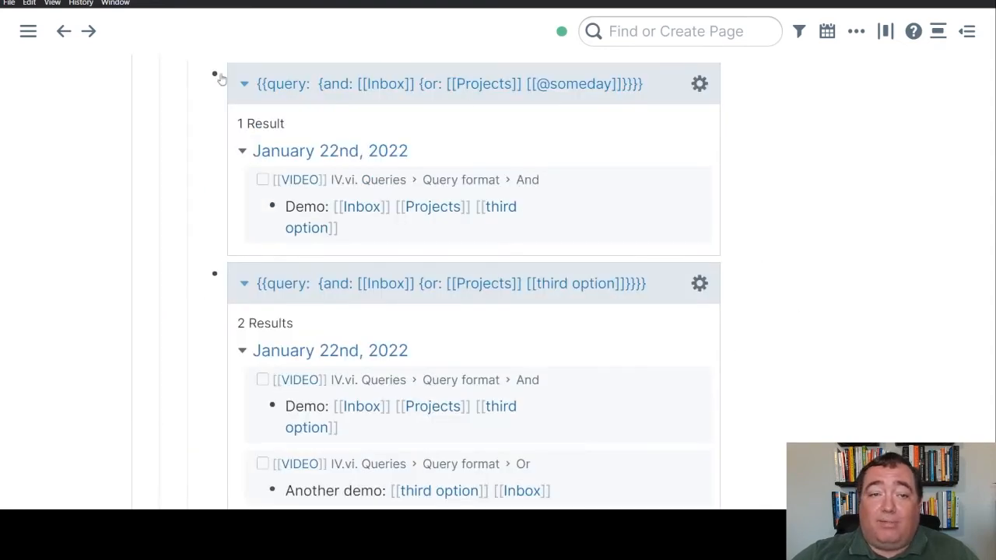
click(244, 83)
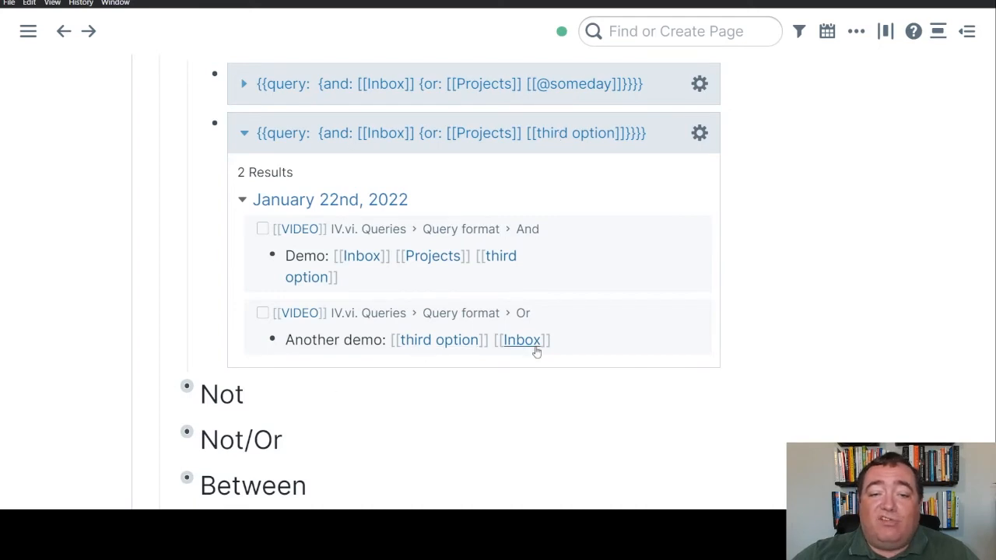
scroll(382, 135, up, 1)
click(382, 135)
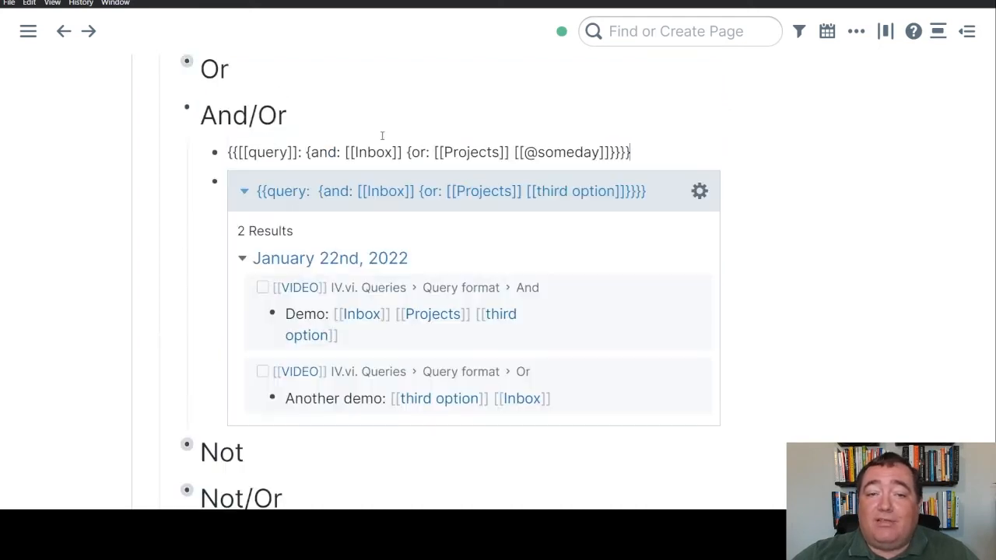
click(827, 285)
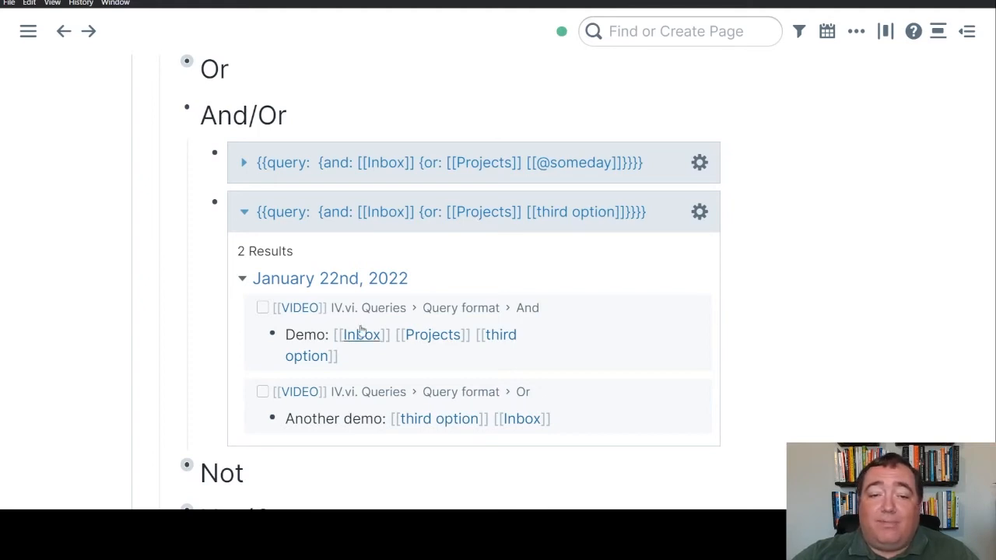
Step: Remove the [[Inbox]] link from the Demo block in the [[third option]] query's results, check the results, and undo the removal
drag(392, 335, 335, 334)
key(BackSpace)
scroll(657, 365, down, 1)
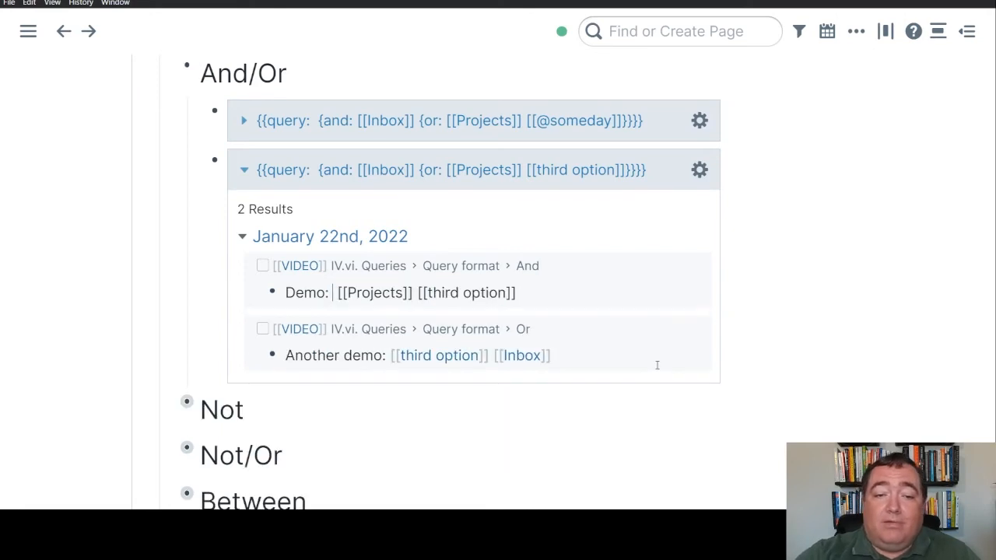
scroll(657, 365, down, 1)
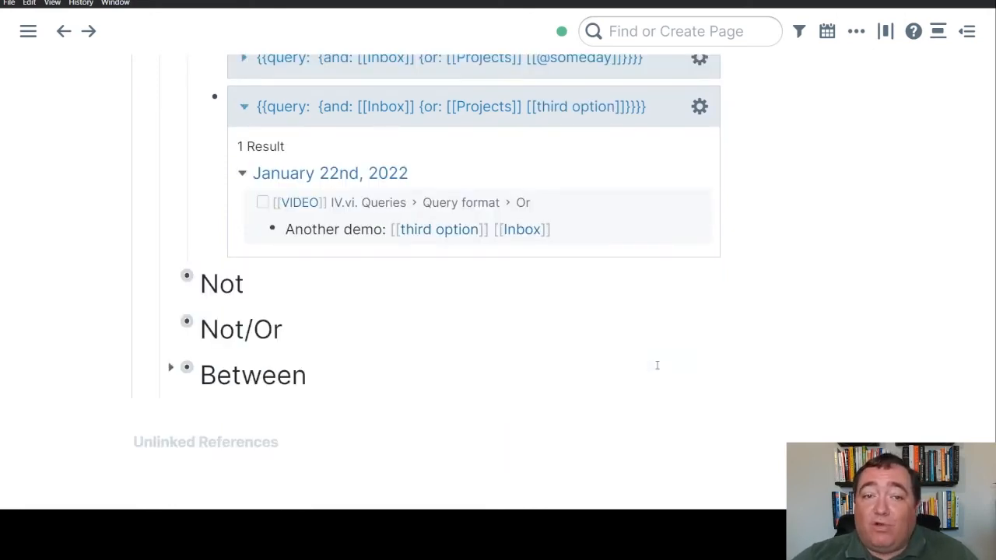
key(ctrl+z)
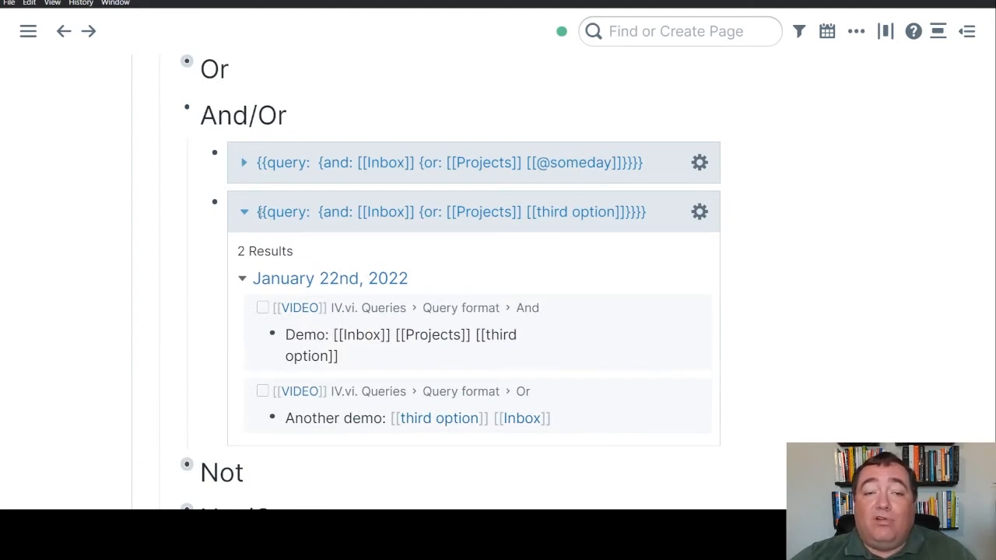
Step: Collapse the [[third option]] query and insert the Query (and or) template in a new block below it
click(244, 213)
key(Down)
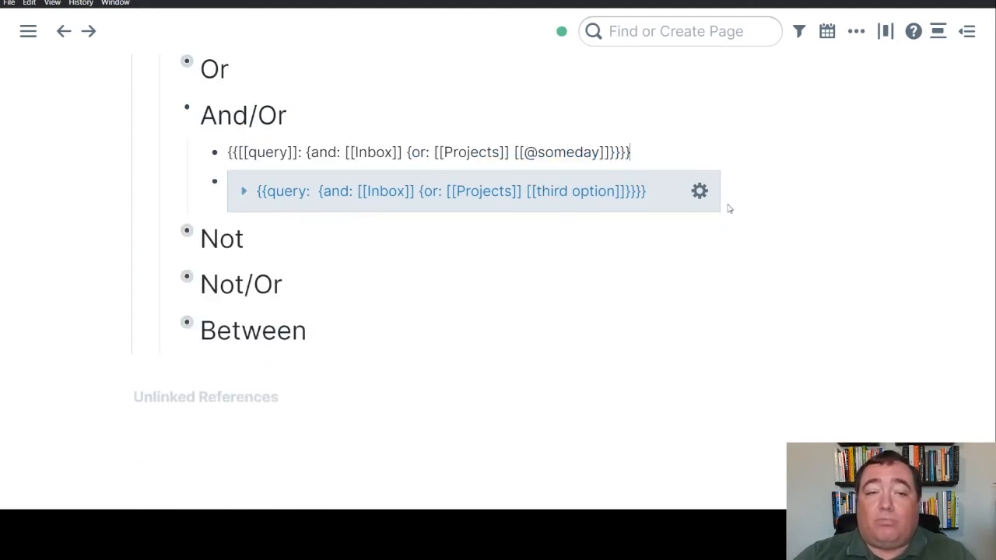
key(Down)
key(Return)
text(/qu)
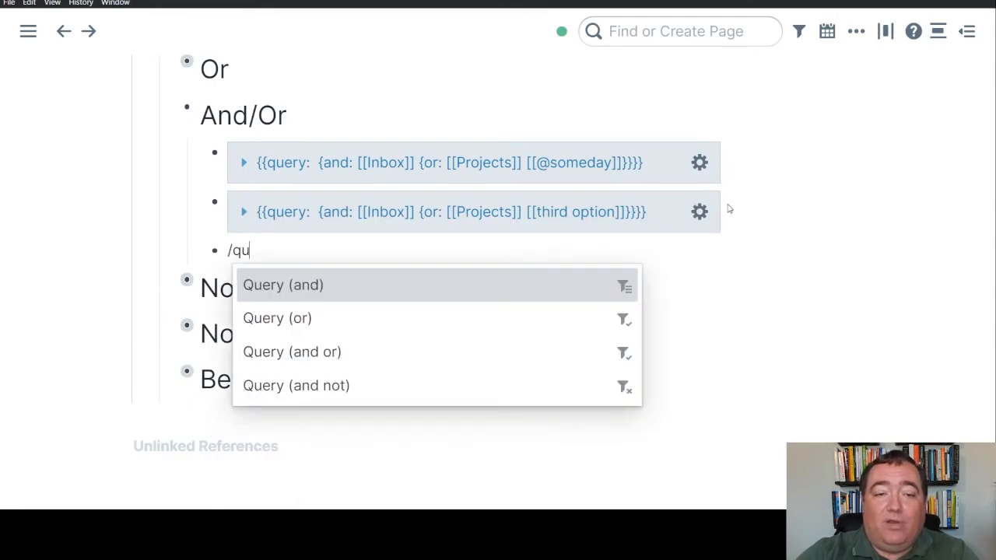
key(Down)
key(Return)
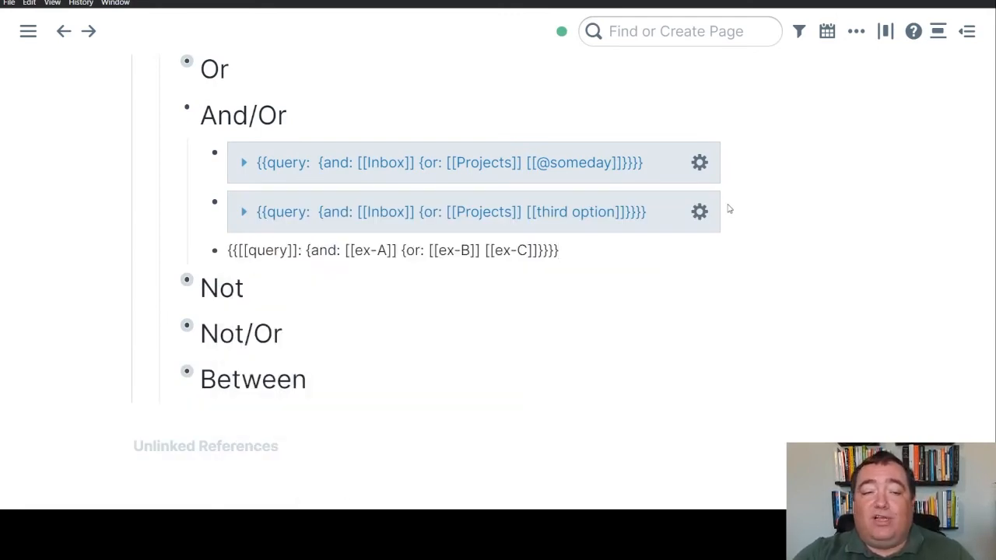
Step: Delete the example query template together with its block below the [[third option]] query
key(ctrl+a)
key(BackSpace)
key(BackSpace)
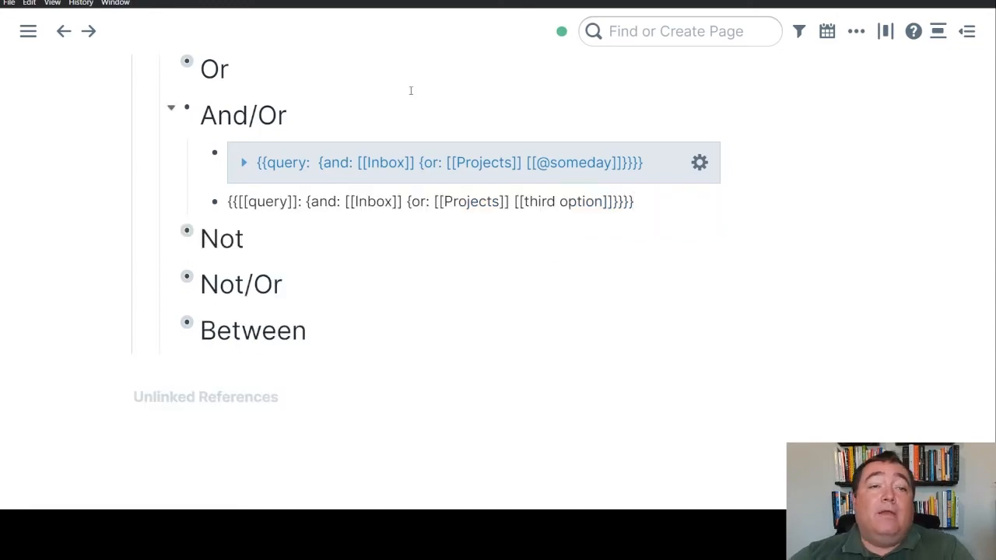
Step: Collapse the And/Or and Basic sections under Query format
click(171, 110)
scroll(54, 182, up, 10)
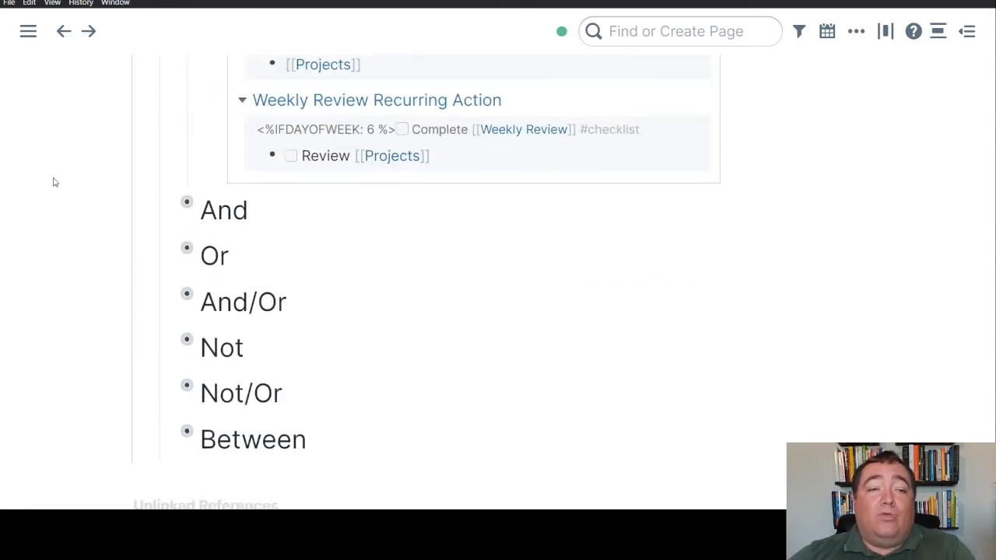
scroll(54, 182, up, 15)
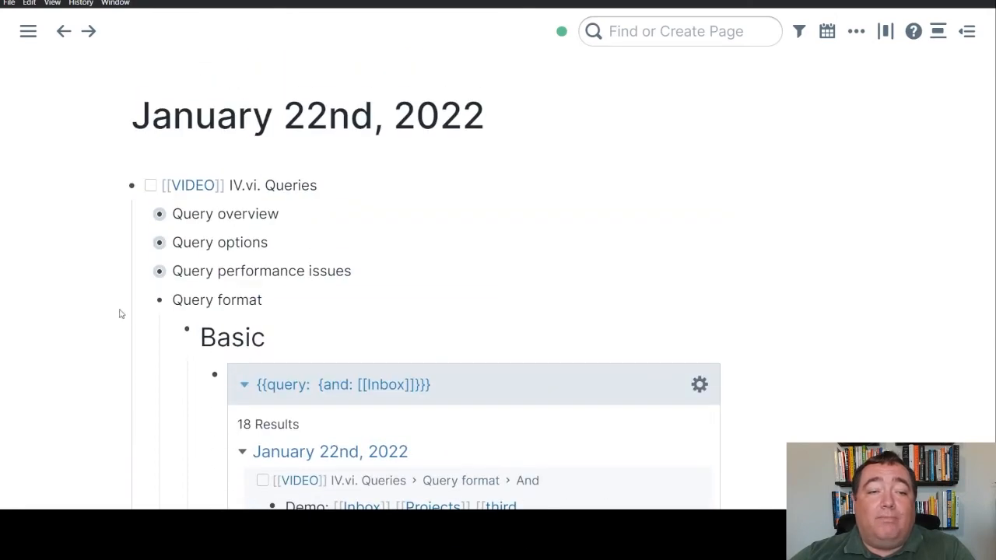
click(174, 337)
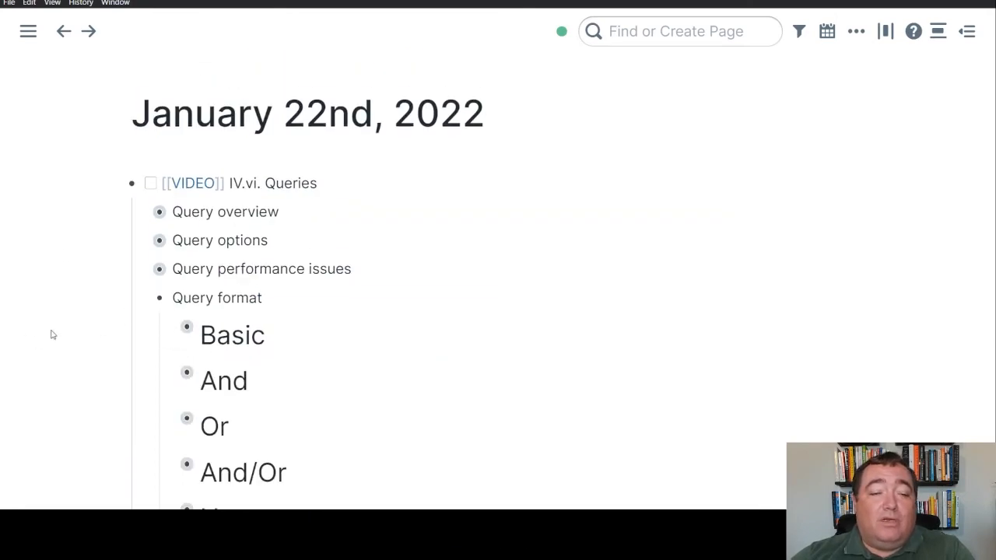
Step: Expand the Not section, open its query for editing, and highlight the and clause and the nested {not: [[Tasks/routine]]} clause
scroll(55, 337, down, 5)
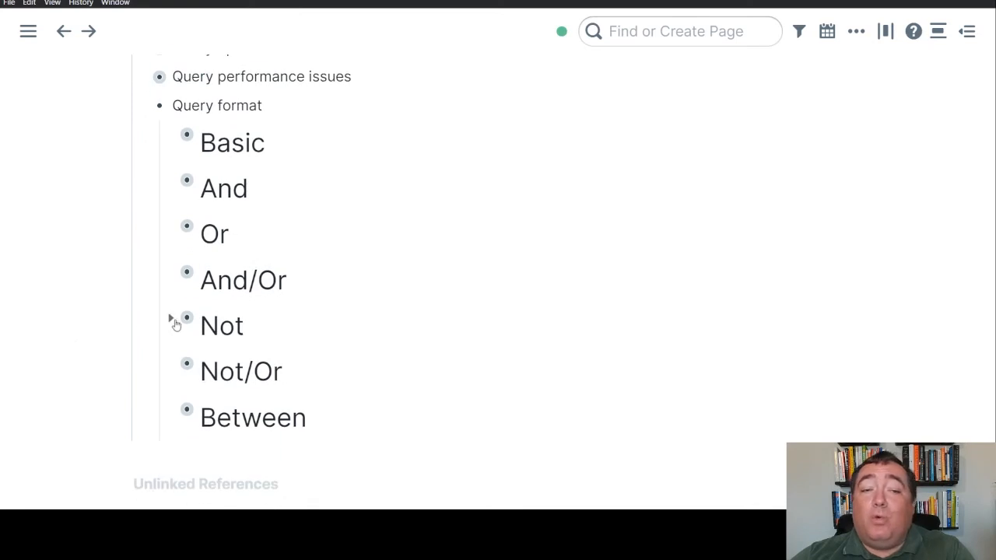
scroll(176, 324, down, 2)
click(173, 260)
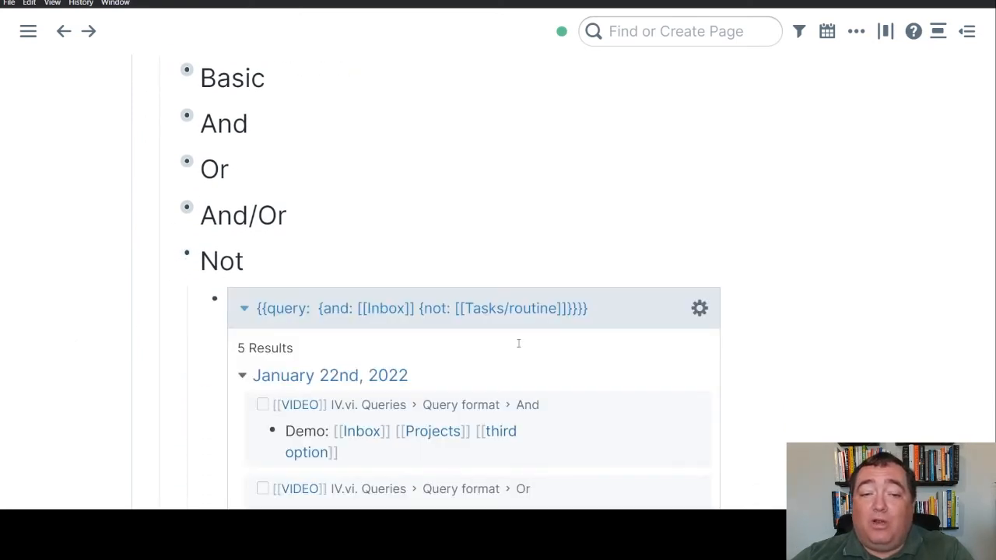
scroll(518, 343, down, 5)
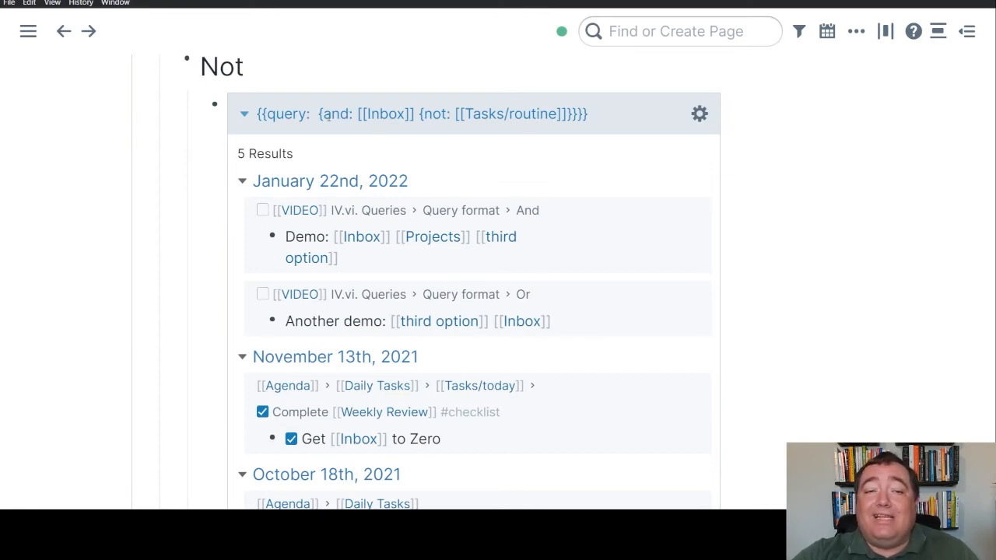
click(600, 112)
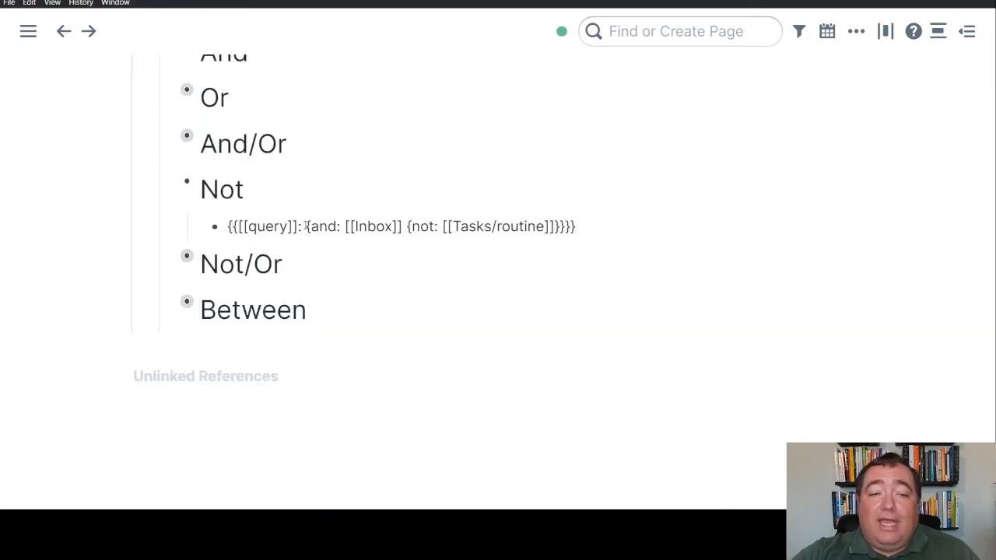
drag(306, 226, 566, 226)
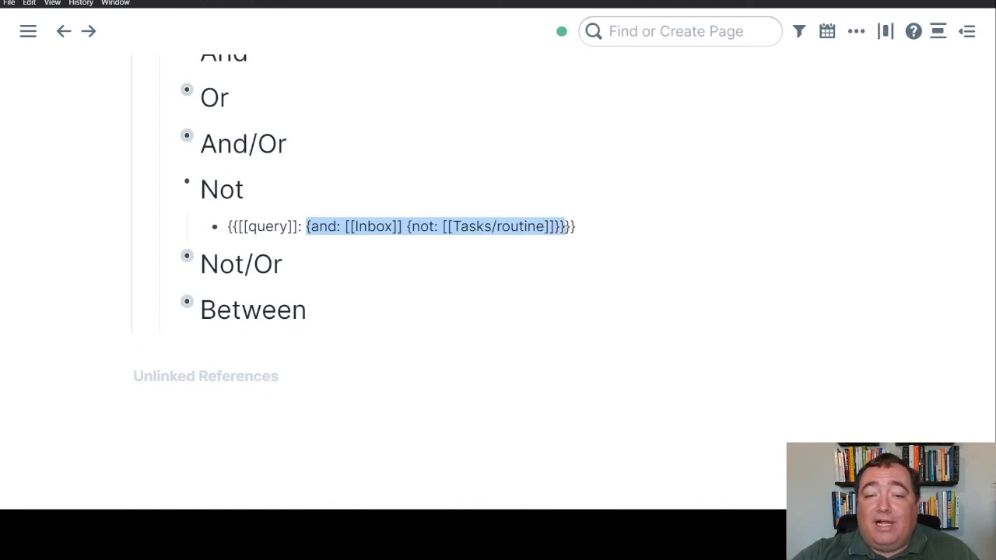
click(404, 226)
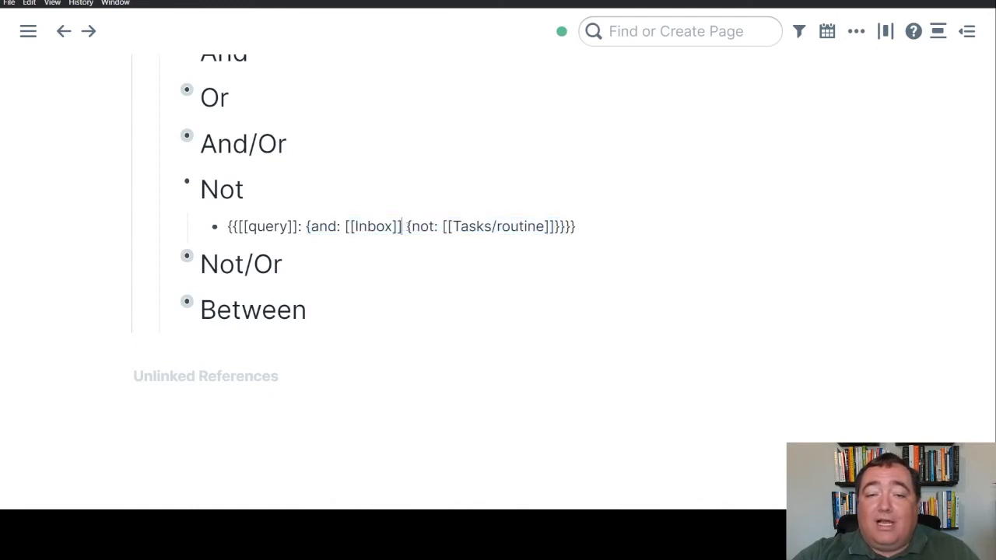
drag(406, 226, 562, 226)
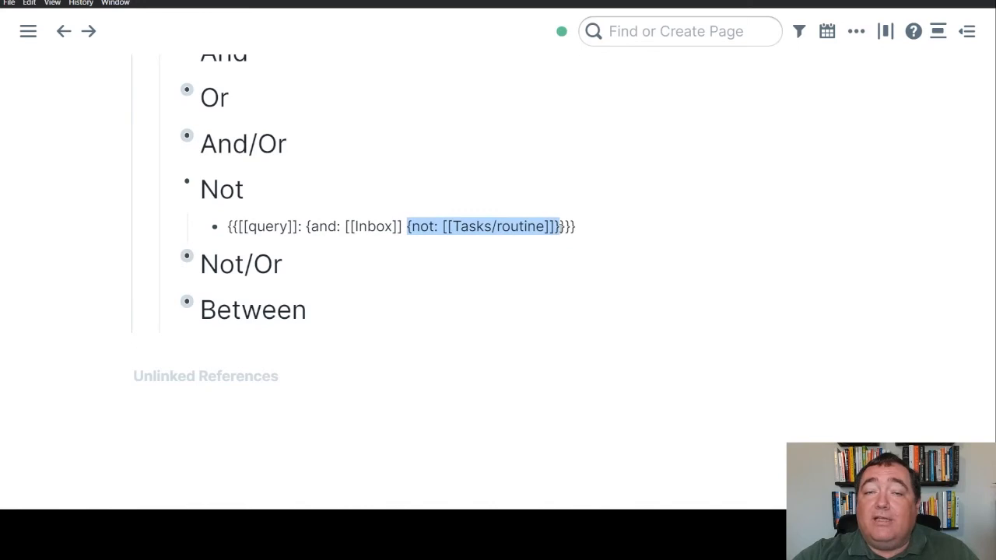
click(605, 226)
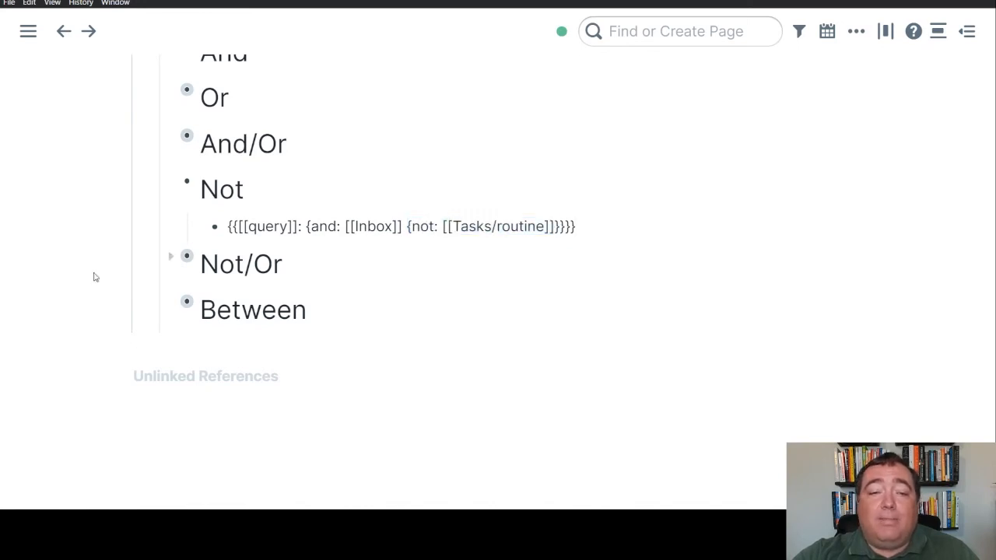
Step: Finish editing the Not query and review its results for [[Inbox]] blocks that exclude [[Tasks/routine]]
click(67, 284)
scroll(386, 112, down, 2)
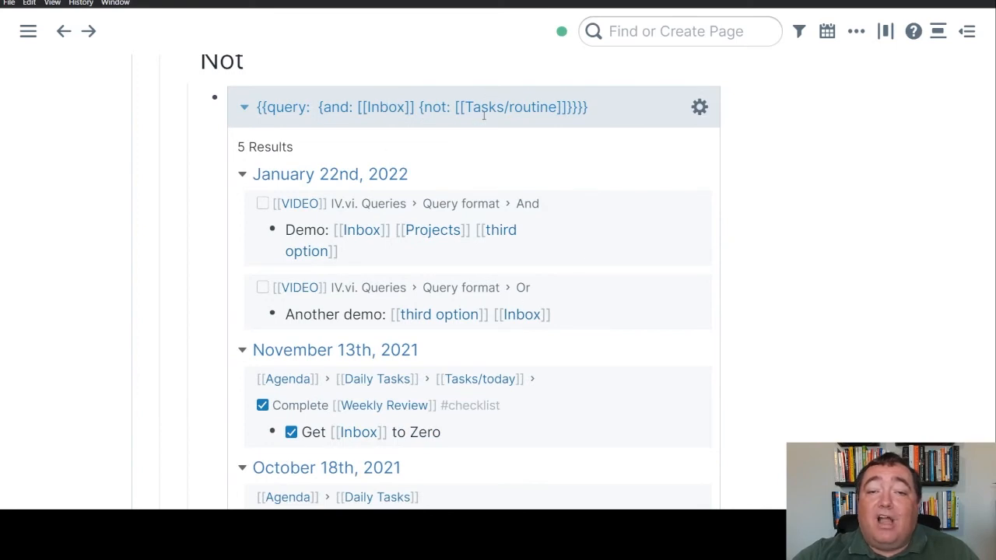
scroll(647, 323, down, 4)
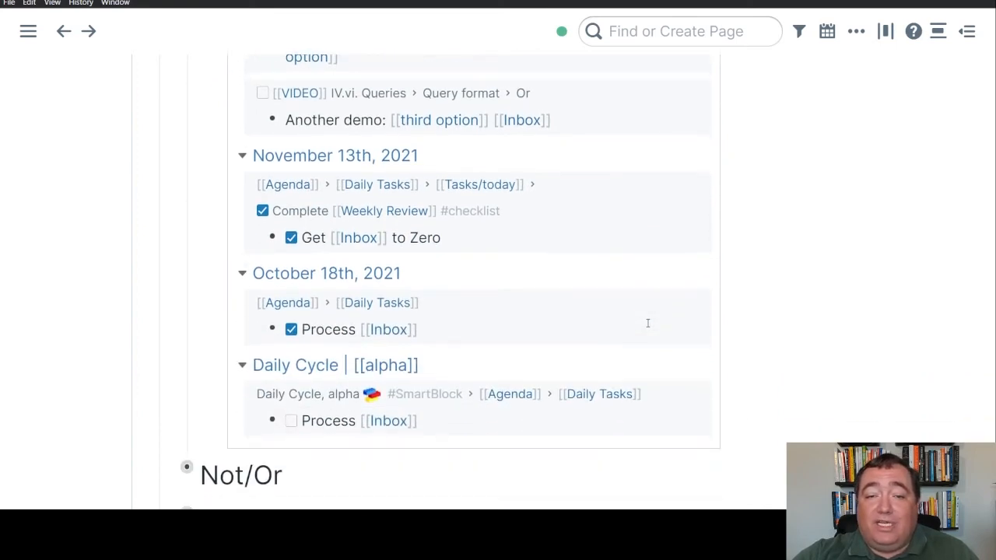
scroll(647, 323, up, 4)
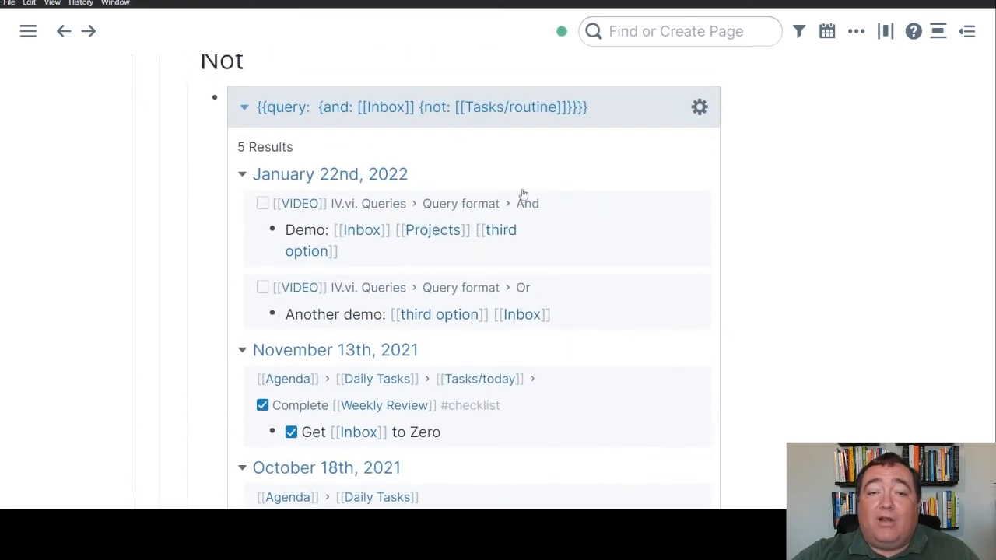
click(635, 110)
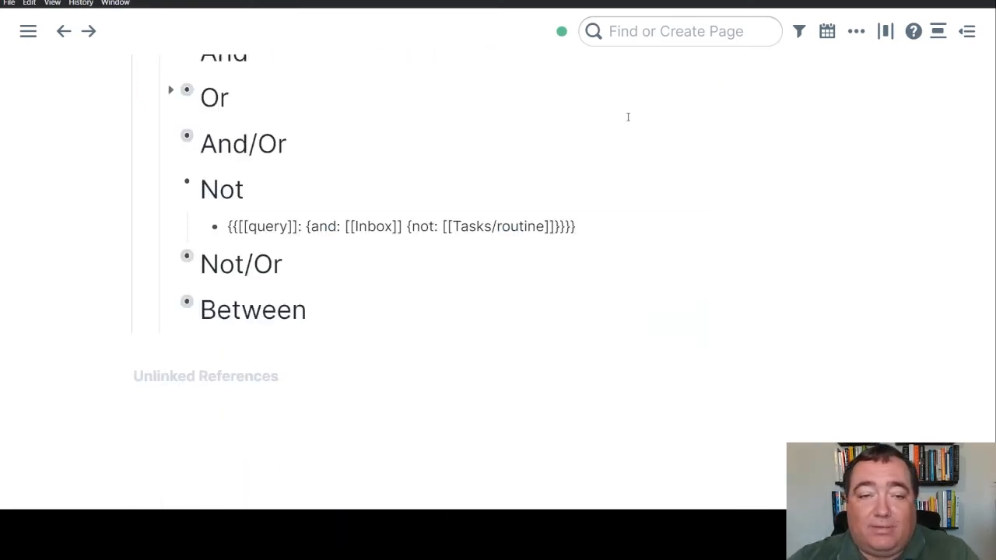
key(Escape)
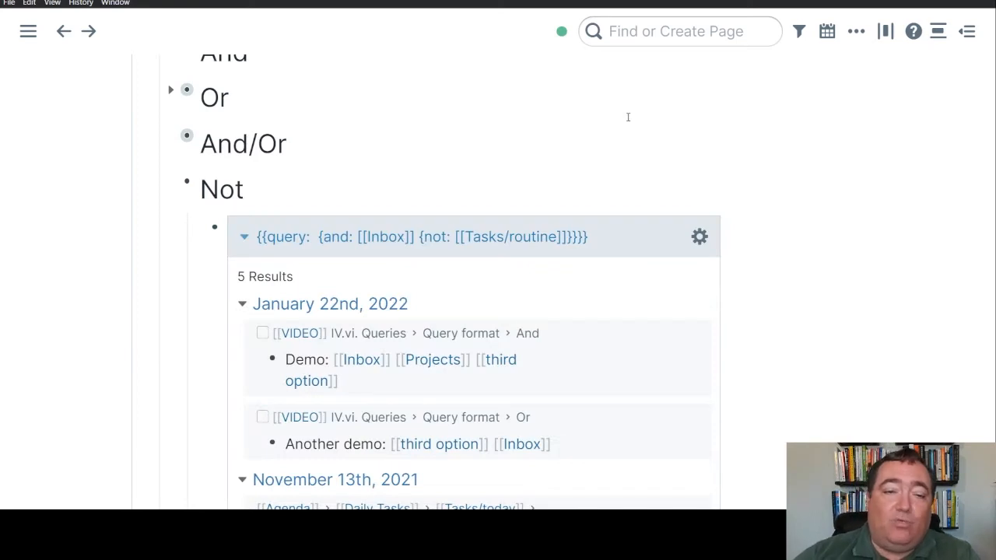
Step: Collapse the Not query and create the query {{[[query]]: {and: [[Inbox]]}}} in a new block below it
click(244, 237)
click(269, 277)
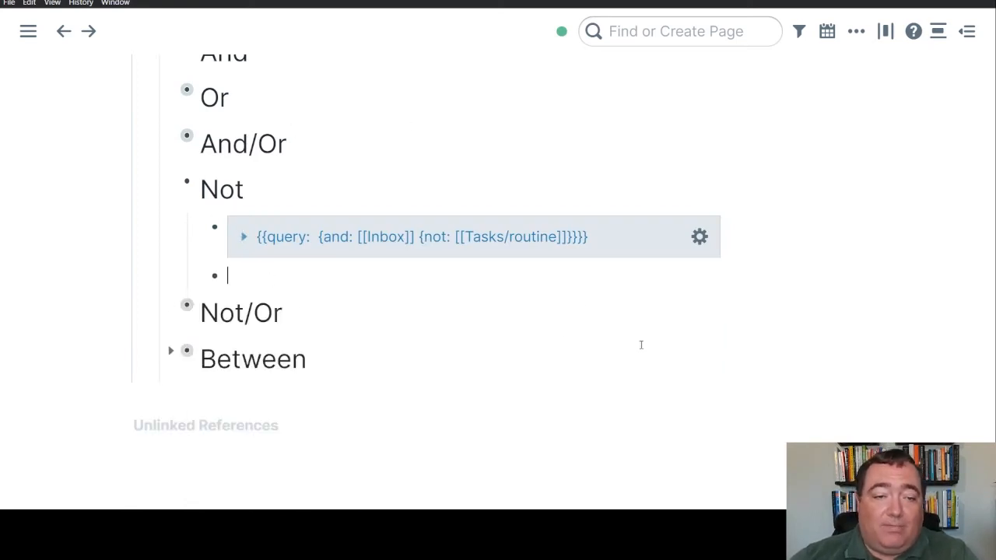
text({{[[)
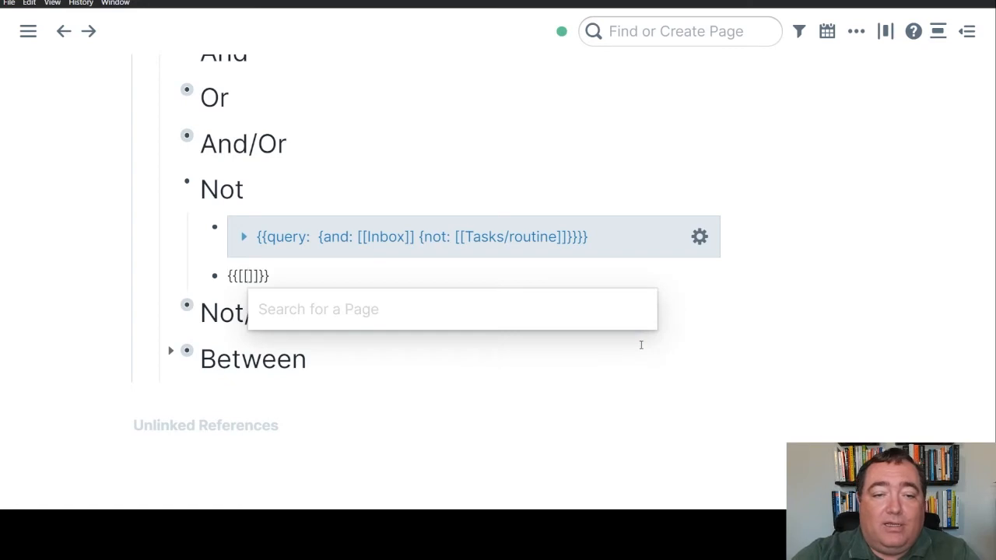
text(qu)
key(Return)
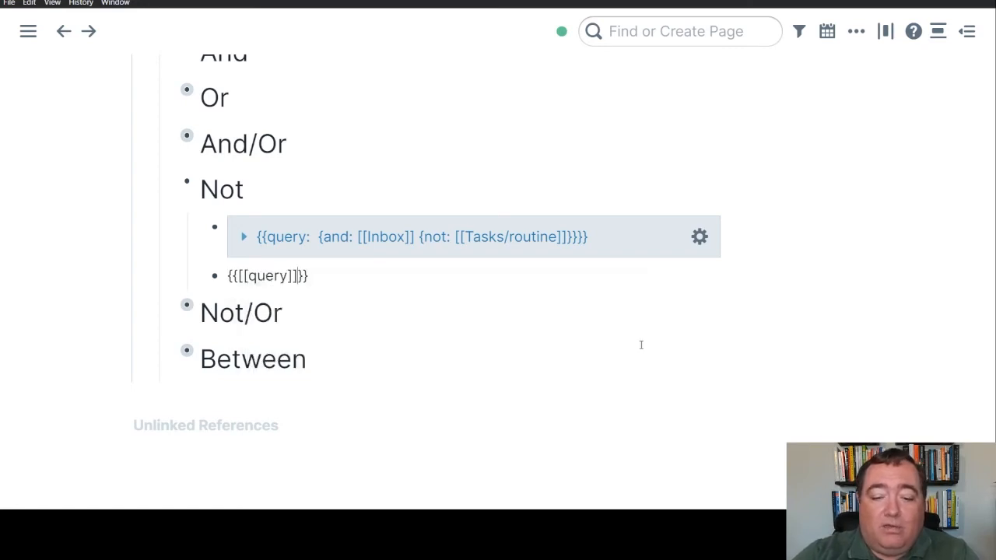
text(: {and)
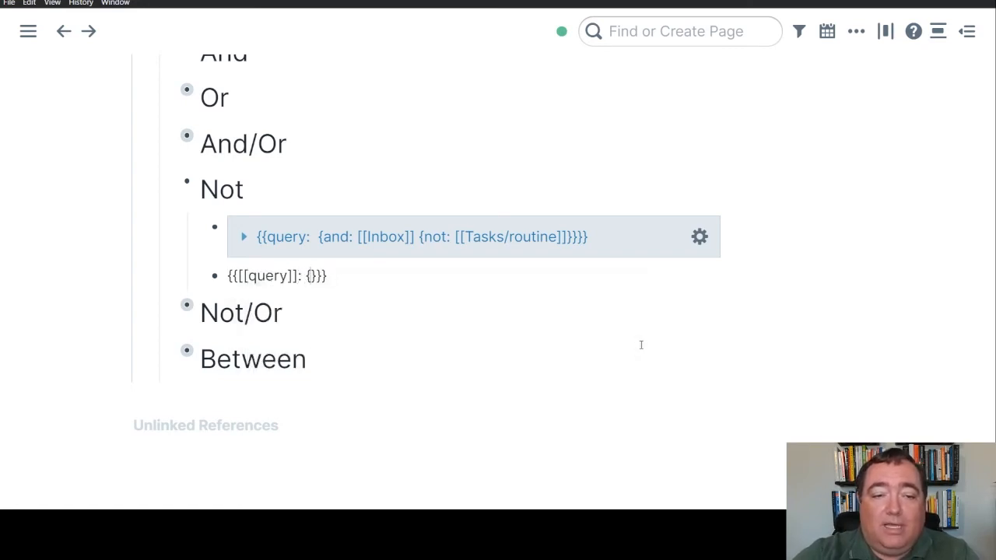
text(: [[Inb)
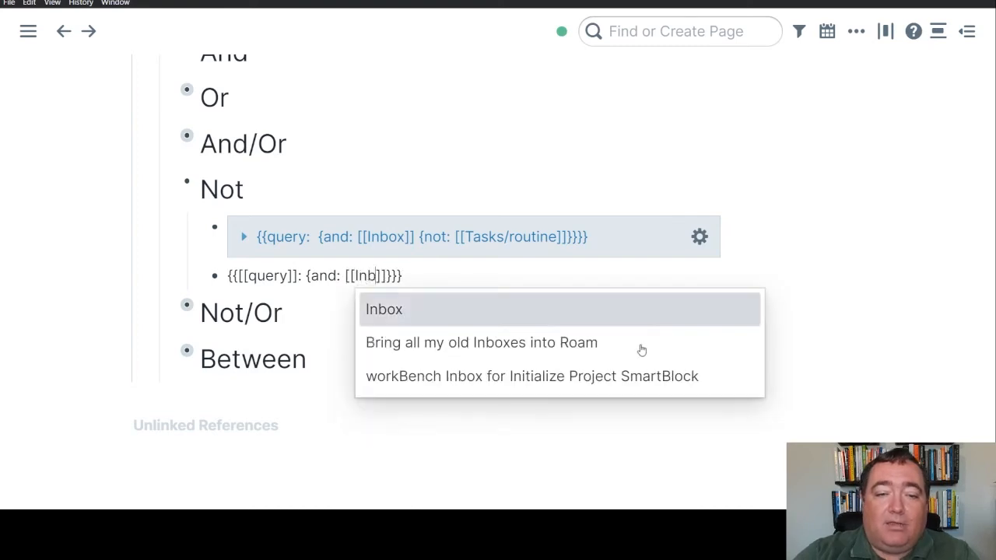
key(Return)
key(Escape)
key(Escape)
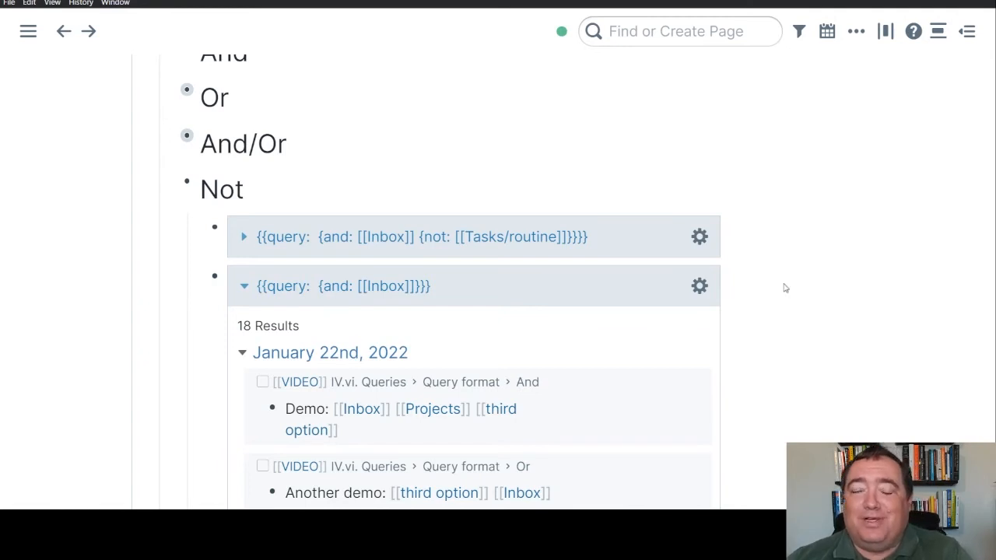
Step: Review the results of the {and: [[Inbox]]} query, checking which blocks sit under [[Tasks/routine]]
scroll(783, 285, down, 1)
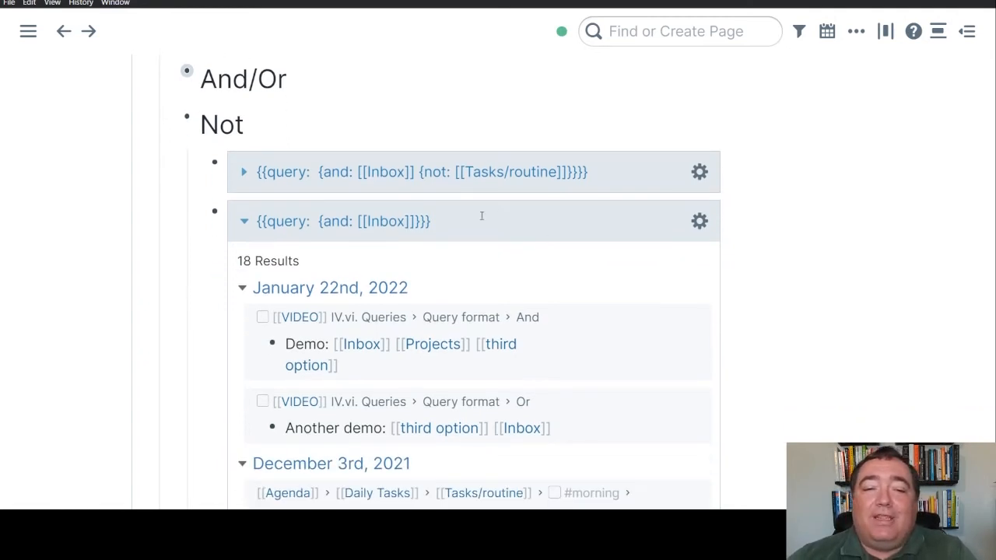
click(482, 215)
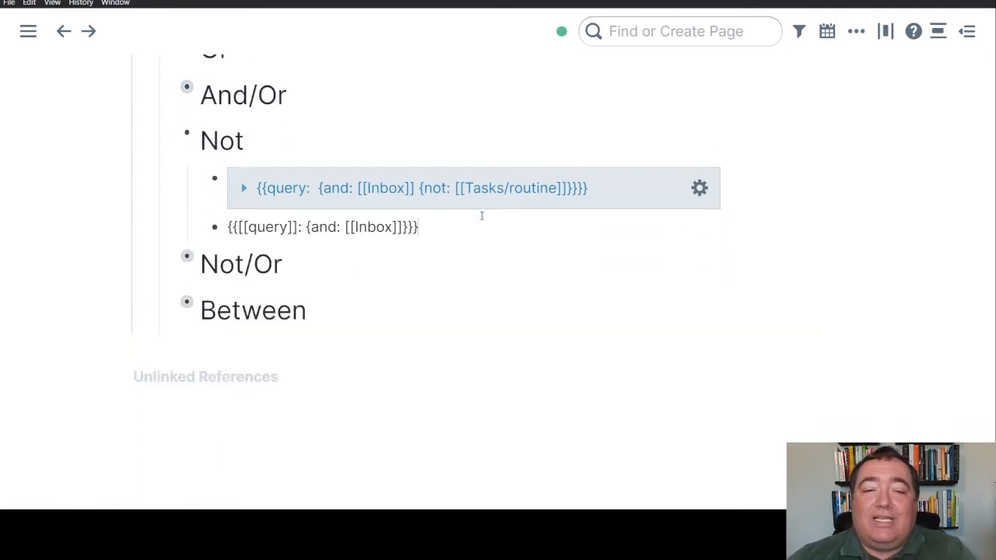
click(821, 278)
scroll(503, 314, down, 3)
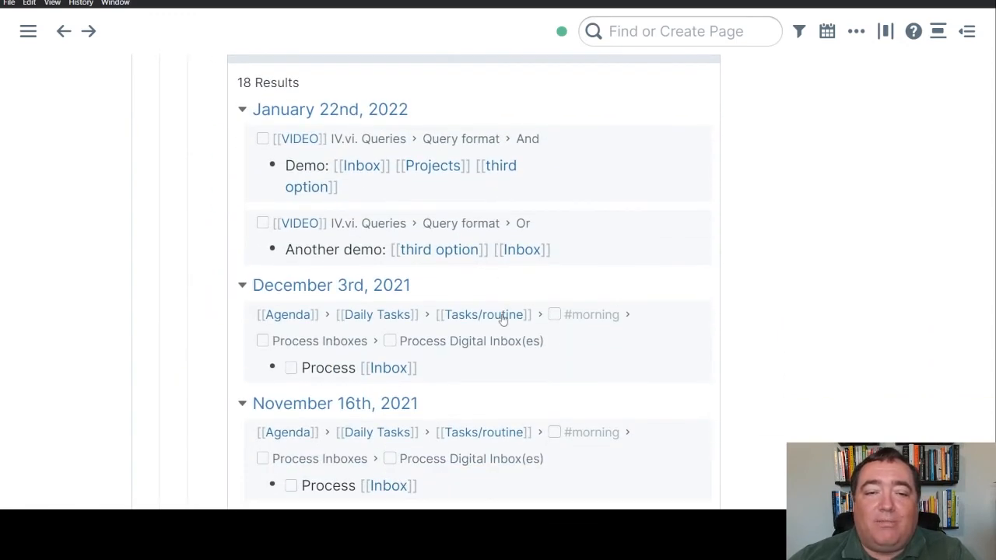
scroll(503, 314, down, 3)
scroll(629, 256, up, 4)
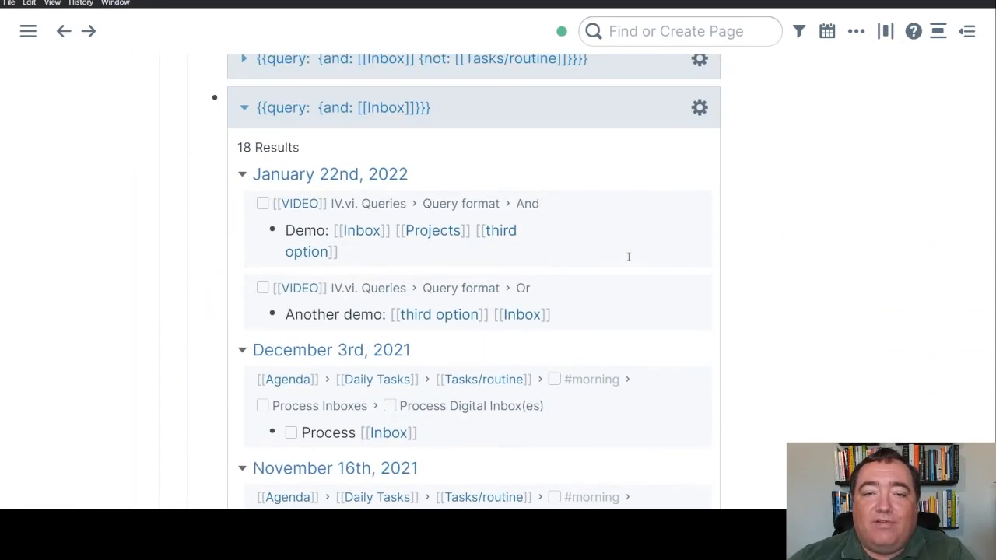
scroll(483, 264, down, 2)
scroll(483, 252, down, 1)
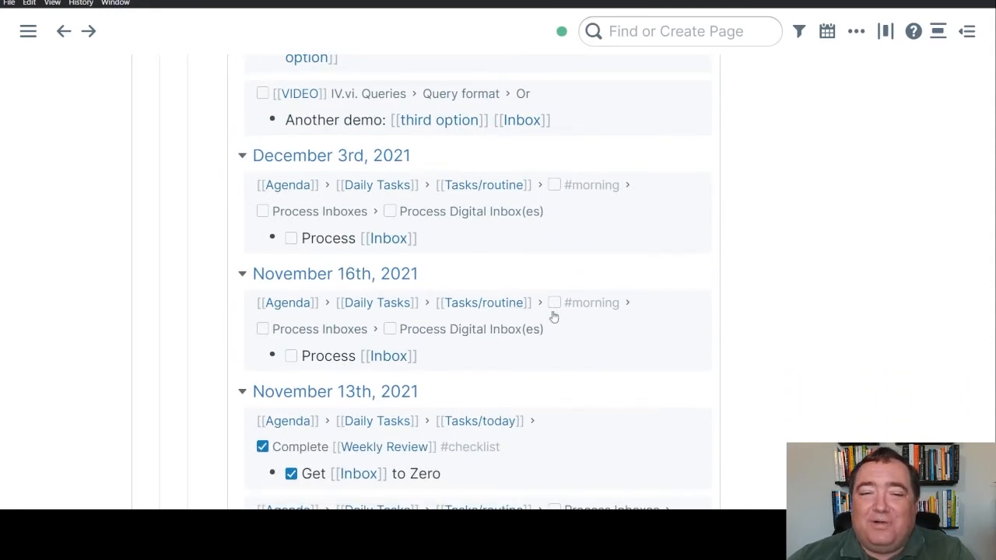
scroll(551, 315, down, 2)
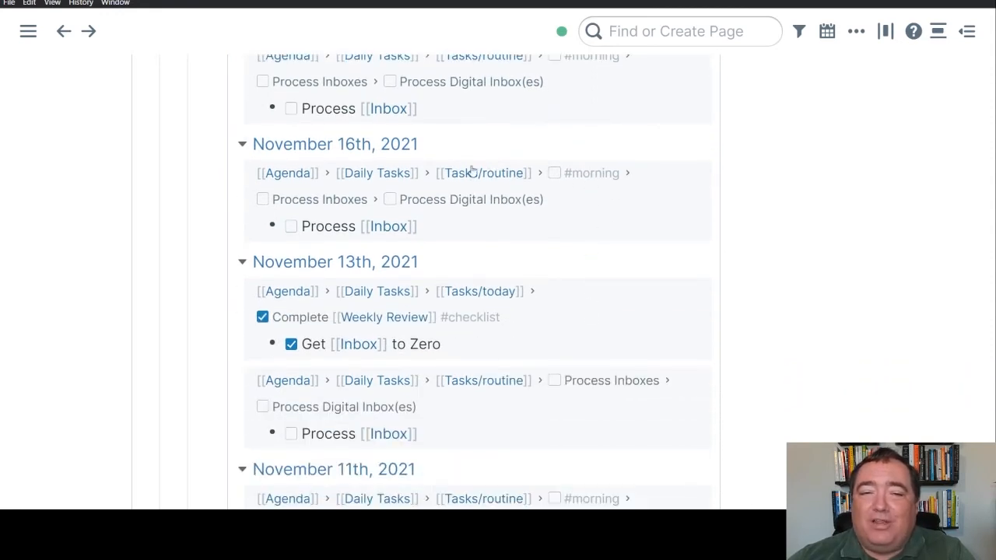
scroll(503, 295, down, 1)
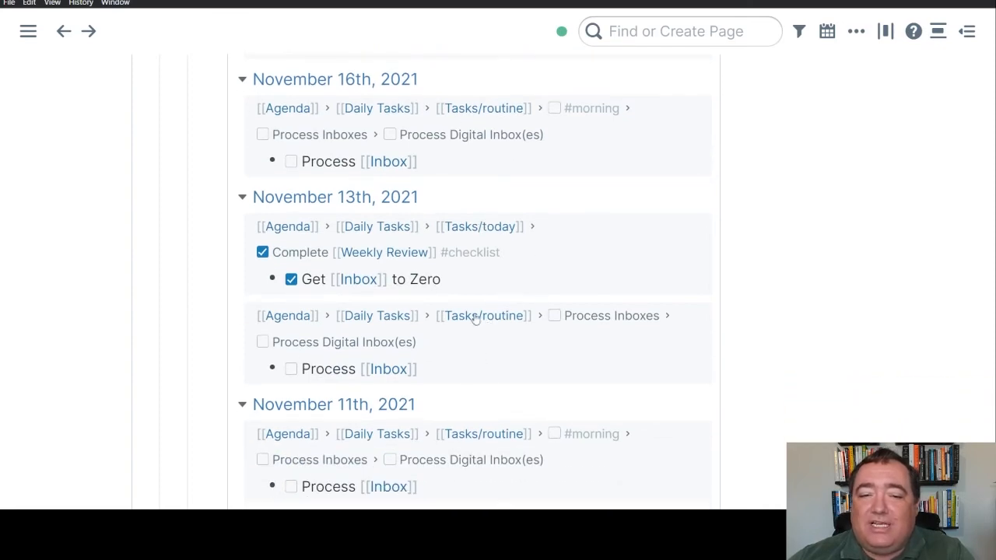
scroll(506, 374, down, 2)
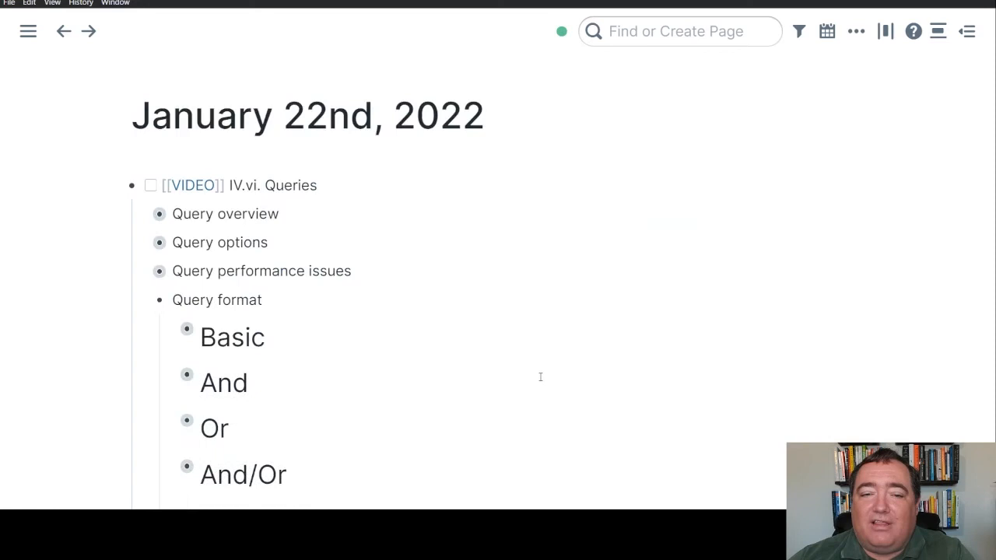
scroll(540, 377, down, 6)
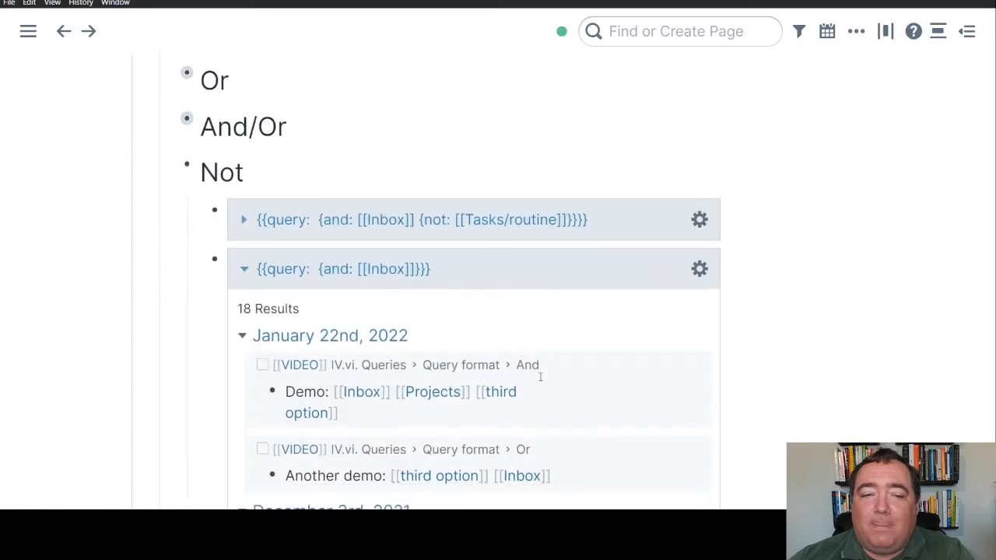
Step: Add the nested clause {not: [[Tasks/routine]]} after [[Inbox]] in the second query and finish editing the block
click(614, 278)
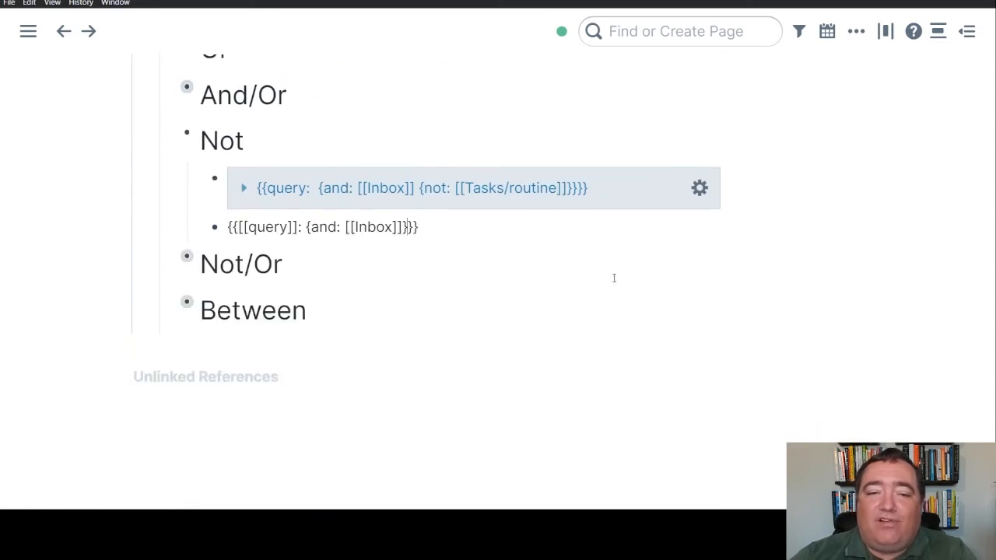
text({)
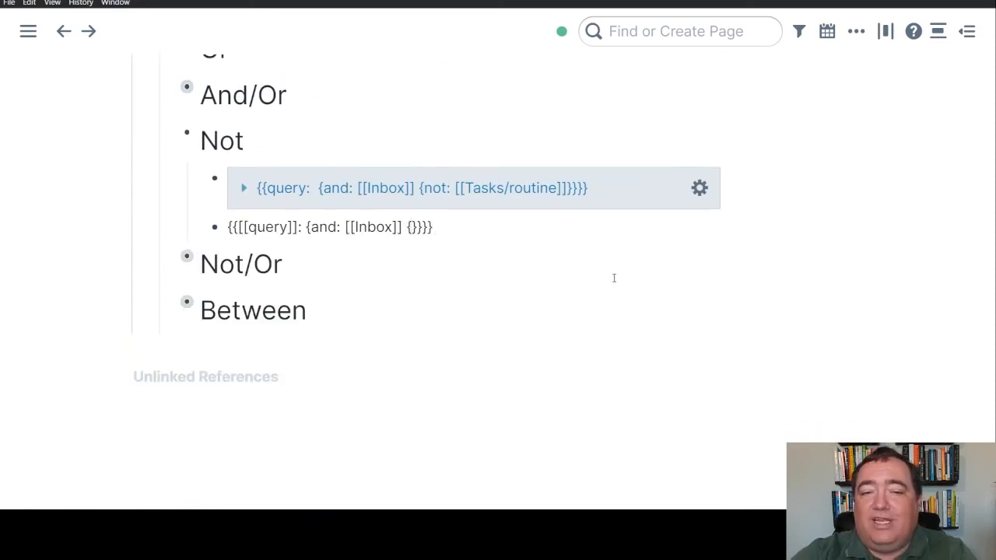
text(not)
text(: [[Tasks)
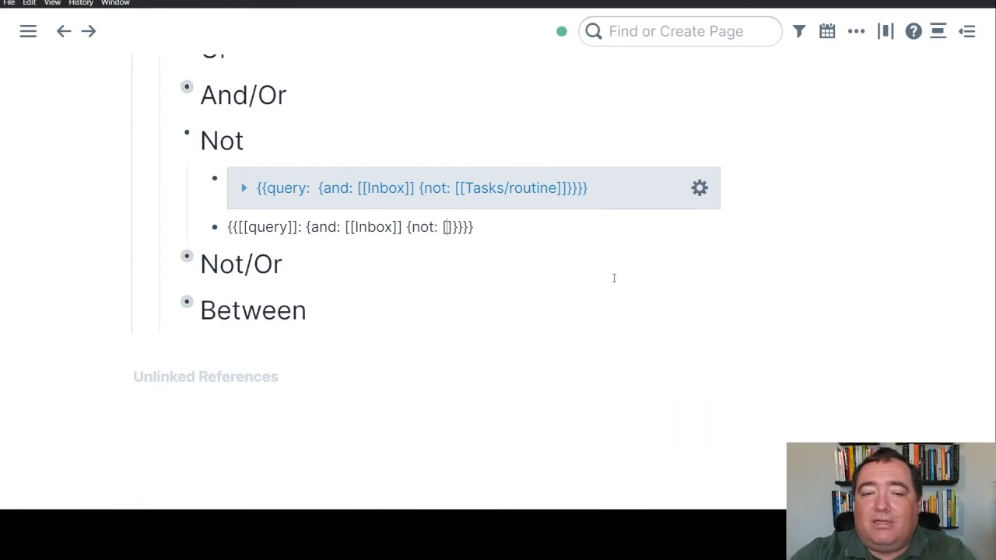
key(Down)
key(Down)
key(Return)
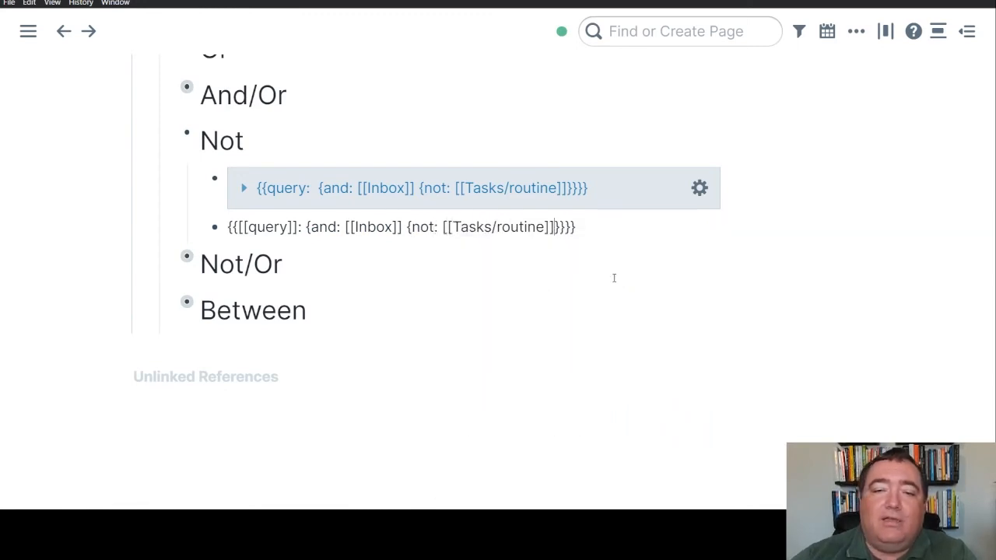
click(783, 236)
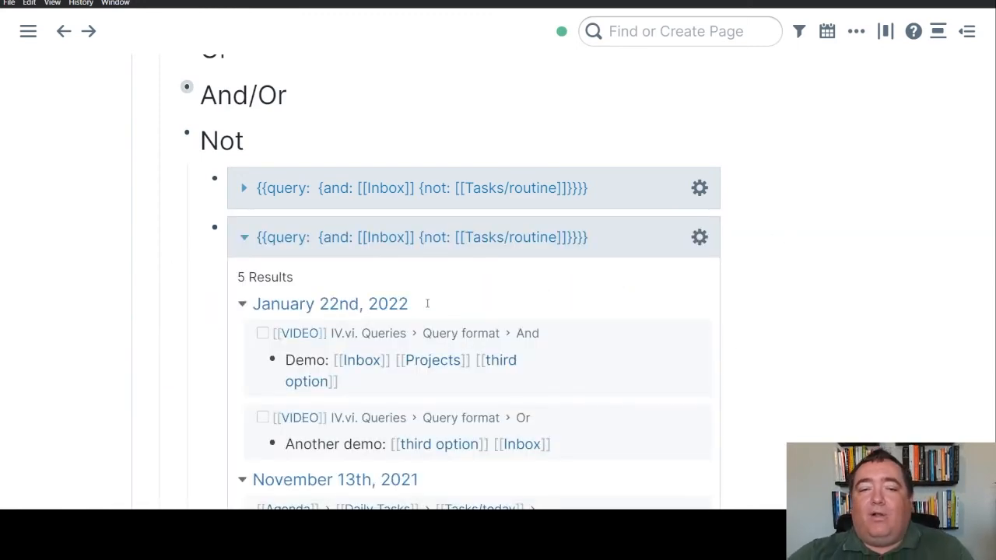
Step: Briefly check the original Not query against the new one, and collapse the new query and the Not section
click(318, 278)
click(814, 349)
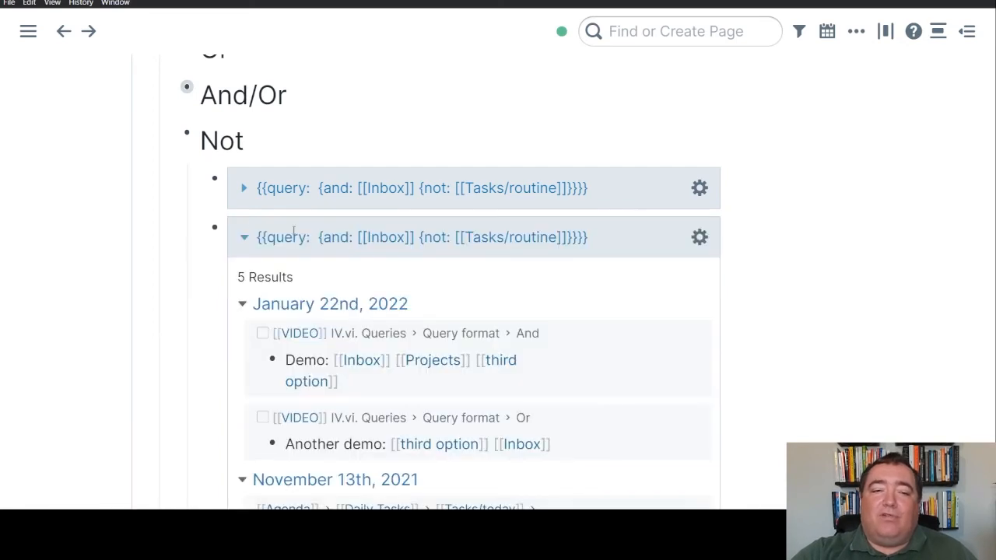
click(244, 189)
click(243, 199)
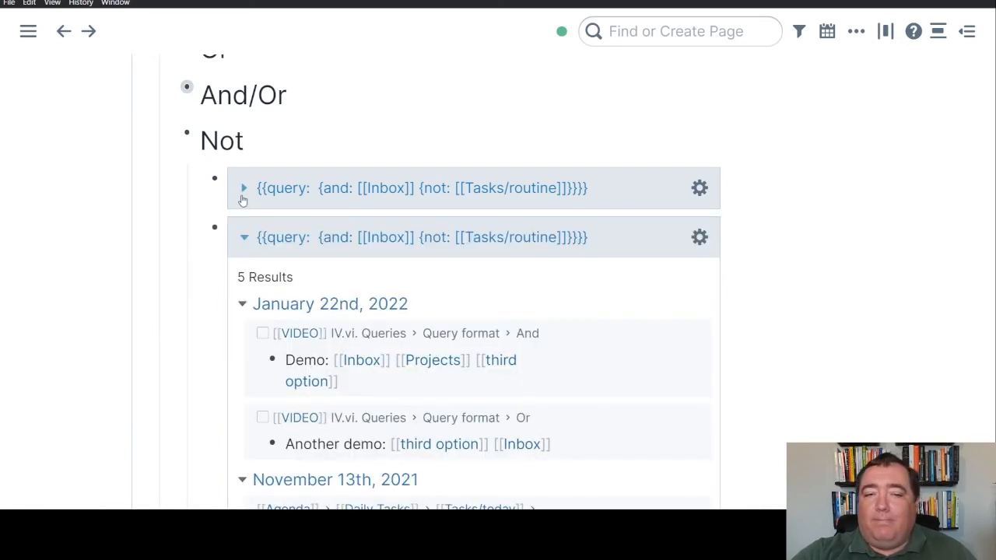
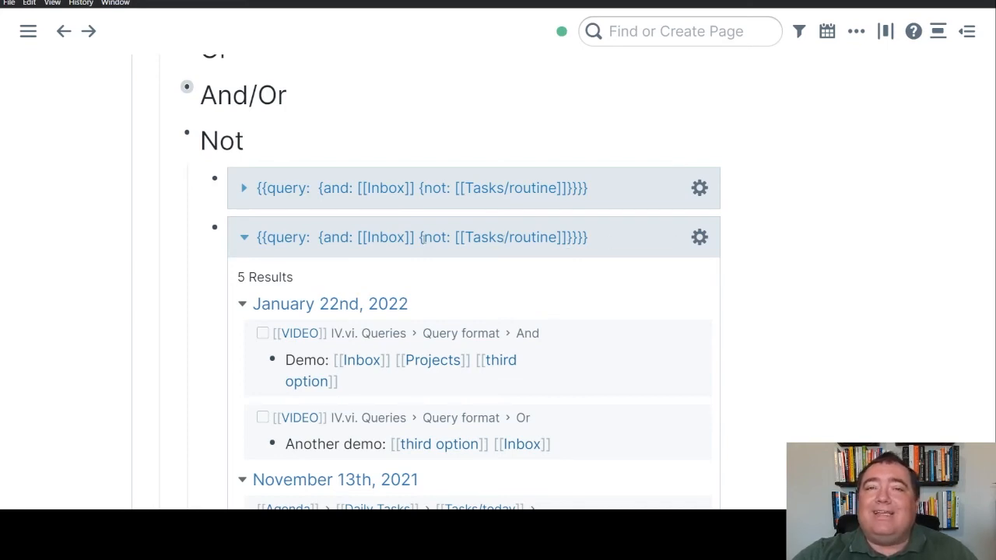
click(245, 240)
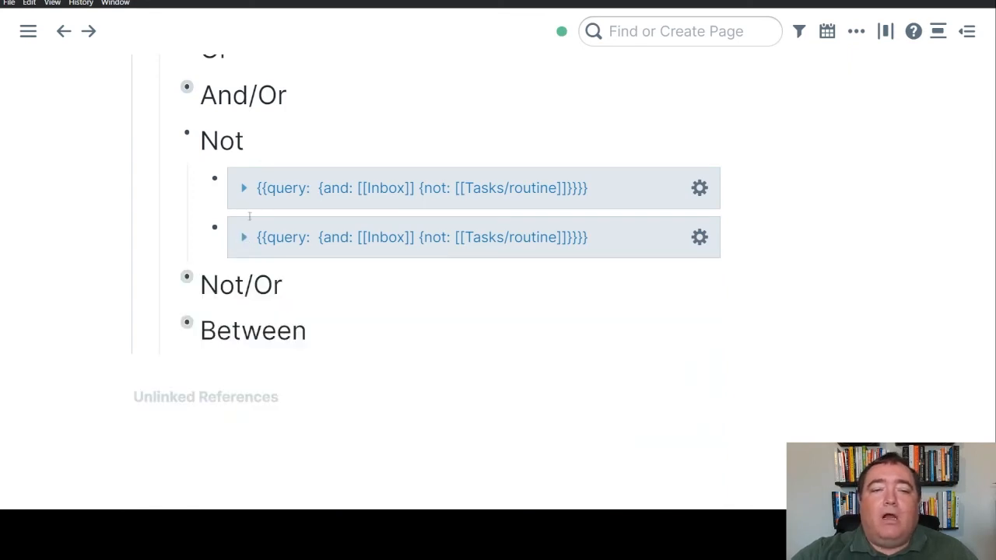
click(168, 135)
Step: Expand the Not/Or section and review its query for [[Inbox]] blocks that exclude [[Tasks/routine]] or [[Tasks/today]]
click(300, 265)
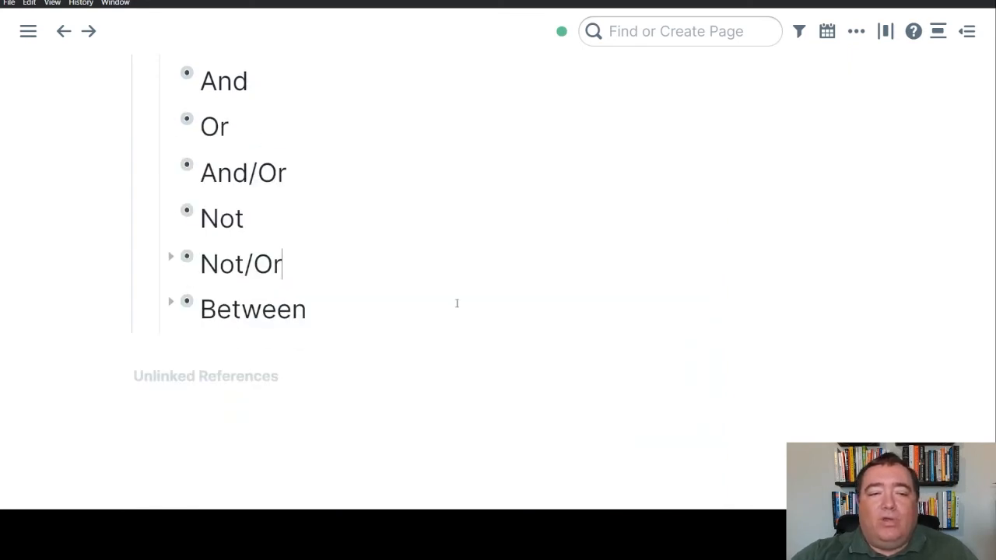
key(ctrl+Down)
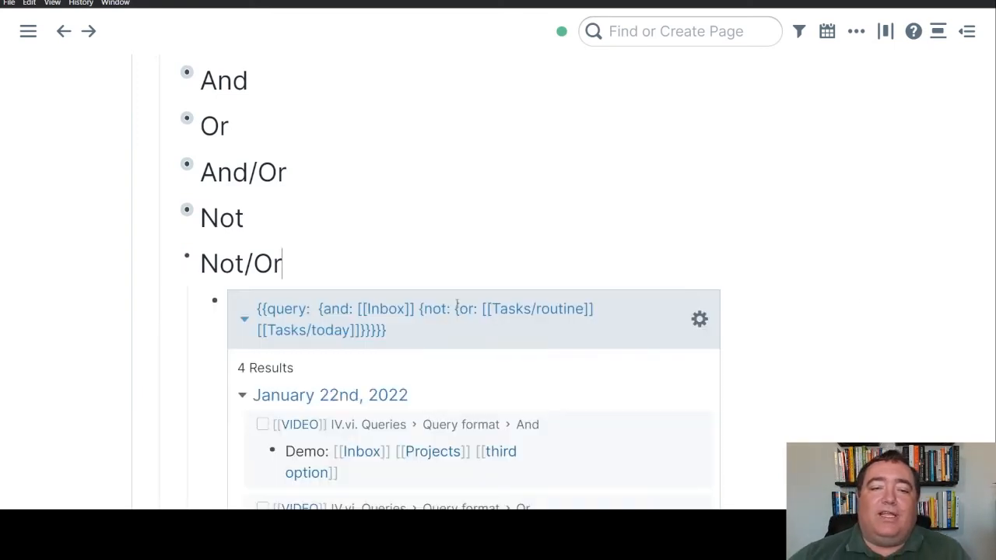
scroll(76, 277, down, 1)
scroll(76, 278, down, 4)
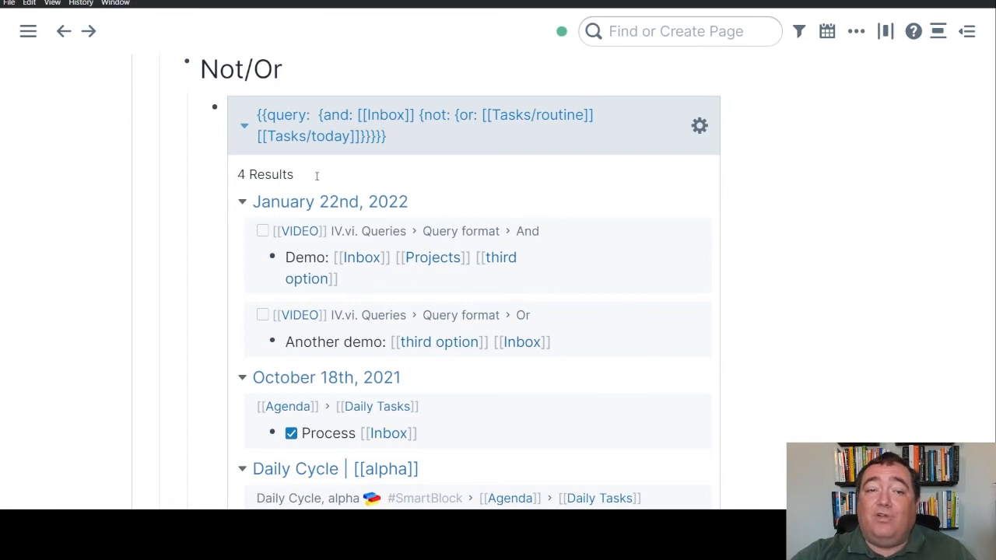
scroll(526, 197, up, 4)
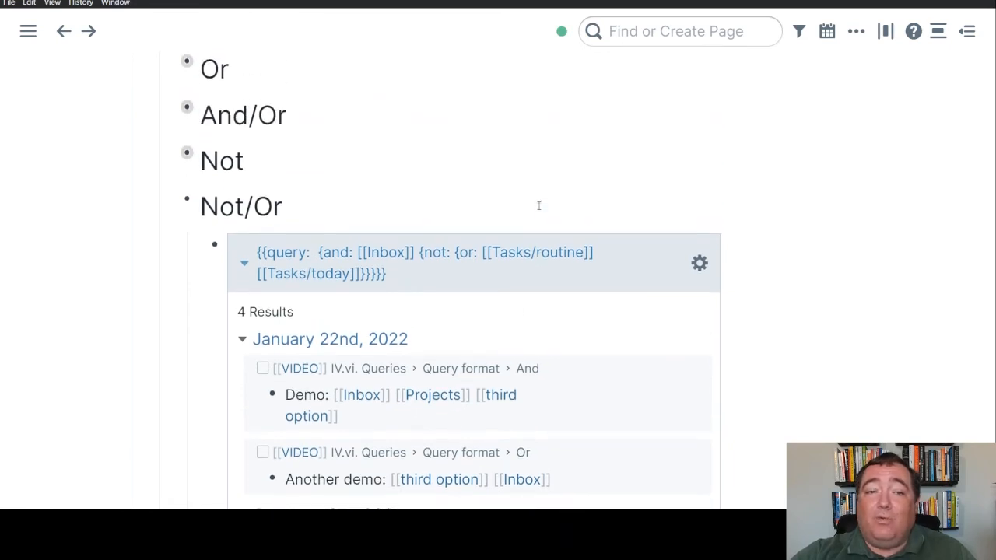
scroll(172, 195, down, 3)
Step: Expand the Not section and its second query to compare the results with the Not/Or query, and collapse that query again
click(171, 83)
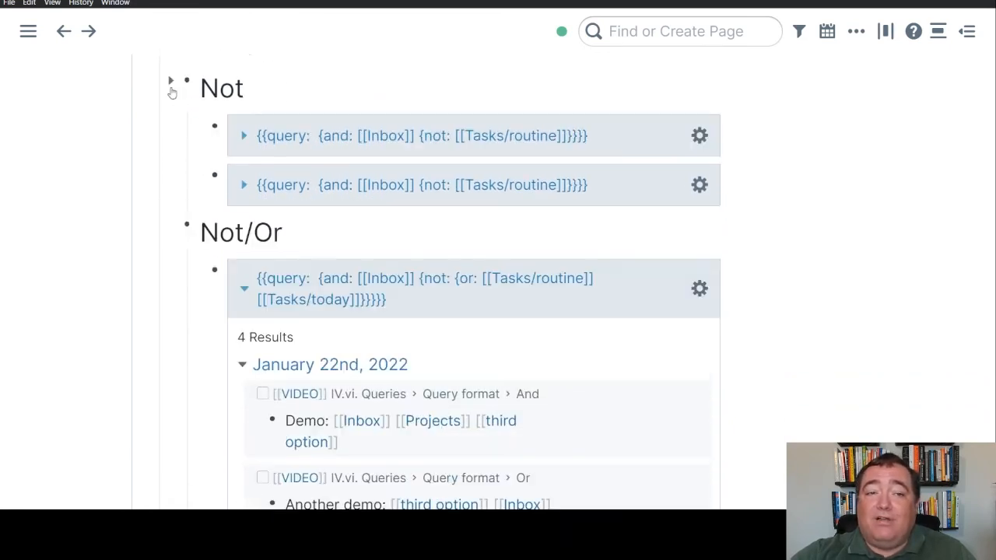
click(244, 187)
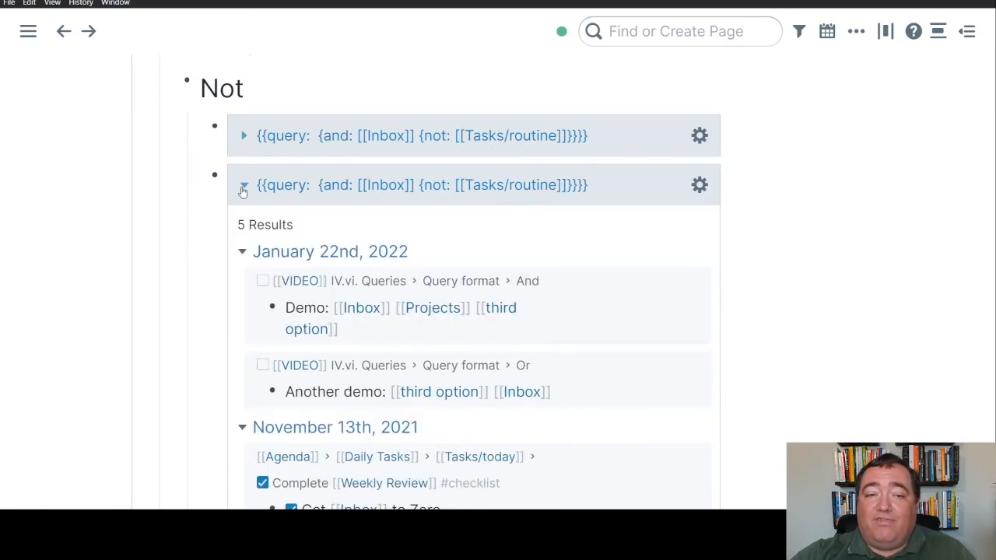
scroll(600, 288, down, 5)
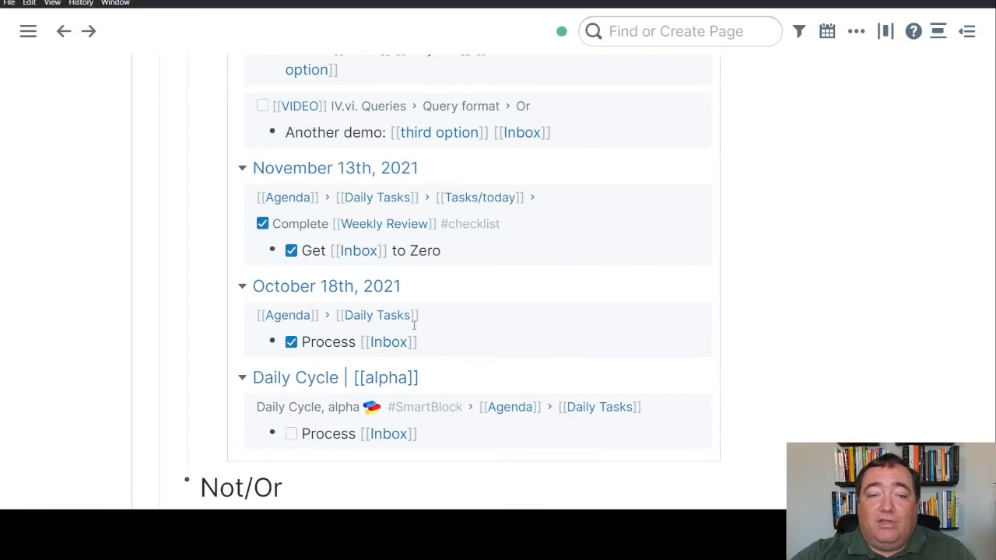
scroll(614, 296, up, 1)
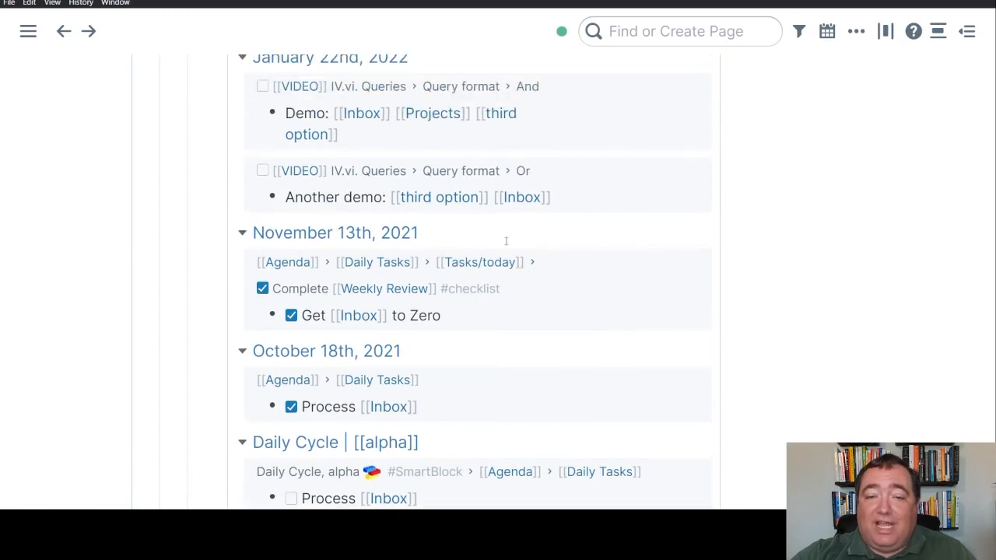
scroll(511, 296, up, 2)
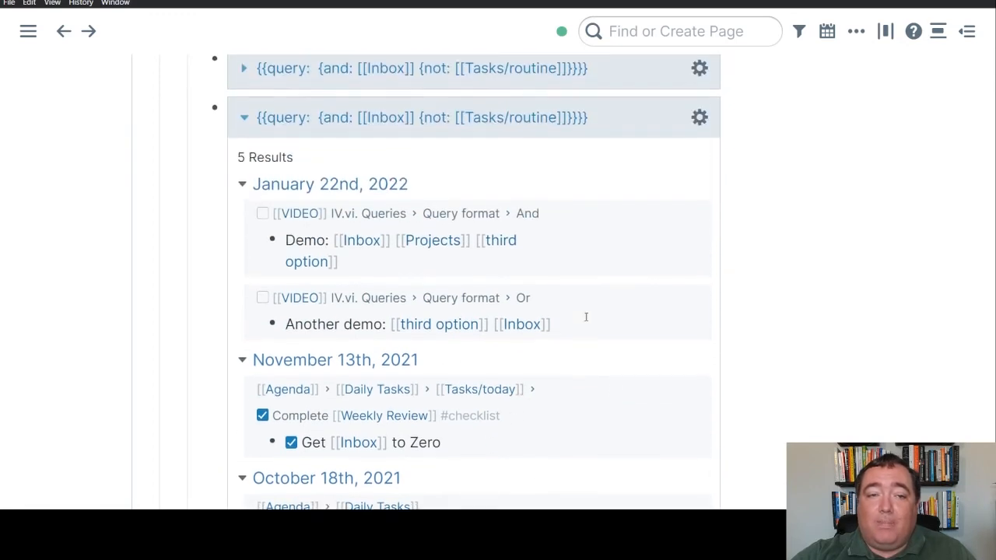
click(245, 120)
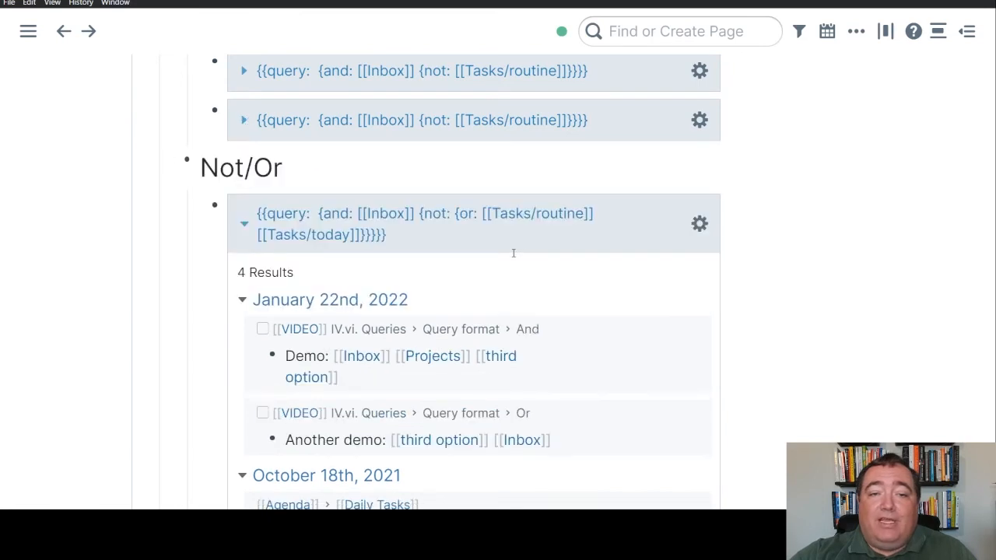
Step: Check the Not/Or query's results, open the query for editing, and highlight its not clause containing the nested {or: [[Tasks/routine]][[Tasks/today]]}
scroll(589, 262, down, 3)
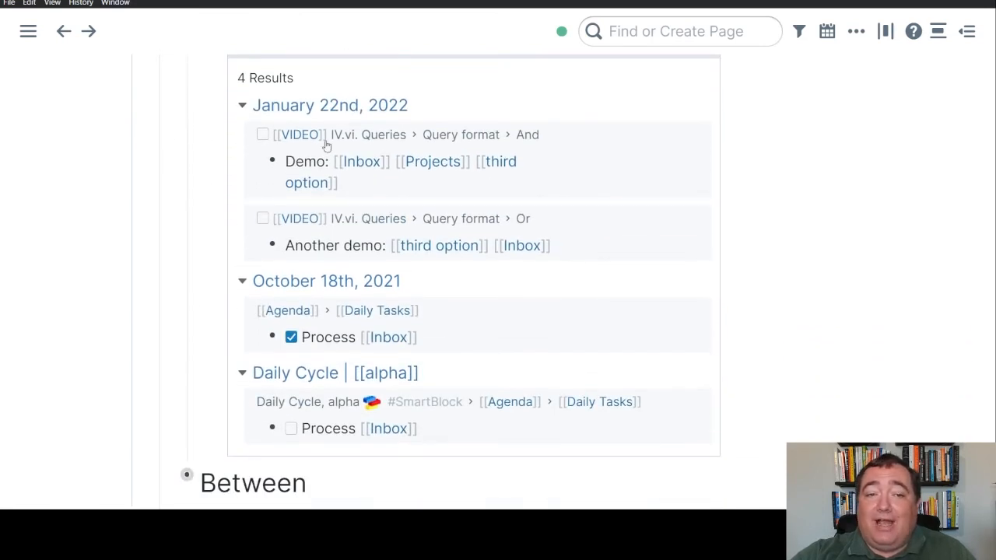
click(303, 78)
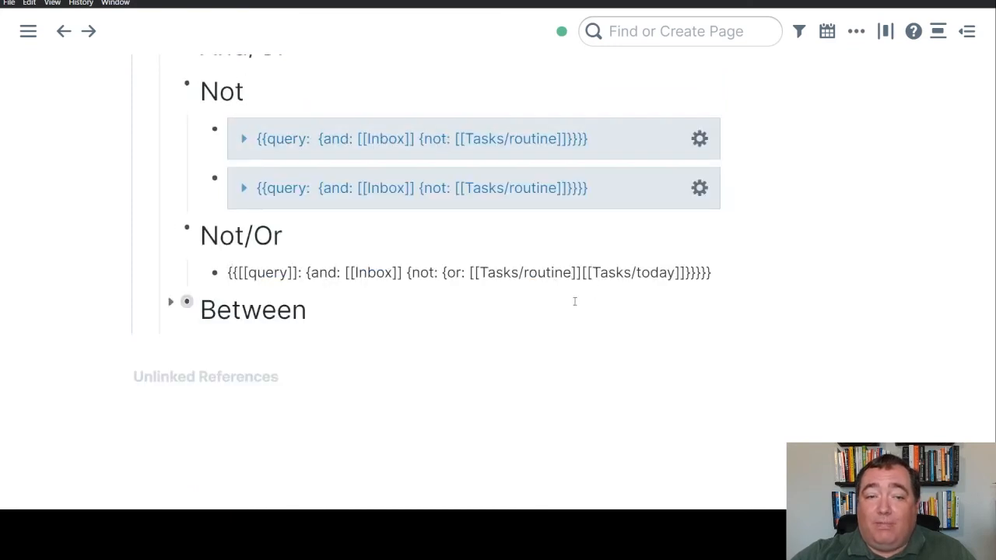
triple_click(378, 274)
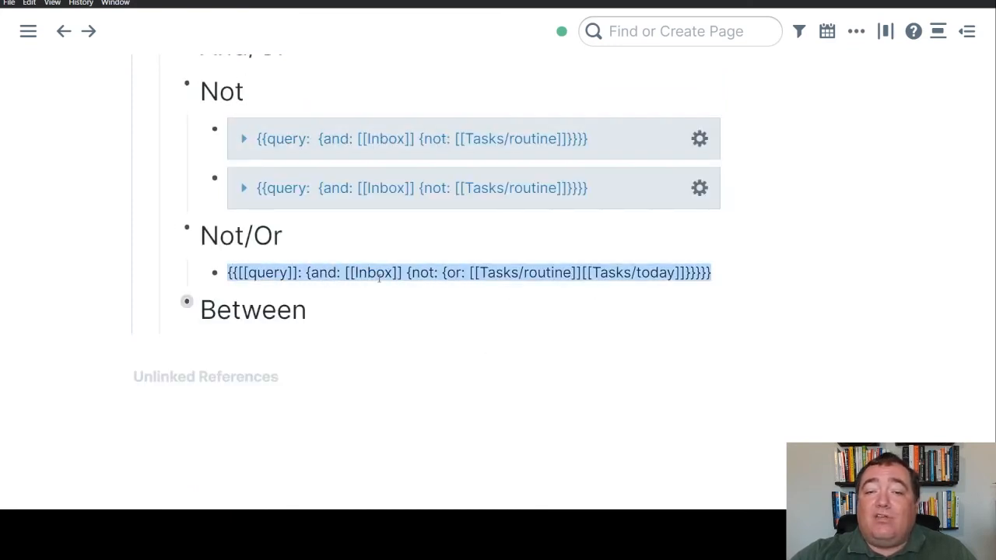
double_click(420, 273)
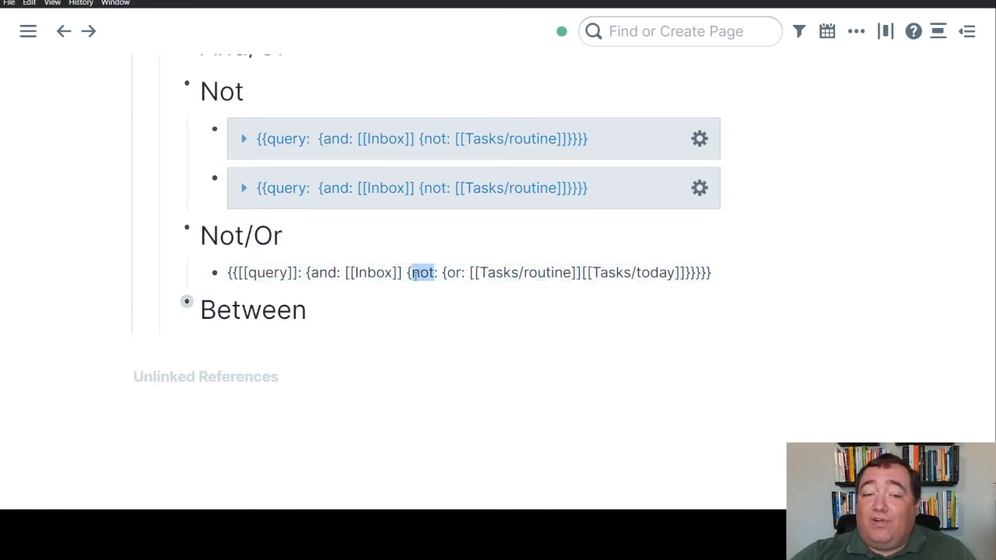
click(411, 273)
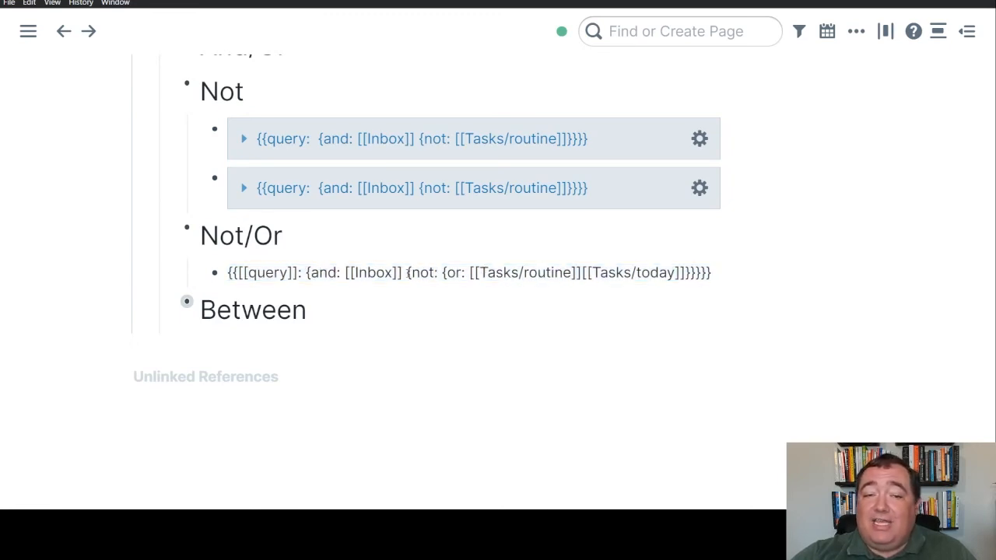
drag(407, 274, 692, 281)
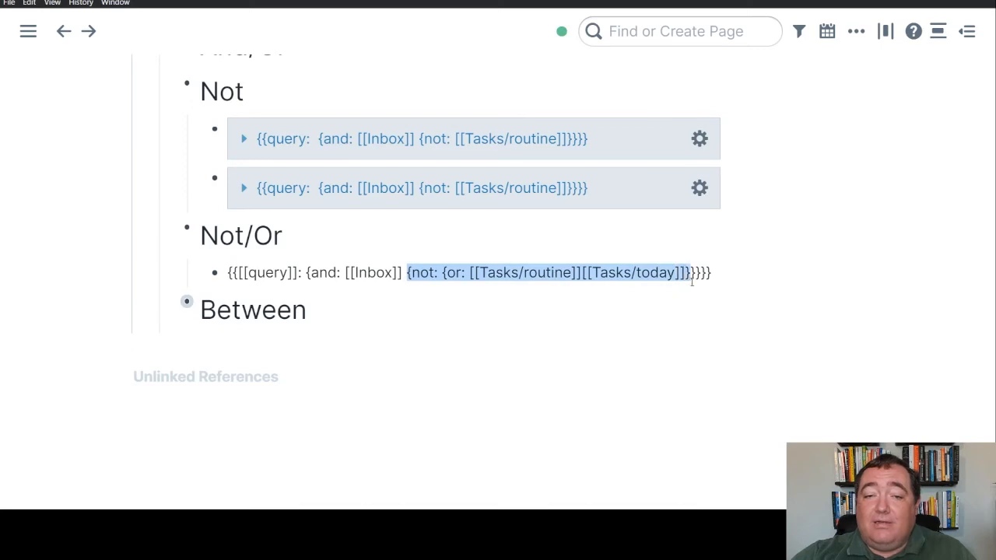
click(457, 274)
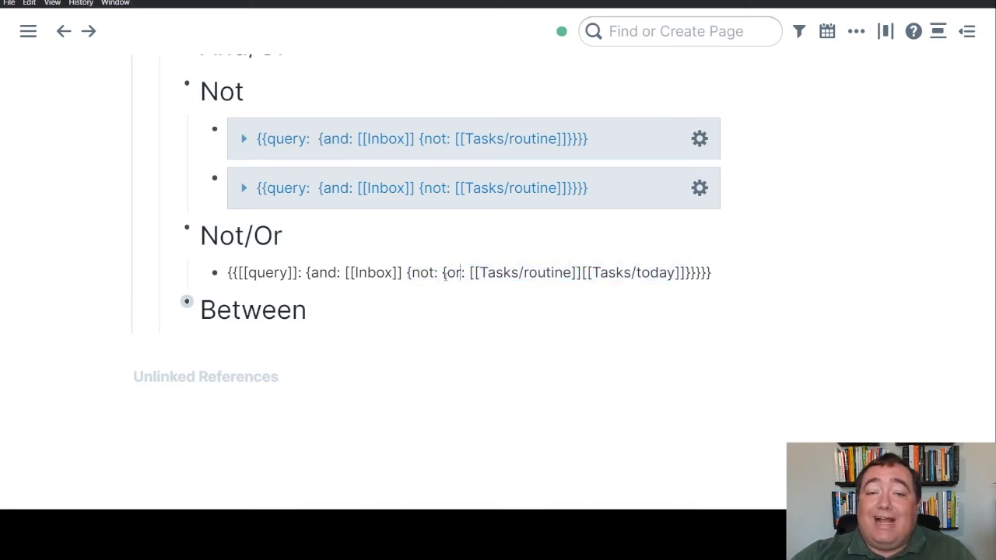
Step: Highlight the nested {or: [[Tasks/routine]][[Tasks/today]]} clause in the Not/Or query's text
drag(448, 272, 518, 273)
click(444, 272)
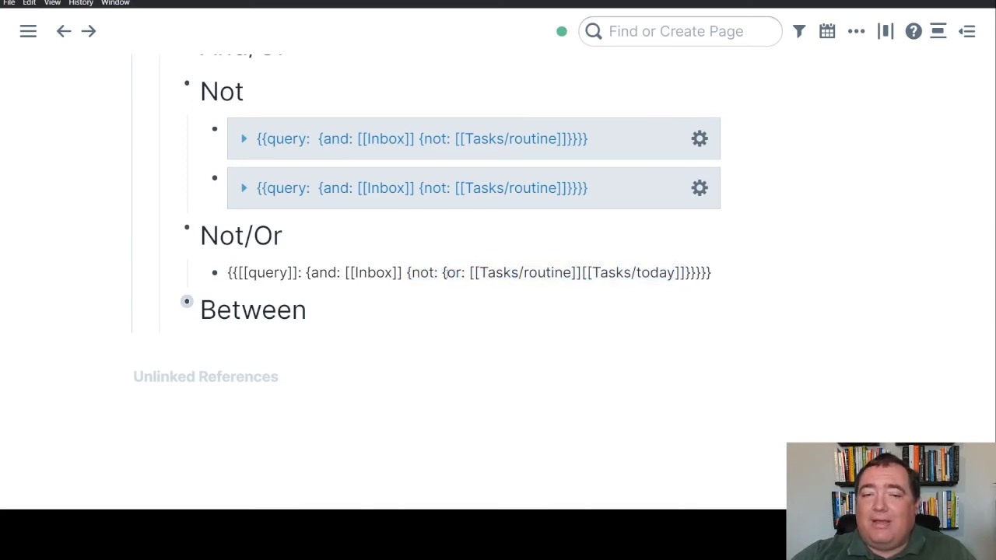
drag(442, 273, 693, 274)
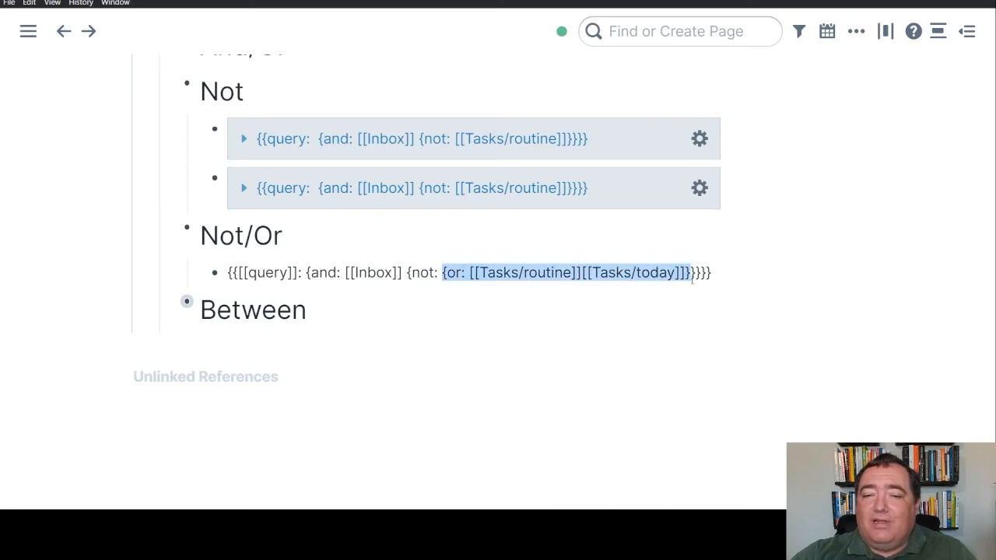
click(444, 272)
drag(443, 273, 692, 272)
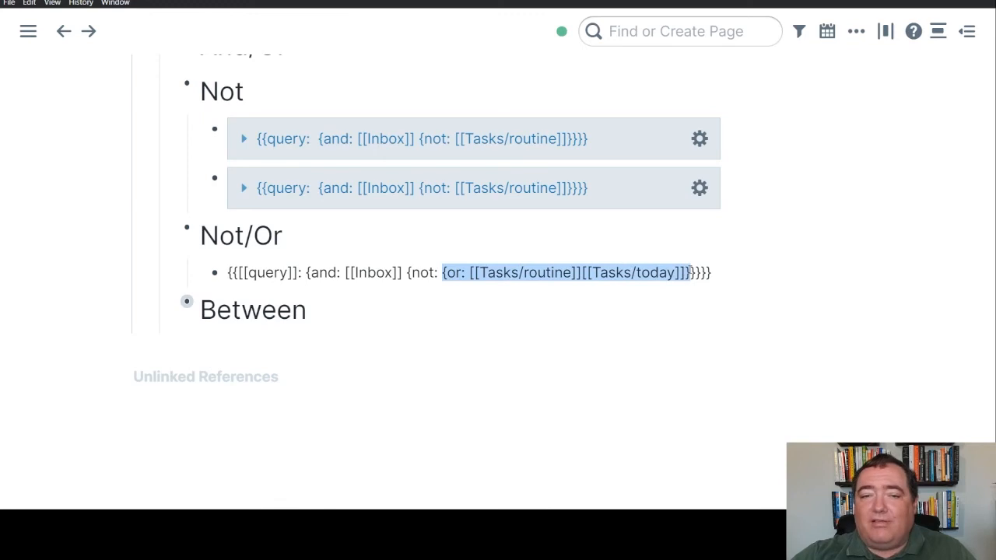
Step: Leave the Not/Or query's text, and collapse that query and the Not section
click(69, 270)
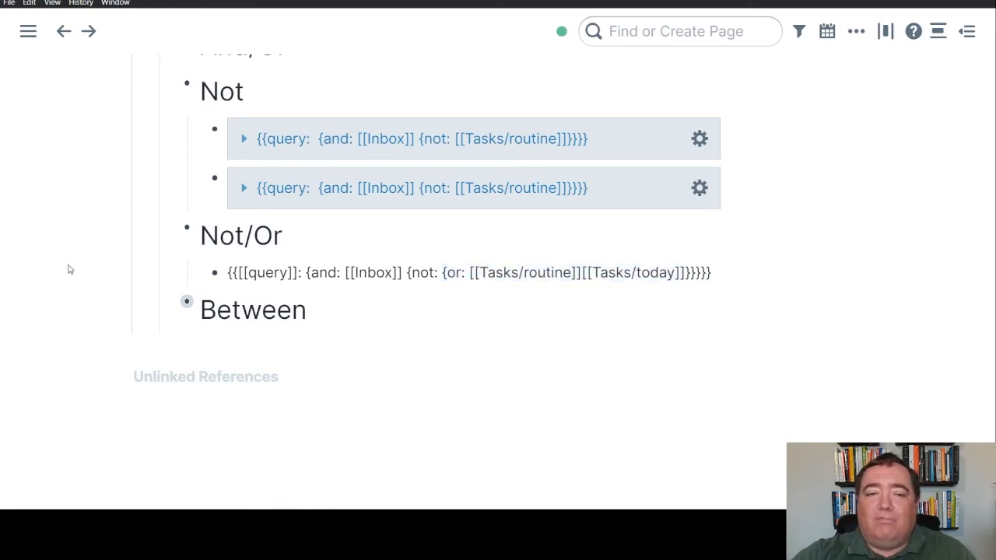
click(244, 294)
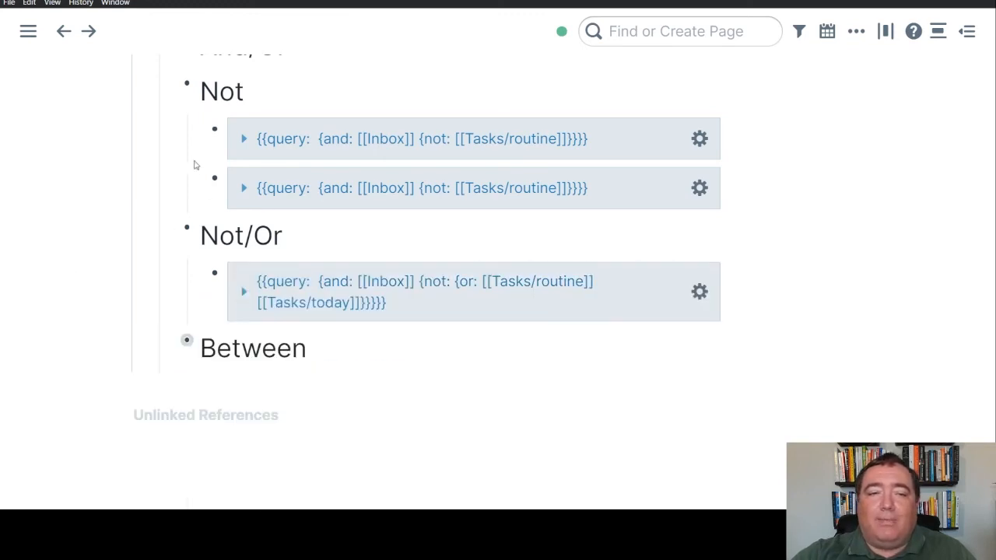
click(167, 88)
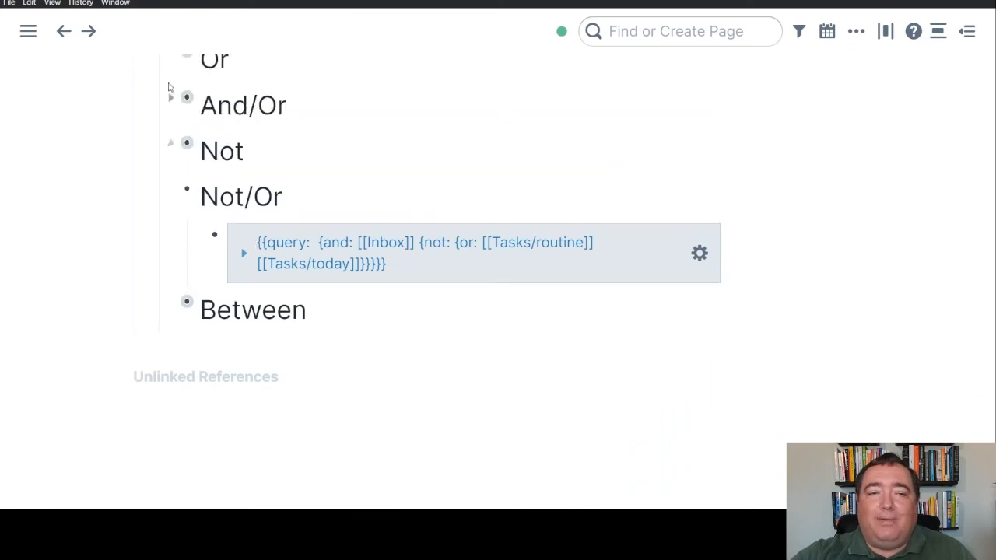
Step: Add a block below the existing Not/Or query containing {{[[query]]: {and: [[Inbox]]}}}
click(512, 265)
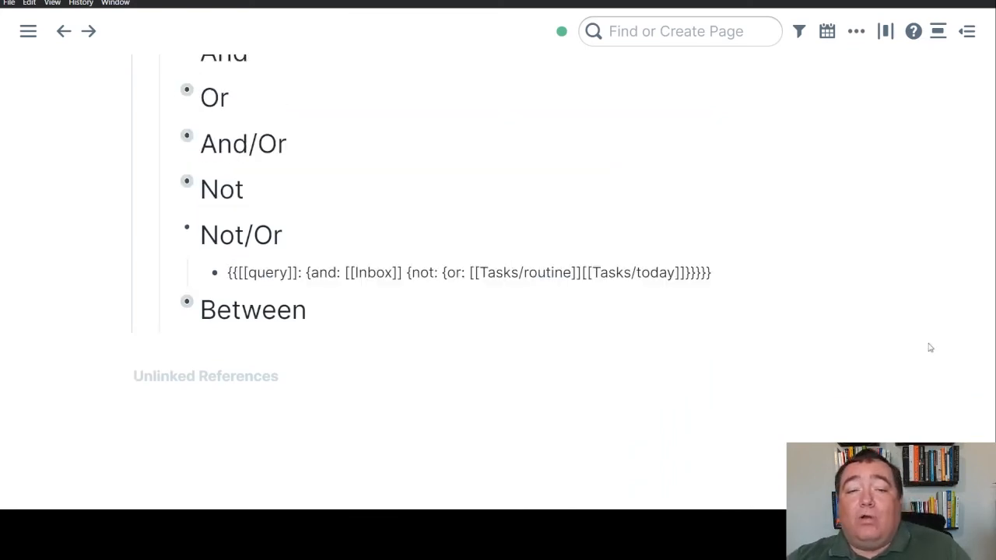
key(Return)
text({{)
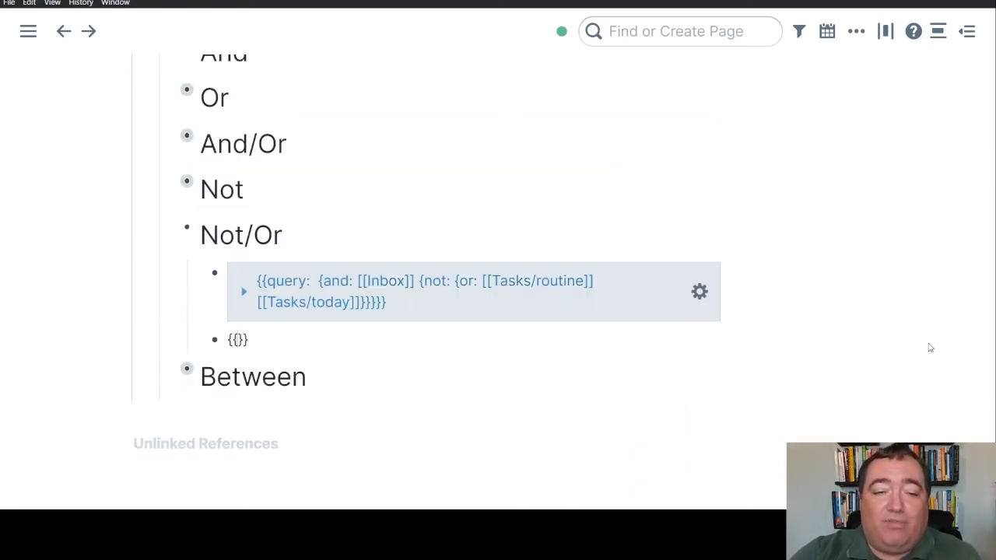
text([[qu)
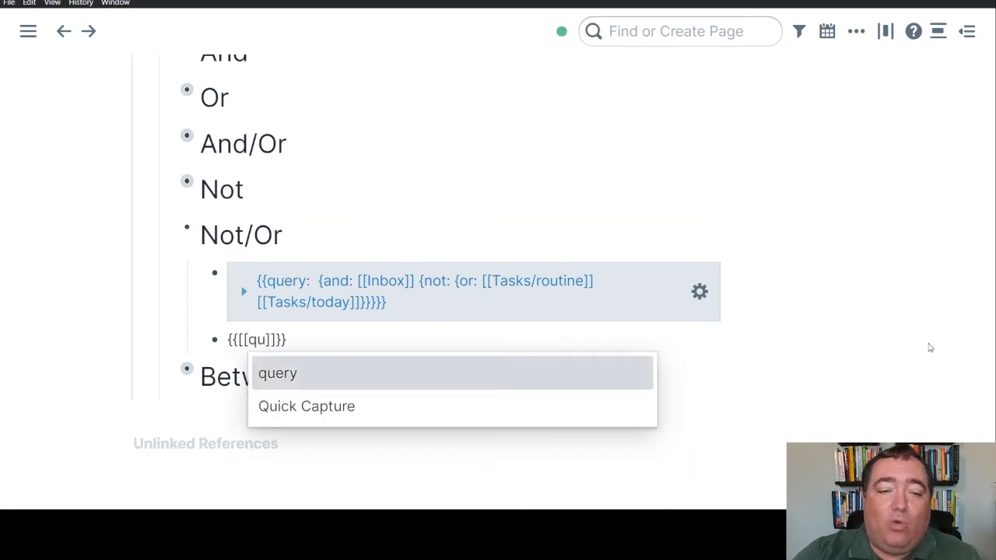
key(Return)
text(: {and)
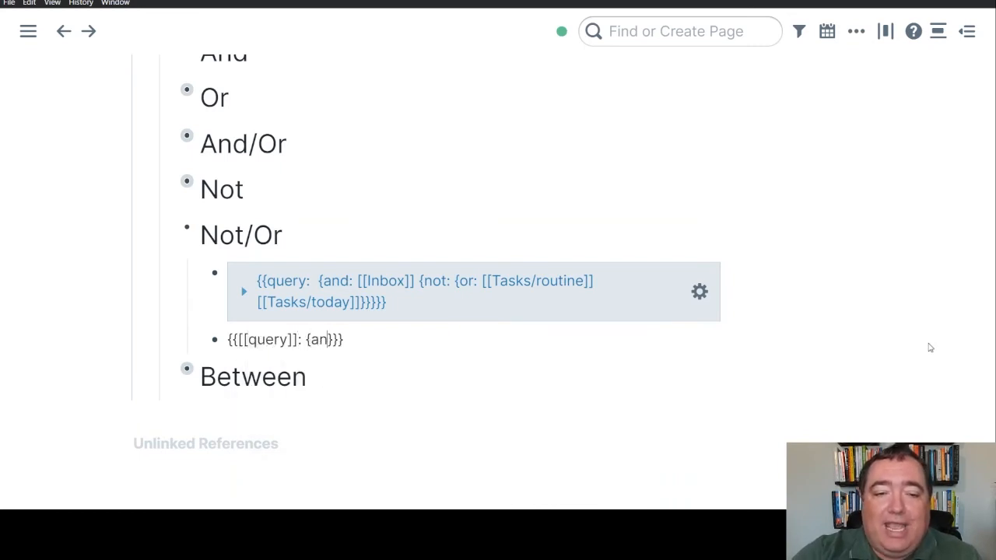
text(: [[inb)
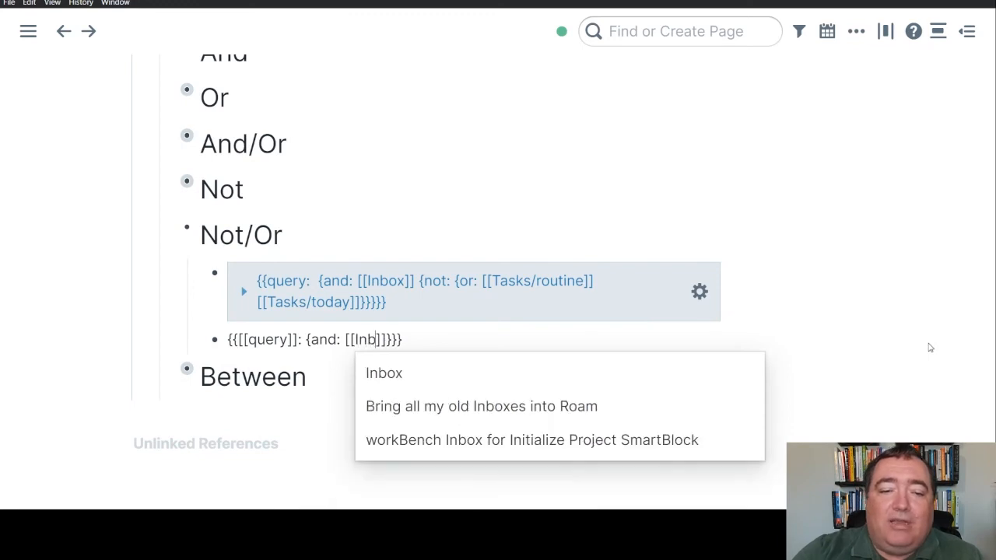
key(Return)
key(Escape)
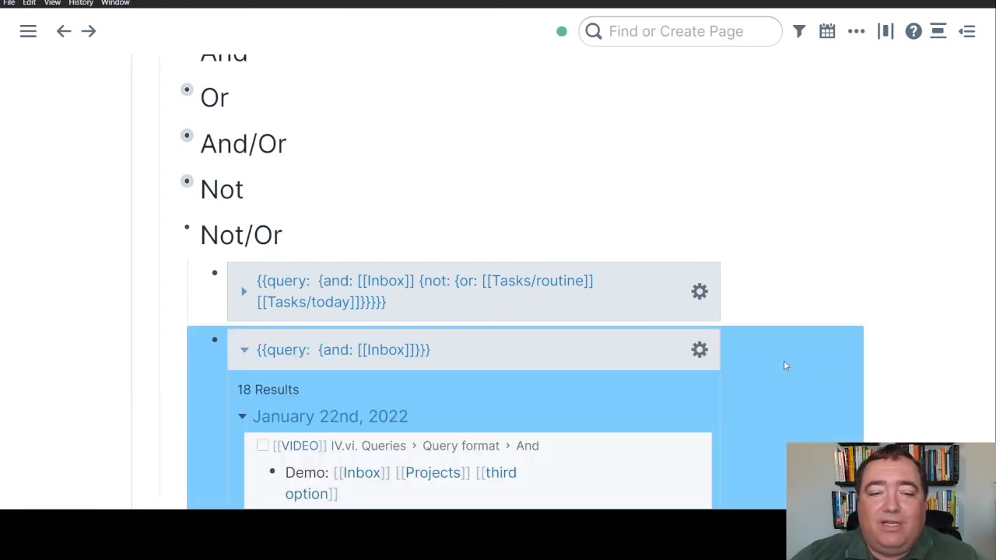
Step: Add the clause {not: [[Tasks/routine]]} after [[Inbox]] in the new query and check its results
click(514, 347)
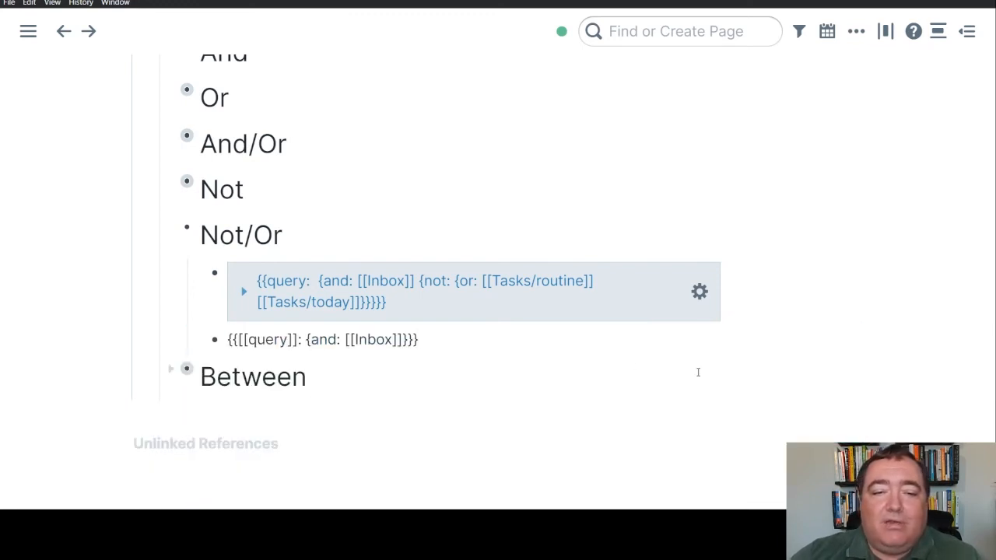
key(Left)
key(Left)
key(Left)
text({no)
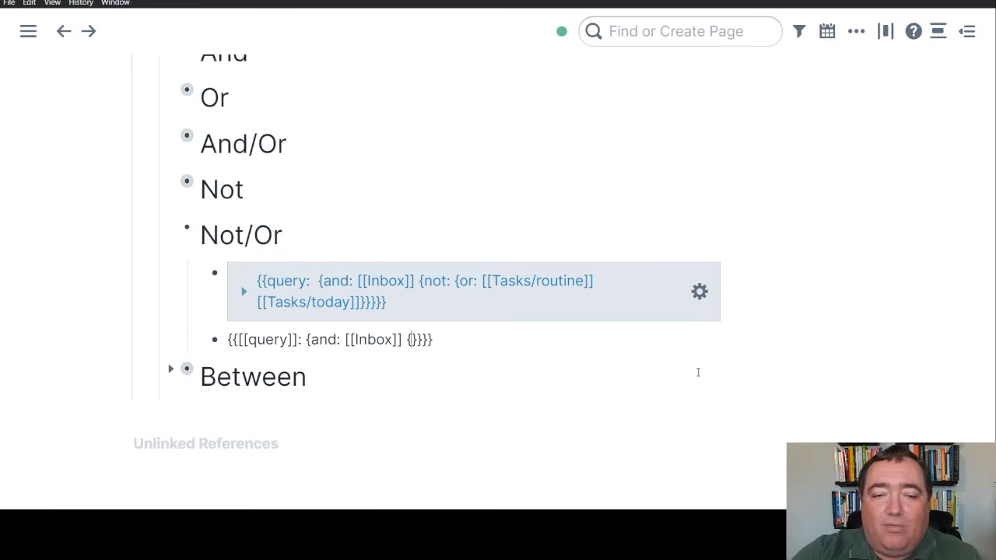
text(t: [[Ta)
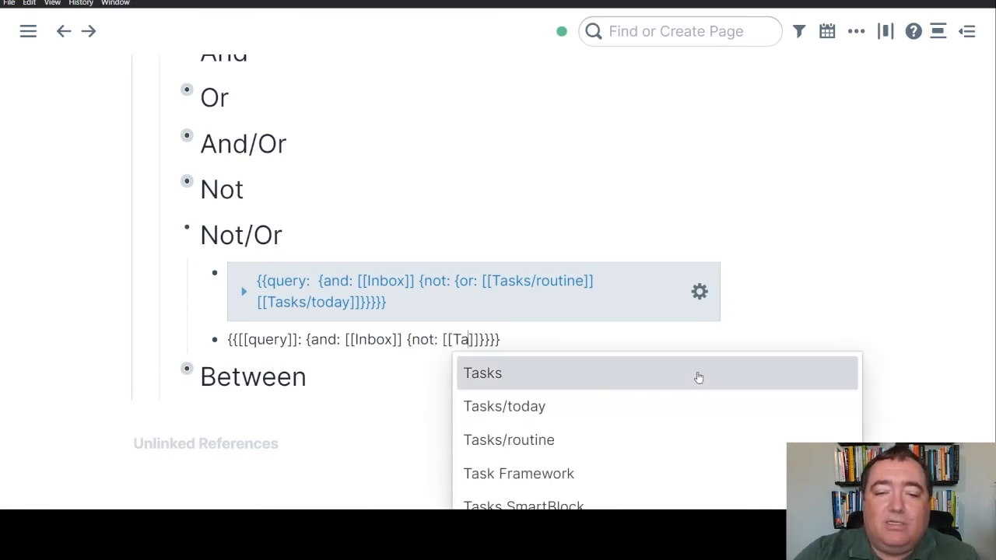
key(Down)
key(Down)
key(Return)
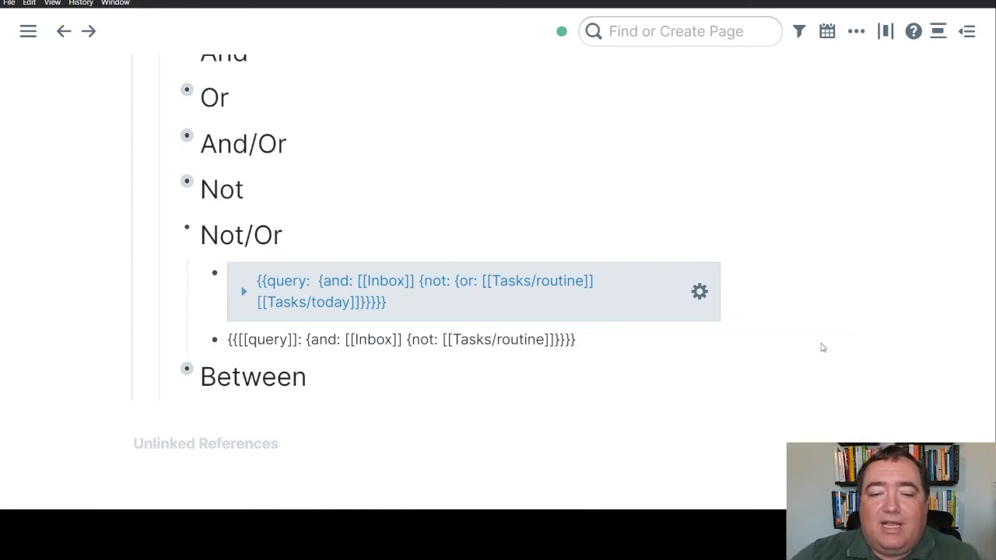
click(822, 348)
scroll(778, 350, down, 2)
scroll(694, 347, up, 1)
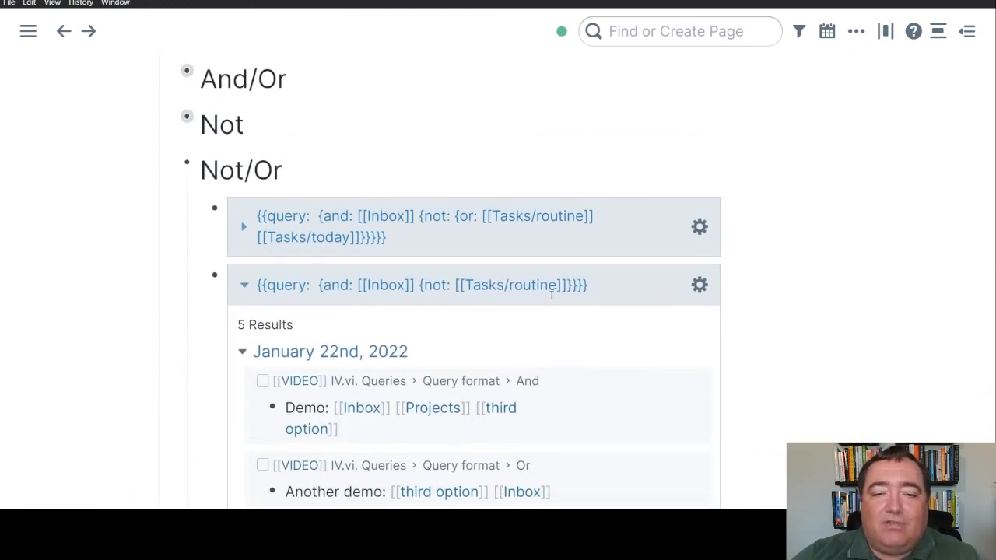
Step: Wrap [[Tasks/routine]] in the new query's not clause in a nested {or: } clause
click(477, 278)
key(ctrl+Left)
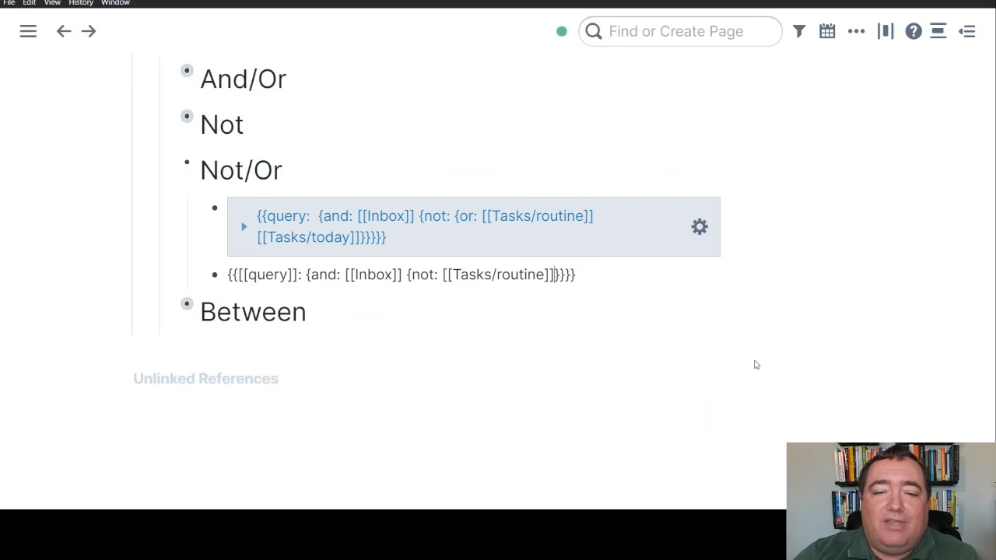
key(ctrl+Left)
key(ctrl+Left)
key(Left)
key(shift+Right)
key(shift+Right)
key(shift+Right)
key(shift+Right)
key(shift+Right)
key(shift+Right)
key(shift+Right)
key(shift+Right)
key(shift+Right)
key(shift+Right)
key(shift+Right)
key(shift+Right)
key(shift+Right)
key(shift+Right)
key(shift+Right)
key(shift+Right)
key(shift+Right)
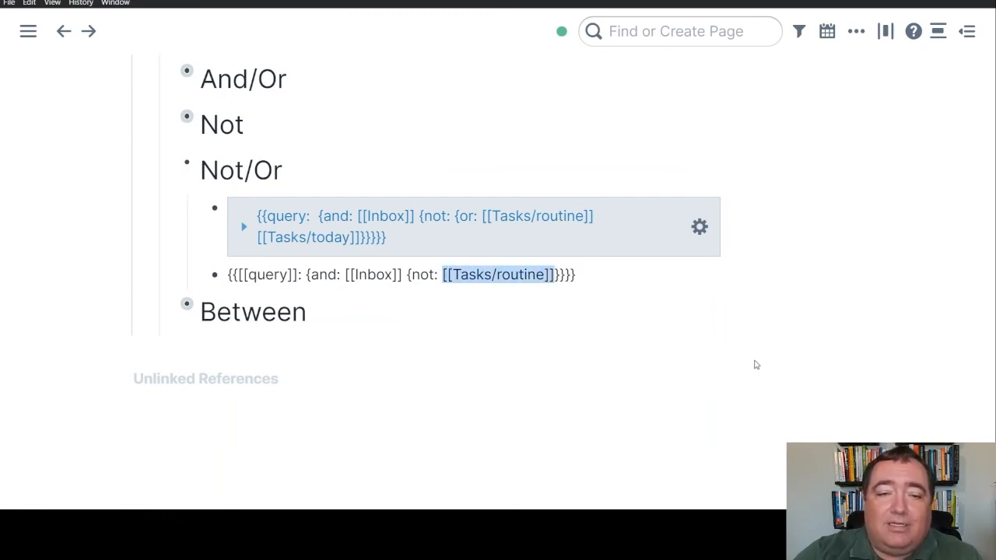
text({)
key(Left)
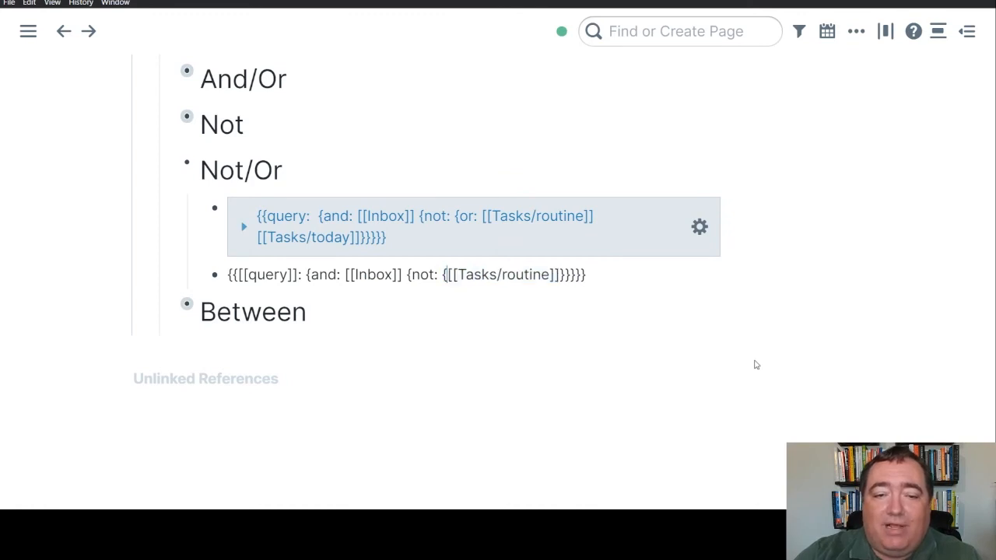
text(or:)
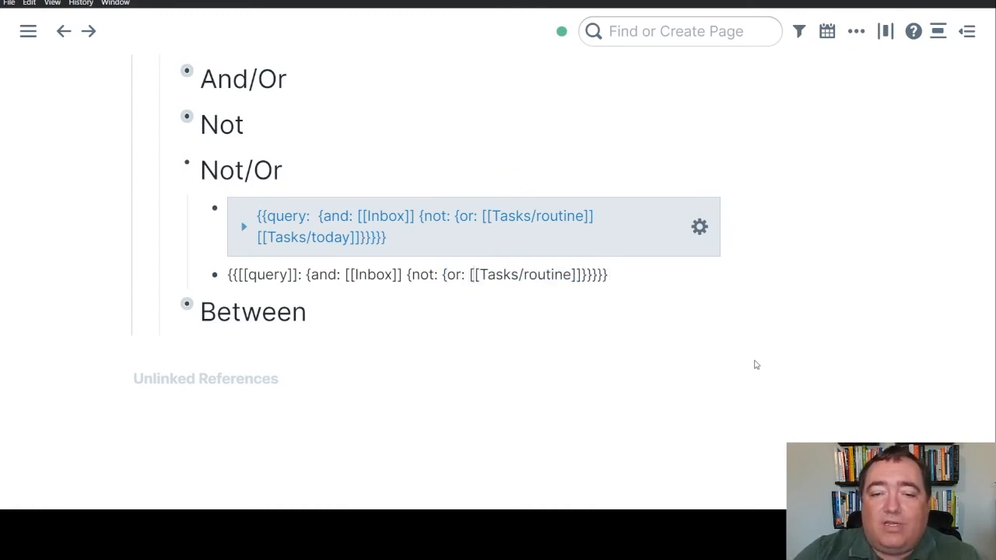
Step: Add [[Tasks/today]] after [[Tasks/routine]] inside the nested or clause and run the query
key(Right)
key(Right)
key(Right)
key(Right)
key(Right)
key(Right)
key(Right)
key(Right)
key(Right)
key(Right)
text([[Tas)
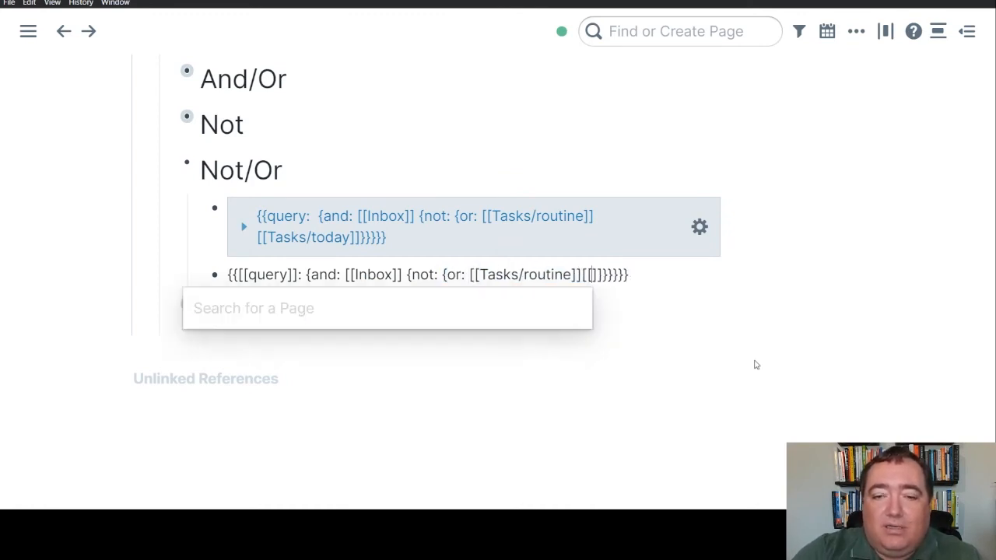
text(k)
key(Escape)
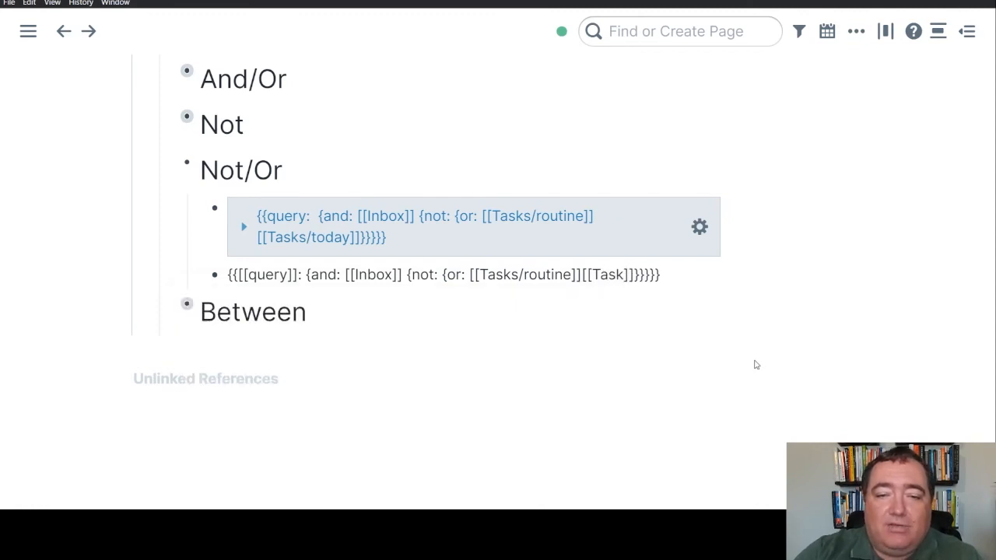
text(/)
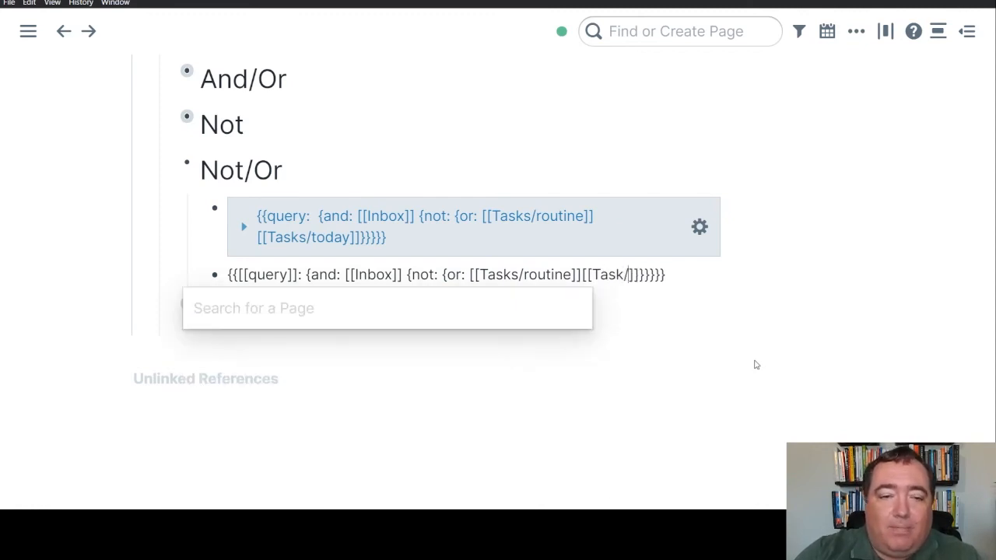
text(t)
key(Left)
key(Left)
text(s)
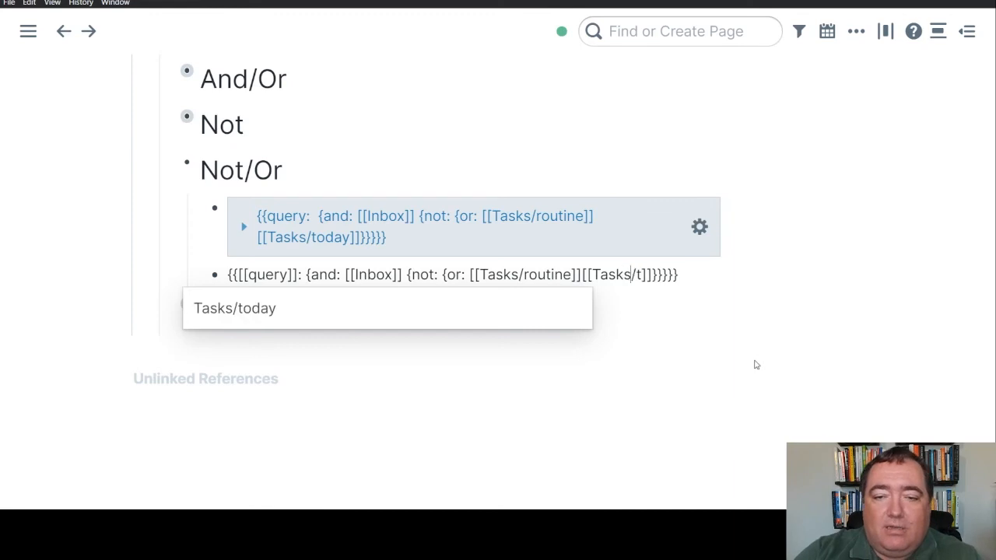
key(Return)
click(879, 272)
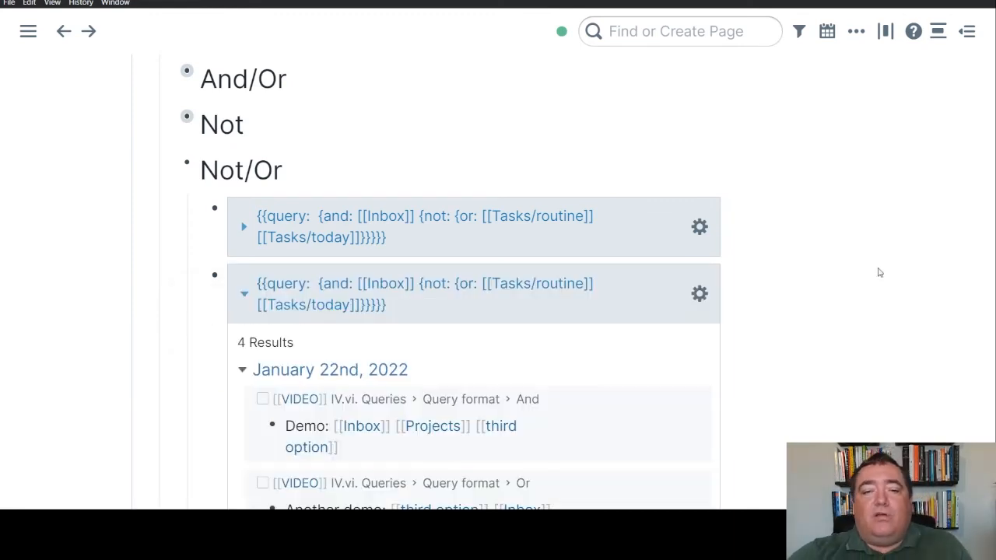
Step: Review the new Not/Or query's results, and collapse the query and the Not/Or section
scroll(351, 191, down, 2)
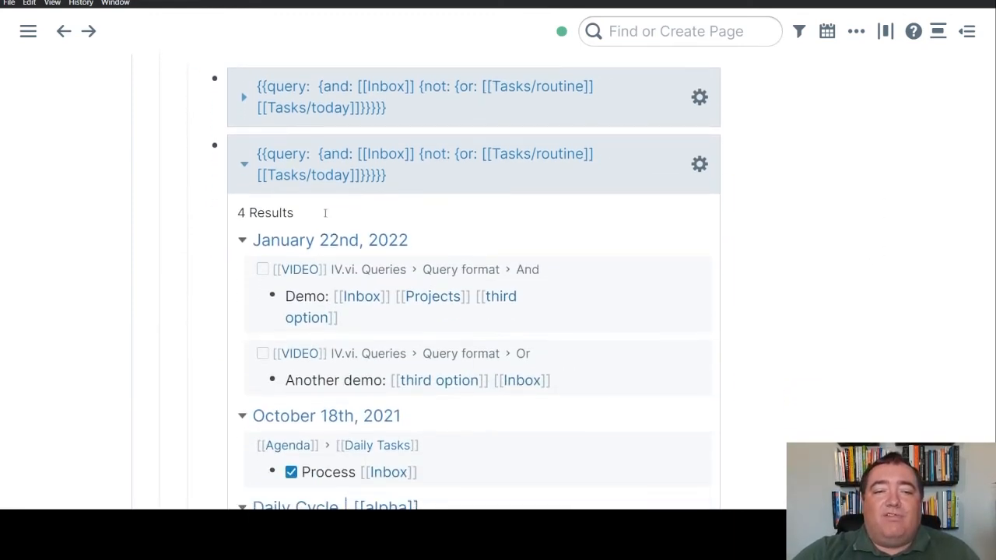
scroll(554, 242, up, 1)
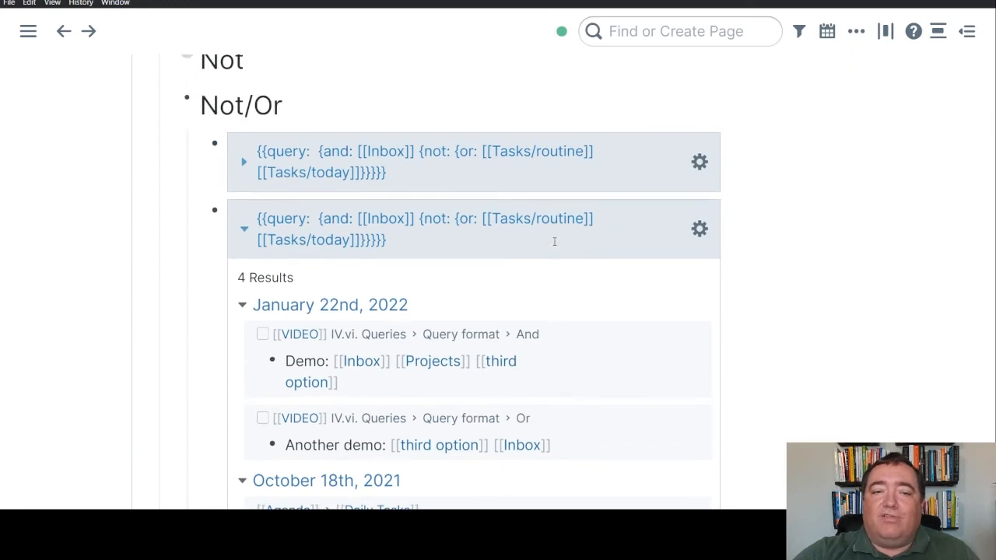
click(244, 232)
click(170, 125)
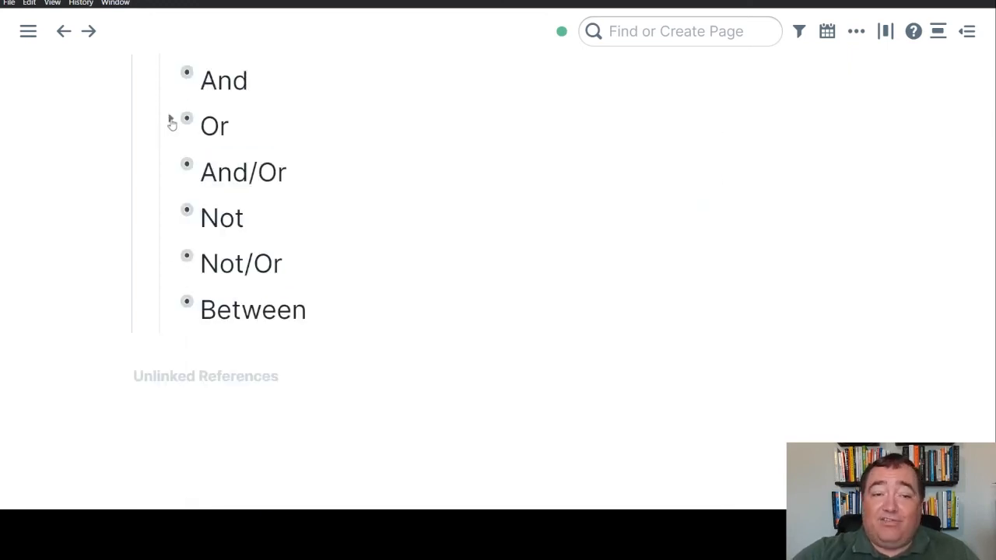
Step: Expand the Between section and review its query for [[Inbox]] blocks between [[October 17th, 2021]] and [[December 4th, 2021]]
click(172, 305)
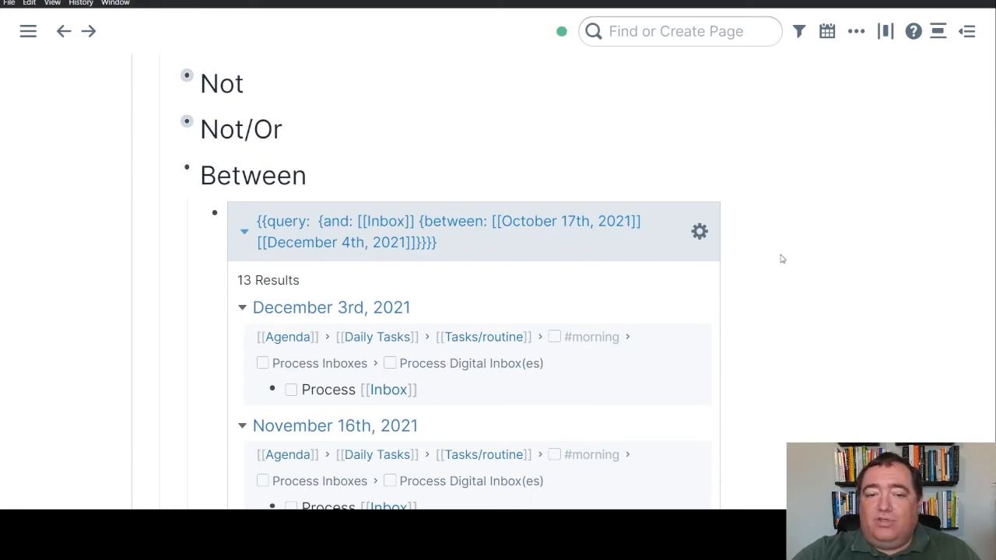
scroll(782, 259, down, 3)
scroll(663, 255, up, 3)
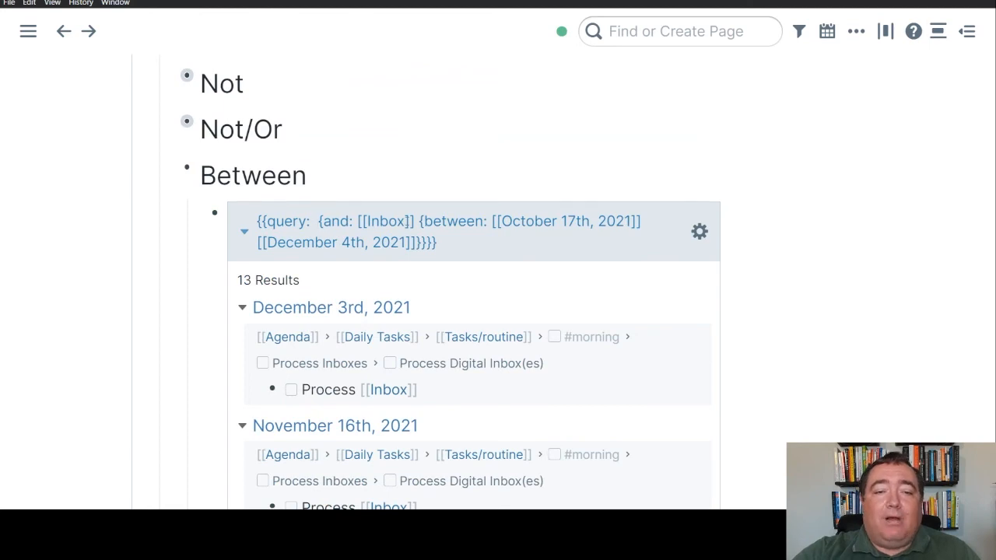
Step: Open the Between query for editing and highlight its clause {between: [[October 17th, 2021]][[December 4th, 2021]]}
click(421, 220)
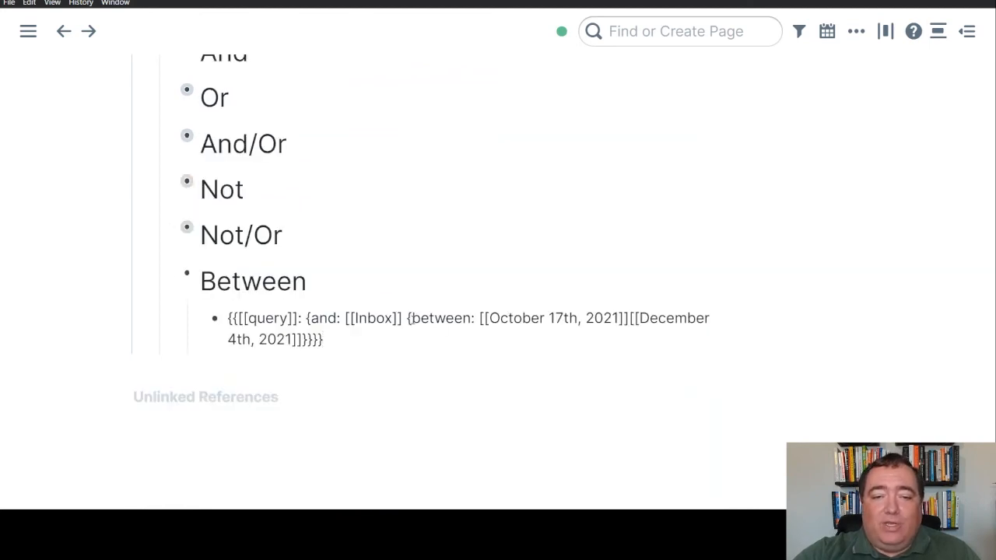
drag(406, 319, 392, 339)
drag(322, 340, 309, 342)
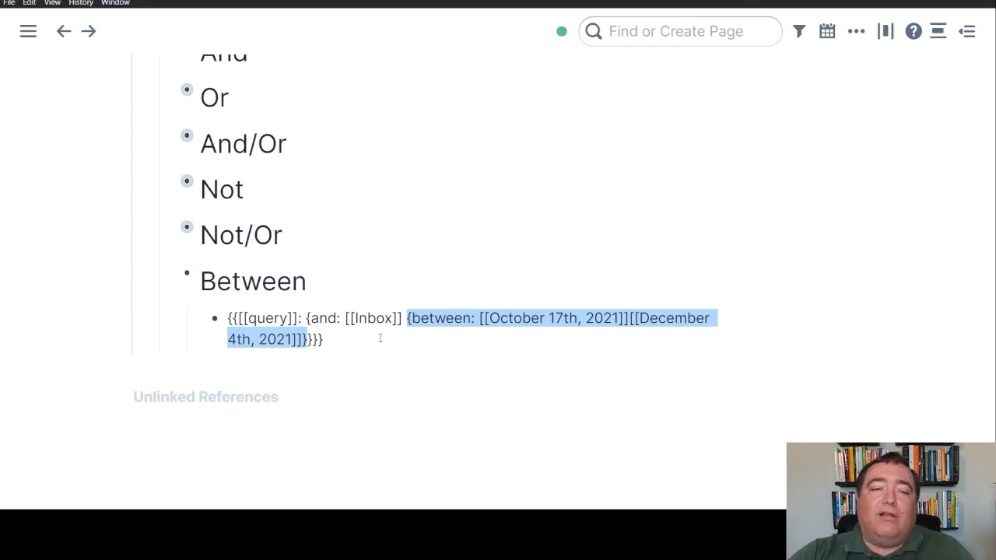
Step: Leave the Between query's text and look through the dated results it returns
click(48, 338)
scroll(47, 338, down, 3)
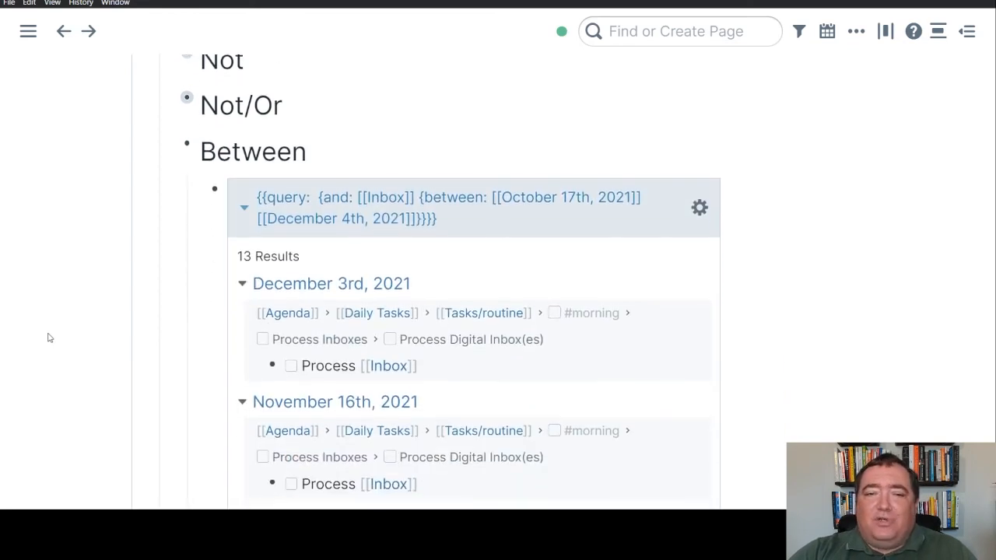
scroll(47, 338, down, 4)
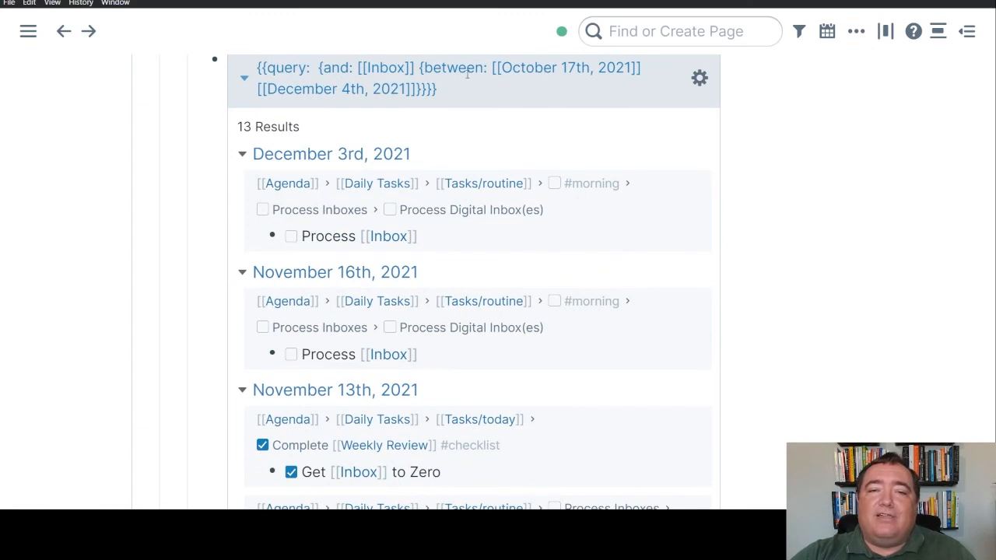
Step: Check the newest and oldest dates among the Between query's results against the range in its between clause
scroll(582, 336, down, 2)
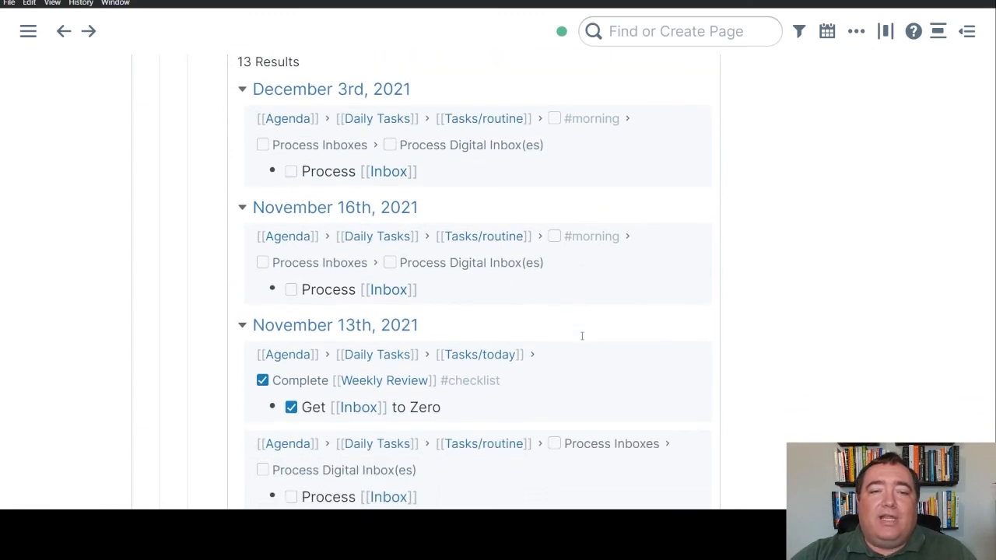
scroll(582, 337, up, 2)
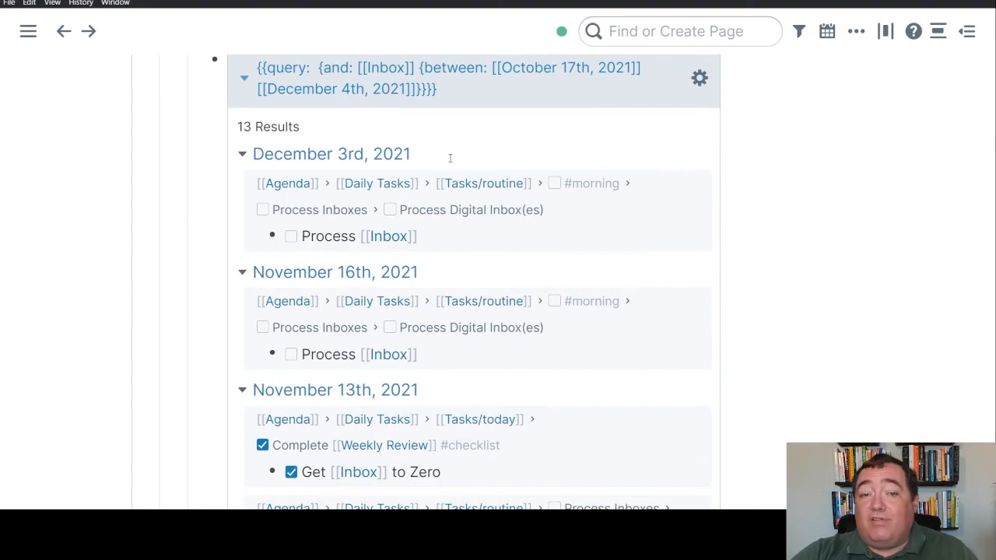
scroll(534, 338, down, 20)
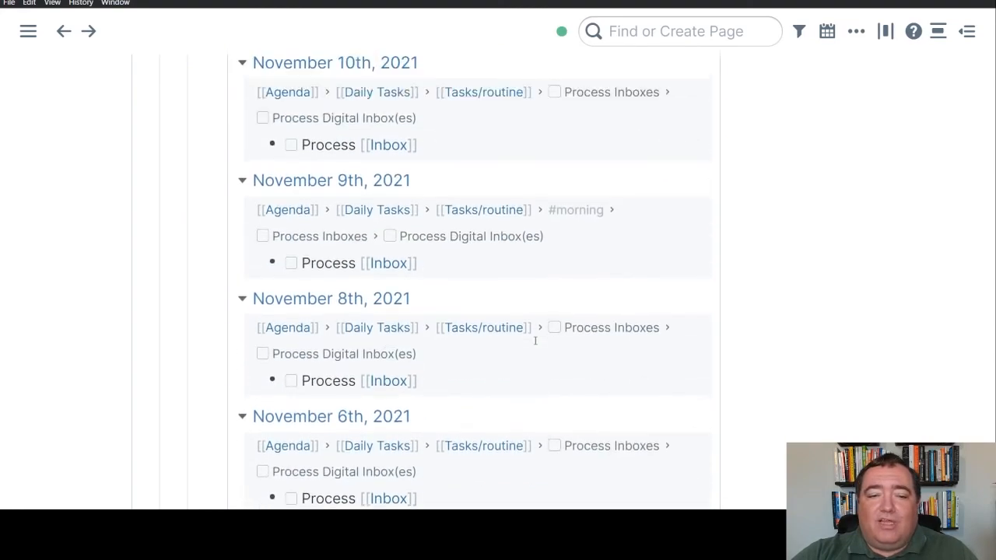
scroll(536, 341, down, 5)
scroll(534, 345, up, 12)
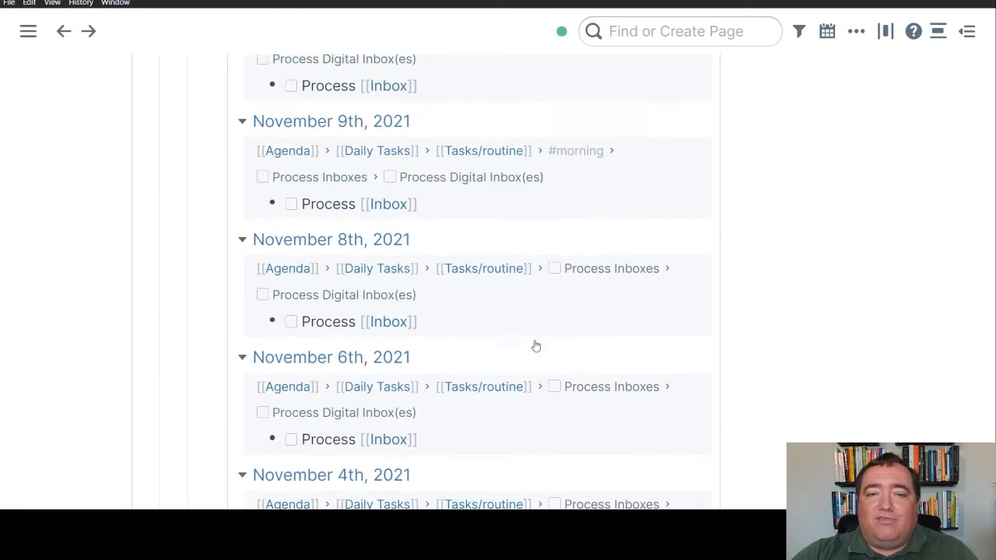
scroll(535, 344, down, 10)
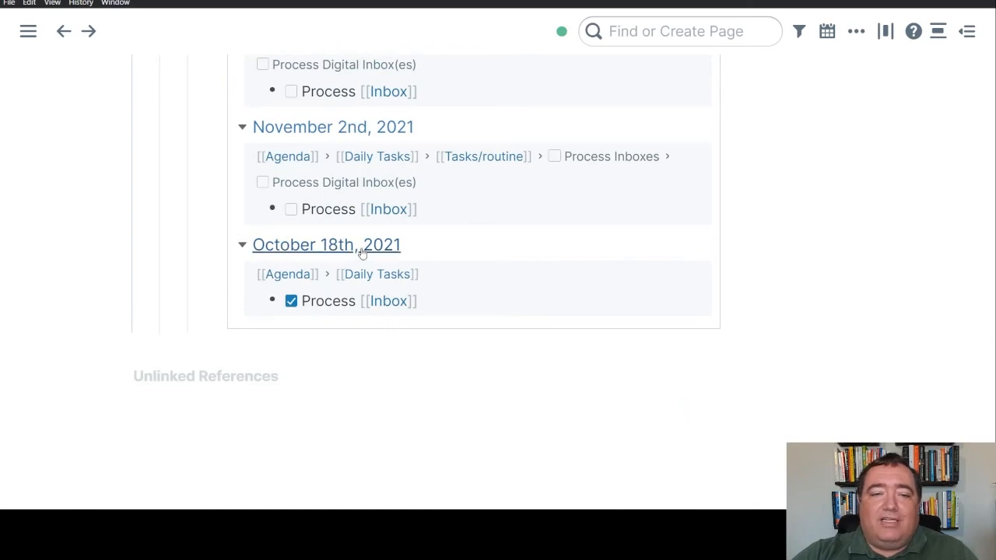
scroll(565, 309, up, 20)
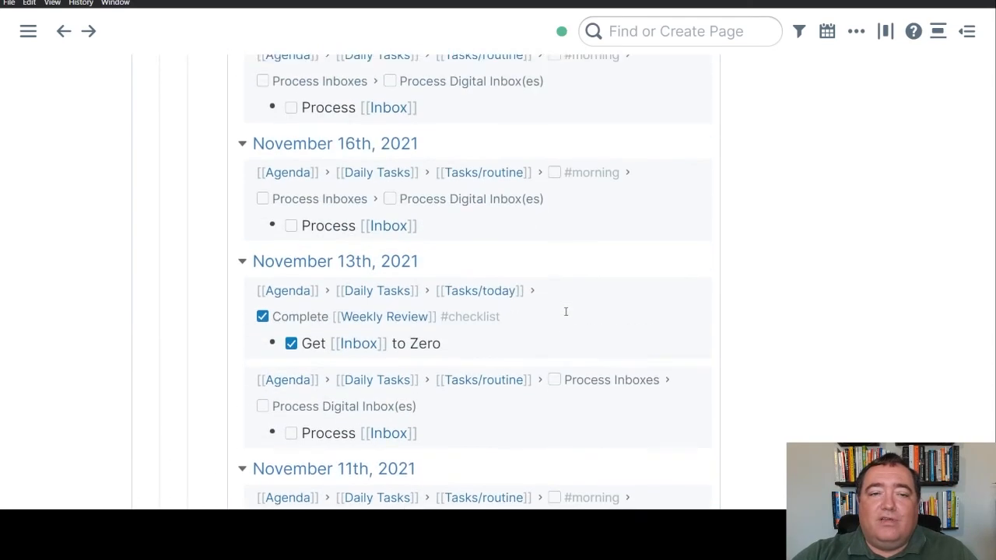
scroll(566, 312, up, 2)
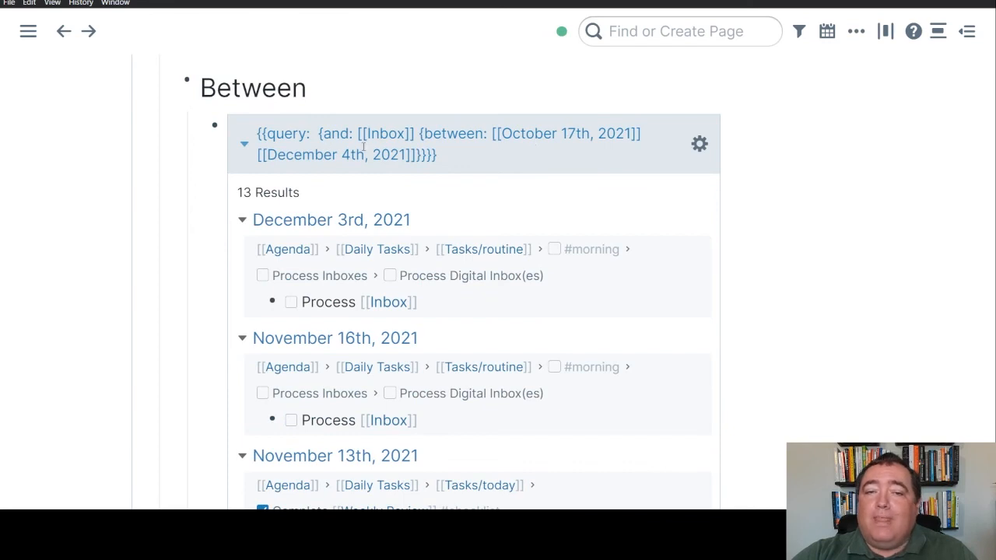
Step: Change the Between query's start date to [[October 19th, 2021]] and review the updated results down to the oldest date
click(577, 134)
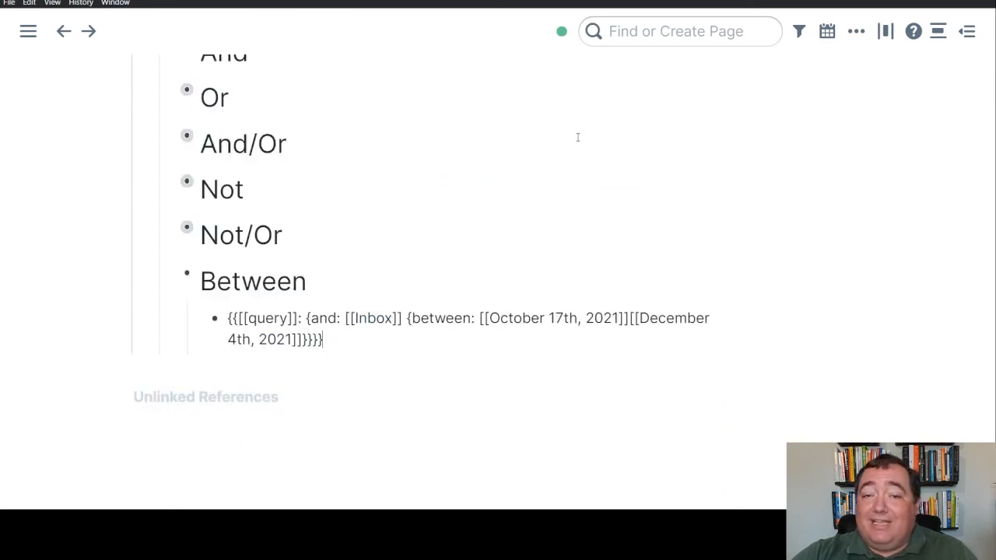
click(562, 321)
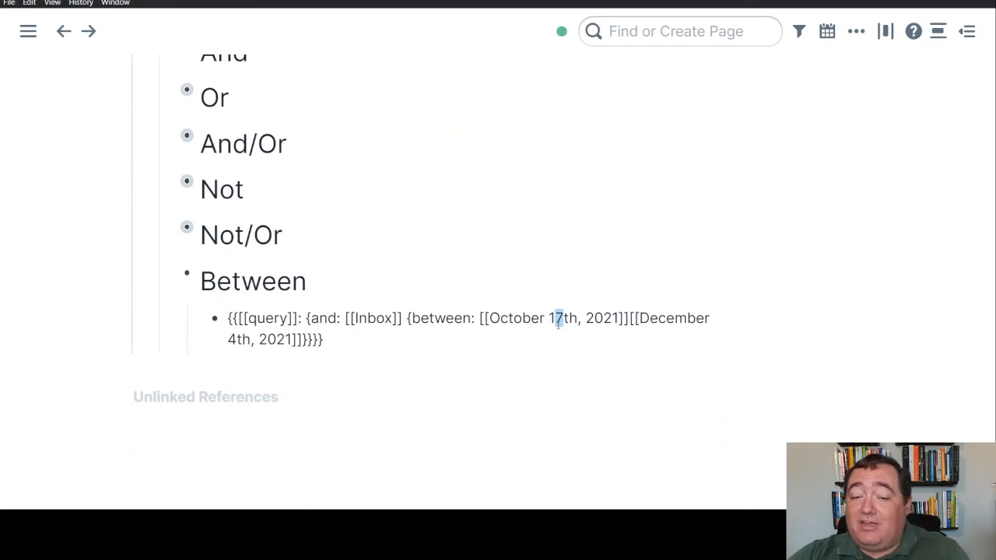
key(BackSpace)
text(9)
click(14, 322)
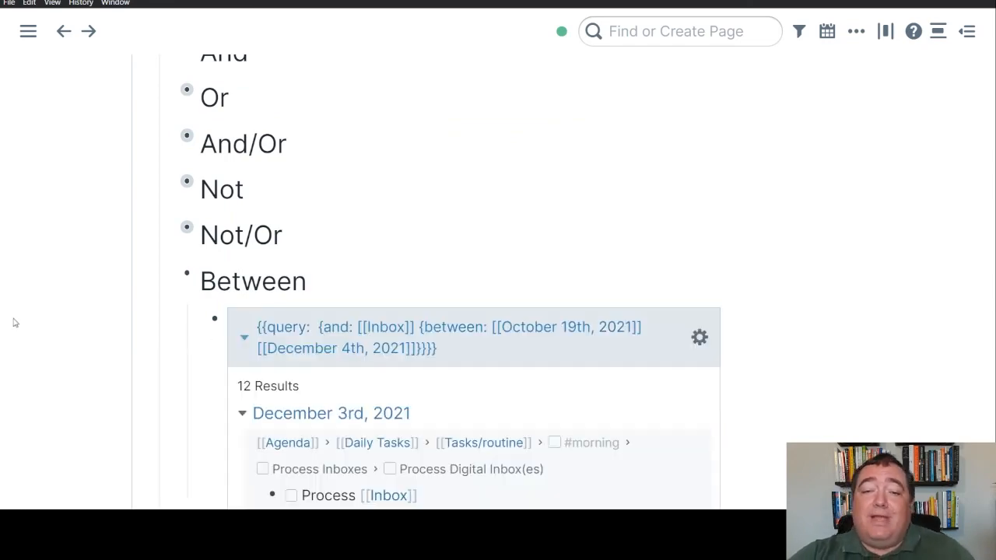
scroll(709, 384, down, 5)
scroll(709, 383, down, 10)
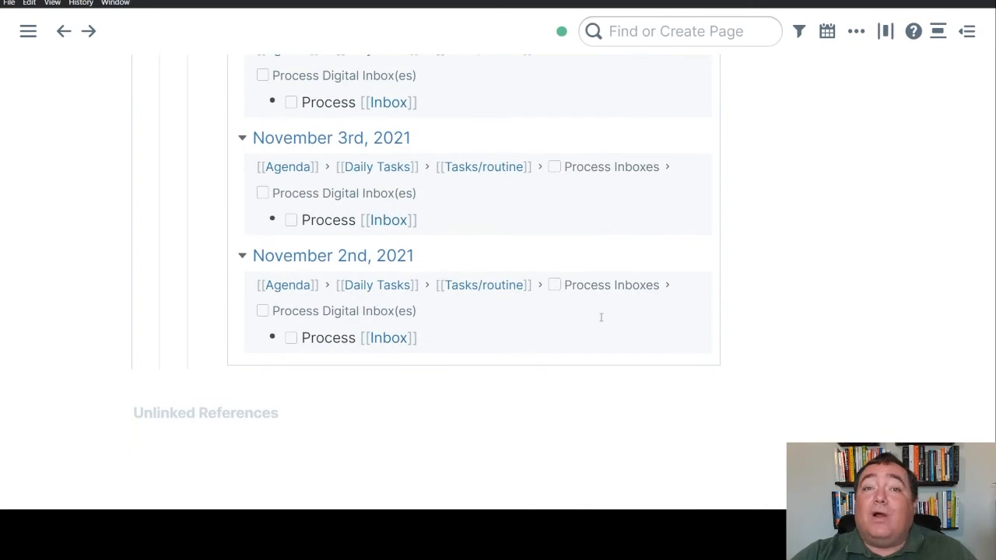
scroll(601, 317, up, 15)
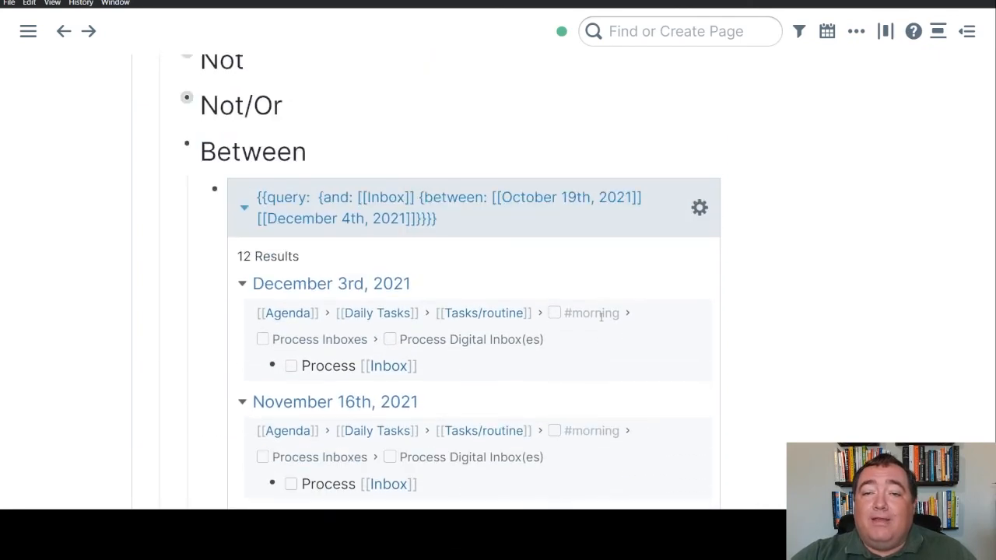
scroll(600, 316, up, 2)
Step: Change the Between query's end date to [[December 1st, 2021]] and review the updated results
click(348, 282)
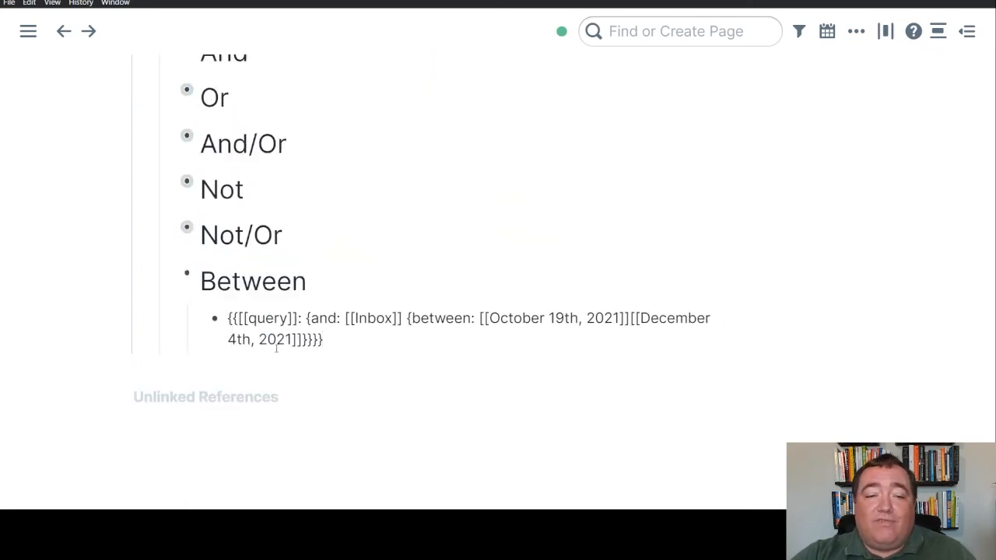
drag(253, 340, 230, 347)
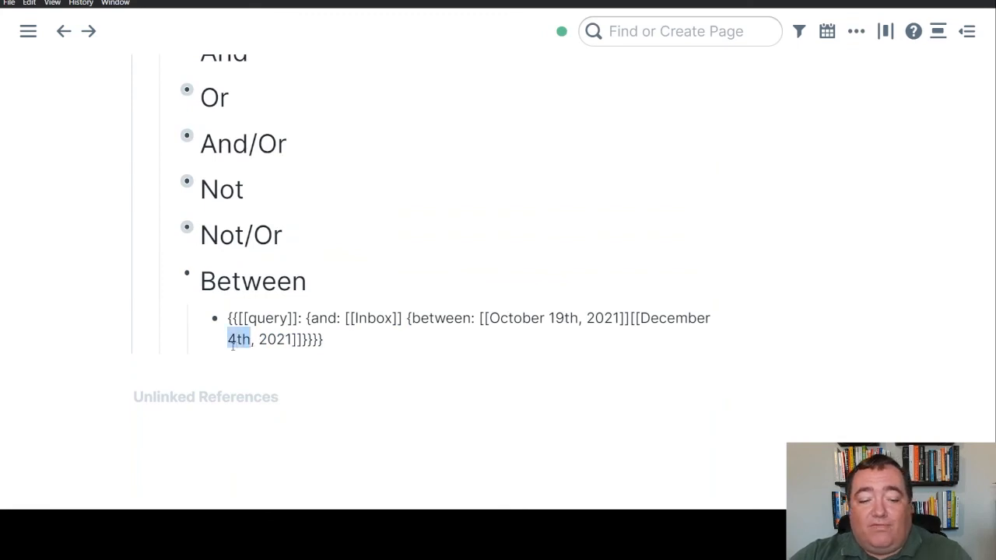
text(1st)
click(284, 355)
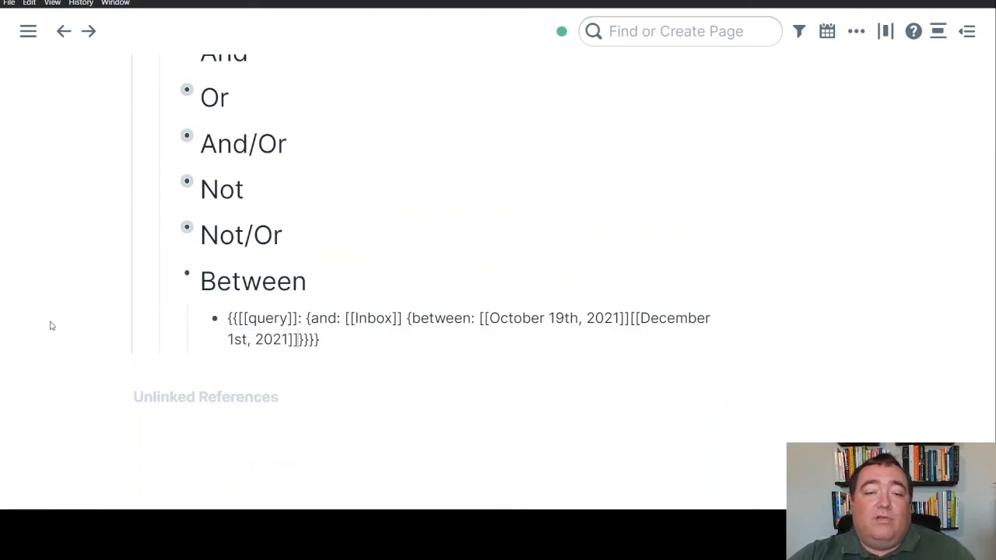
click(50, 324)
scroll(641, 360, down, 4)
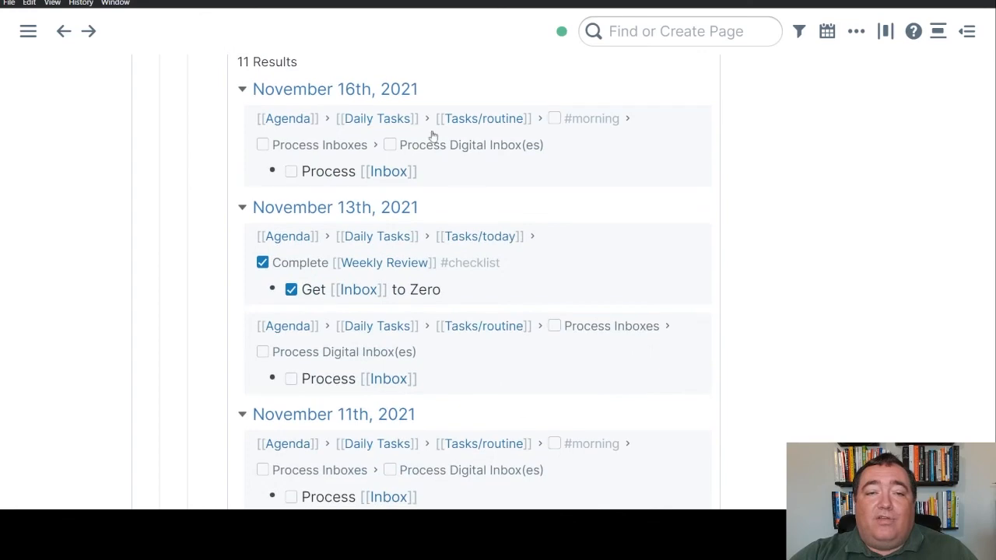
scroll(540, 253, up, 1)
scroll(502, 371, down, 15)
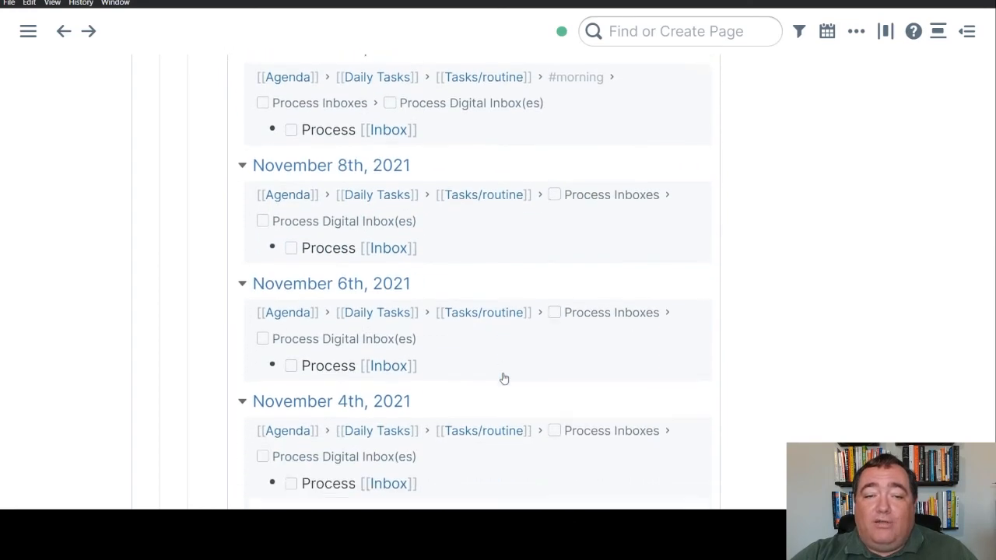
scroll(502, 374, up, 10)
scroll(505, 379, up, 6)
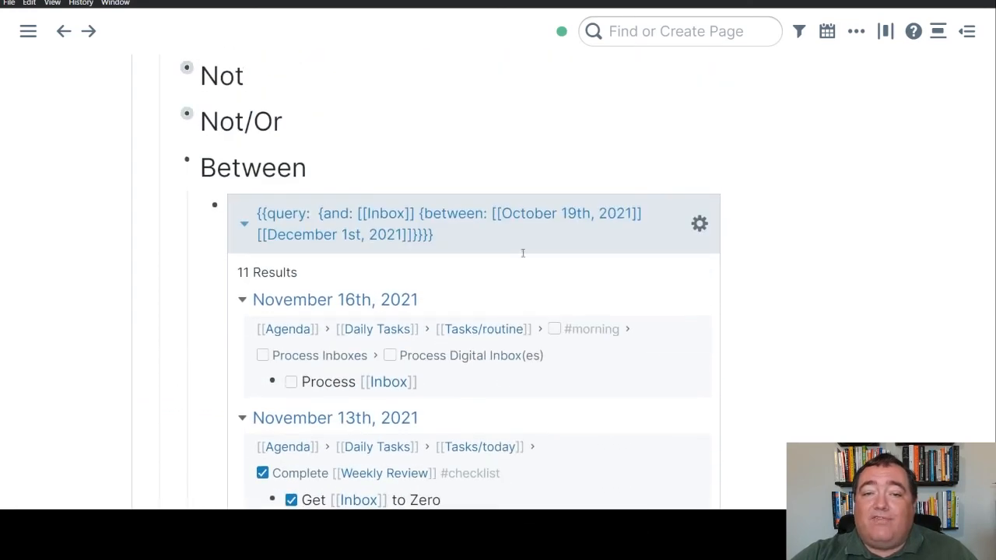
Step: Open the Between query's text, highlight its and clause with the nested between clause, and leave the text
click(499, 241)
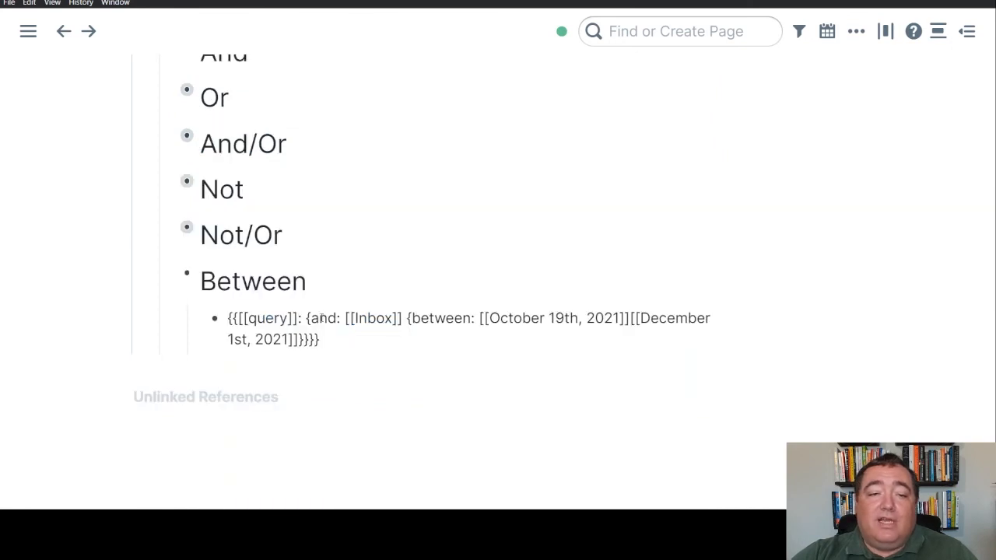
shift+click(307, 322)
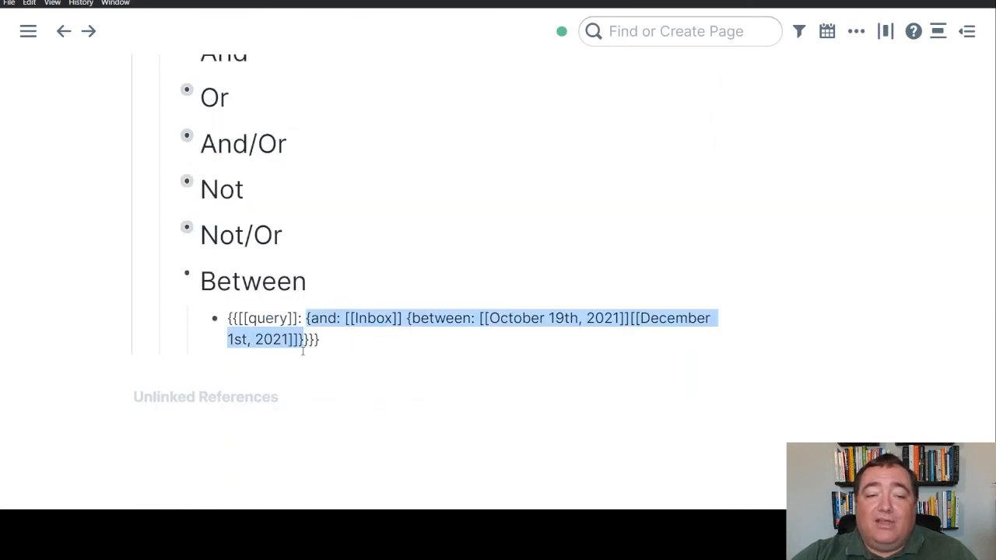
click(92, 334)
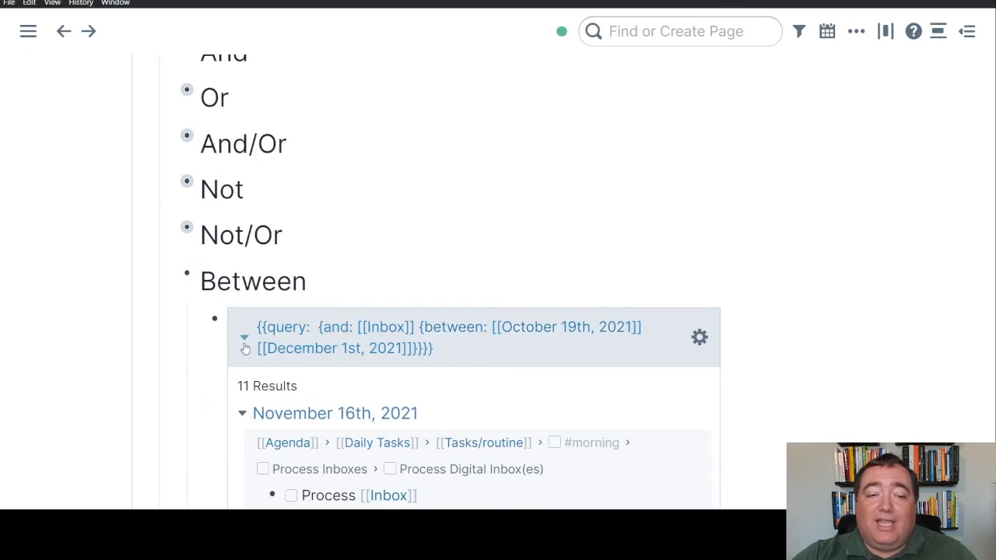
Step: Collapse the Between query, the Between section and the whole Query format block
click(244, 339)
click(172, 277)
scroll(72, 290, up, 5)
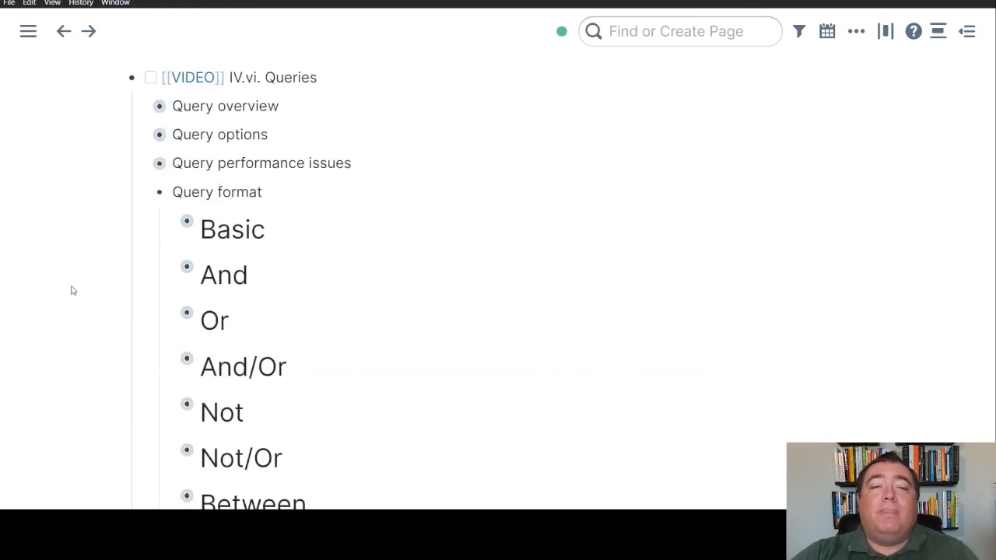
click(144, 300)
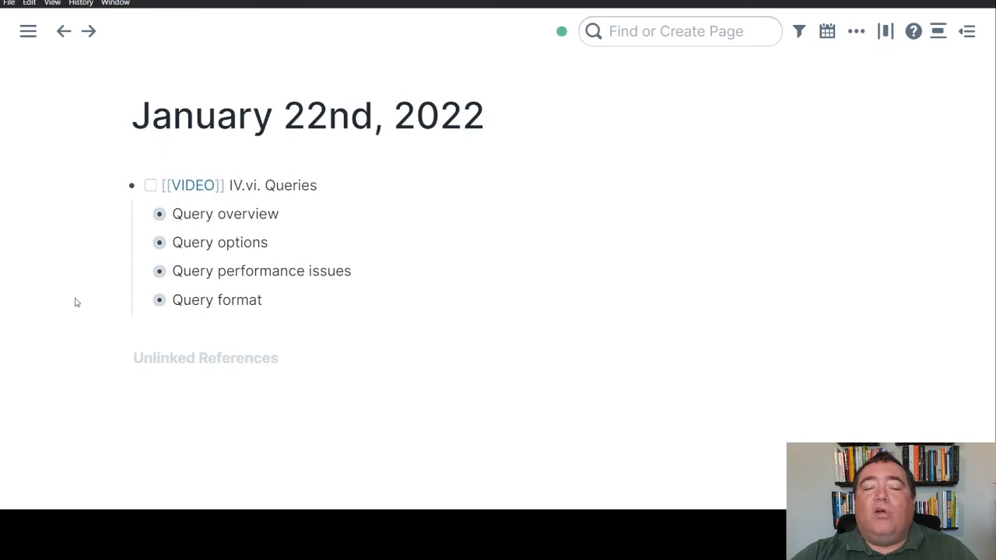